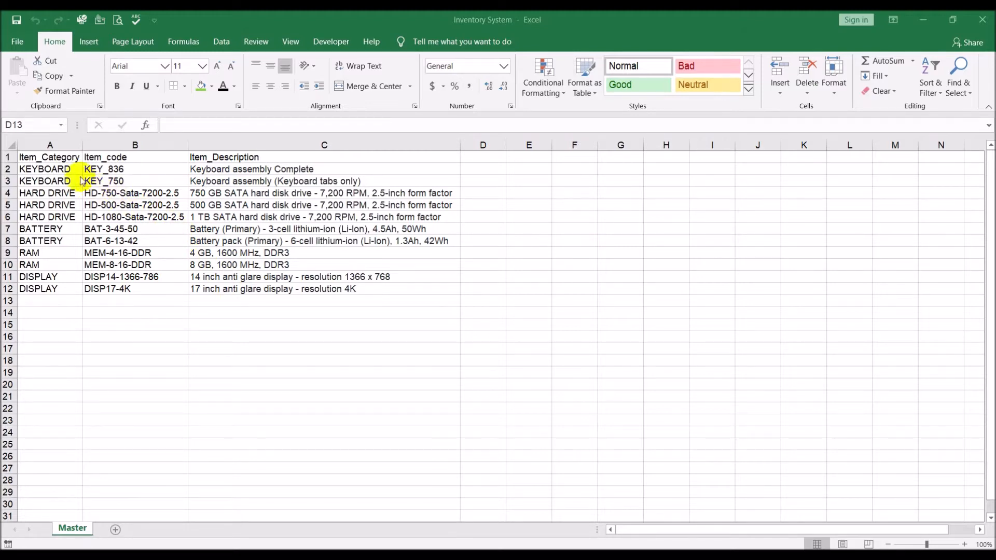
# Step: Review the Master sheet's category, code and description columns and its keyboard, hard drive, battery, RAM and display rows
pyautogui.click(62, 154)
pyautogui.click(62, 153)
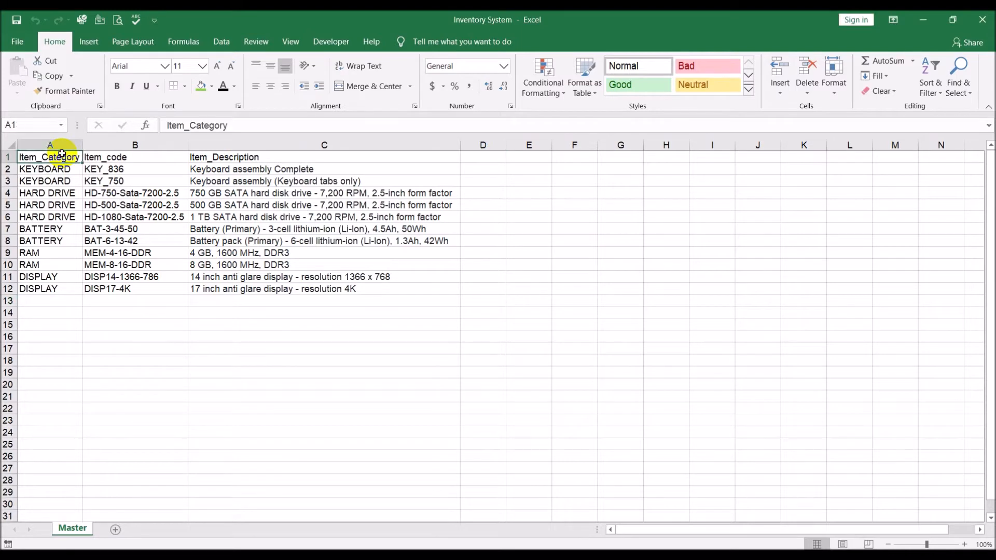
pyautogui.click(114, 145)
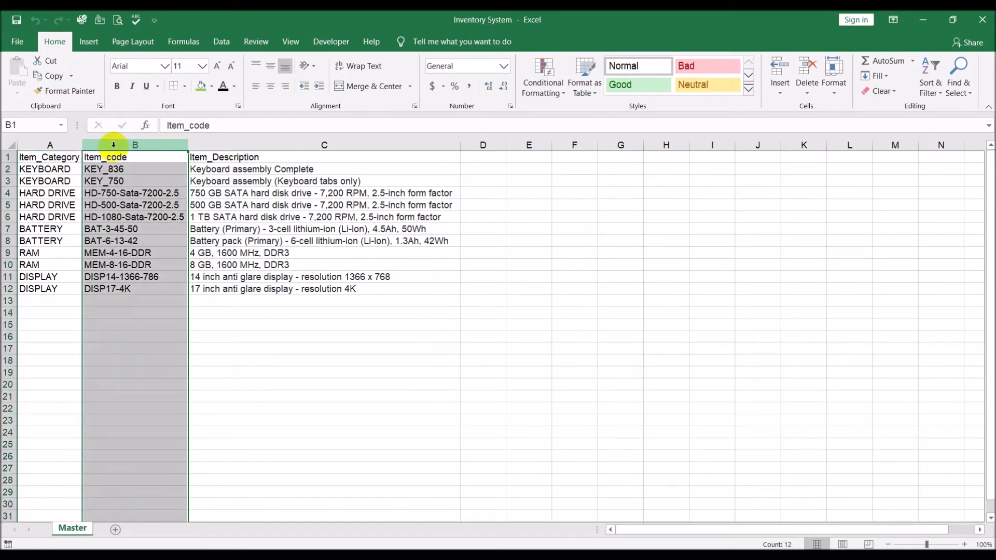
pyautogui.click(252, 145)
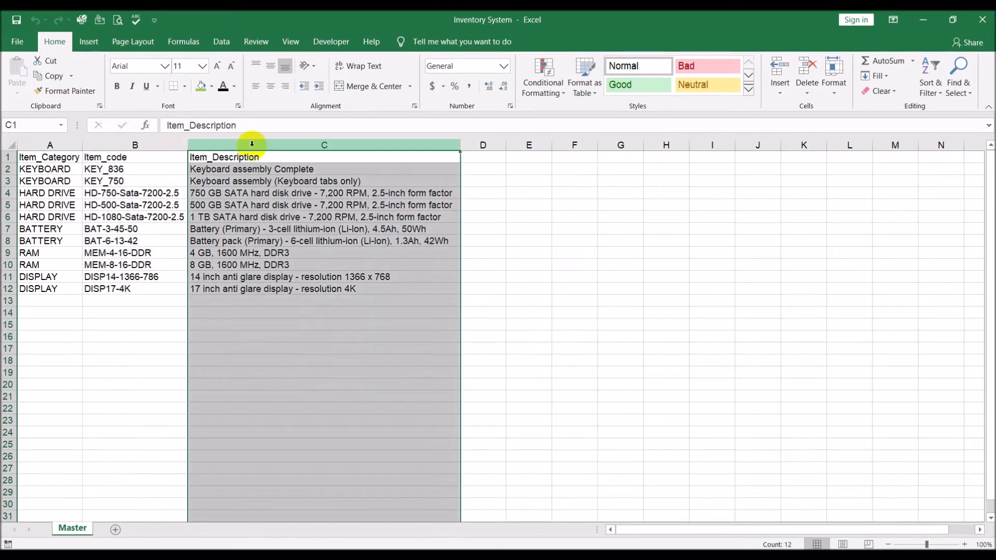
pyautogui.moveTo(8, 169); pyautogui.dragTo(7, 181)
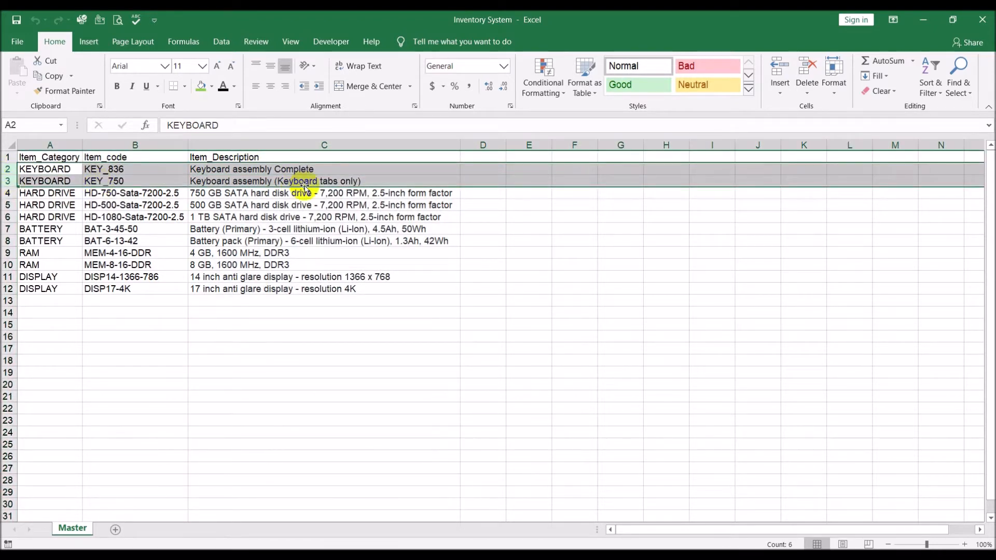
pyautogui.click(283, 170)
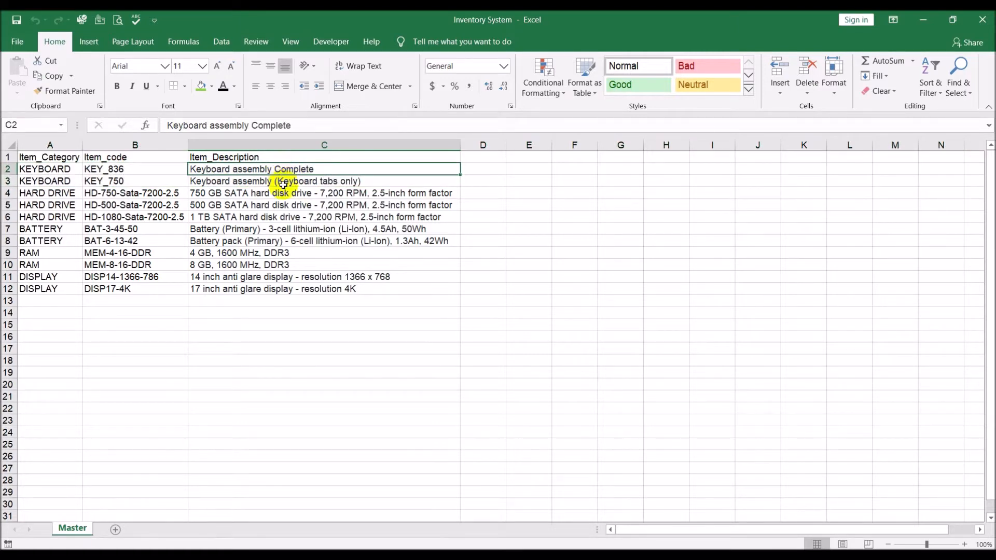
pyautogui.click(284, 183)
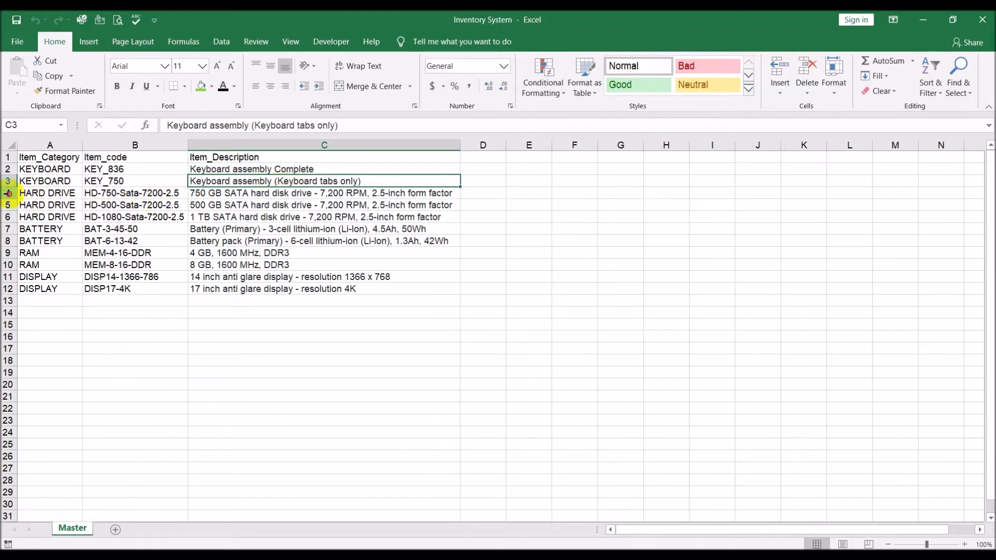
pyautogui.moveTo(8, 193); pyautogui.dragTo(8, 242)
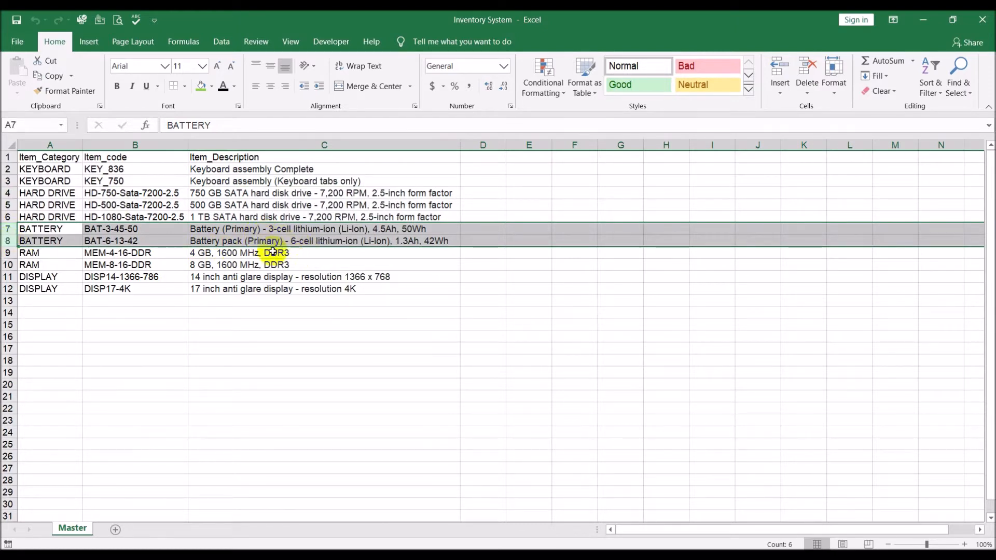
pyautogui.moveTo(7, 252); pyautogui.dragTo(9, 288)
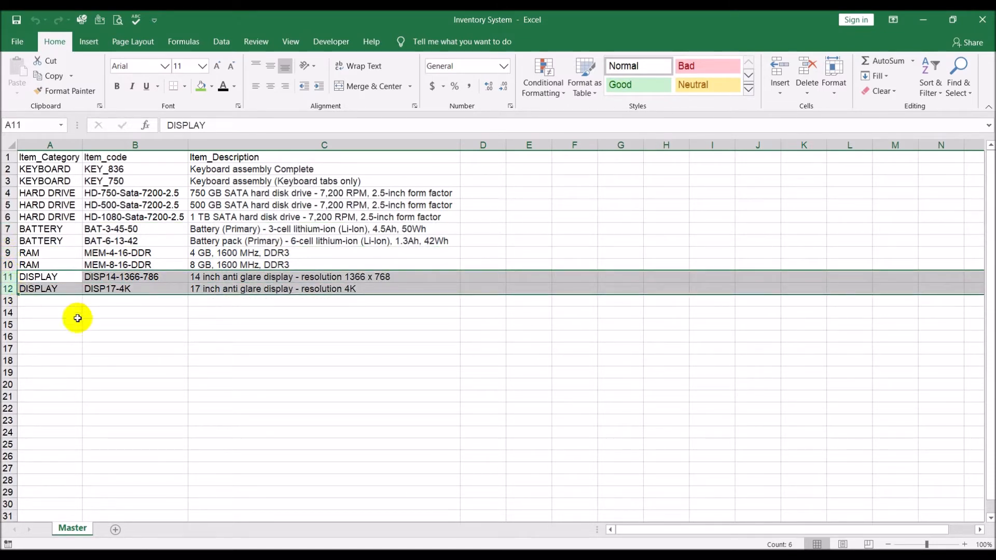
pyautogui.click(154, 341)
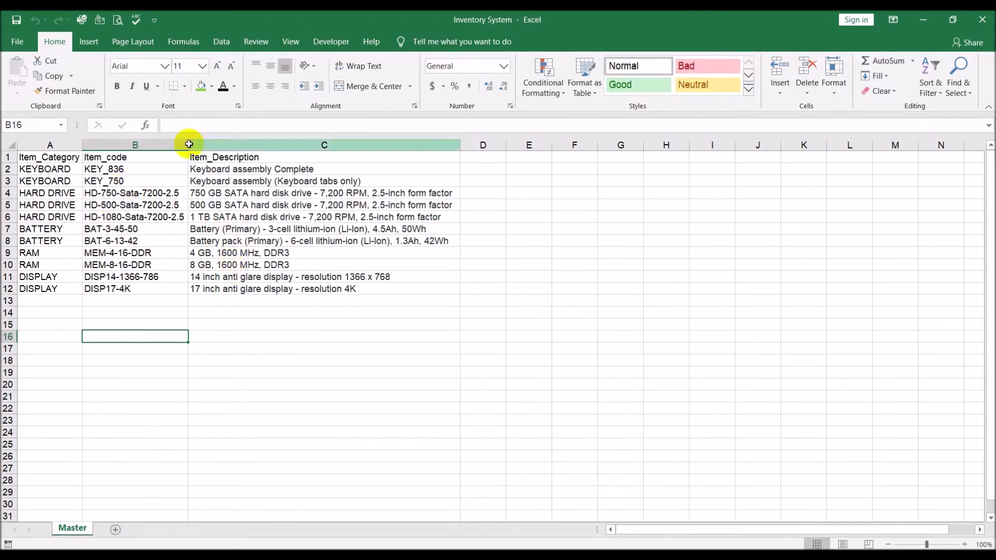
# Step: Add a new worksheet after Master and name it Reservation
pyautogui.click(117, 530)
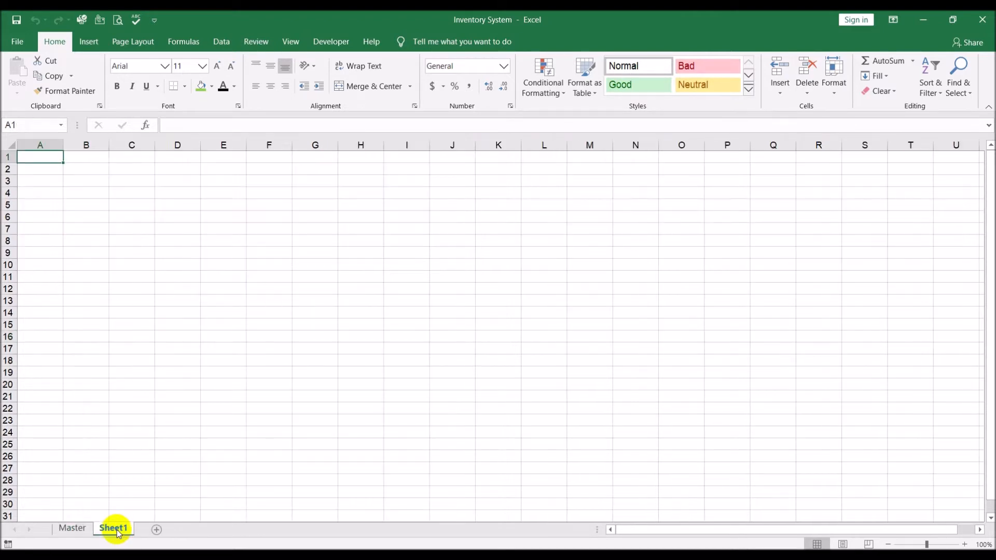
pyautogui.click(124, 517)
pyautogui.doubleClick(119, 529)
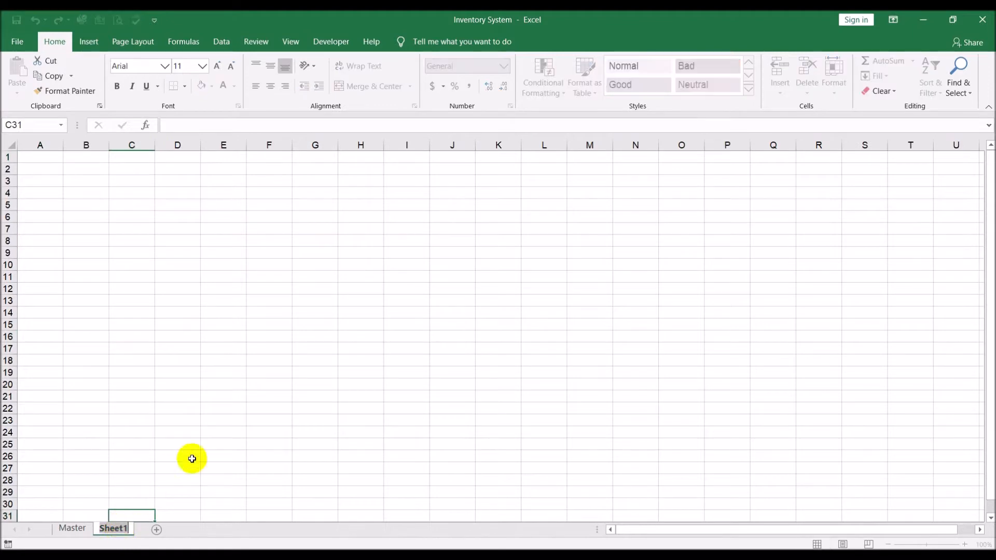
pyautogui.write('Reseer')
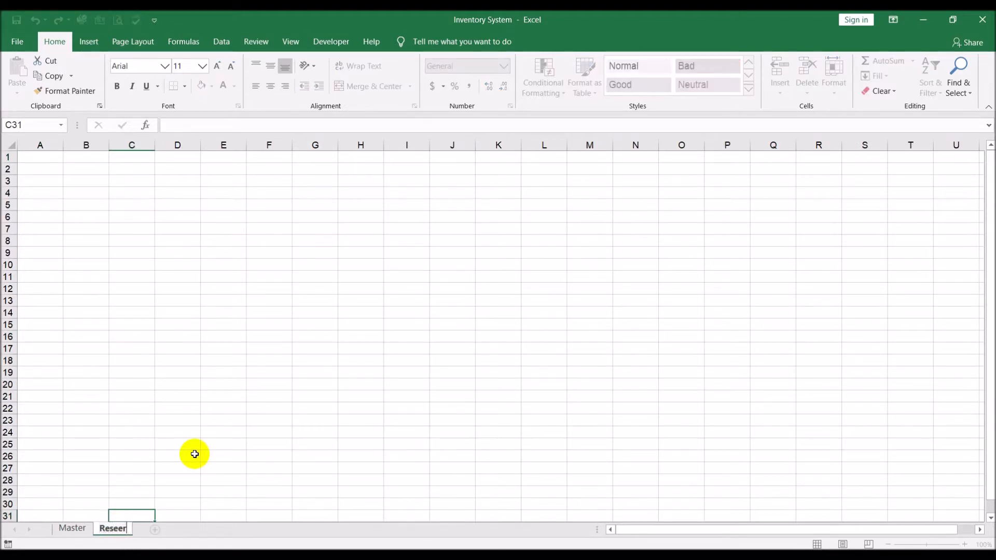
pyautogui.press('BackSpace')
pyautogui.press('BackSpace')
pyautogui.write('rvation')
pyautogui.press('Return')
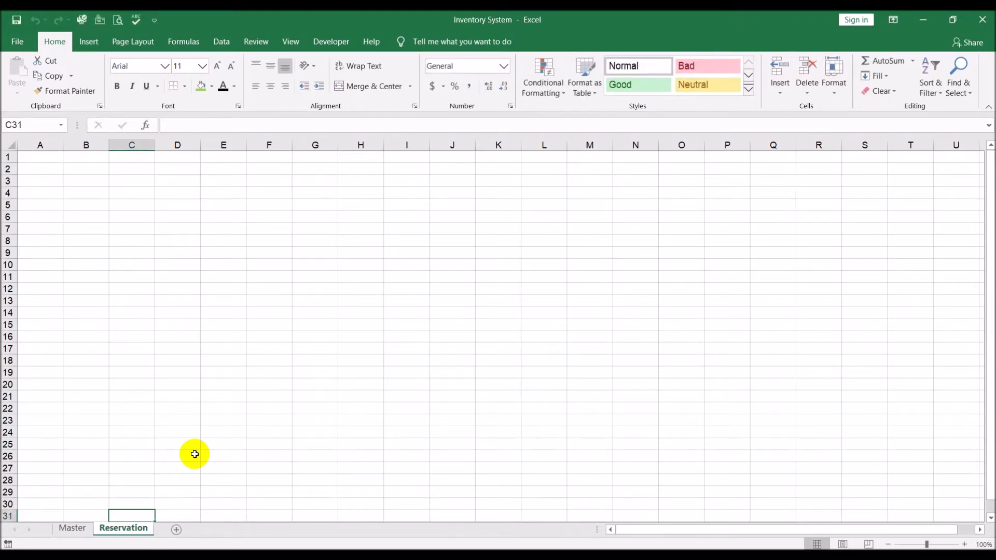
pyautogui.click(151, 337)
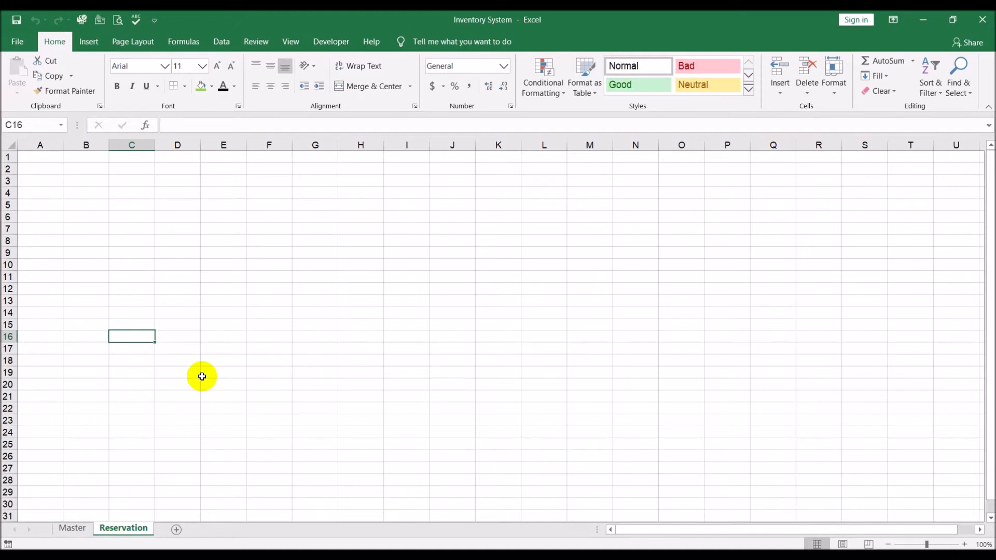
# Step: Copy the headers Item_Category, Item_code and Item_Description from A1:C1 of the Master sheet to A1 of the Reservation sheet
pyautogui.click(77, 528)
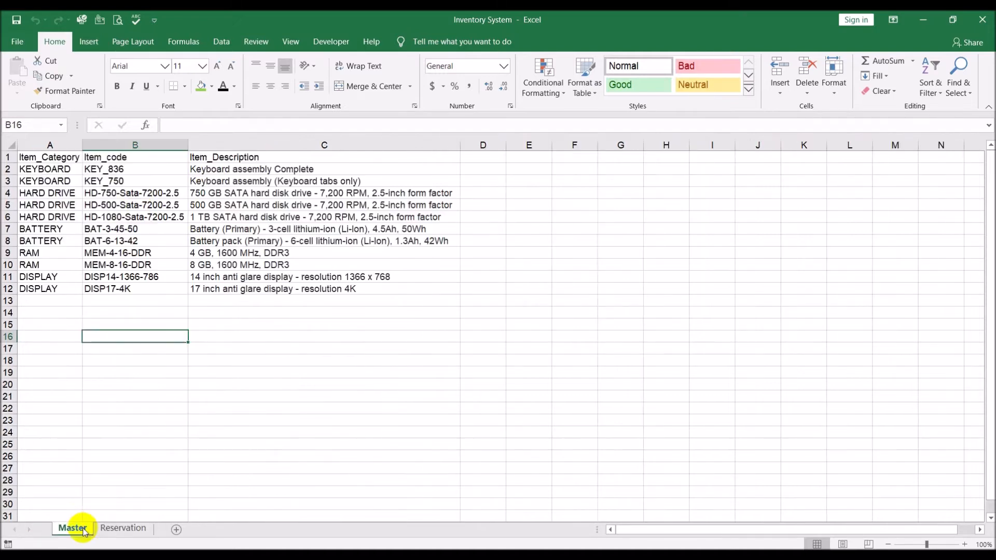
pyautogui.moveTo(49, 156); pyautogui.dragTo(191, 157)
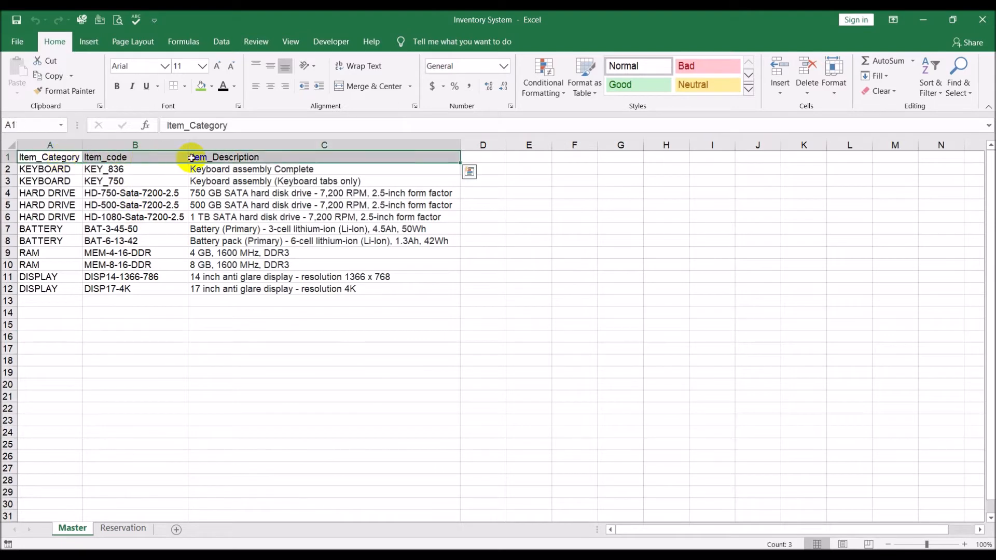
pyautogui.hotkey('ctrl', 'c')
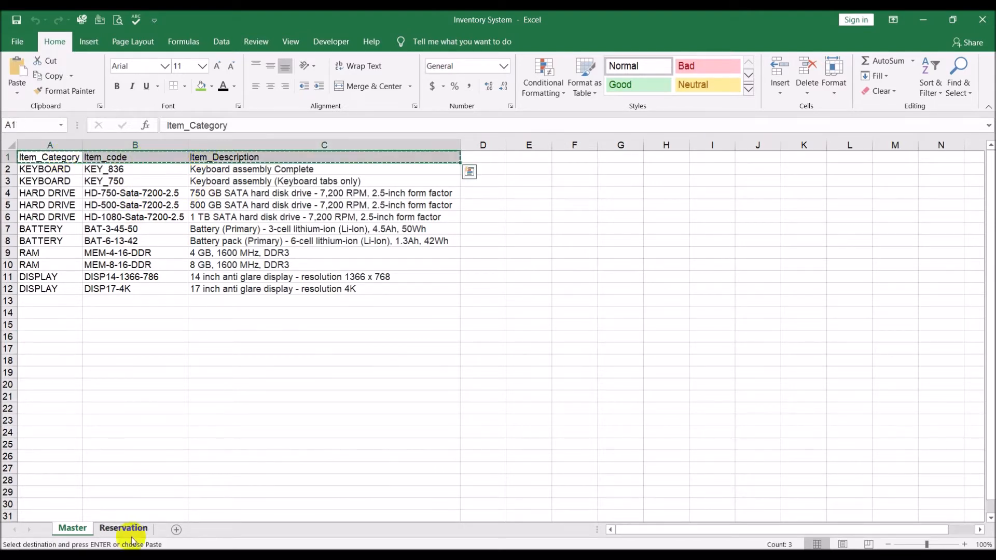
pyautogui.click(119, 528)
pyautogui.click(50, 158)
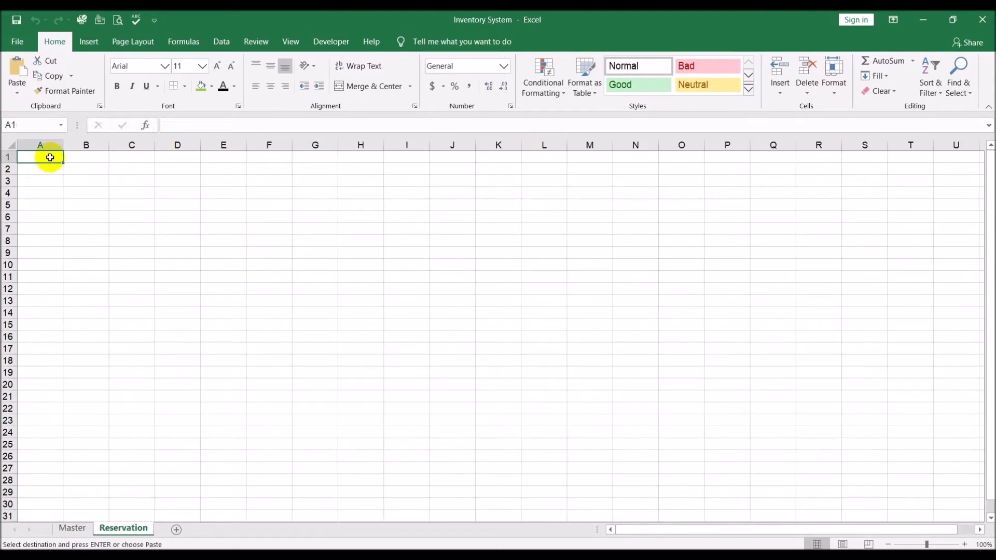
pyautogui.hotkey('ctrl', 'v')
# Step: Auto-fit all column widths on the Reservation sheet to their contents
pyautogui.click(11, 142)
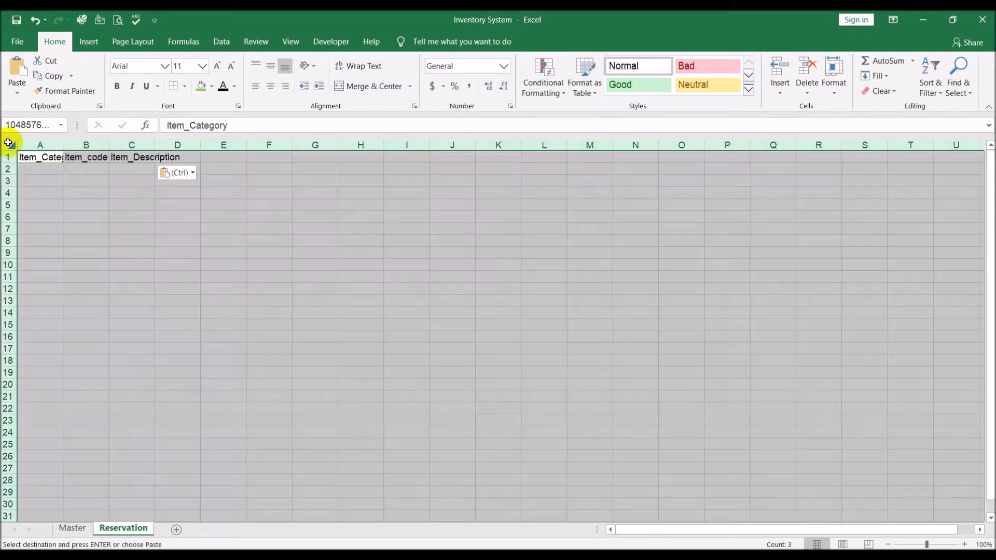
pyautogui.moveTo(64, 144); pyautogui.dragTo(64, 143)
pyautogui.doubleClick(65, 143)
pyautogui.click(318, 253)
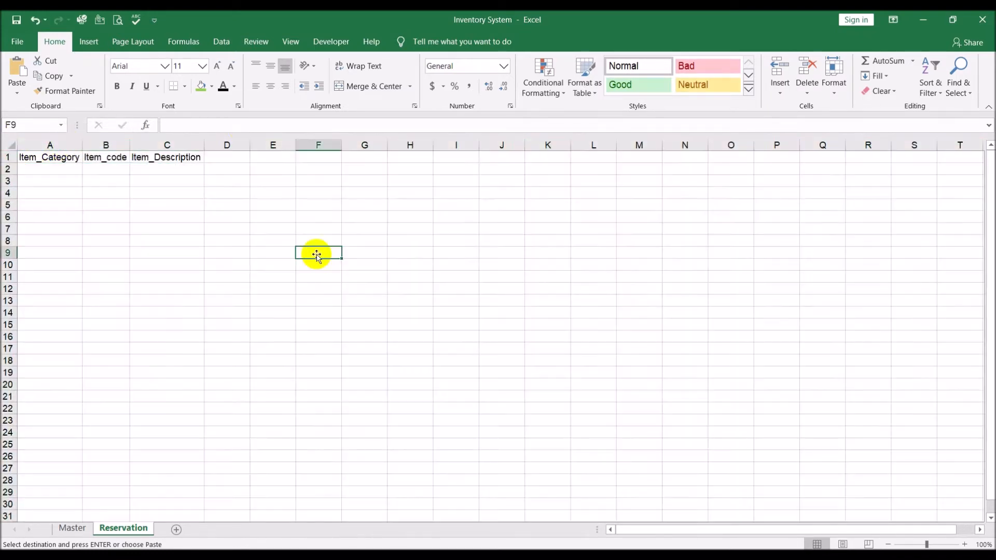
# Step: Enter the header Reservation_Date in cell D1 of the Reservation sheet
pyautogui.click(226, 158)
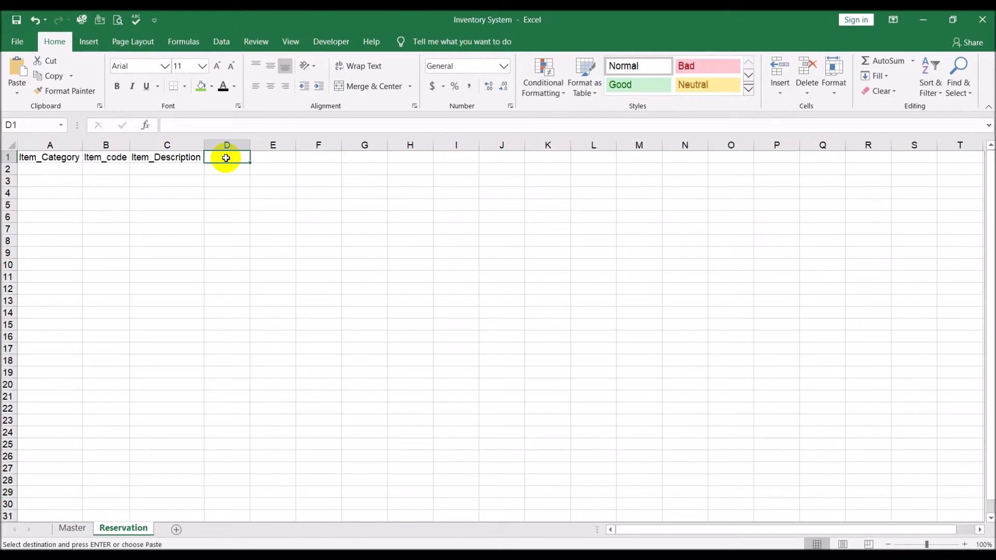
pyautogui.write('Reser')
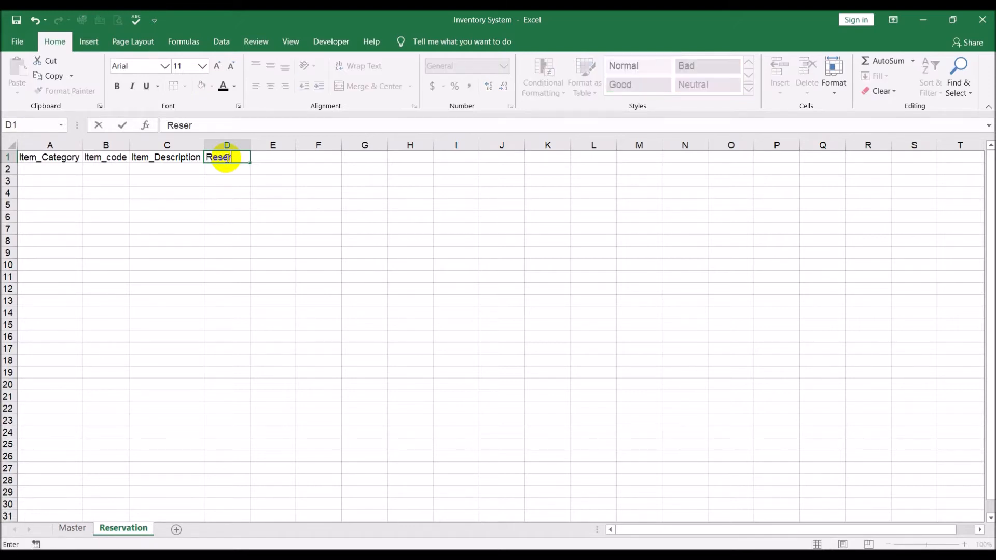
pyautogui.write('vation_Date')
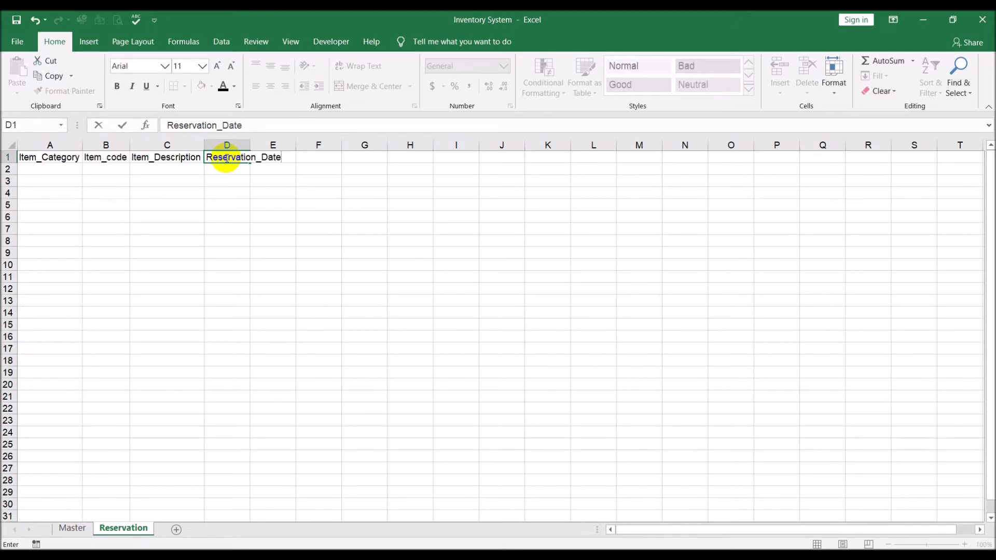
pyautogui.press('Tab')
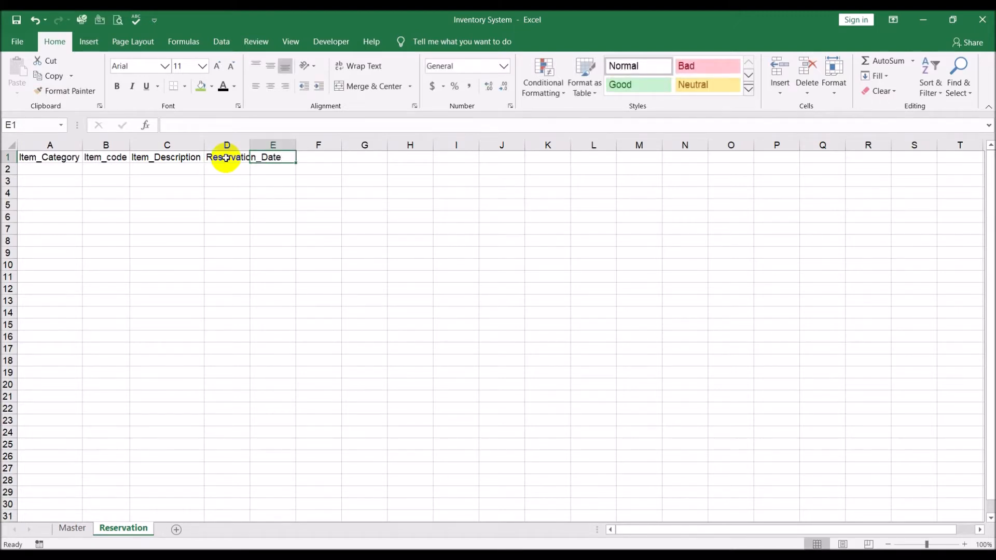
# Step: Enter the header Reservation_Quantity in cell E1 and auto-fit columns D and E to their headers
pyautogui.write('Re')
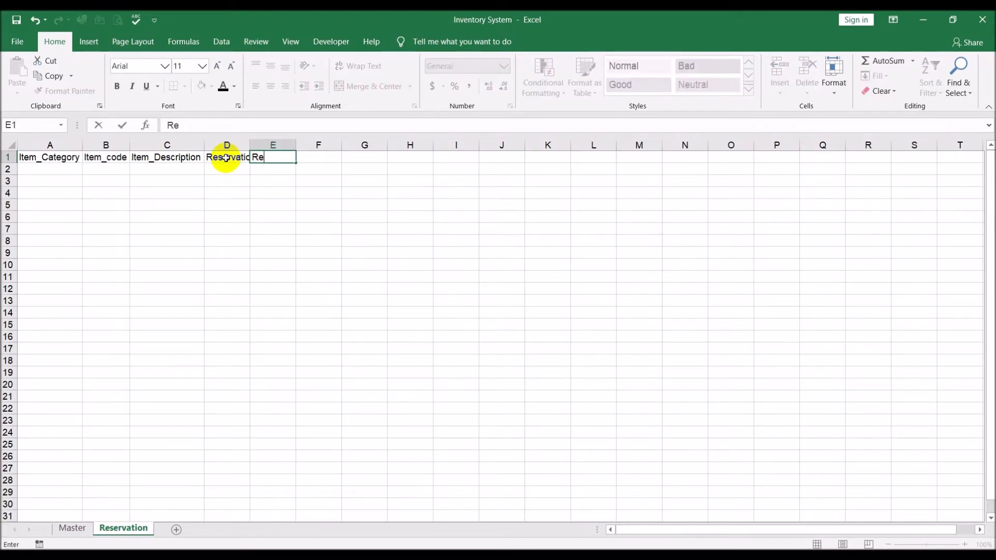
pyautogui.write('servation_Qu')
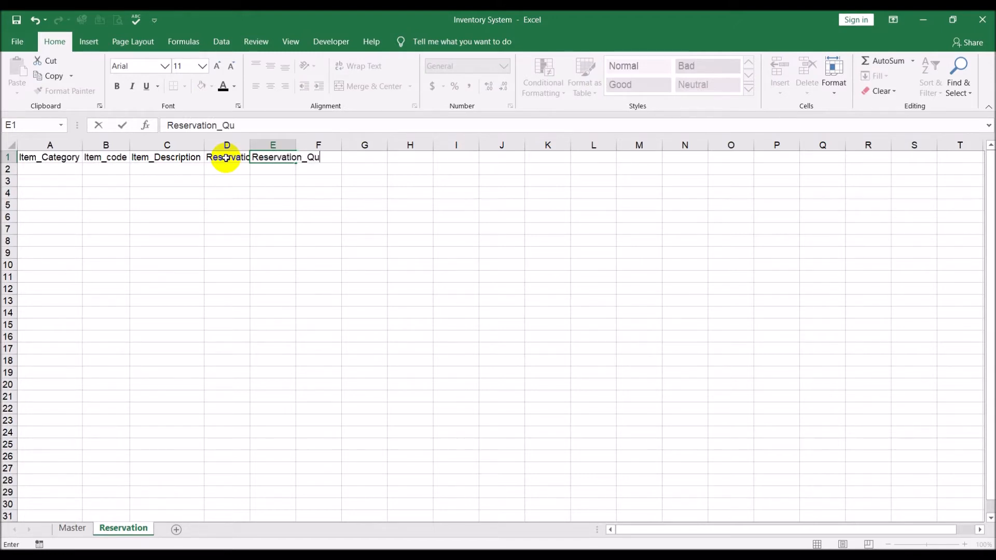
pyautogui.write('antity')
pyautogui.press('Return')
pyautogui.doubleClick(249, 140)
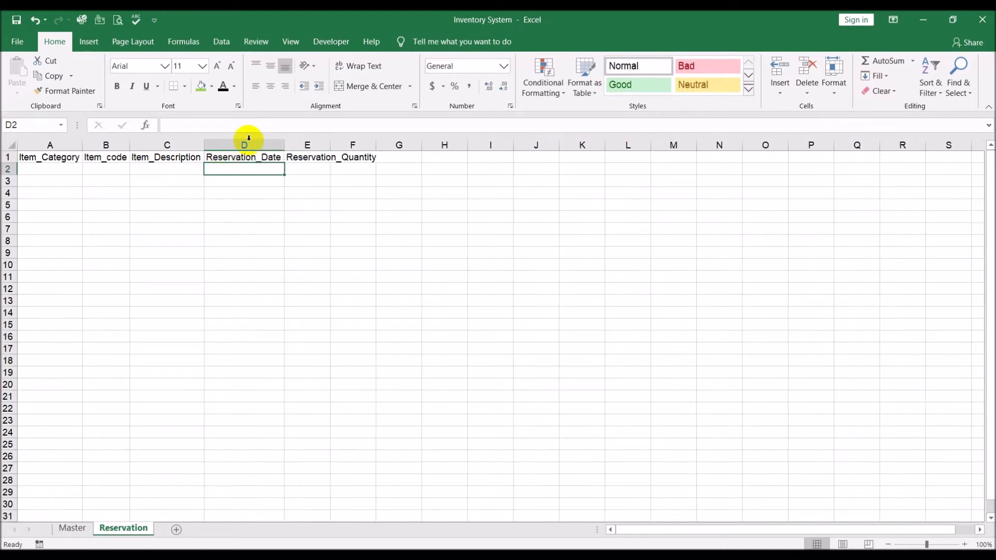
pyautogui.doubleClick(330, 139)
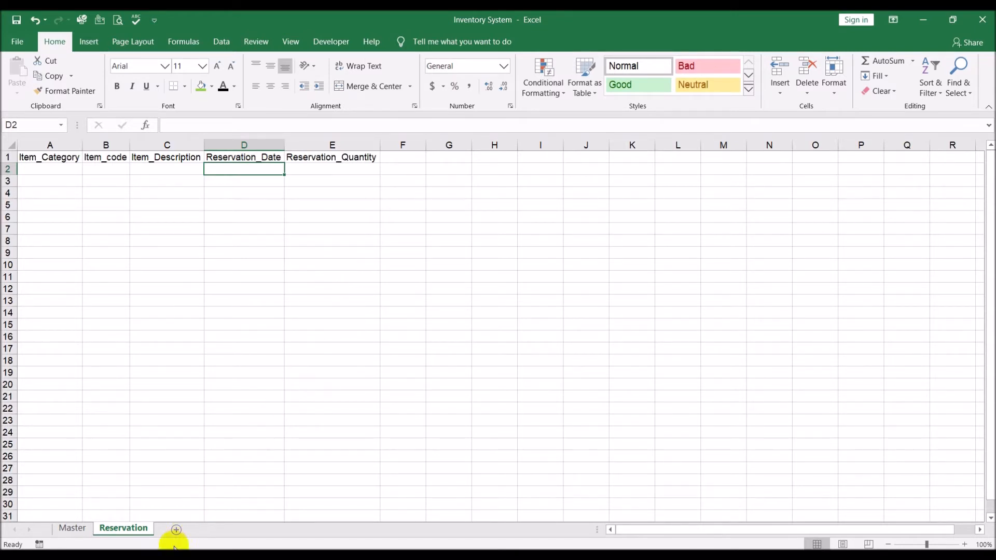
# Step: Add a new worksheet after Reservation and name it Purchases
pyautogui.click(176, 529)
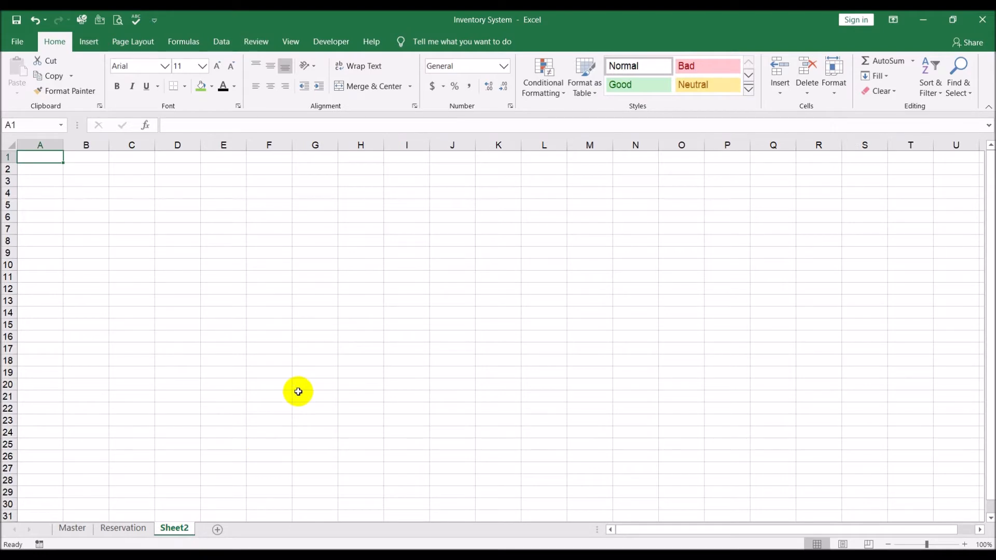
pyautogui.doubleClick(178, 528)
pyautogui.write('Pu')
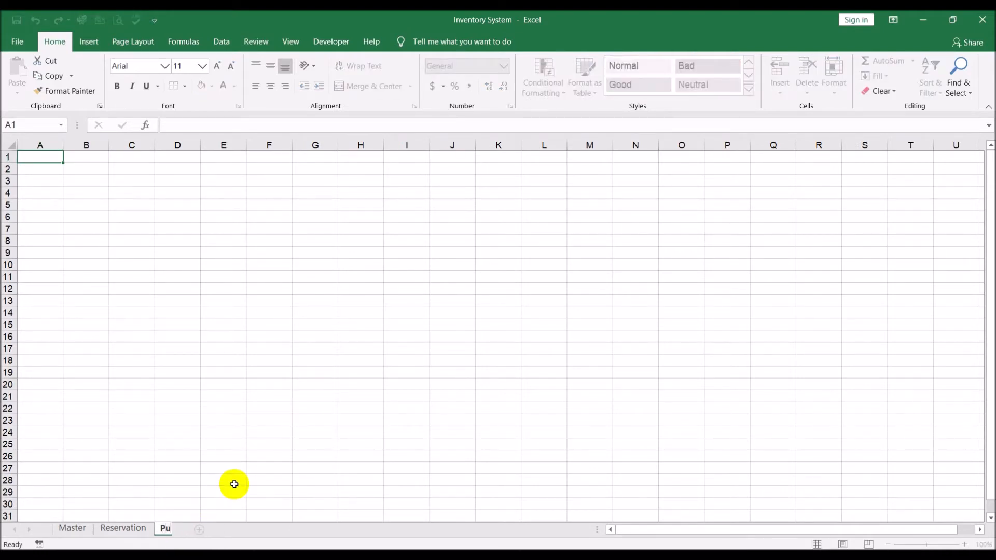
pyautogui.write('rchases4')
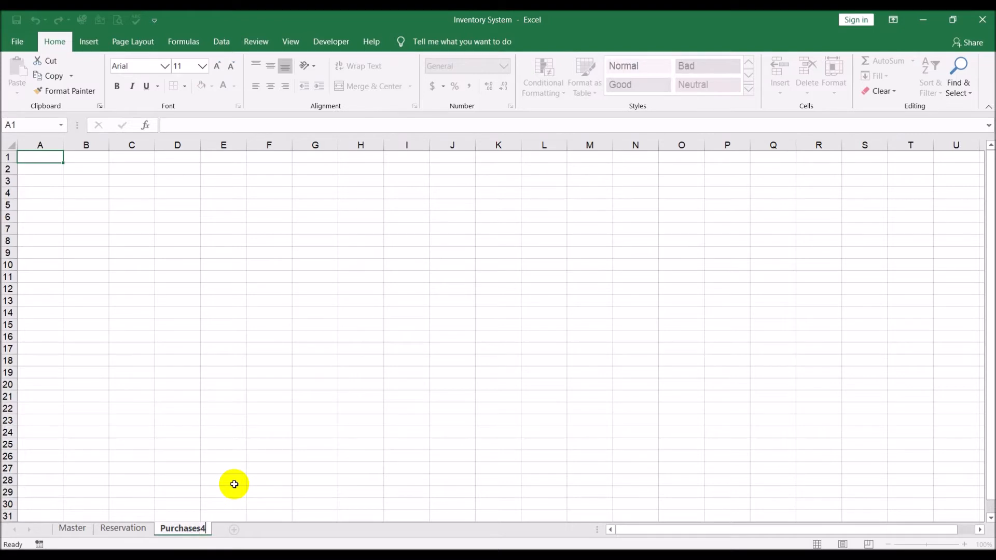
pyautogui.press('BackSpace')
pyautogui.press('Return')
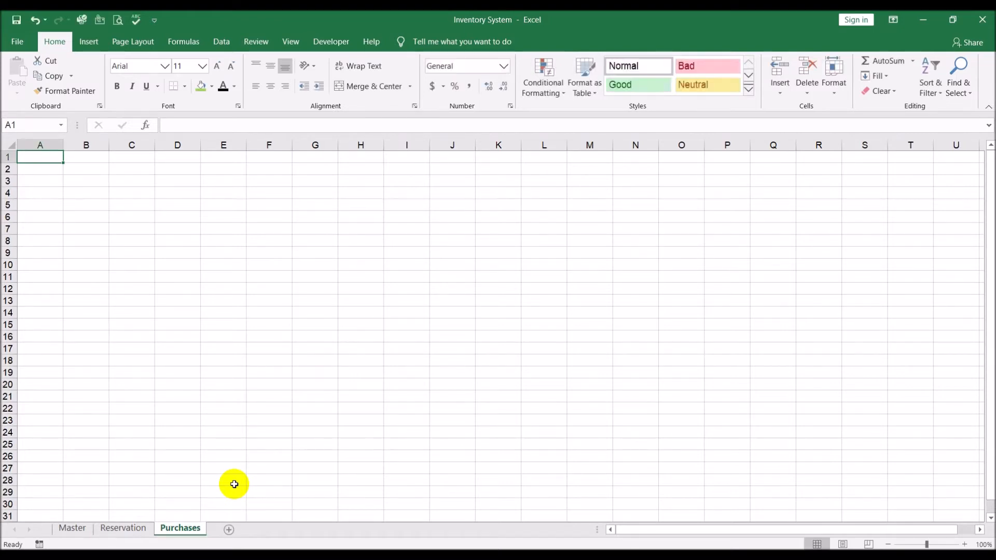
# Step: Copy the header row A1:E1 from the Reservation sheet to cell A1 of Purchases and auto-fit all column widths there
pyautogui.click(122, 528)
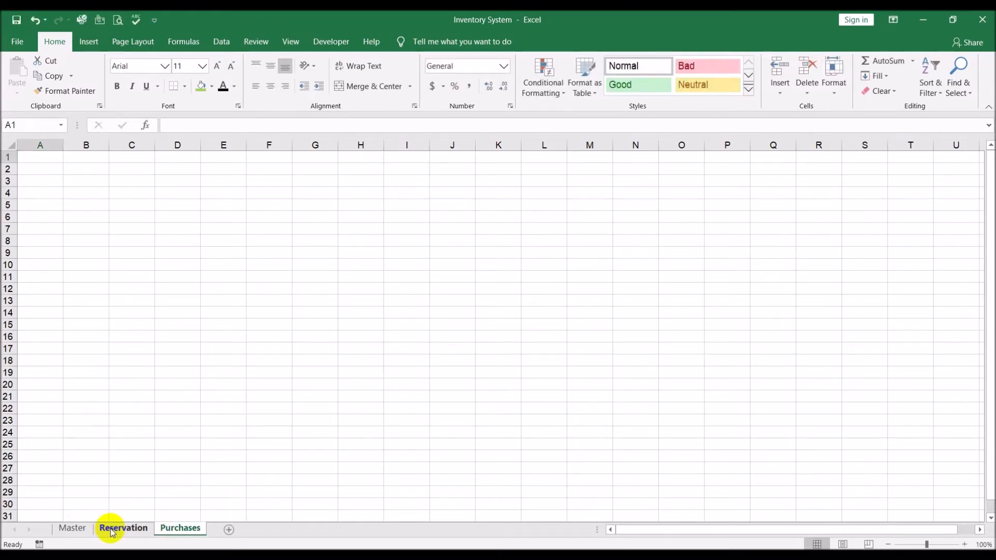
pyautogui.click(51, 158)
pyautogui.keyDown('shift'); pyautogui.click(343, 158); pyautogui.keyUp('shift')
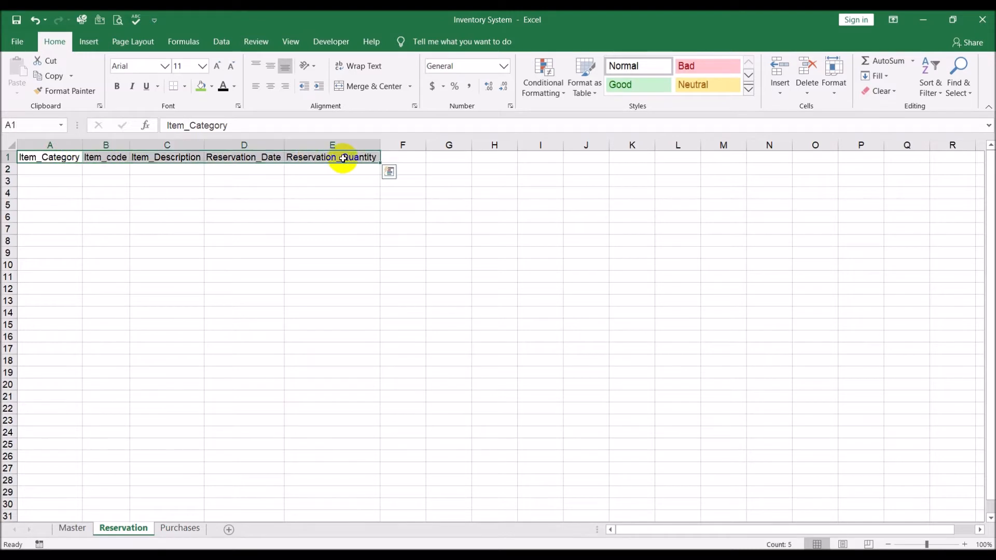
pyautogui.hotkey('ctrl', 'c')
pyautogui.click(173, 527)
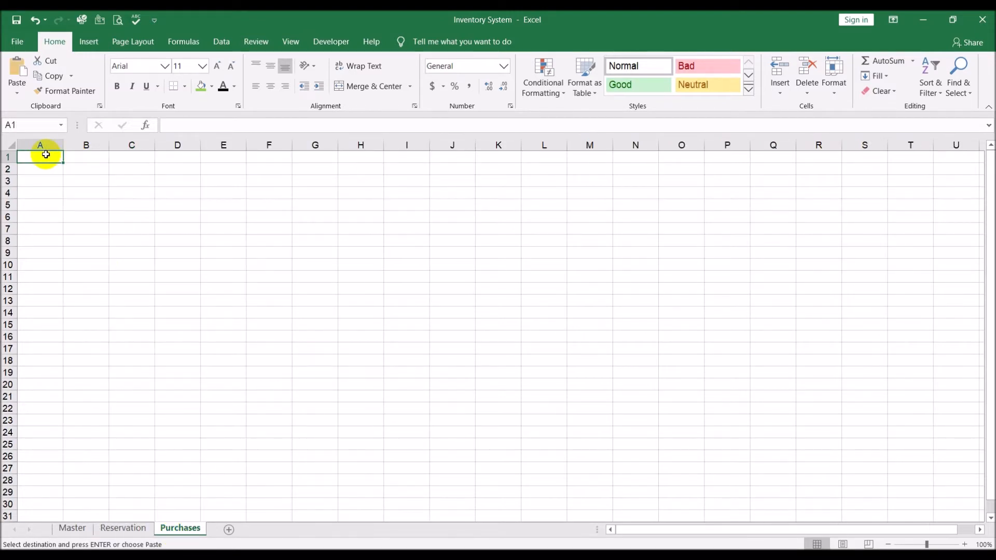
pyautogui.hotkey('ctrl', 'v')
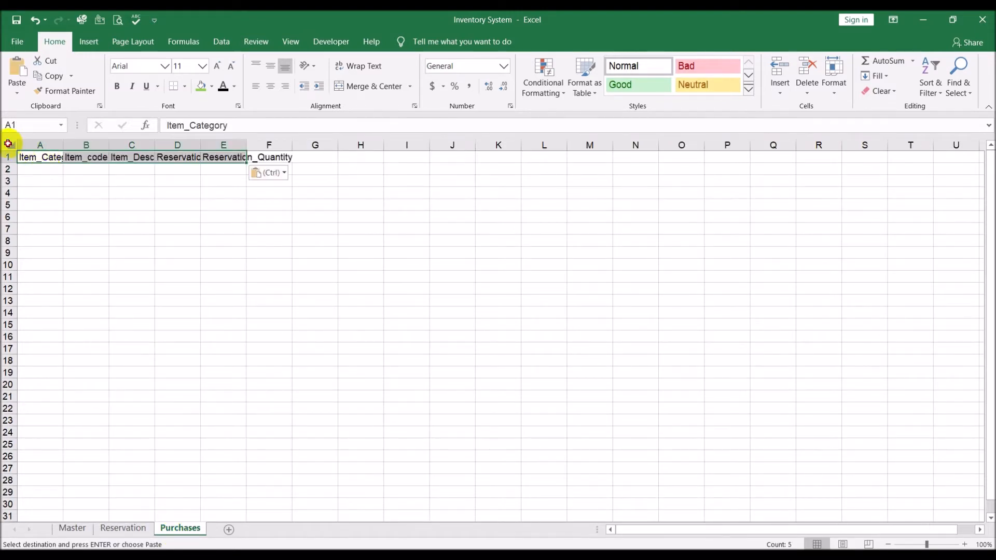
pyautogui.click(8, 143)
pyautogui.doubleClick(63, 145)
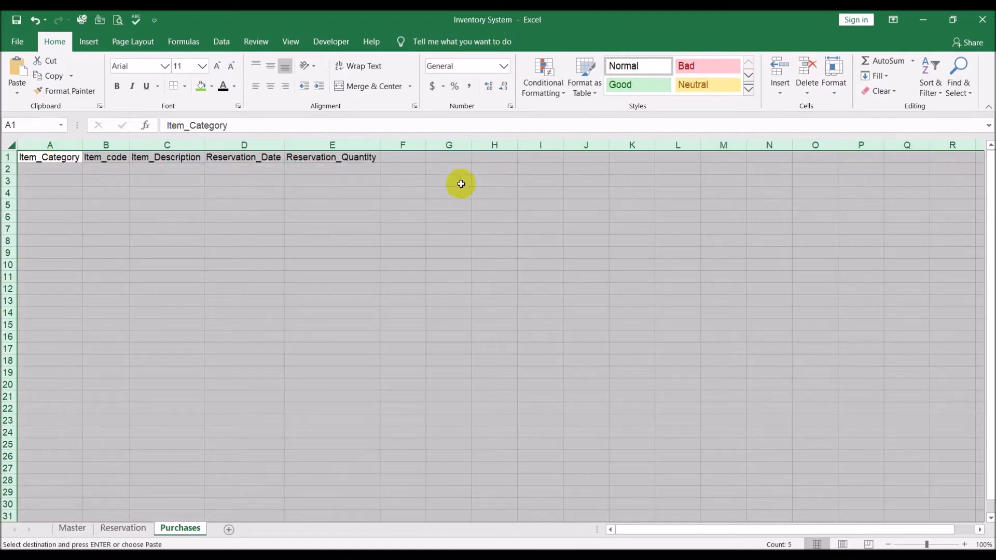
# Step: Change the Purchases sheet headers to Purchase_Date in D1 and Purchase_Quantity in E1
pyautogui.click(243, 157)
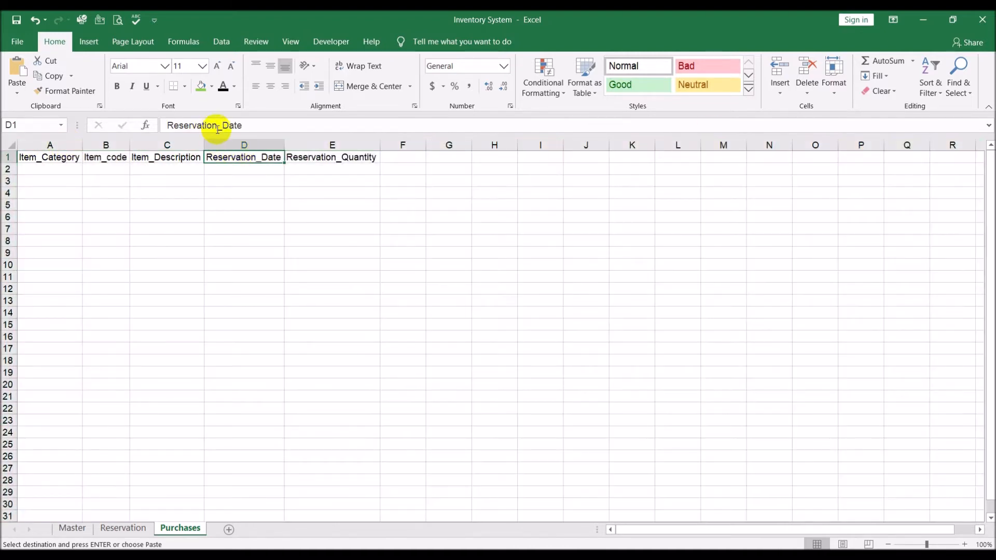
pyautogui.moveTo(216, 125); pyautogui.dragTo(30, 125)
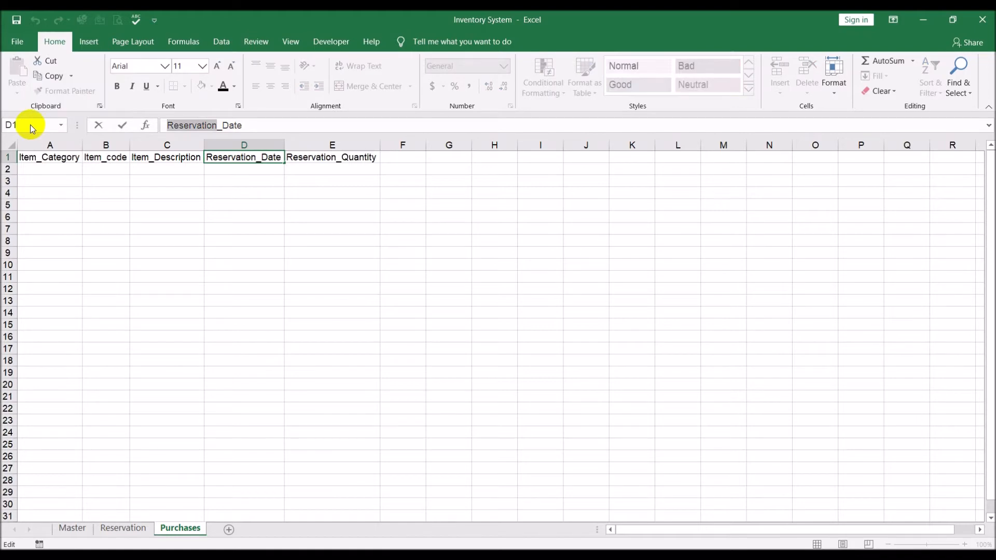
pyautogui.write('Purchase')
pyautogui.press('Tab')
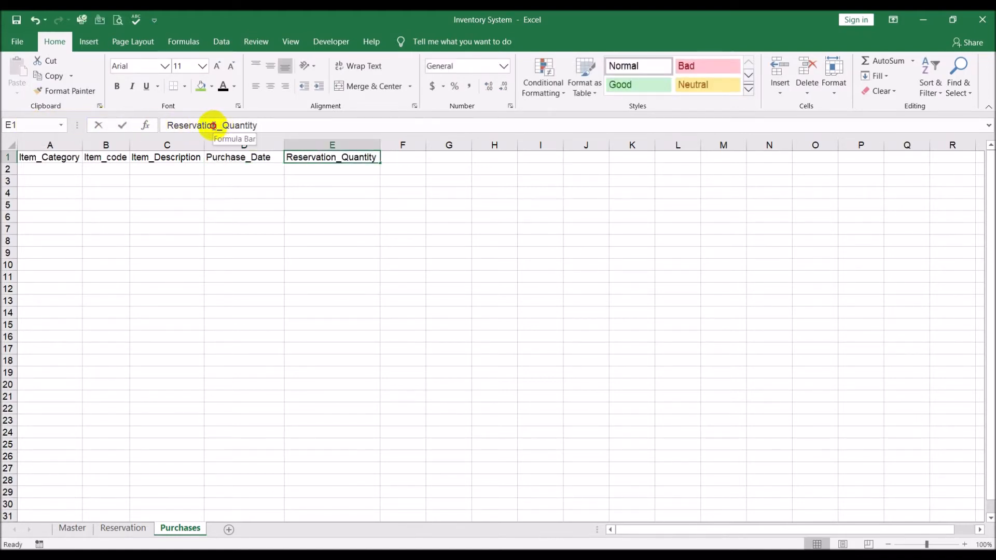
pyautogui.moveTo(213, 125); pyautogui.dragTo(58, 96)
pyautogui.write('Purcha')
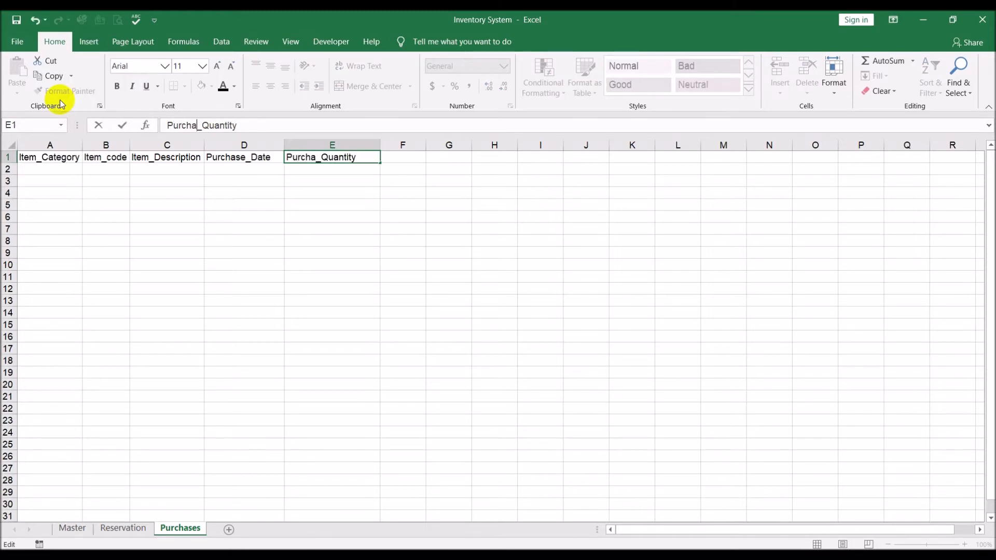
pyautogui.write('se')
pyautogui.press('Return')
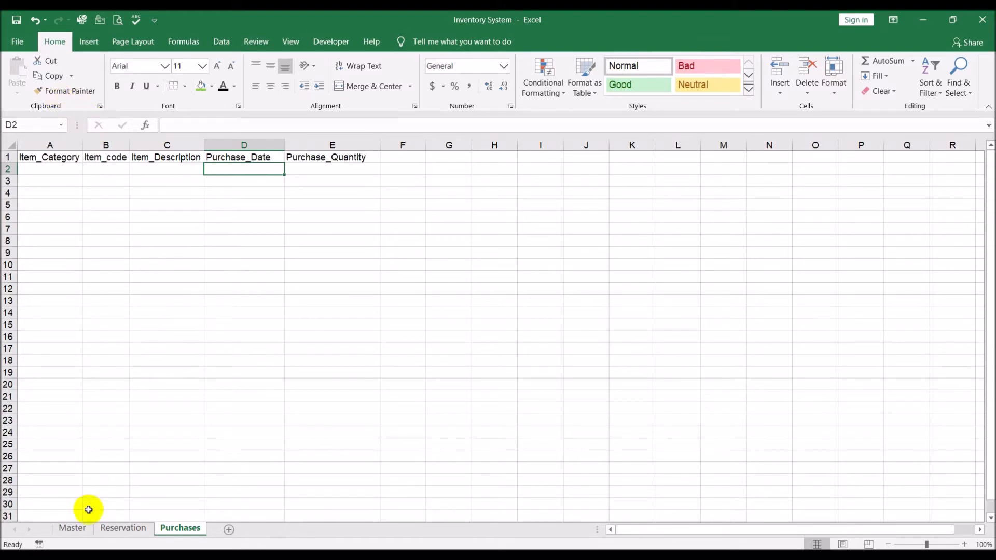
pyautogui.click(80, 529)
pyautogui.click(123, 528)
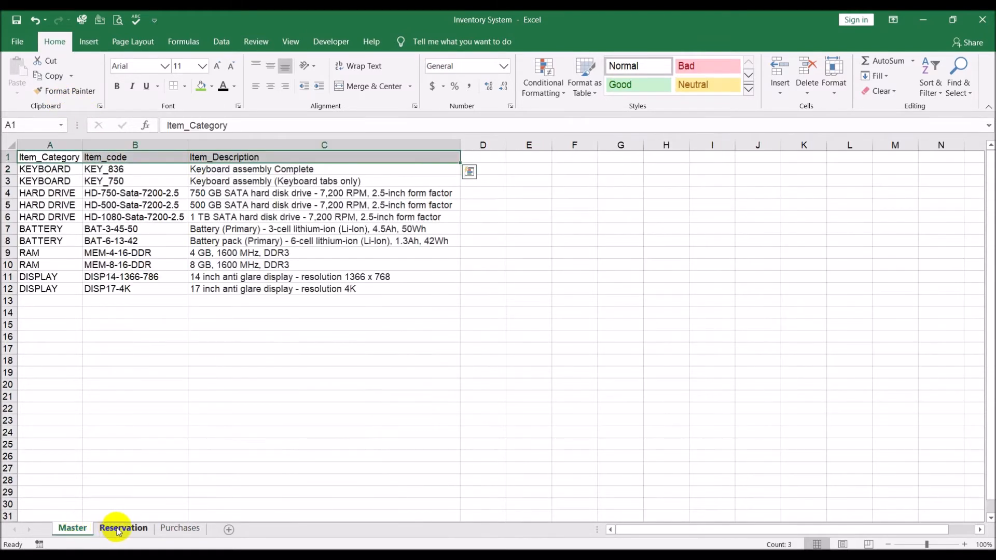
pyautogui.click(183, 347)
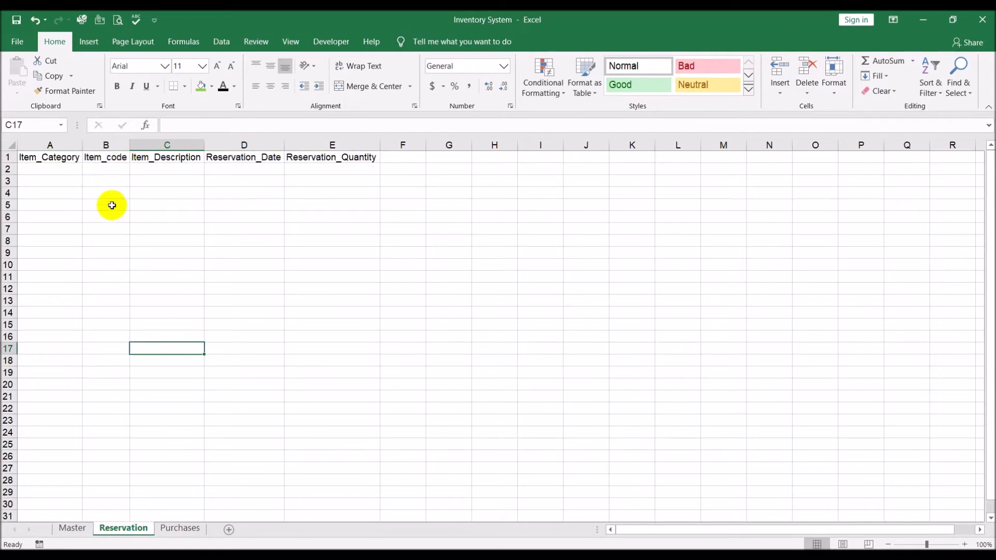
pyautogui.click(179, 529)
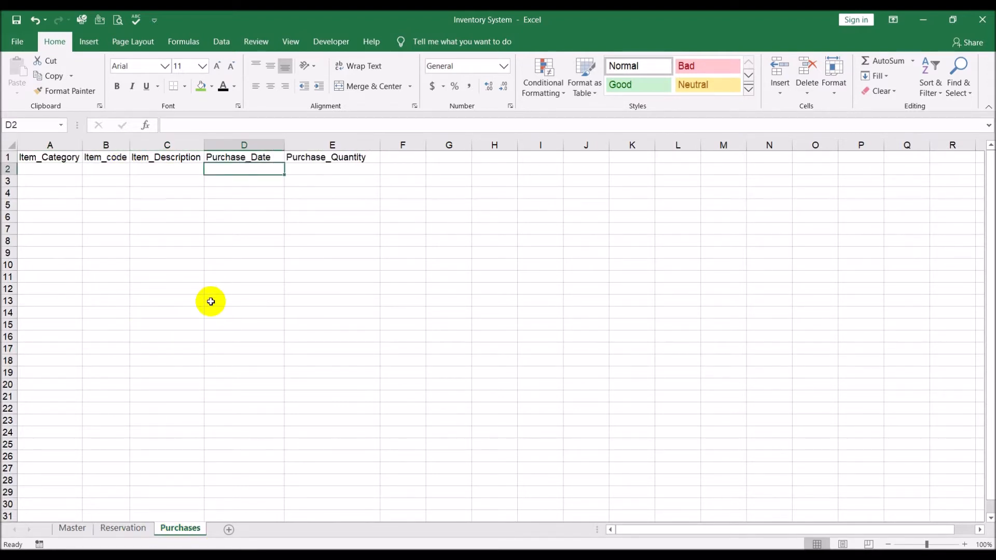
# Step: Add a new worksheet after Purchases and name it Sales
pyautogui.click(230, 529)
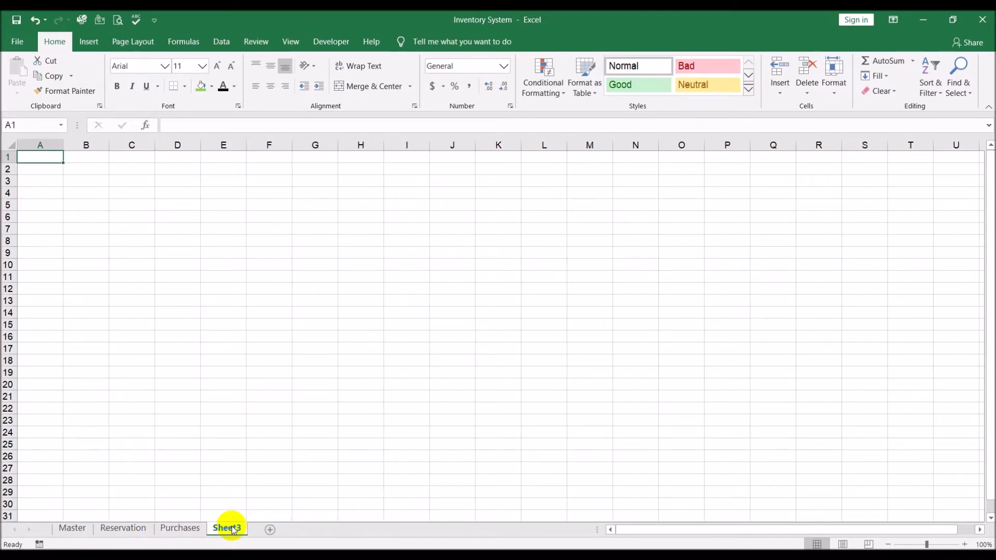
pyautogui.doubleClick(232, 528)
pyautogui.write('Sales')
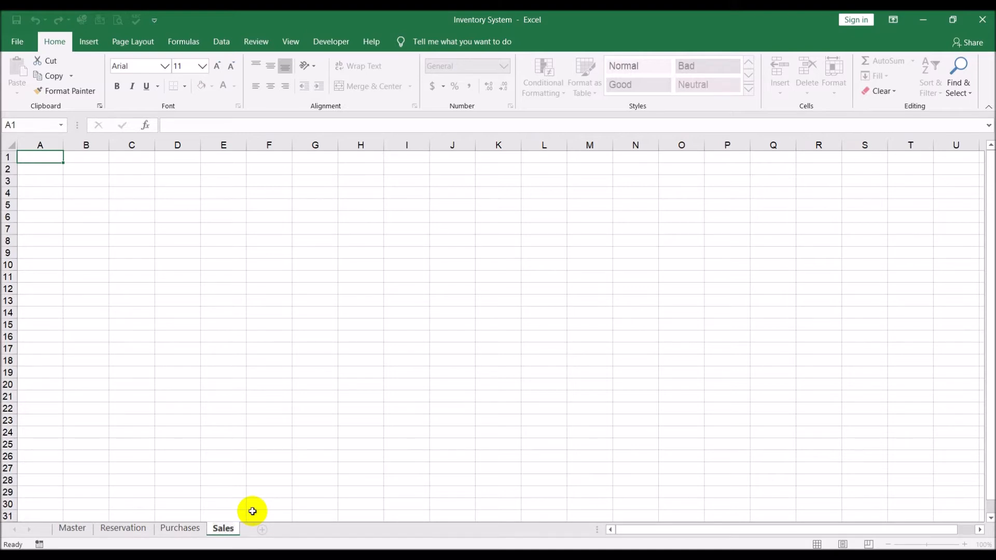
pyautogui.press('Return')
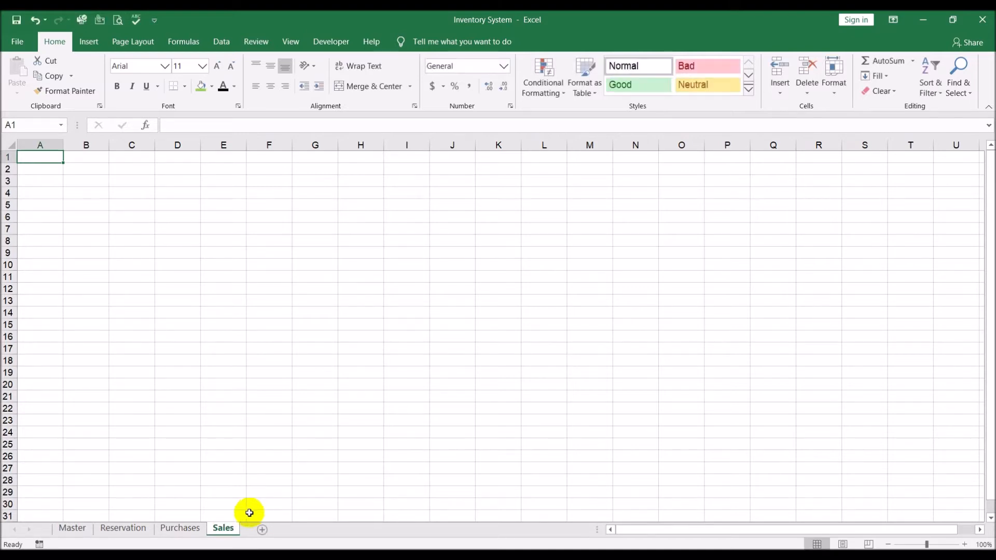
# Step: Copy the header row A1:E1 from the Purchases sheet to cell A1 of Sales and auto-fit all column widths there
pyautogui.click(196, 533)
pyautogui.moveTo(49, 157); pyautogui.dragTo(322, 161)
pyautogui.hotkey('ctrl', 'c')
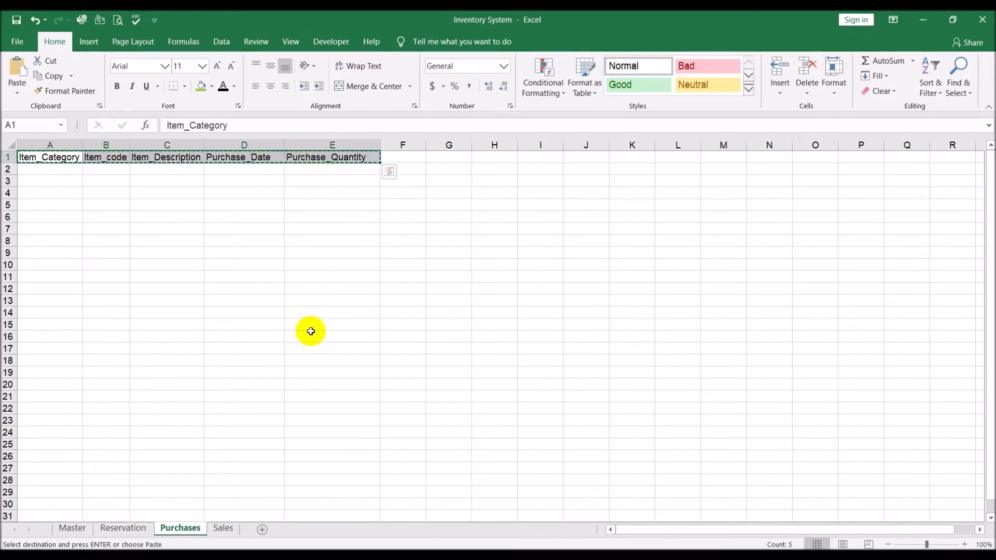
pyautogui.click(222, 529)
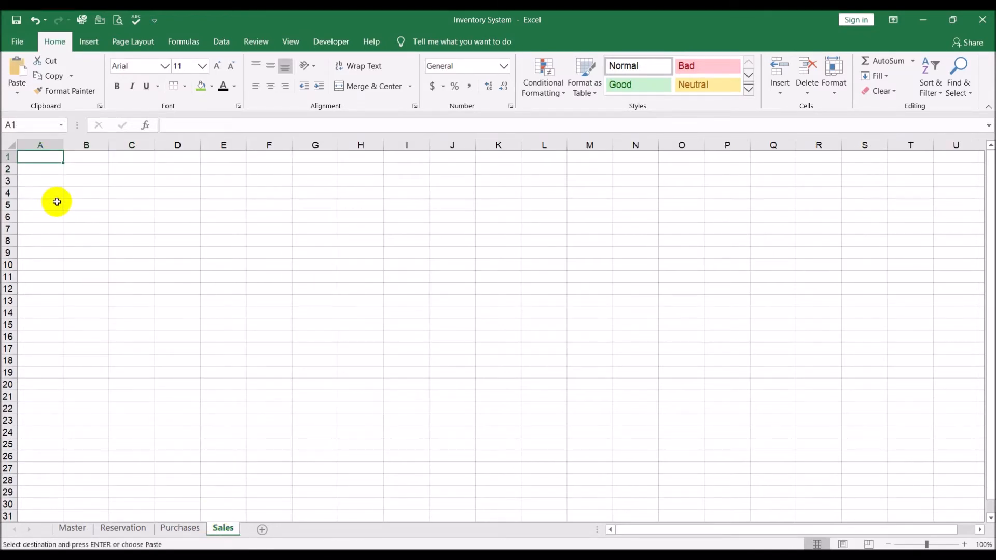
pyautogui.hotkey('ctrl', 'v')
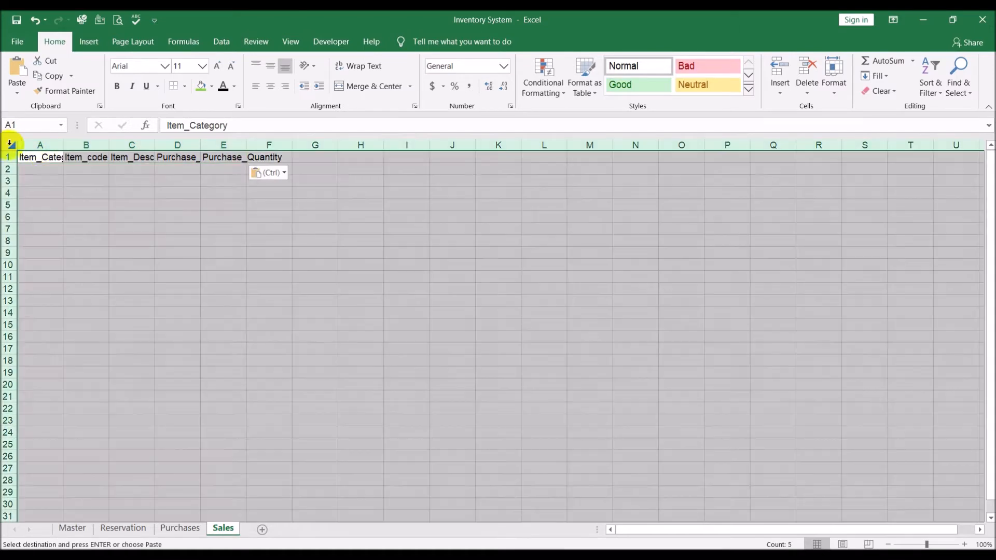
pyautogui.click(13, 142)
pyautogui.doubleClick(63, 145)
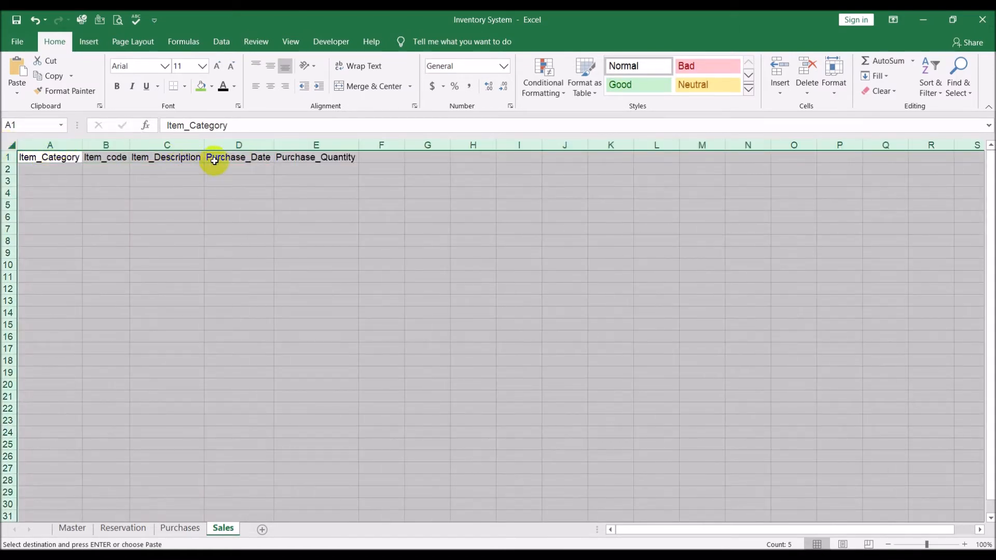
# Step: Change the Sales sheet headers to Sale_Date in D1 and Sale_Quantity in E1
pyautogui.click(237, 157)
pyautogui.moveTo(207, 125); pyautogui.dragTo(103, 124)
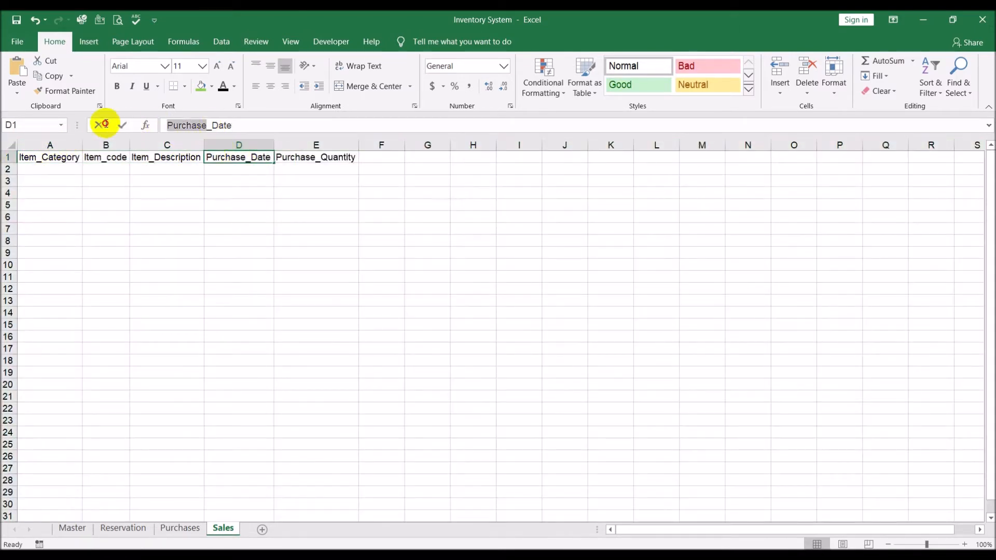
pyautogui.write('Sale')
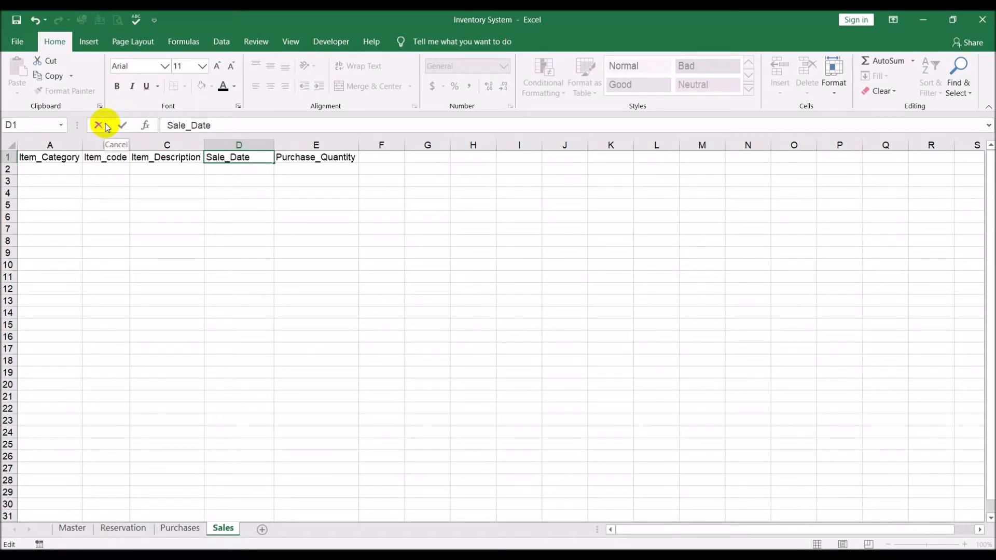
pyautogui.write('s')
pyautogui.click(301, 160)
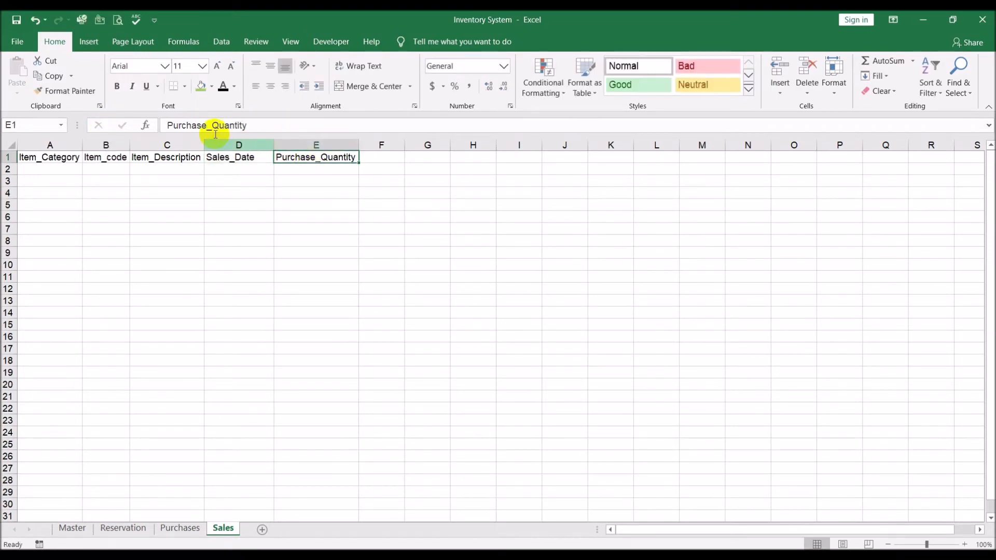
pyautogui.moveTo(206, 125); pyautogui.dragTo(44, 111)
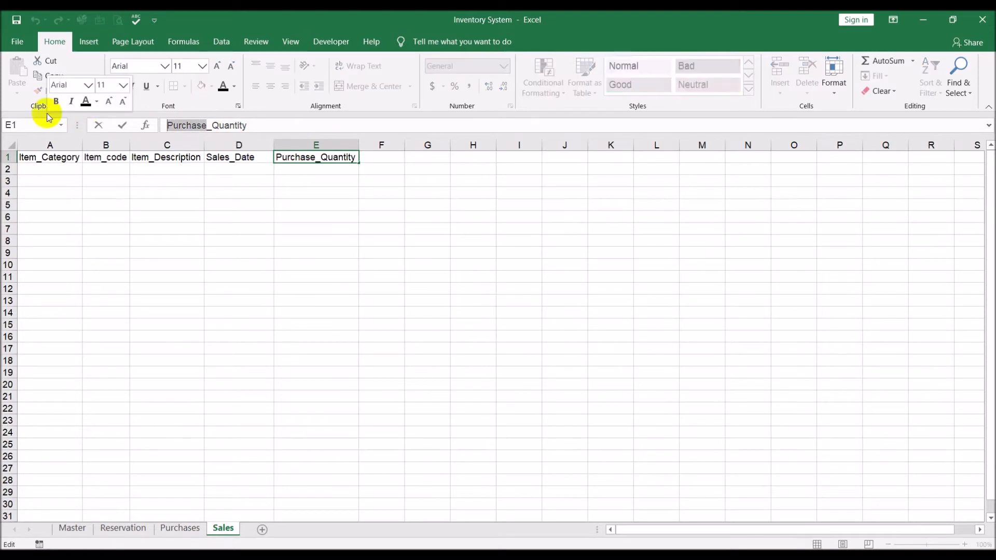
pyautogui.write('Sale')
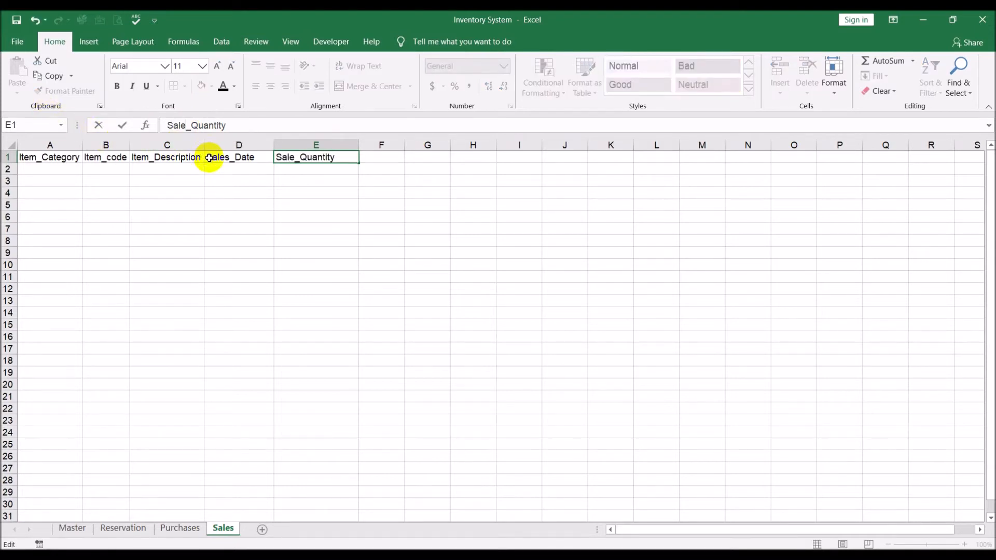
pyautogui.click(229, 161)
pyautogui.click(191, 125)
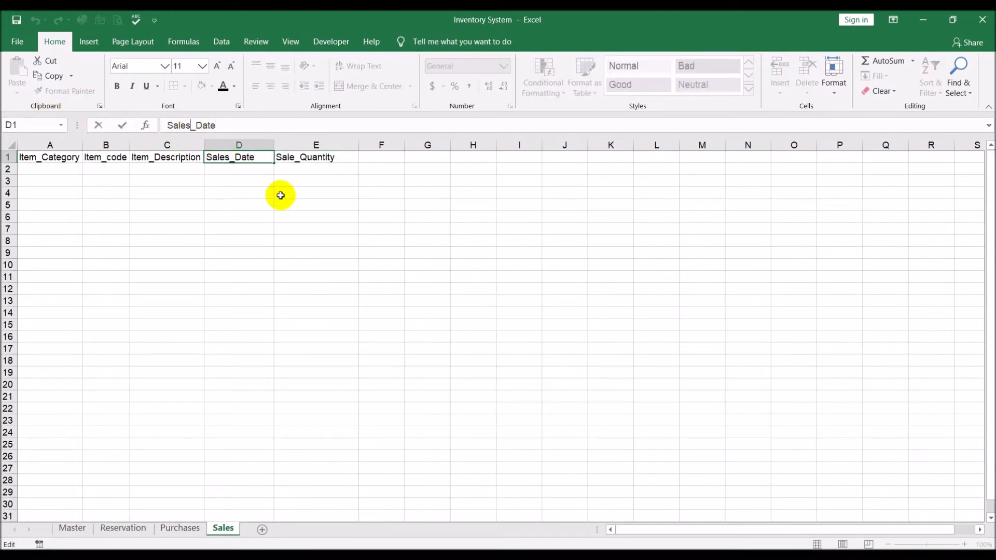
pyautogui.press('BackSpace')
pyautogui.press('Return')
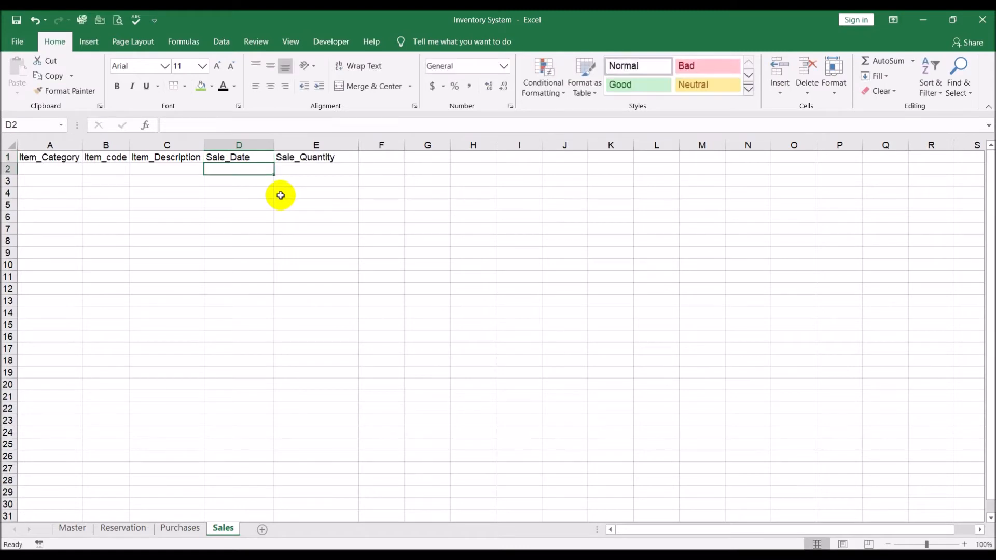
pyautogui.click(345, 251)
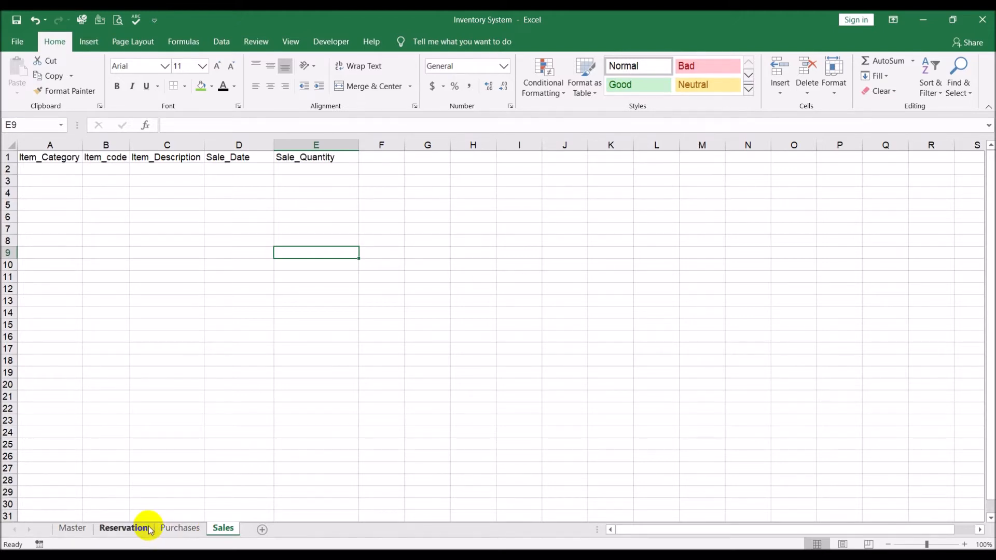
pyautogui.click(197, 397)
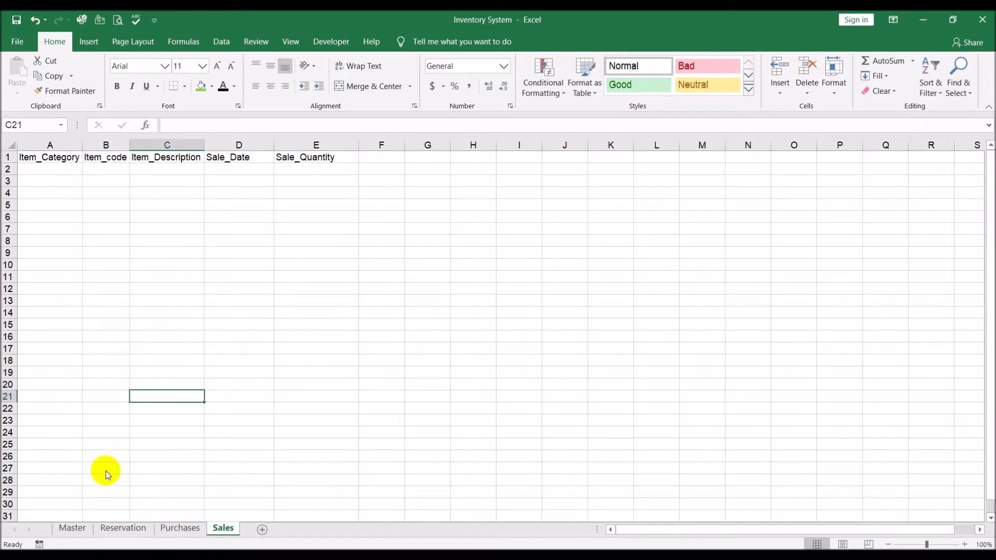
# Step: Widen the Item_code column B on the Reservation sheet to make room for longer item codes
pyautogui.click(150, 529)
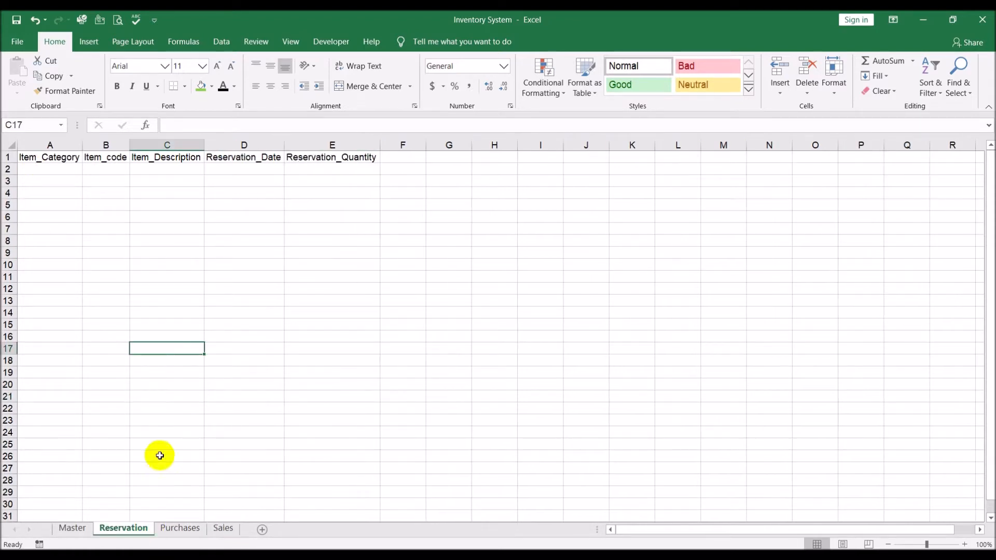
pyautogui.click(63, 171)
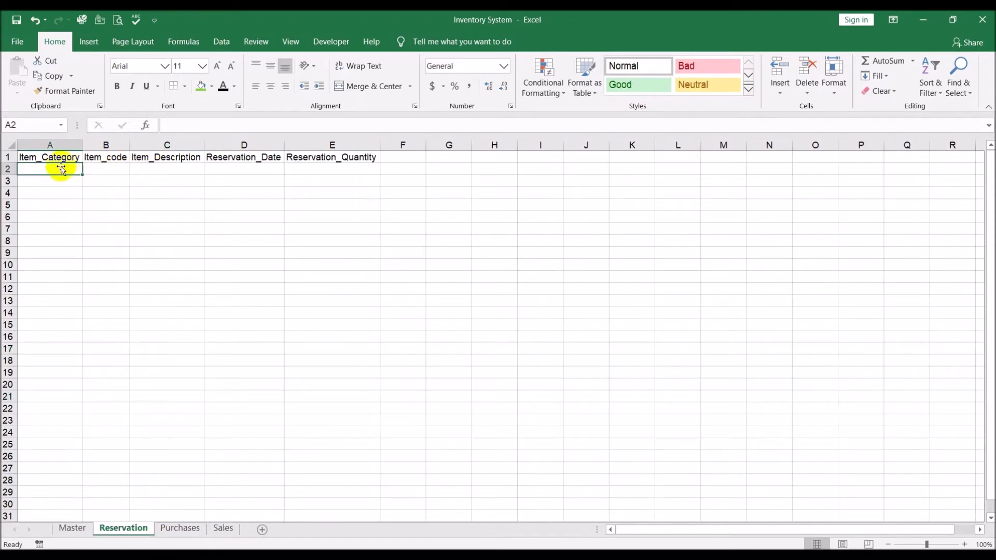
pyautogui.click(55, 141)
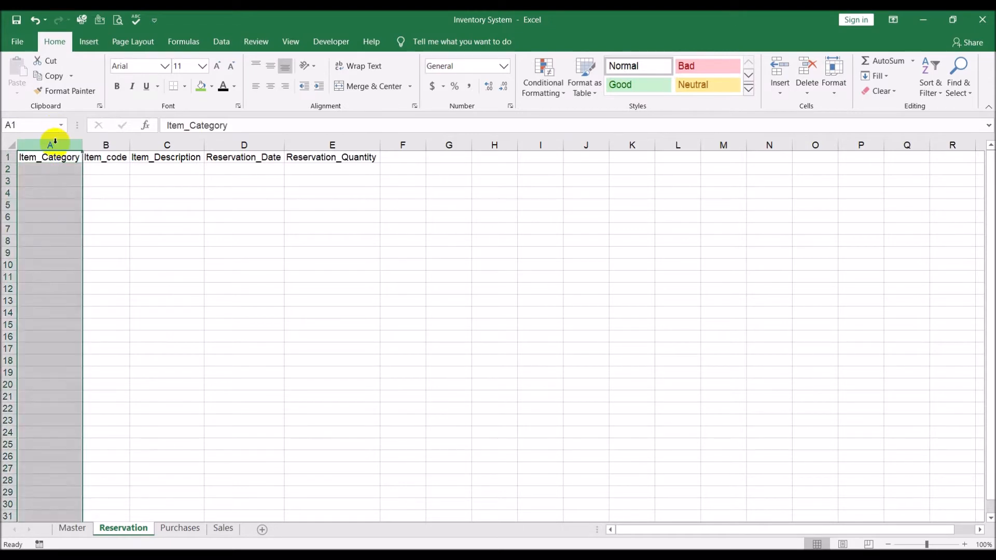
pyautogui.click(56, 169)
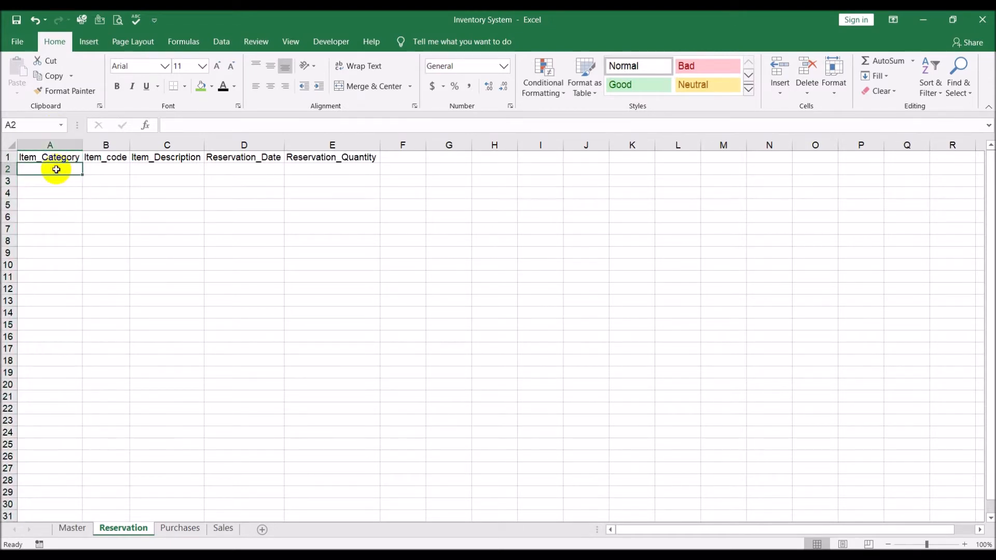
pyautogui.click(108, 171)
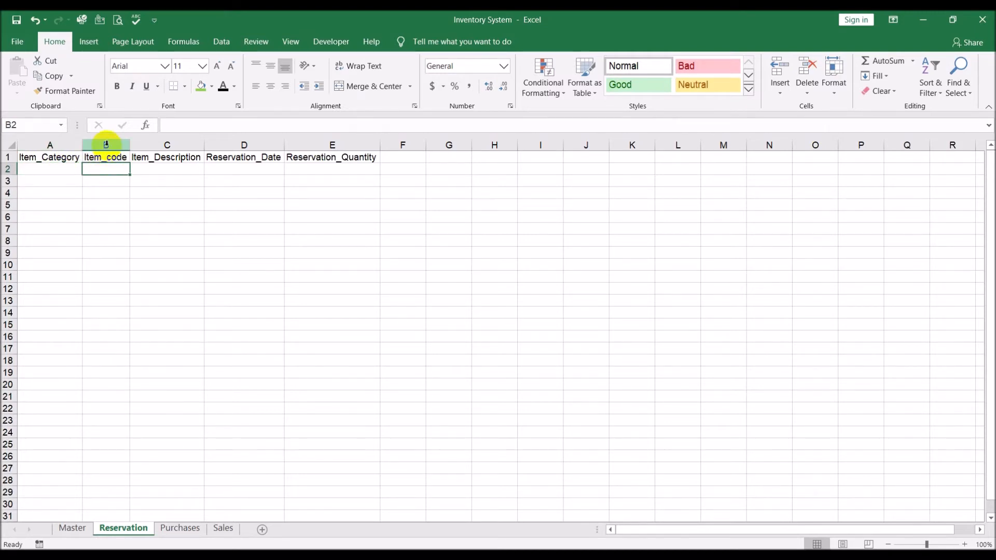
pyautogui.moveTo(130, 145); pyautogui.dragTo(155, 143)
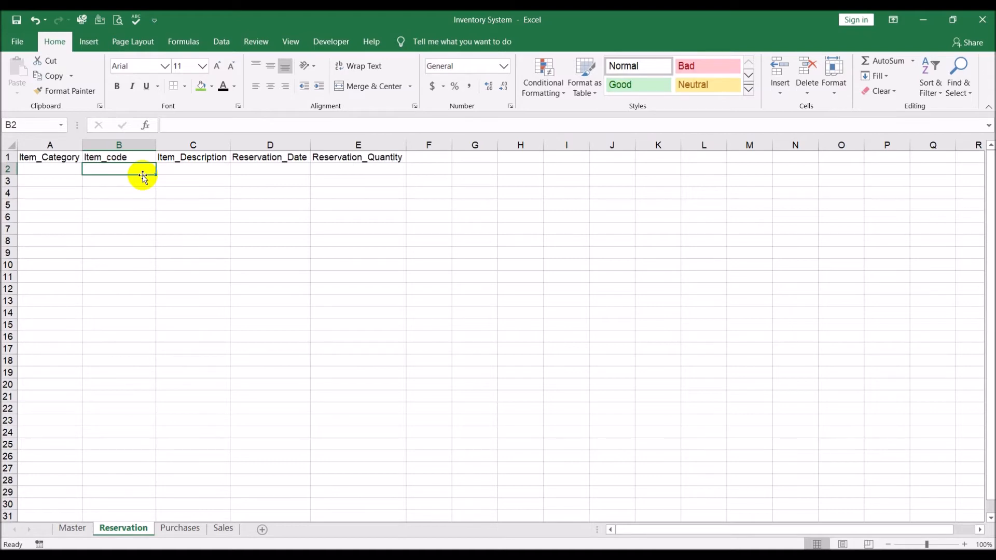
# Step: Widen the Item_Description column C on the Reservation sheet to make room for long item descriptions
pyautogui.click(195, 169)
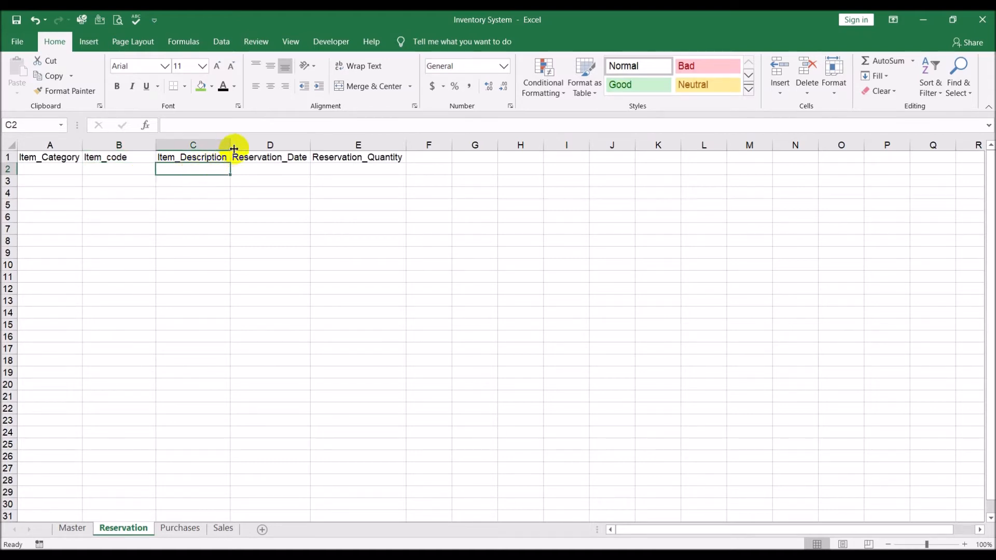
pyautogui.moveTo(230, 146); pyautogui.dragTo(421, 145)
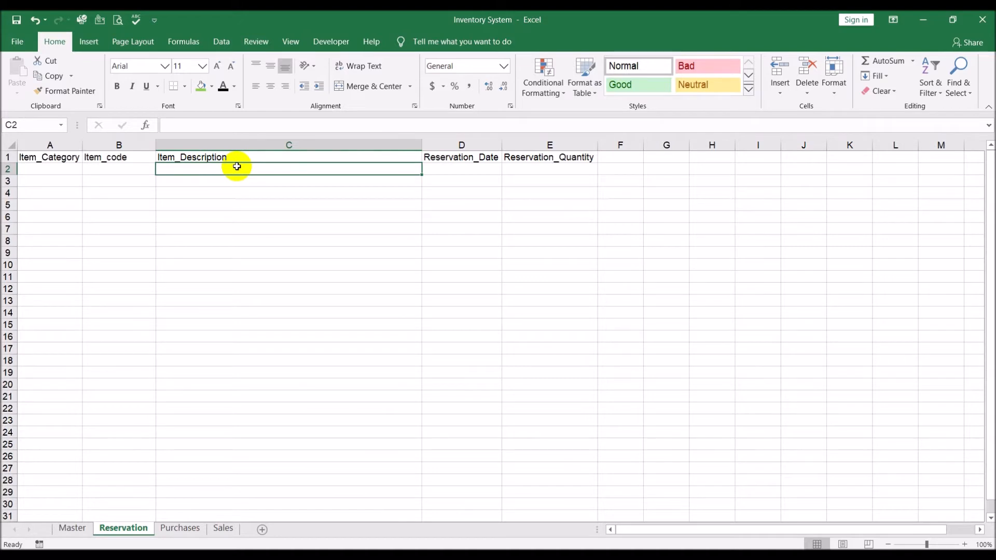
# Step: Compare the empty category, code and description cells in row 2 of Reservation with the KEYBOARD items on the Master sheet
pyautogui.click(119, 174)
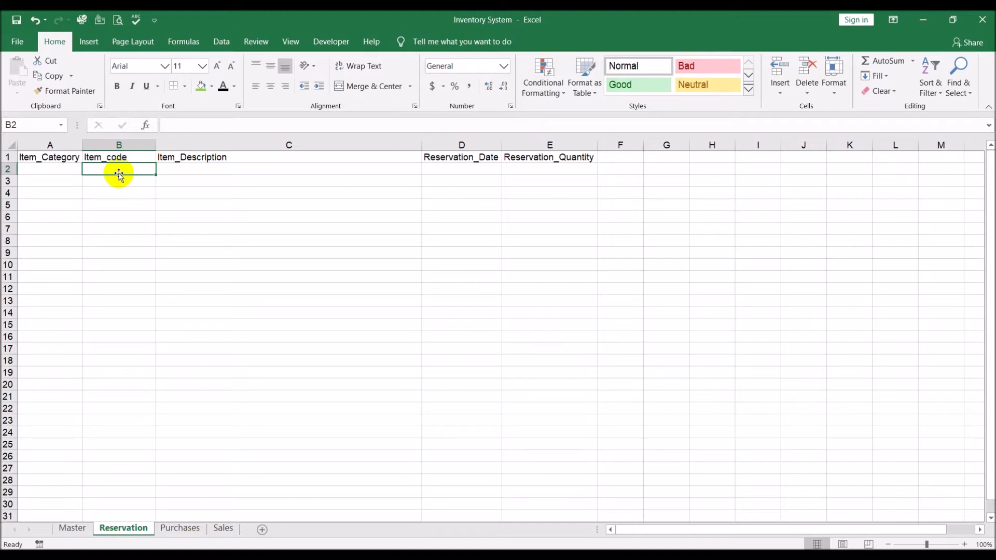
pyautogui.click(217, 168)
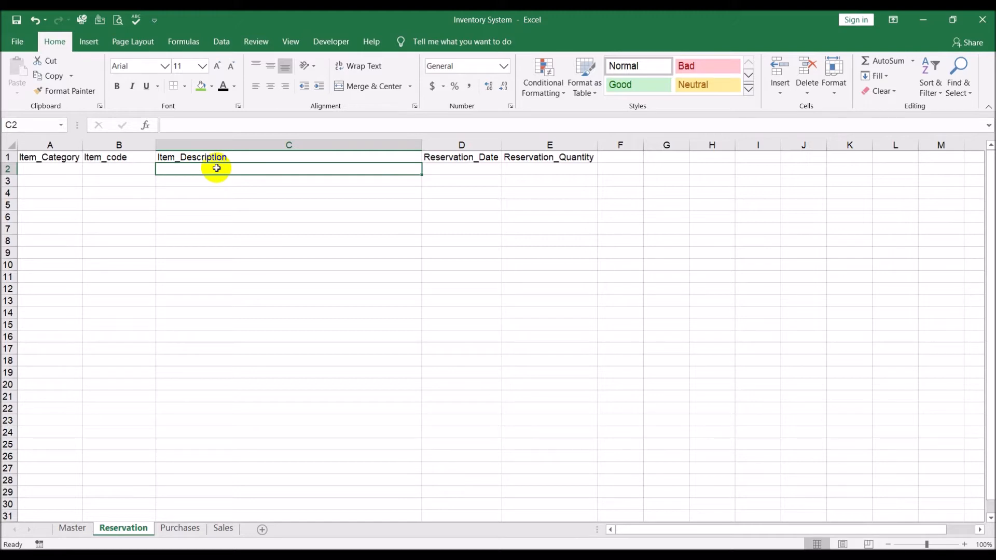
pyautogui.click(49, 169)
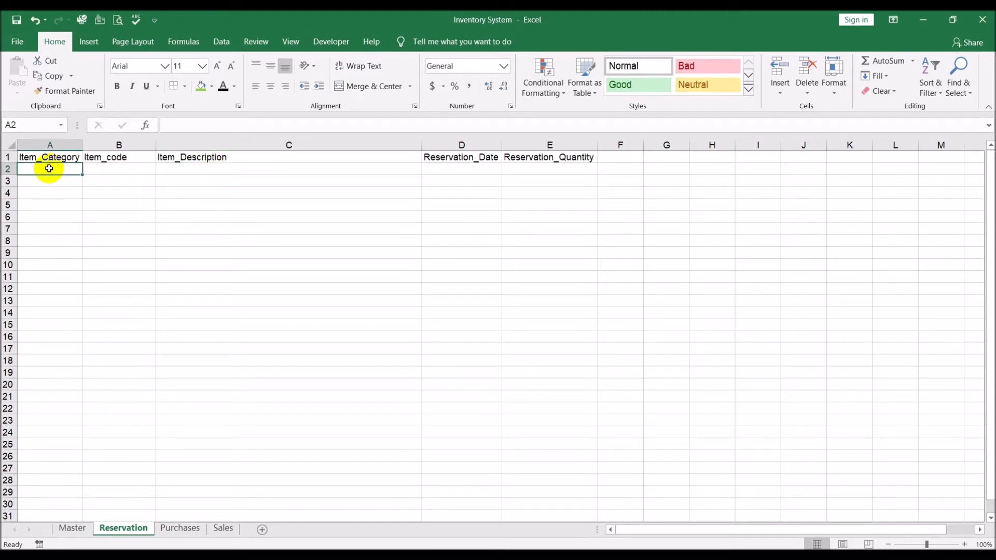
pyautogui.click(95, 174)
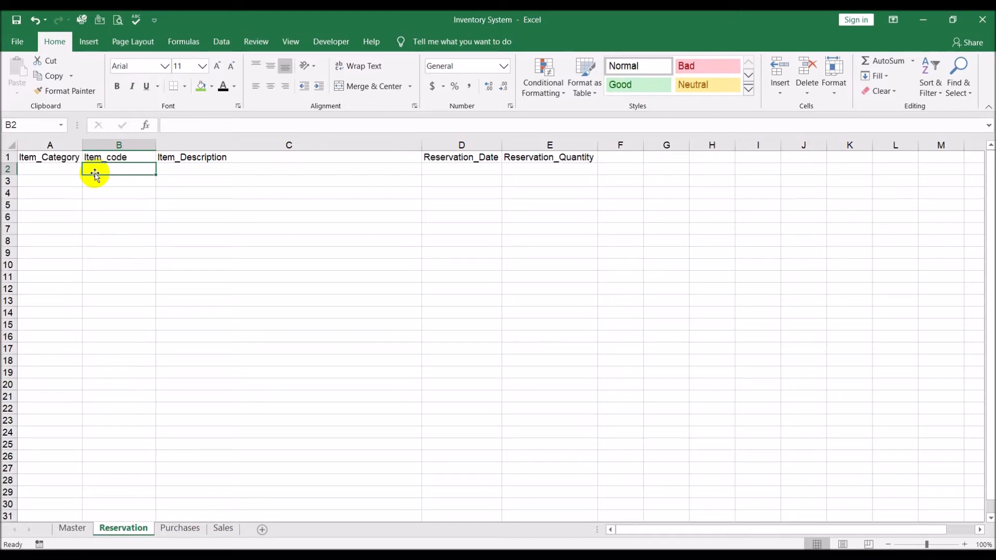
pyautogui.click(71, 528)
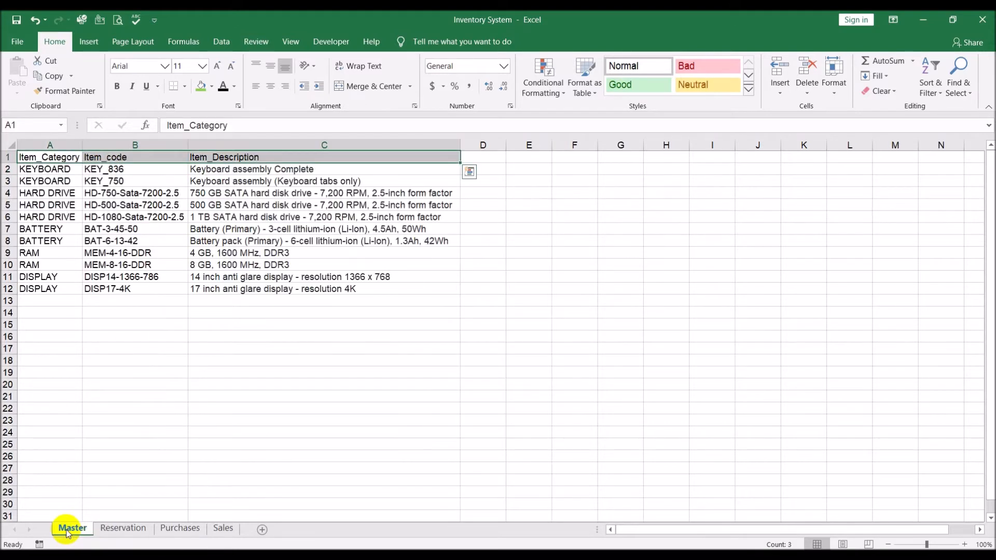
pyautogui.moveTo(8, 169); pyautogui.dragTo(9, 181)
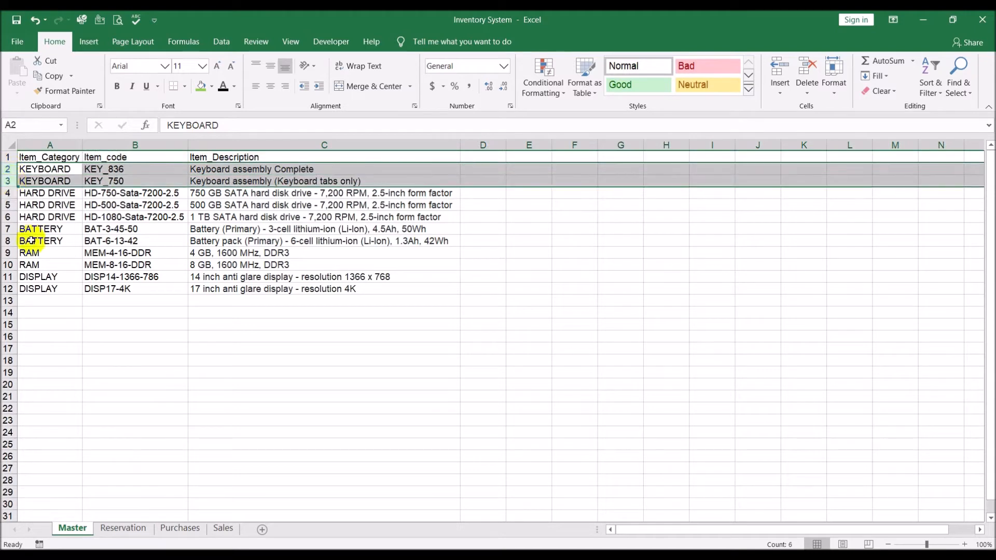
pyautogui.click(122, 182)
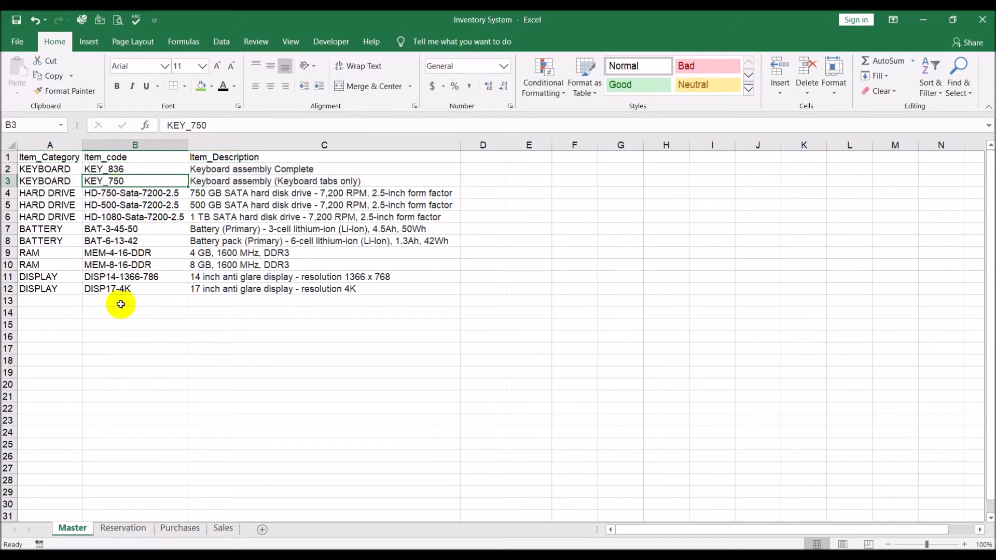
pyautogui.moveTo(42, 172)
pyautogui.mouseDown()
pyautogui.moveTo(46, 190)
pyautogui.moveTo(58, 176)
pyautogui.moveTo(52, 189)
pyautogui.moveTo(49, 180)
pyautogui.mouseUp()
pyautogui.click(123, 528)
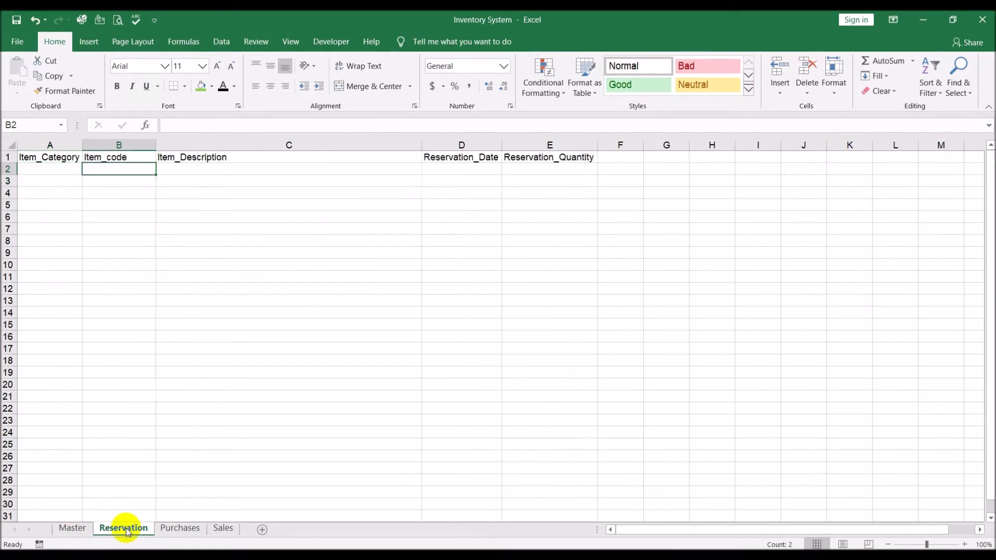
pyautogui.click(53, 169)
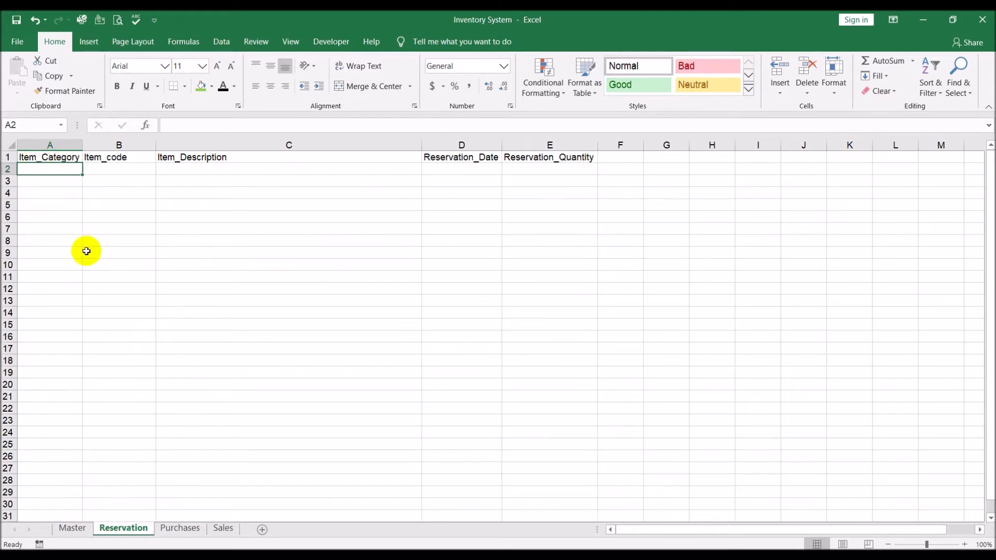
# Step: Examine which item codes belong to the KEYBOARD and HARD DRIVE categories on Master, checking against the Item_code column of Reservation
pyautogui.click(71, 533)
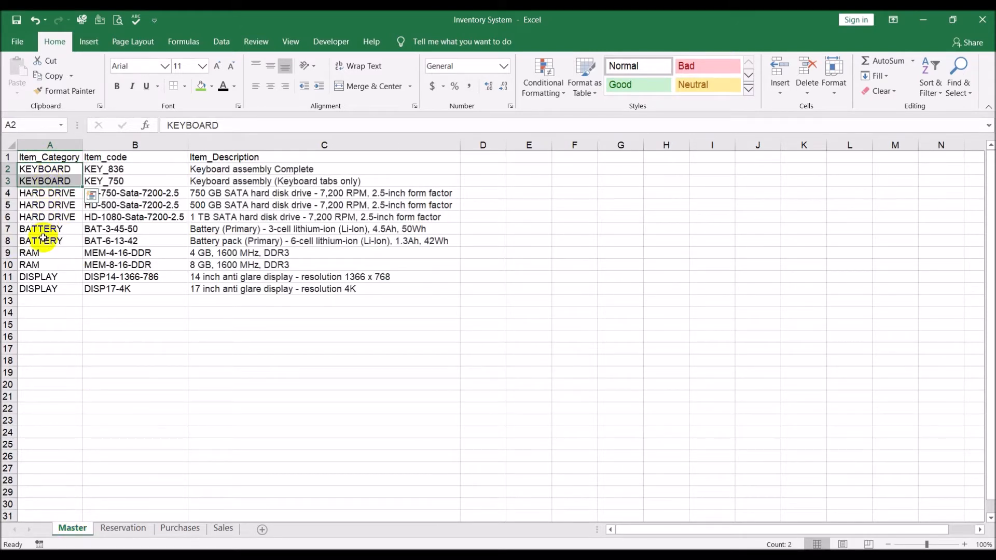
pyautogui.click(113, 526)
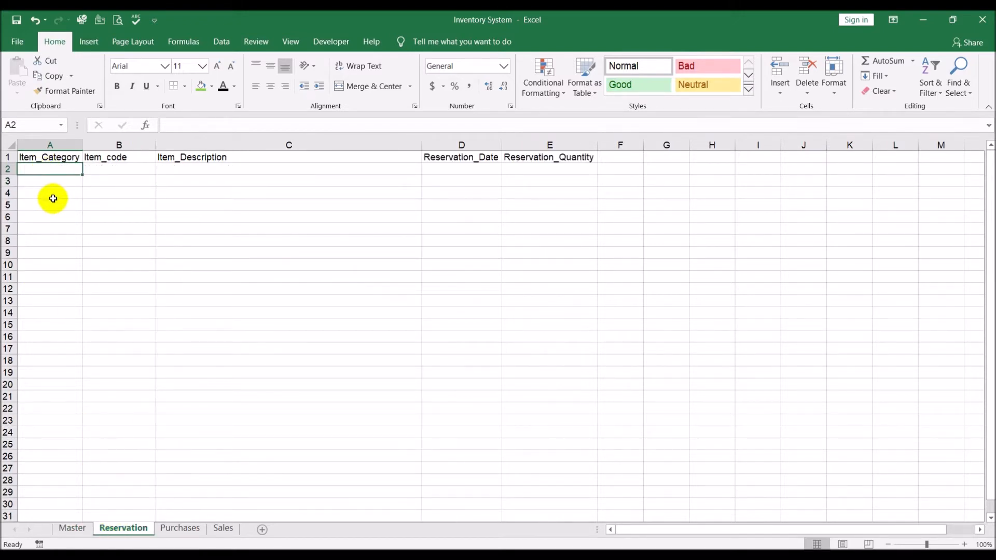
pyautogui.click(106, 171)
pyautogui.click(72, 528)
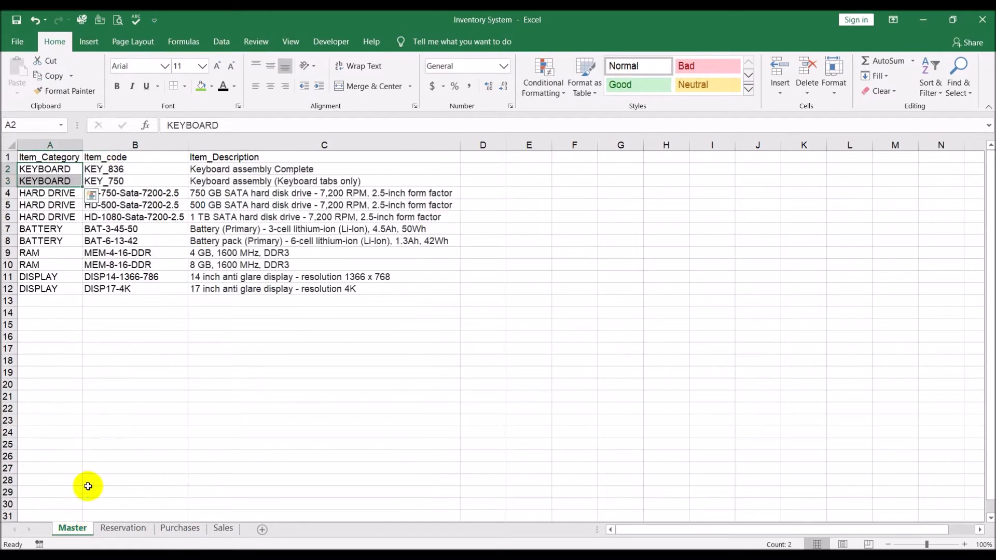
pyautogui.moveTo(106, 167); pyautogui.dragTo(112, 180)
pyautogui.click(51, 193)
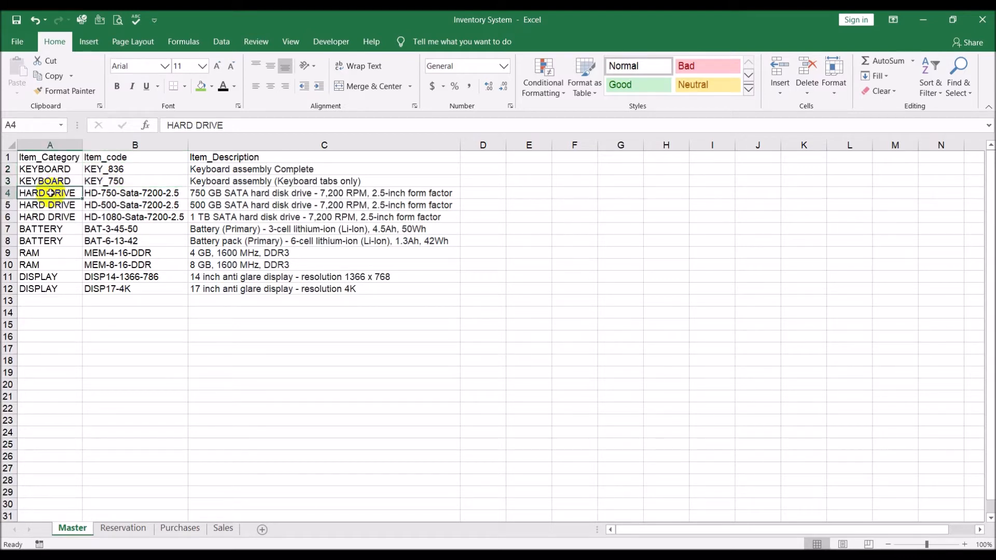
pyautogui.click(123, 527)
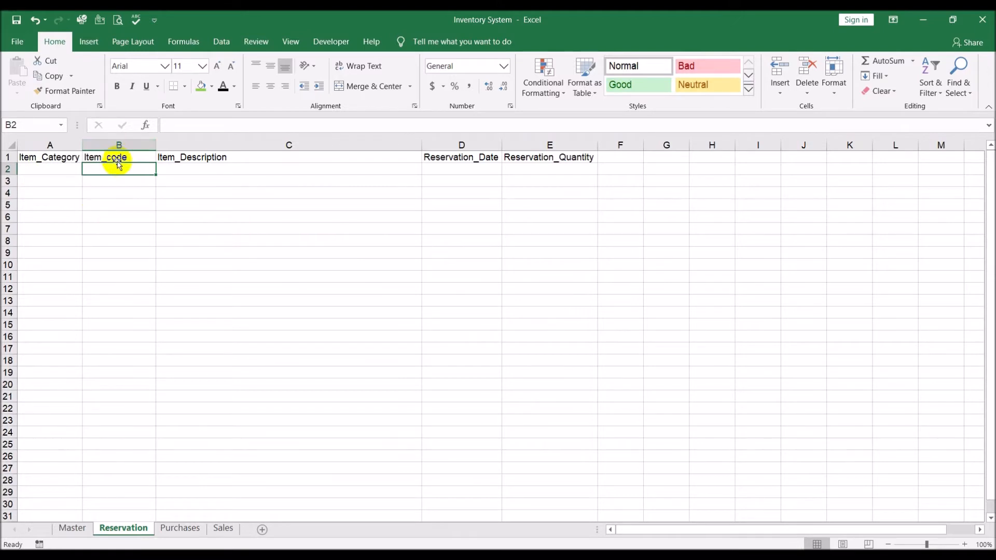
pyautogui.click(72, 532)
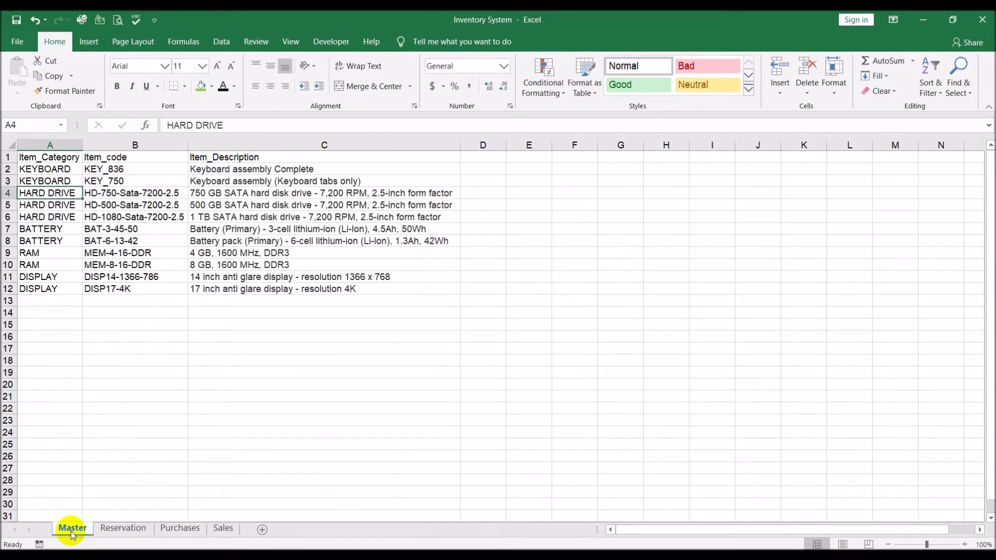
pyautogui.moveTo(165, 194); pyautogui.dragTo(171, 215)
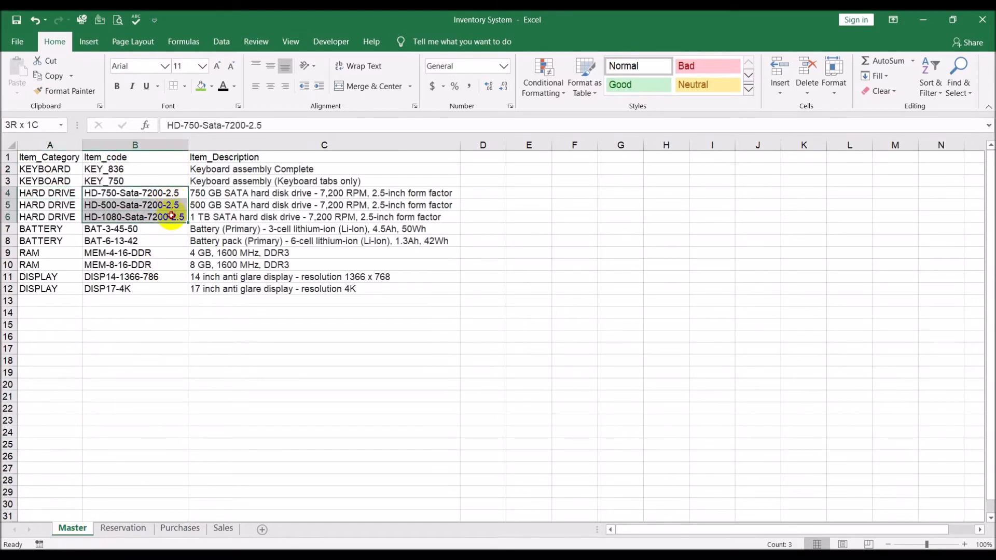
# Step: Review the Item_code and Item_Category columns on the Reservation, Purchases and Sales sheets
pyautogui.click(153, 529)
pyautogui.click(130, 144)
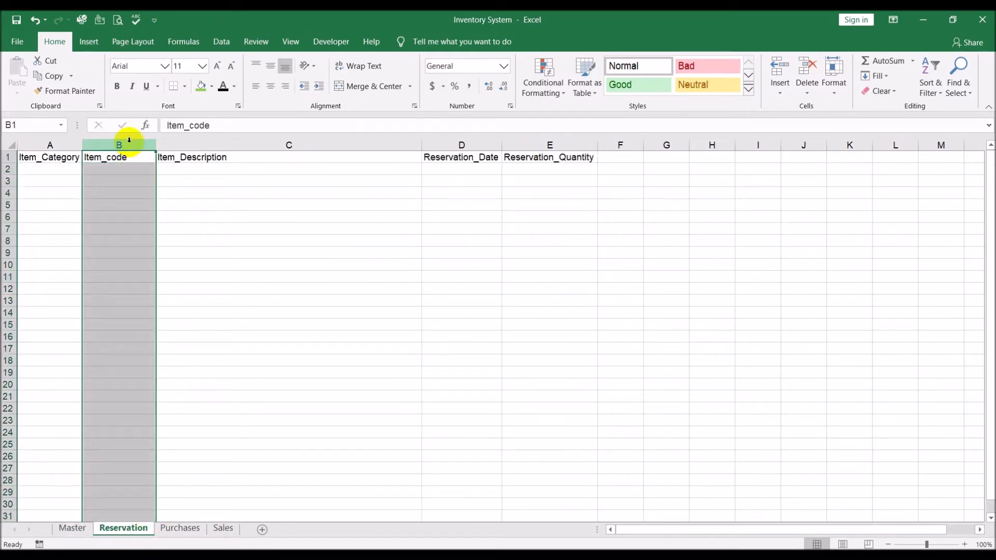
pyautogui.click(57, 141)
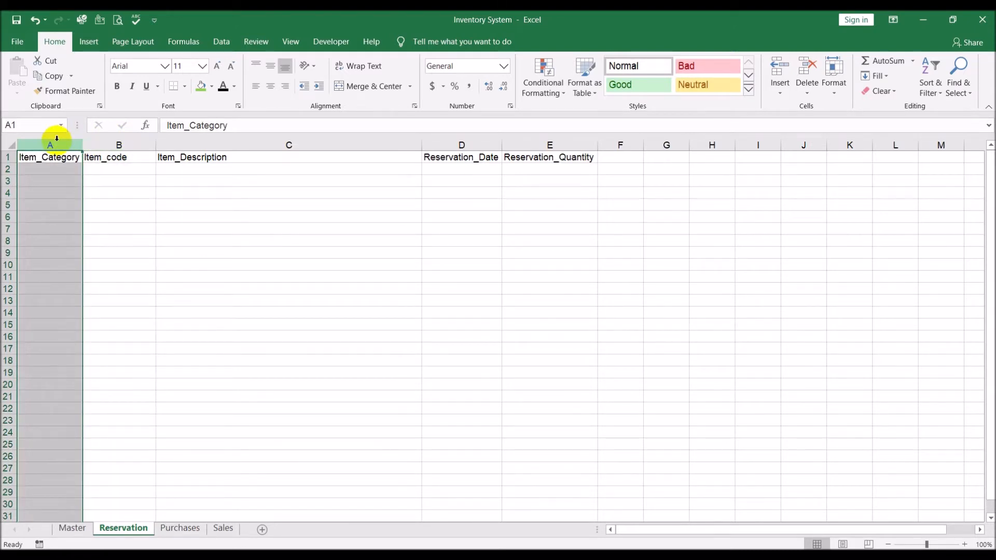
pyautogui.click(179, 527)
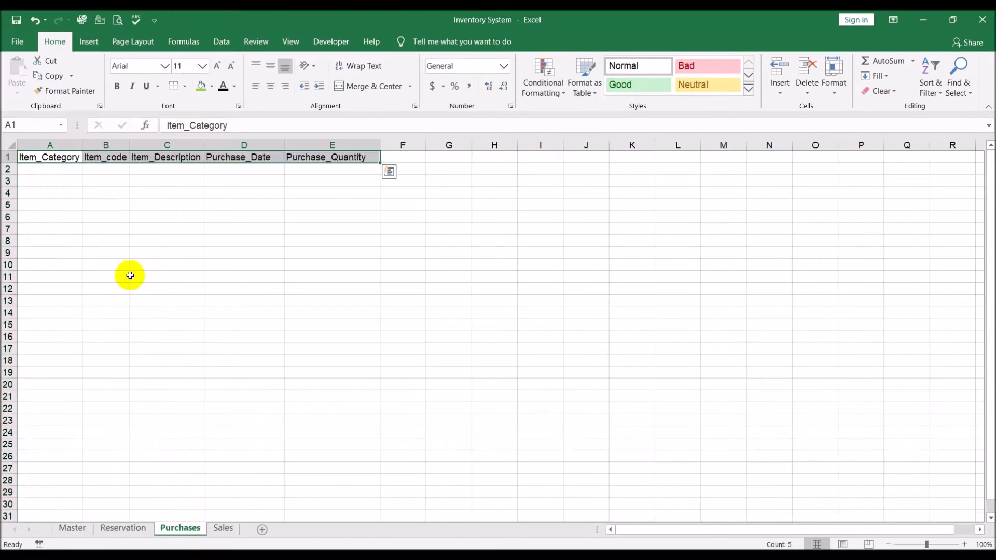
pyautogui.click(110, 244)
pyautogui.click(122, 141)
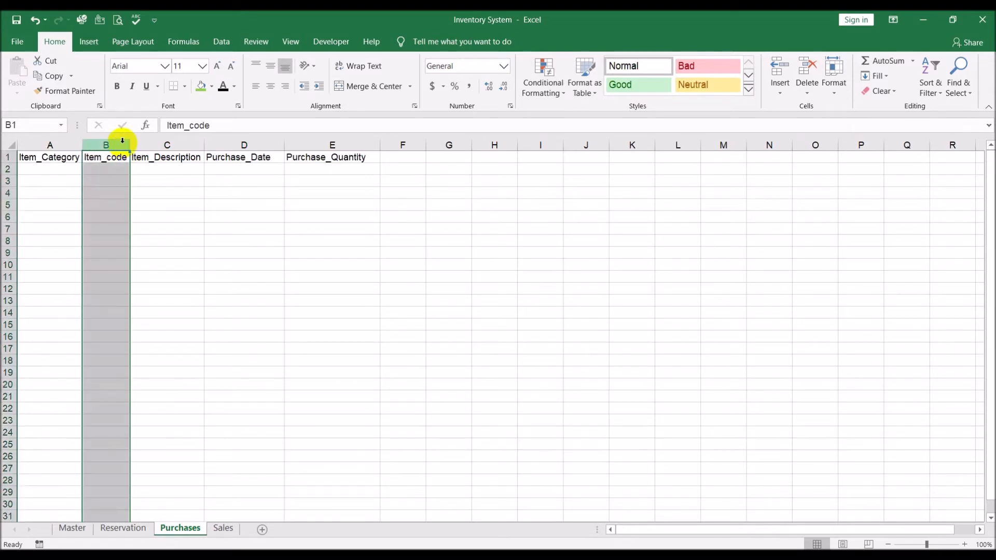
pyautogui.click(60, 141)
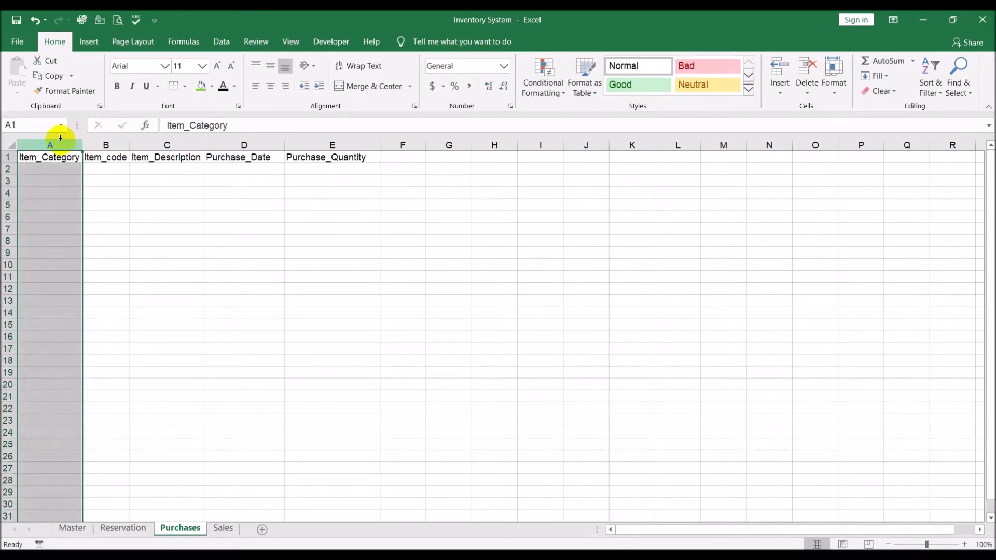
pyautogui.click(223, 528)
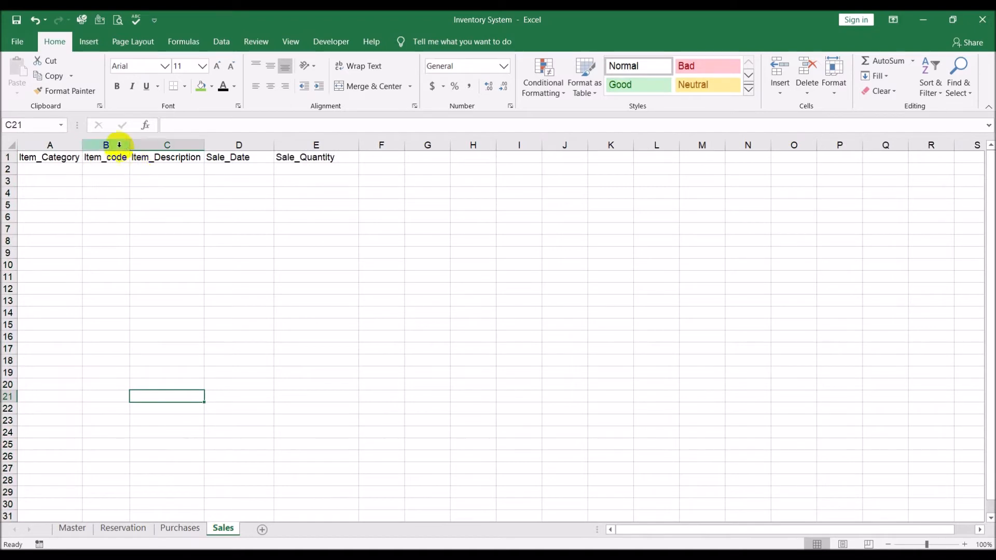
pyautogui.click(116, 145)
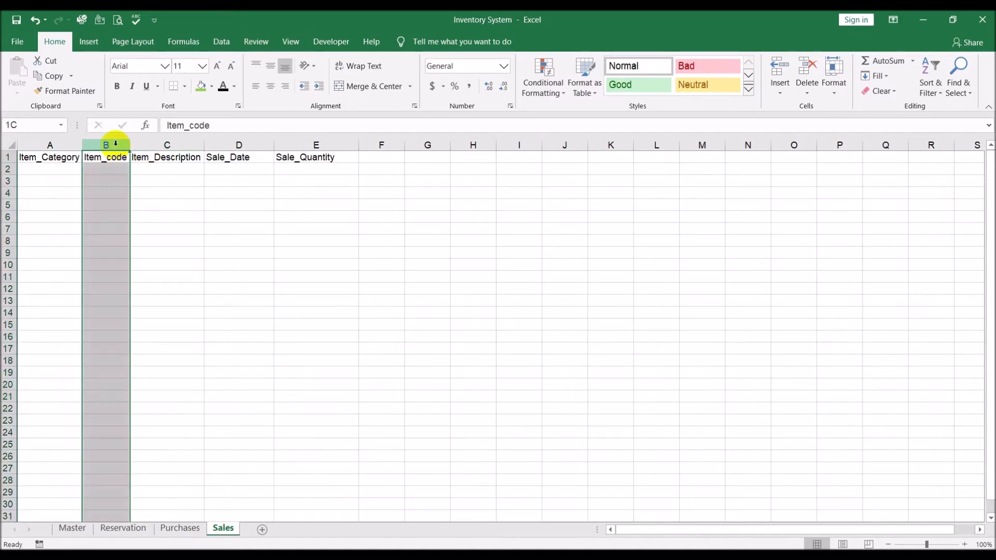
pyautogui.click(56, 144)
pyautogui.click(210, 240)
# Step: Widen the Item_code column B on the Purchases sheet and slightly widen the Item_Category column A on the Reservation sheet
pyautogui.click(179, 528)
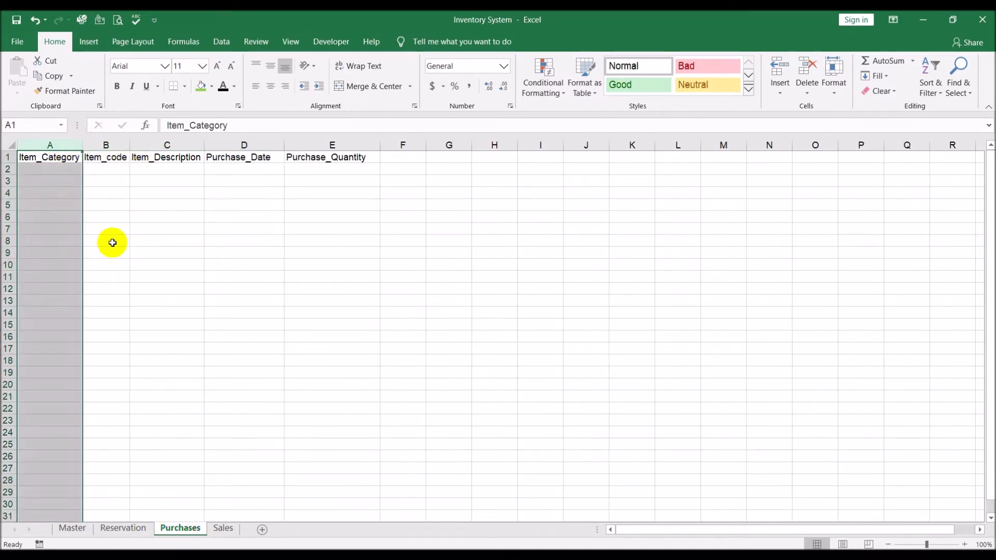
pyautogui.moveTo(130, 145); pyautogui.dragTo(164, 146)
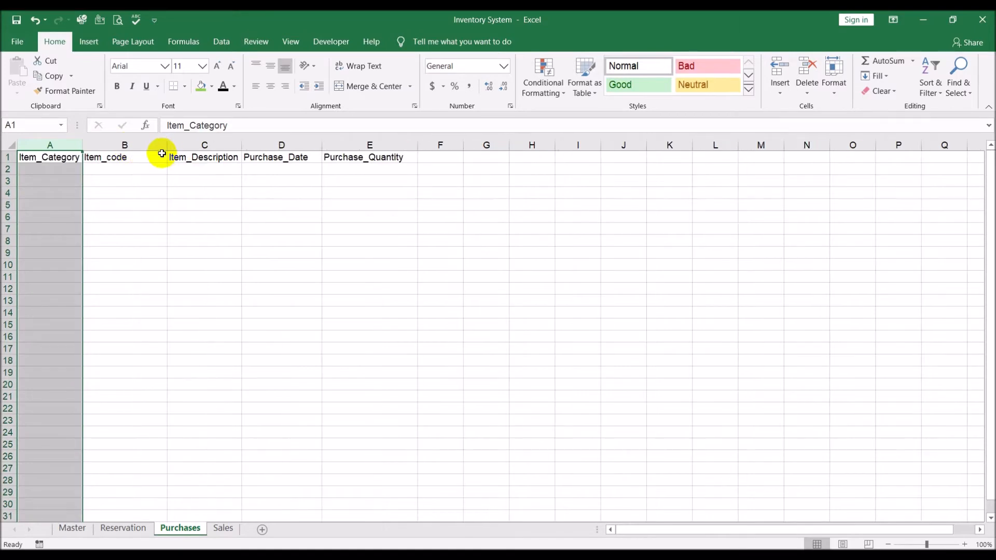
pyautogui.click(114, 529)
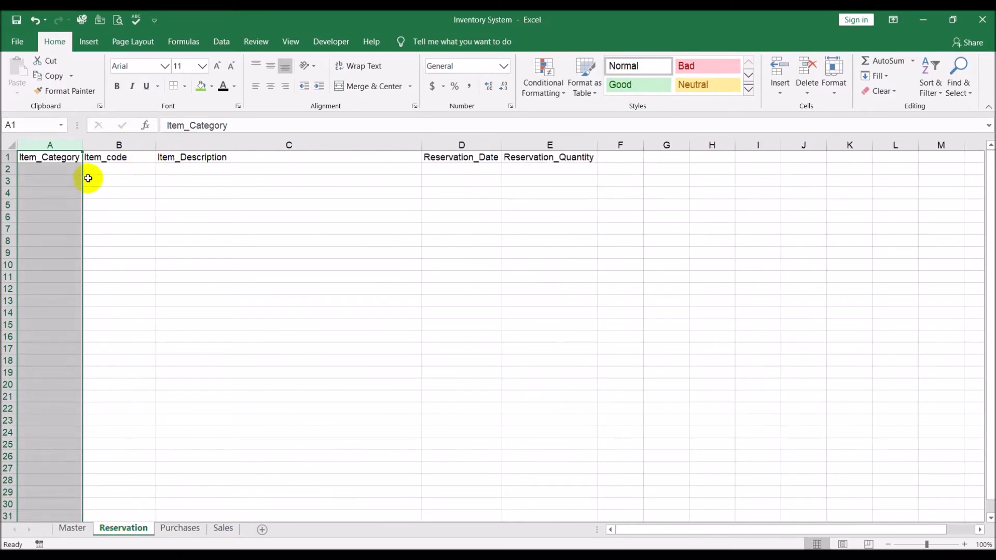
pyautogui.moveTo(82, 144); pyautogui.dragTo(91, 145)
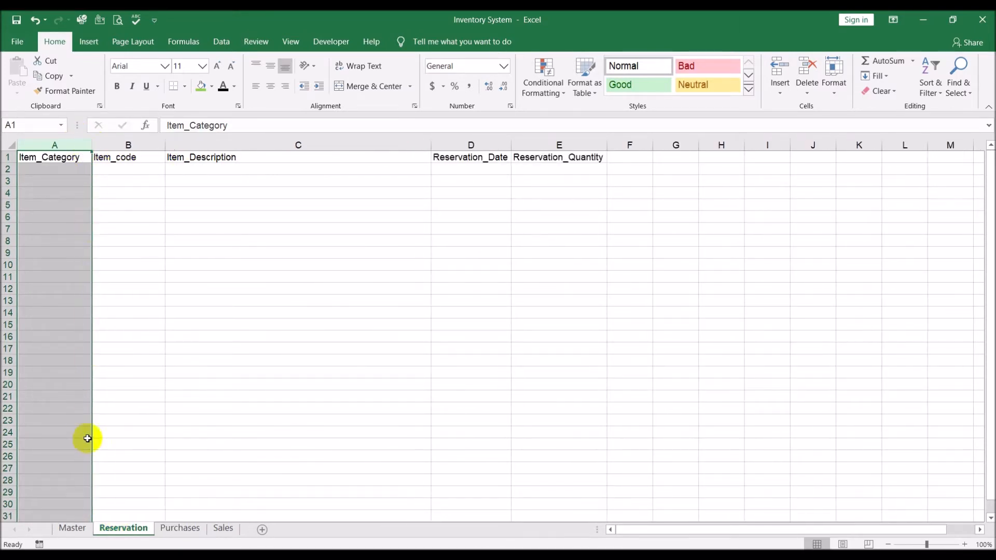
# Step: Turn on filtering for header row 1 of the Master sheet and auto-fit the Item_Category column A
pyautogui.click(69, 527)
pyautogui.click(130, 267)
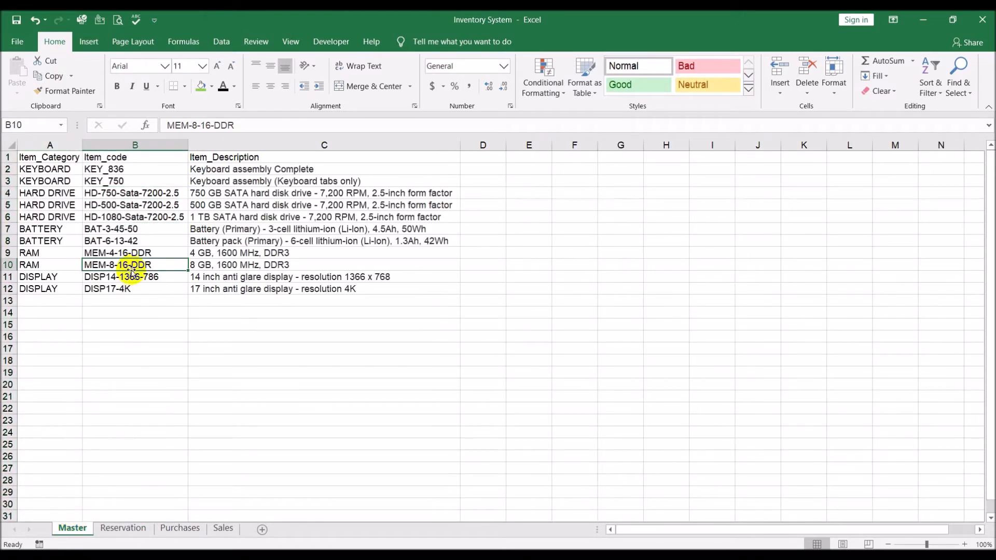
pyautogui.click(8, 157)
pyautogui.click(222, 41)
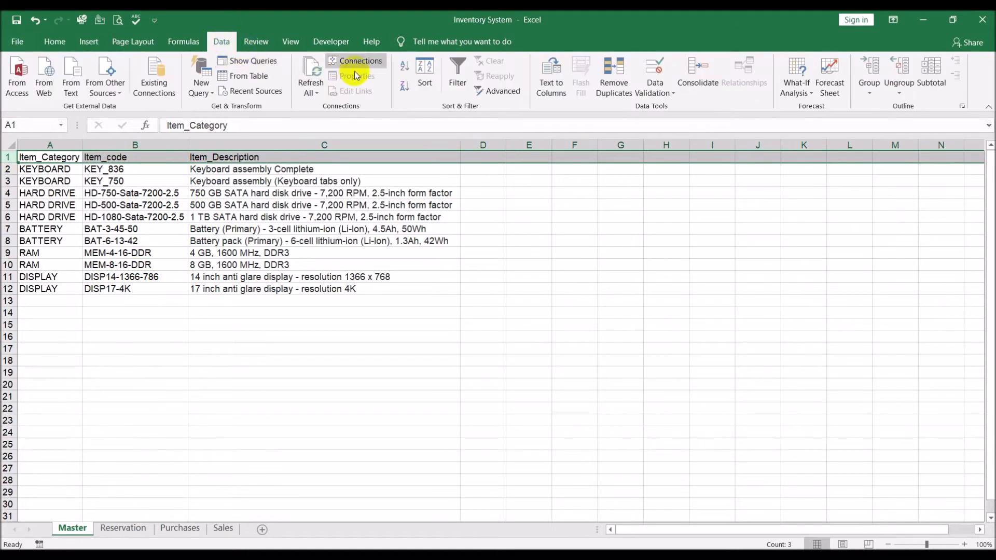
pyautogui.click(457, 78)
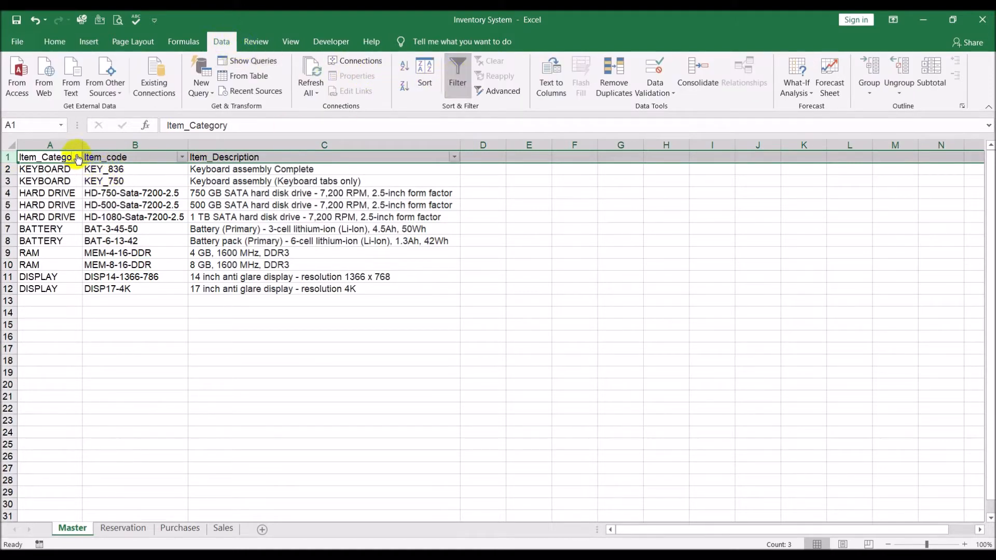
pyautogui.doubleClick(83, 139)
# Step: Filter the Item_Category column on the Master sheet to show only KEYBOARD
pyautogui.click(86, 157)
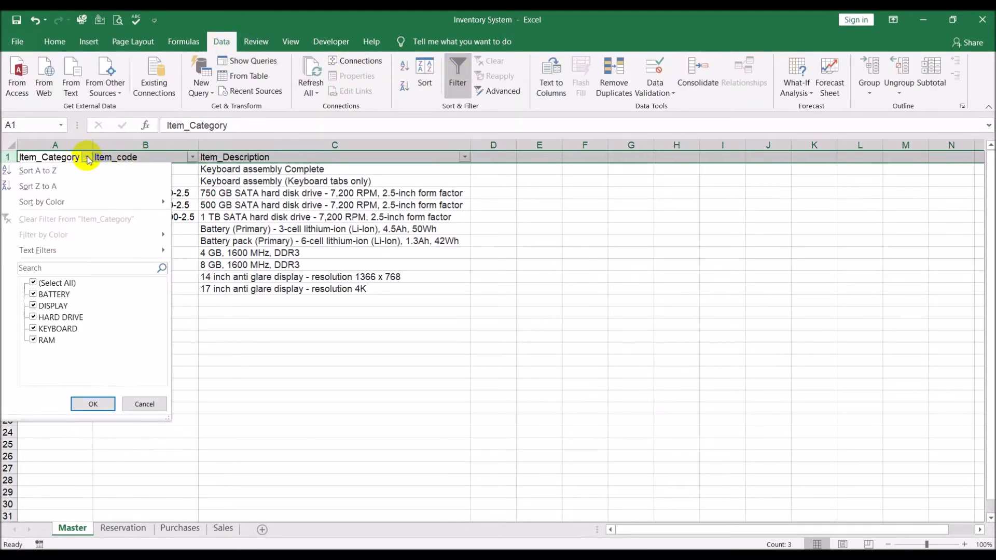
pyautogui.click(33, 283)
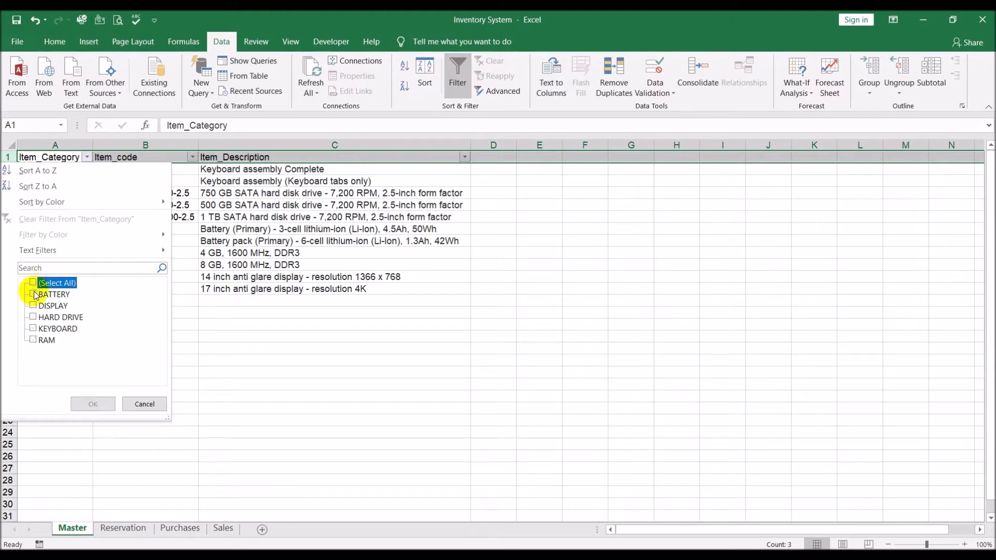
pyautogui.click(33, 328)
pyautogui.click(88, 405)
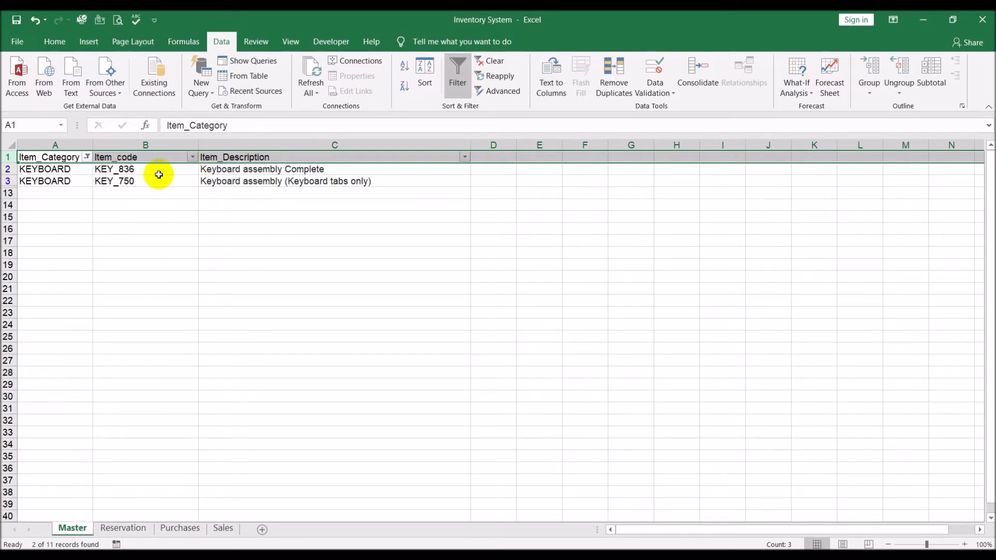
# Step: Show all item categories again on the Master sheet and turn off filtering for its header row
pyautogui.click(86, 156)
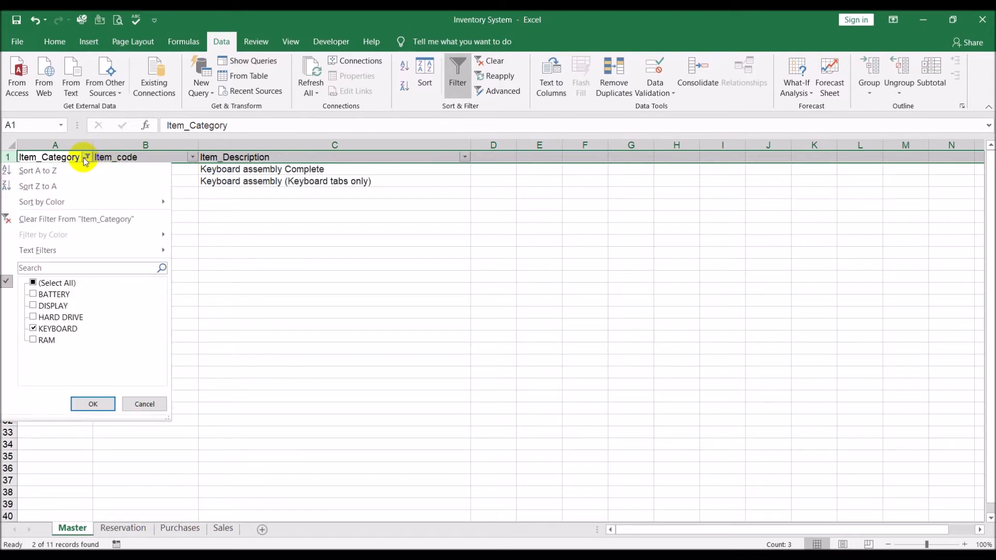
pyautogui.click(56, 284)
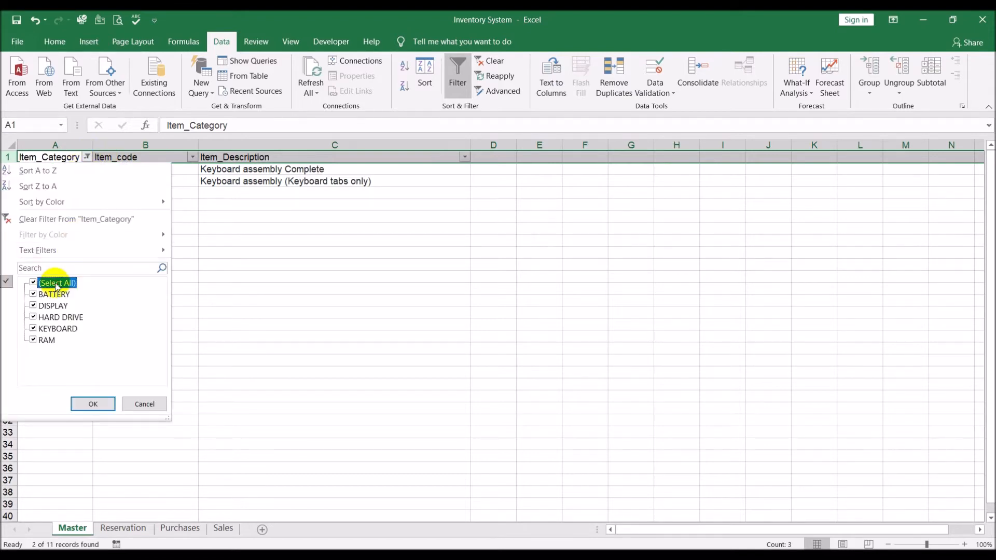
pyautogui.click(91, 404)
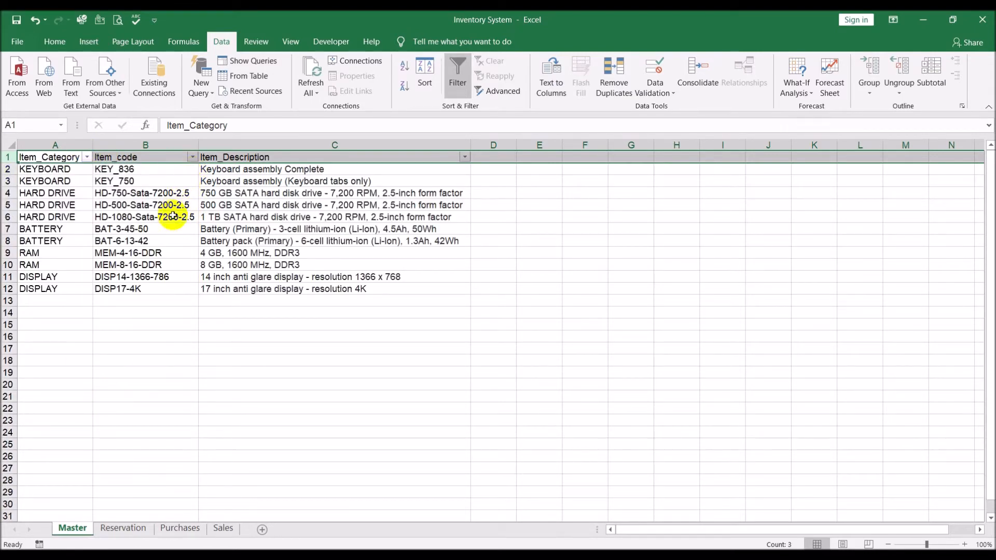
pyautogui.click(192, 157)
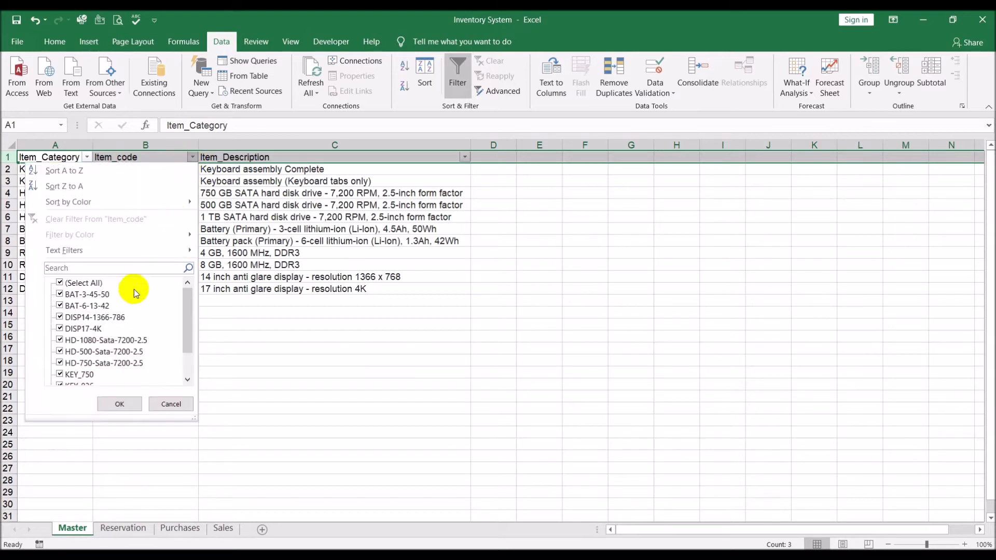
pyautogui.click(167, 404)
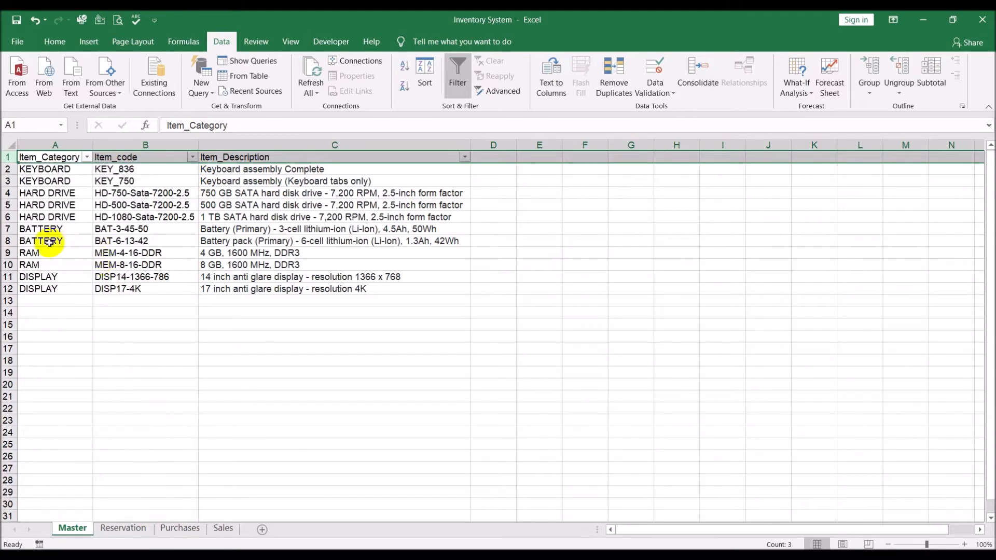
pyautogui.click(452, 87)
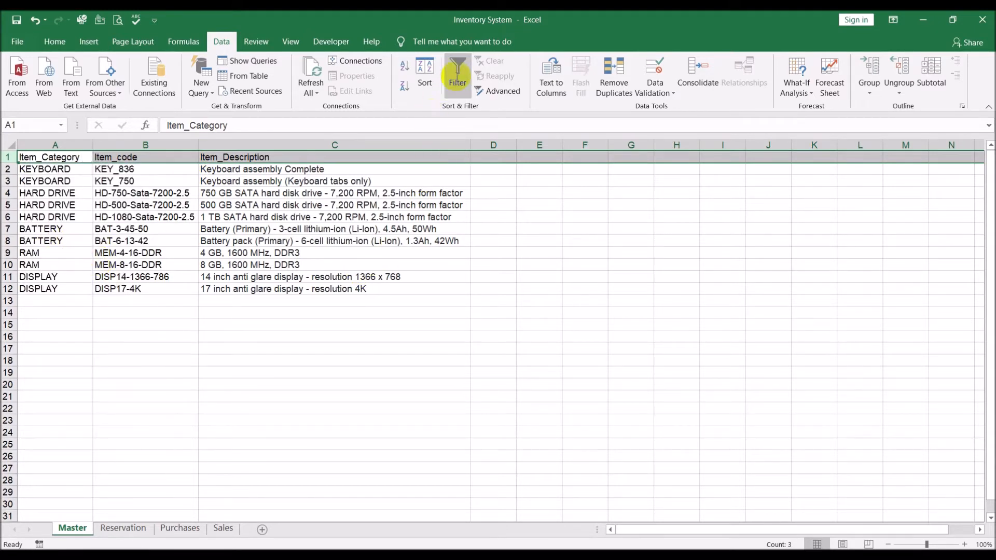
pyautogui.click(302, 372)
# Step: Compare the item columns on the Reservation, Purchases and Sales sheets with the item list on the Master sheet
pyautogui.click(123, 527)
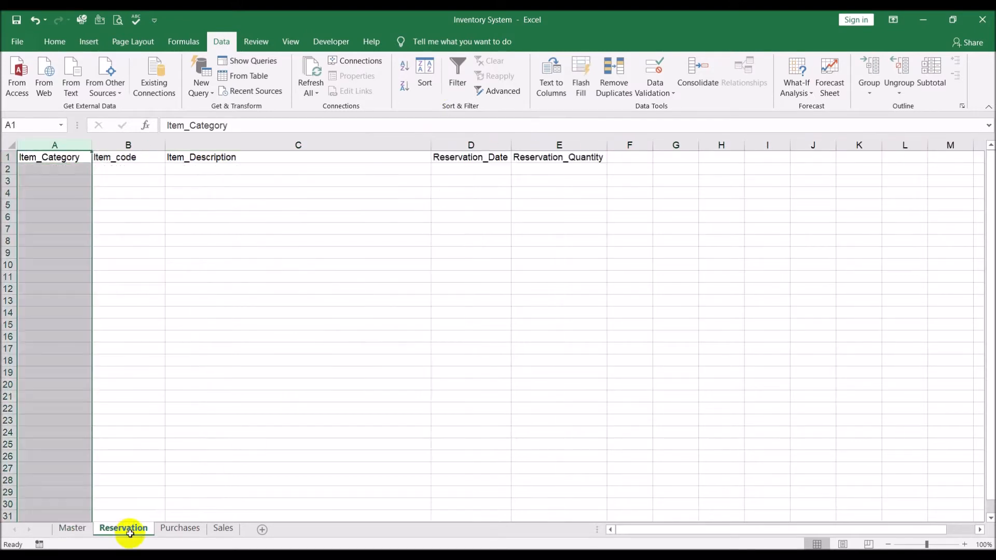
pyautogui.click(246, 349)
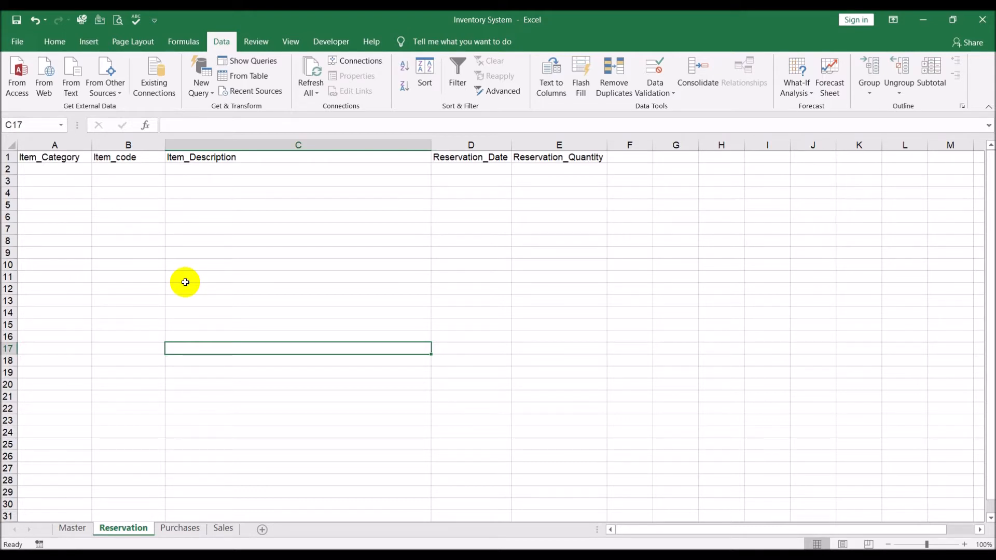
pyautogui.click(58, 532)
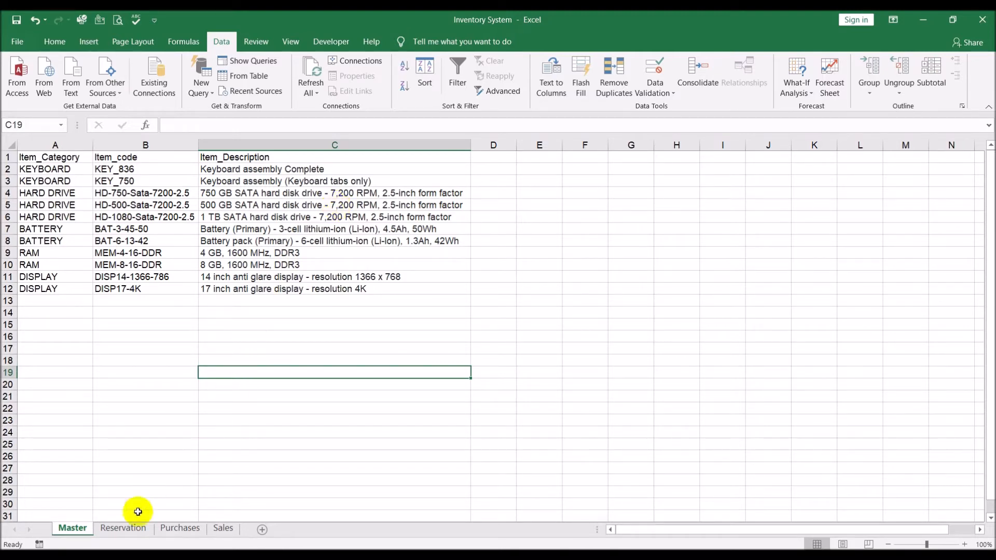
pyautogui.click(130, 527)
pyautogui.click(167, 529)
pyautogui.click(223, 528)
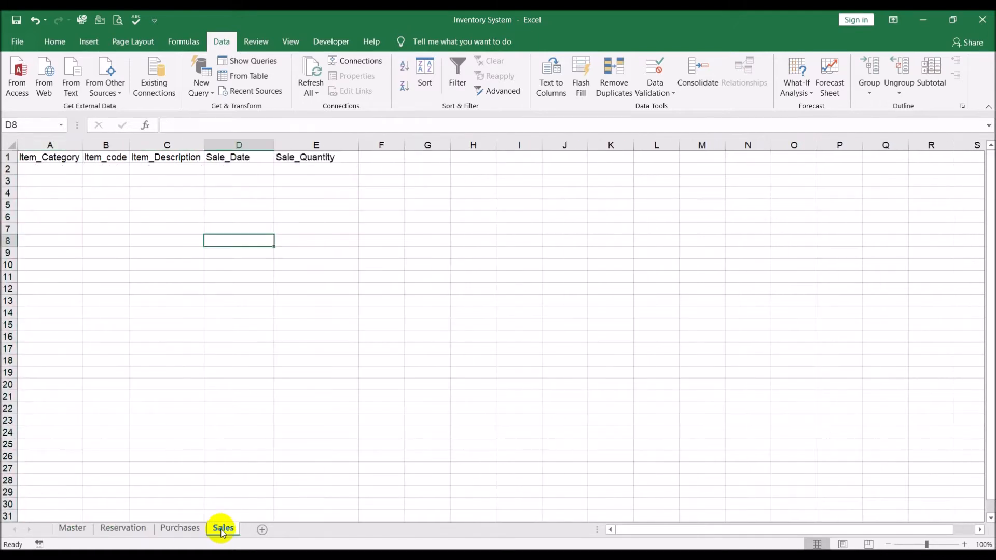
pyautogui.click(145, 533)
pyautogui.click(72, 528)
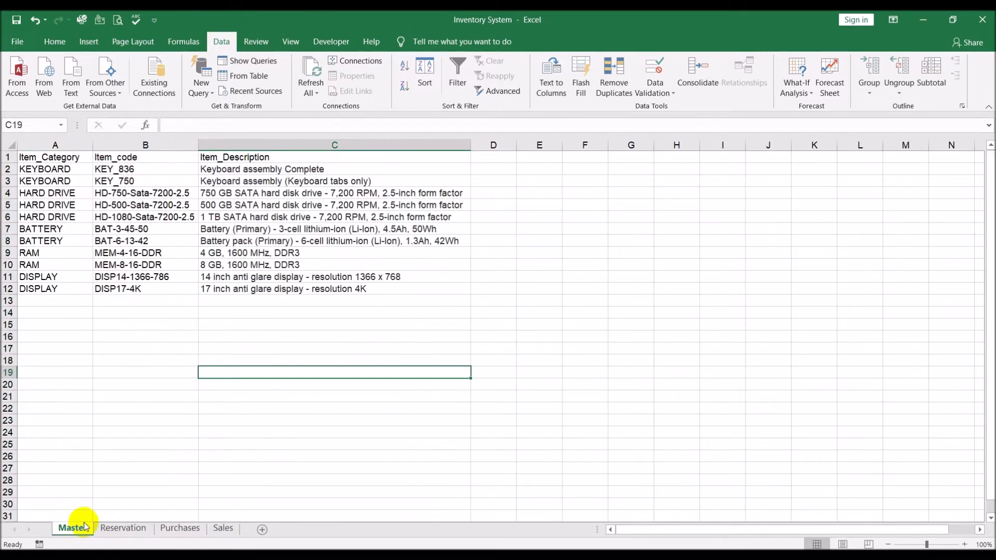
pyautogui.click(106, 528)
pyautogui.click(61, 168)
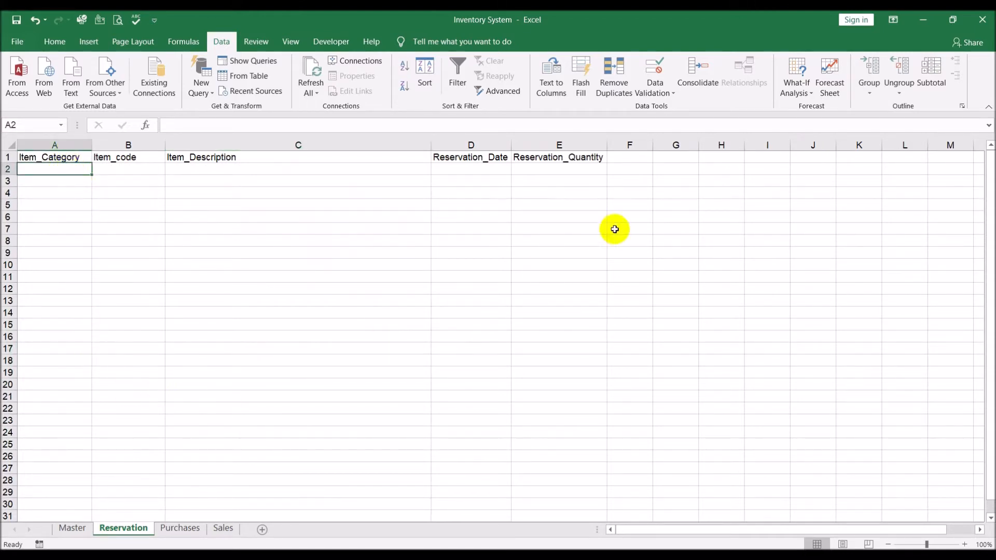
pyautogui.click(73, 528)
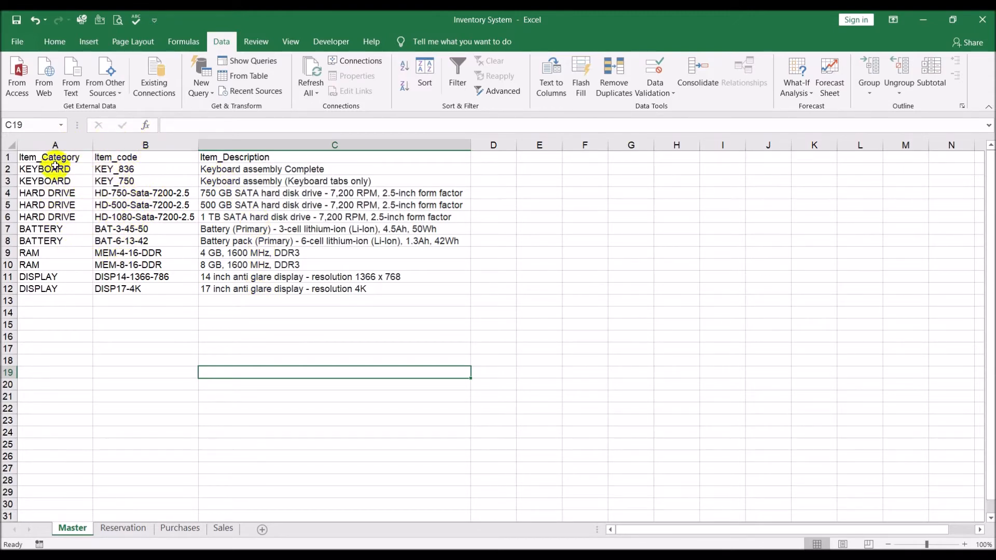
pyautogui.click(135, 527)
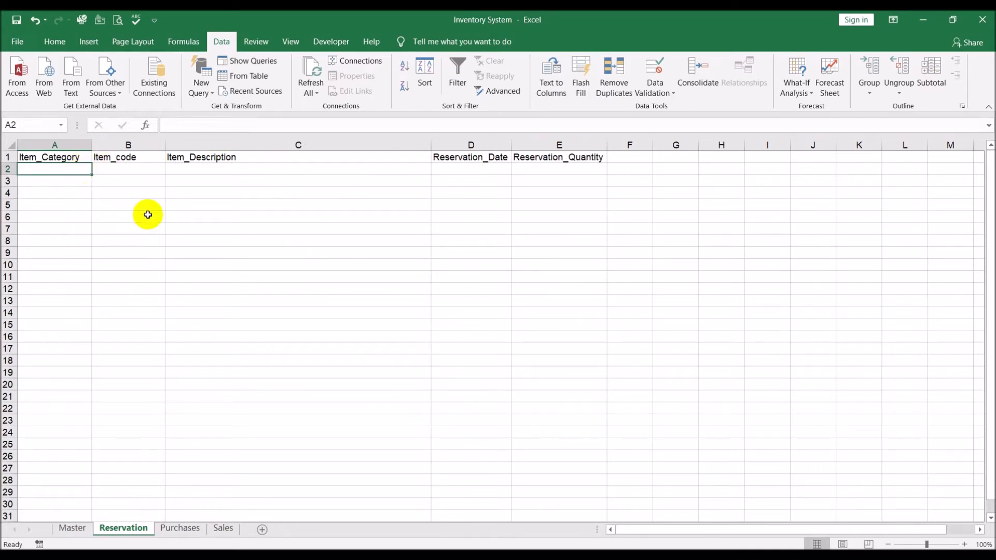
# Step: Add the column header Reserve_Found in cell D1 of the Master sheet
pyautogui.click(73, 527)
pyautogui.click(516, 162)
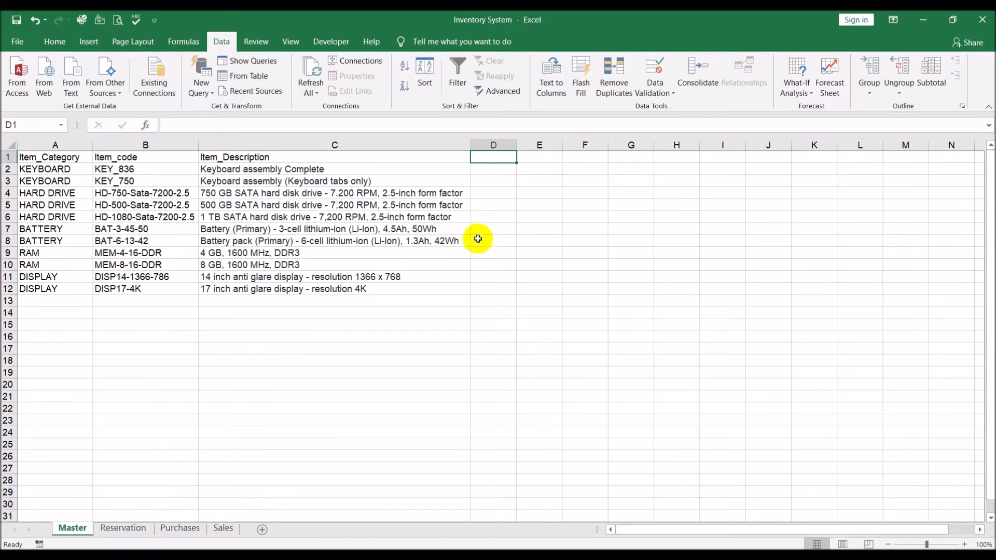
pyautogui.write('Ser')
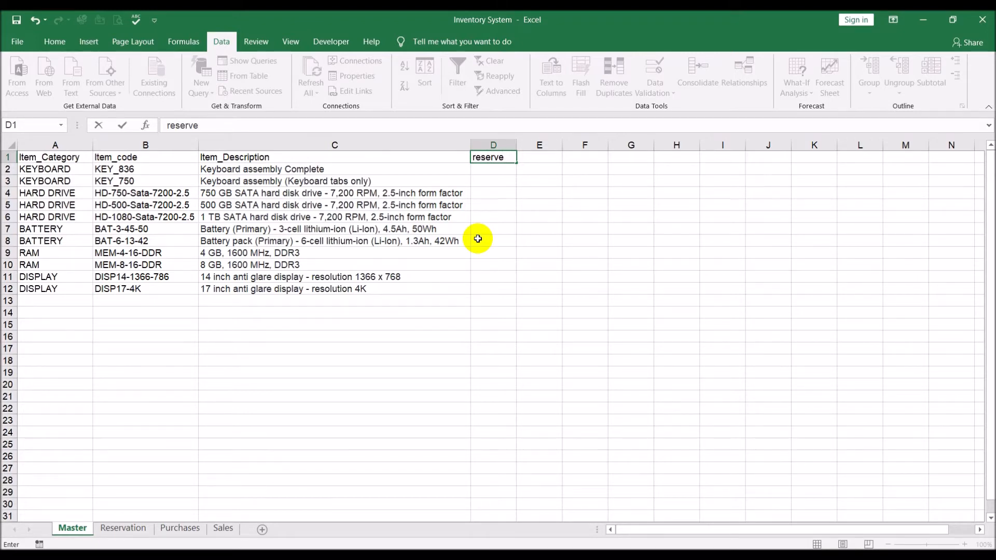
pyautogui.press('Tab')
pyautogui.press('Left')
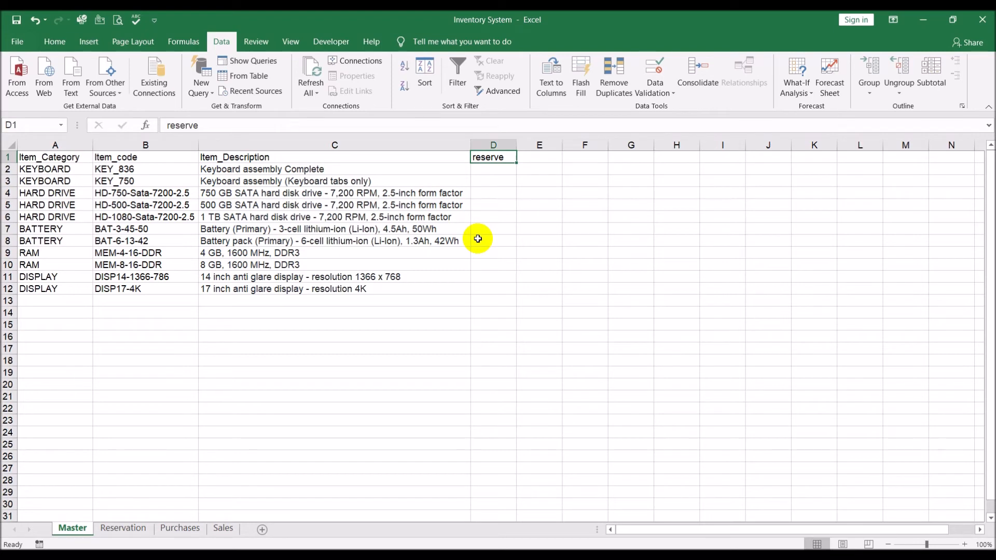
pyautogui.write('Rese')
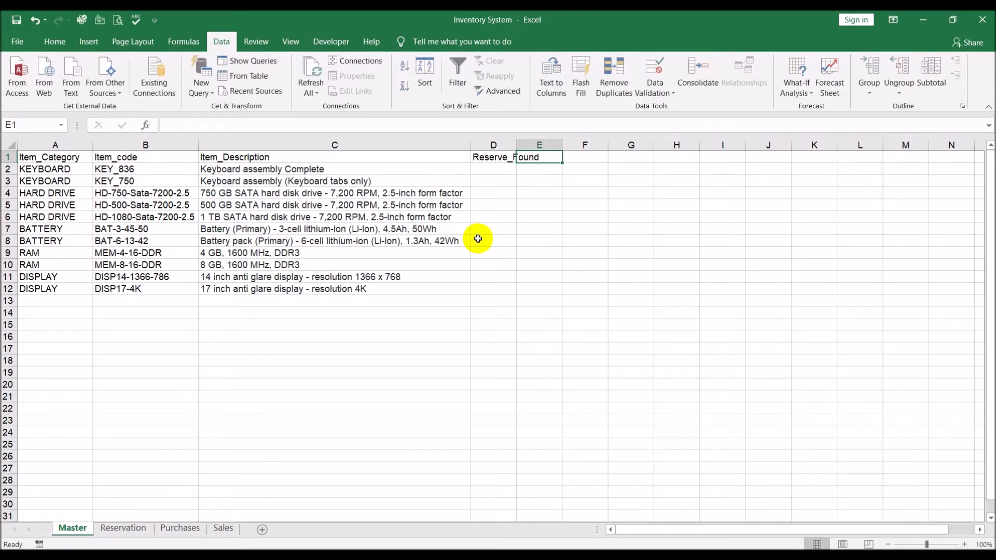
# Step: Add the column headers Ourchase_Found in cell E1 and Sale_Found in cell F1 of the Master sheet
pyautogui.write('Ou')
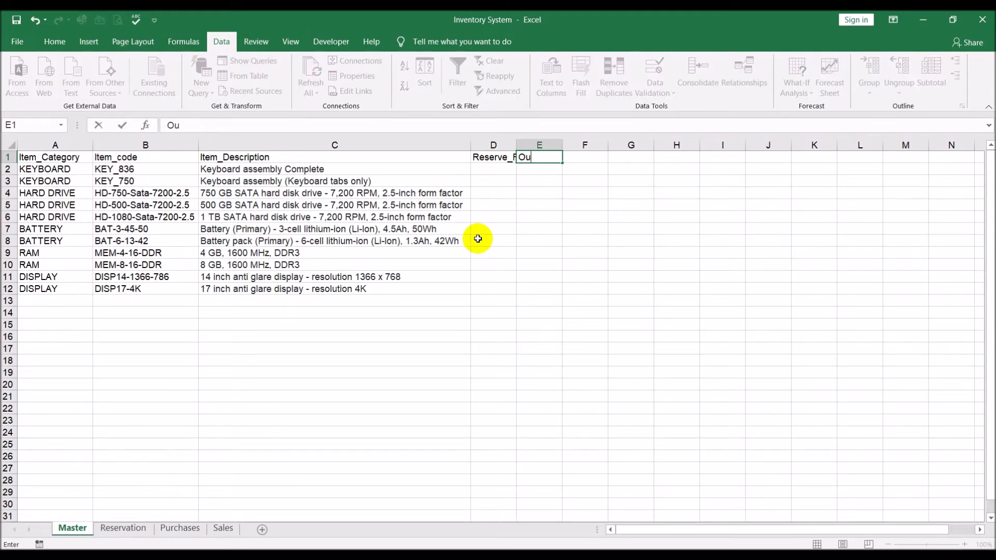
pyautogui.write('rchase_Foud')
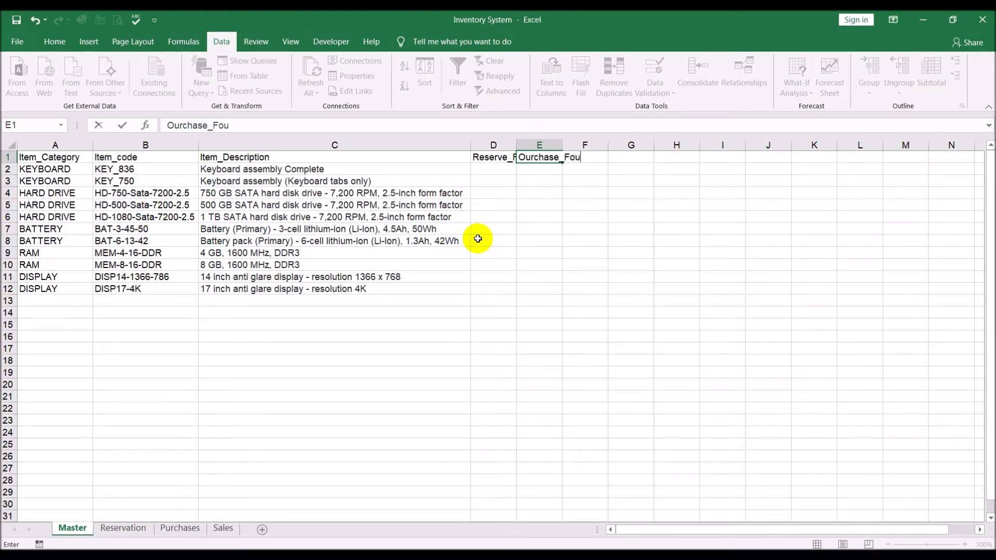
pyautogui.press('BackSpace')
pyautogui.press('BackSpace')
pyautogui.write('und')
pyautogui.press('Tab')
pyautogui.write('Sal')
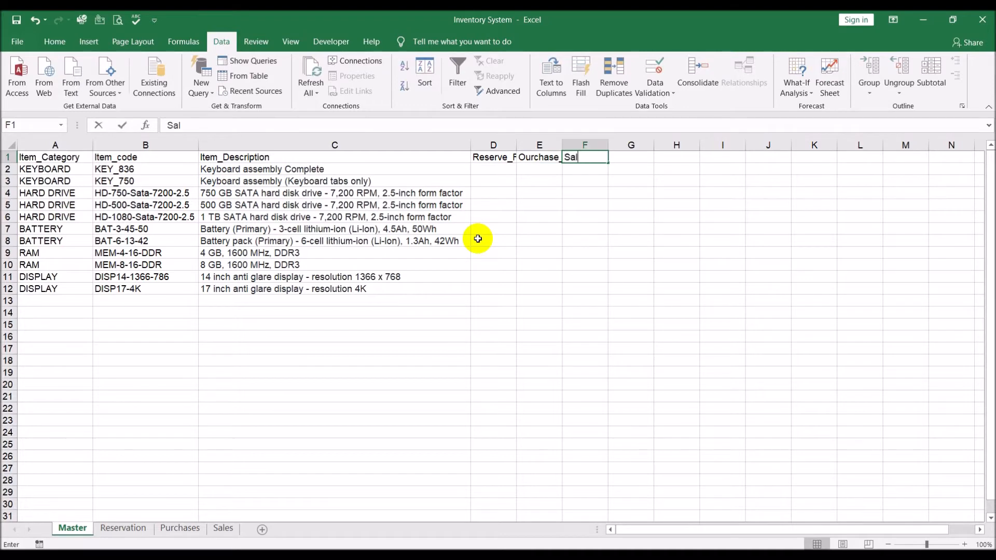
pyautogui.write('e_Found')
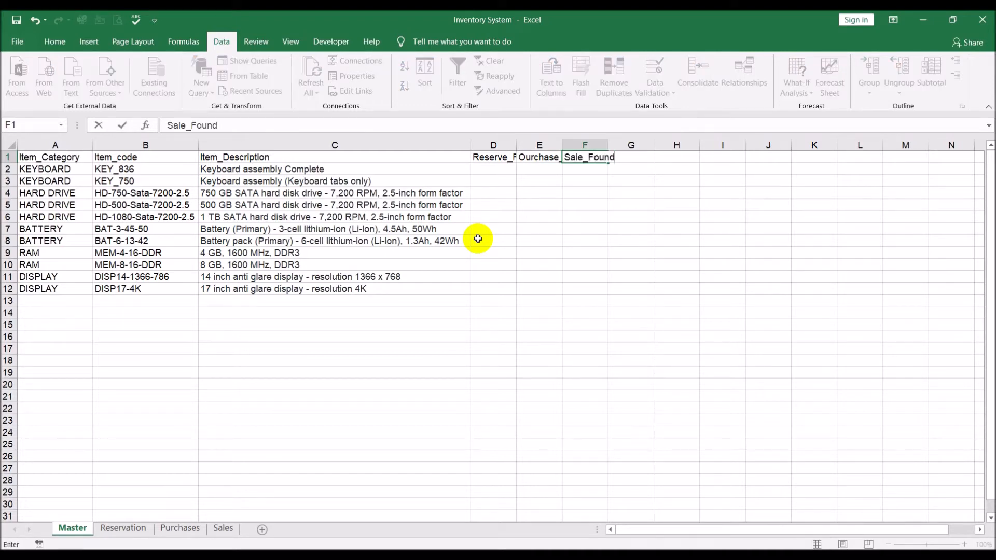
pyautogui.press('Return')
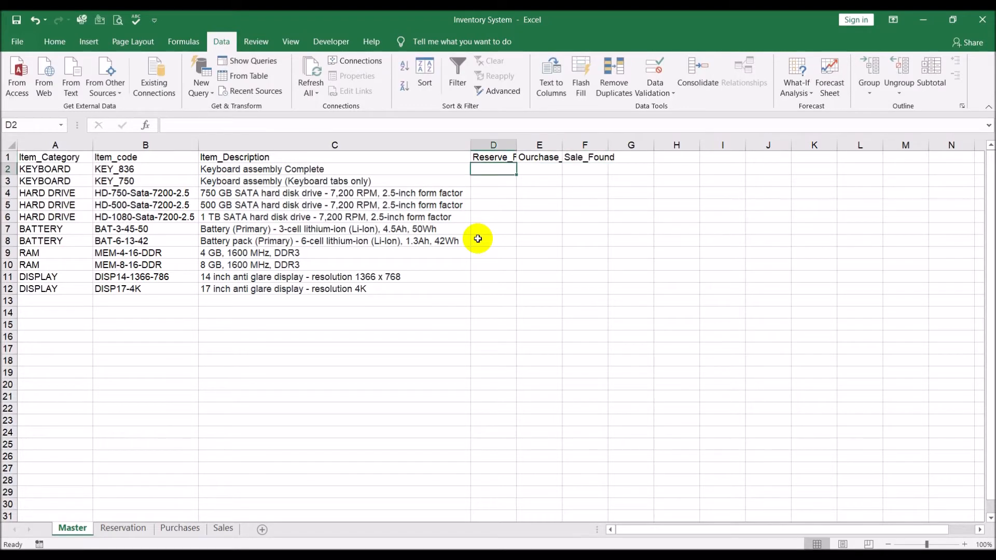
# Step: Auto-fit the widths of columns D, E and F on the Master sheet to their headers
pyautogui.doubleClick(516, 145)
pyautogui.doubleClick(586, 145)
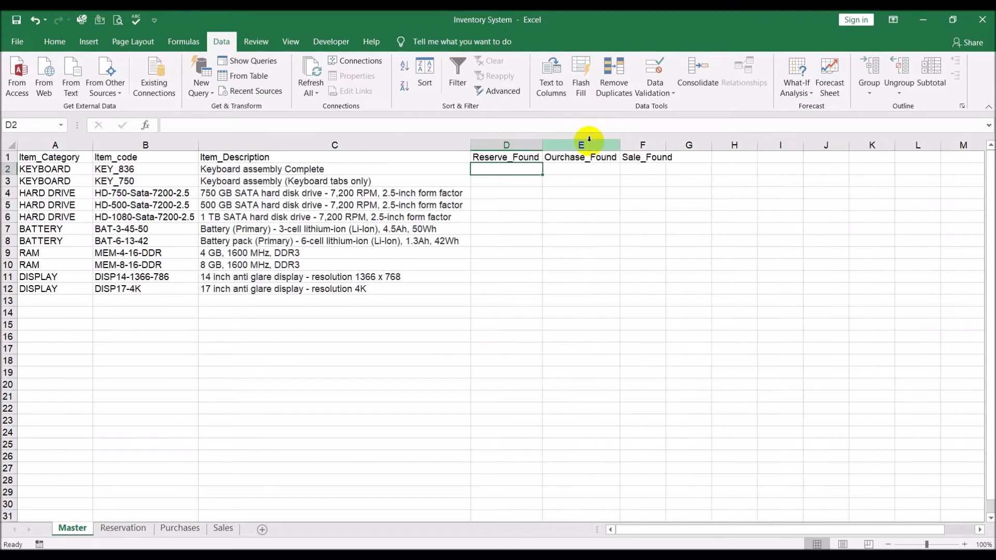
pyautogui.doubleClick(666, 145)
pyautogui.click(737, 288)
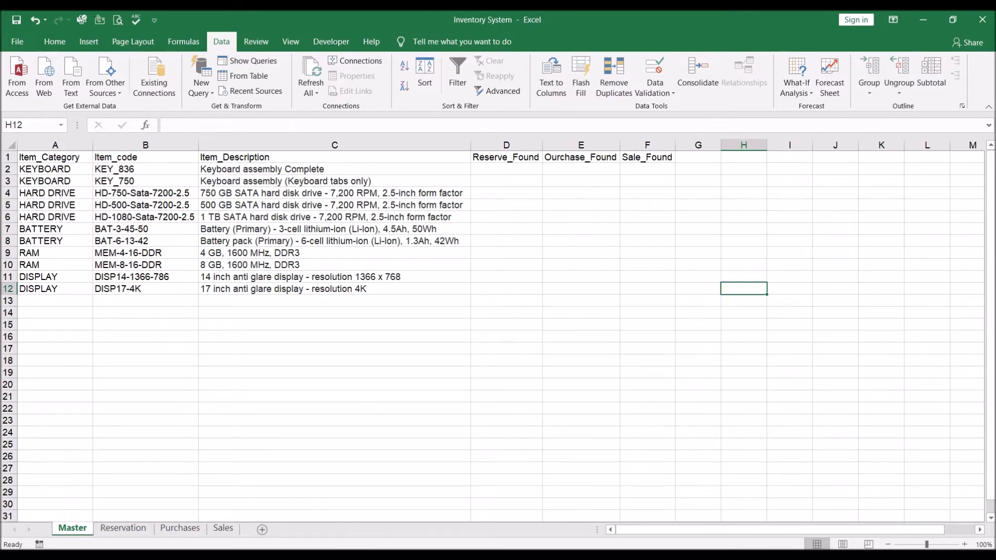
# Step: Examine the KEYBOARD entries in the Master sheet's Item_Category column and the matching Item_Category column on the Reservation sheet
pyautogui.click(131, 524)
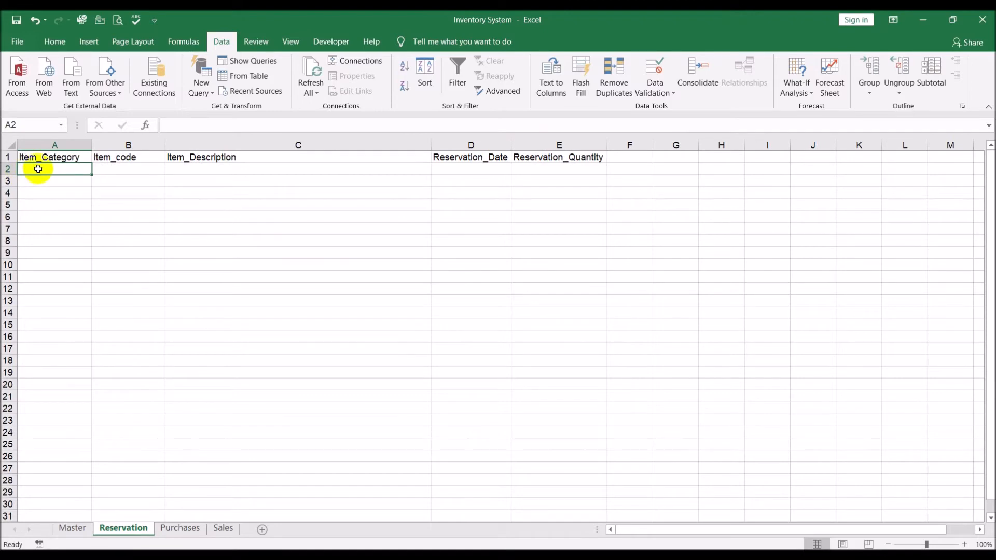
pyautogui.click(73, 528)
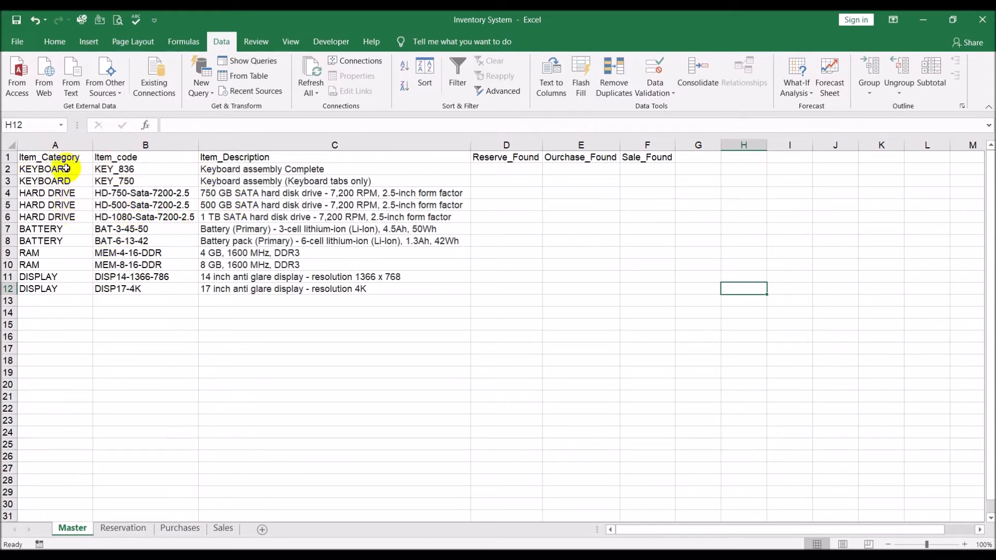
pyautogui.moveTo(65, 164); pyautogui.dragTo(63, 178)
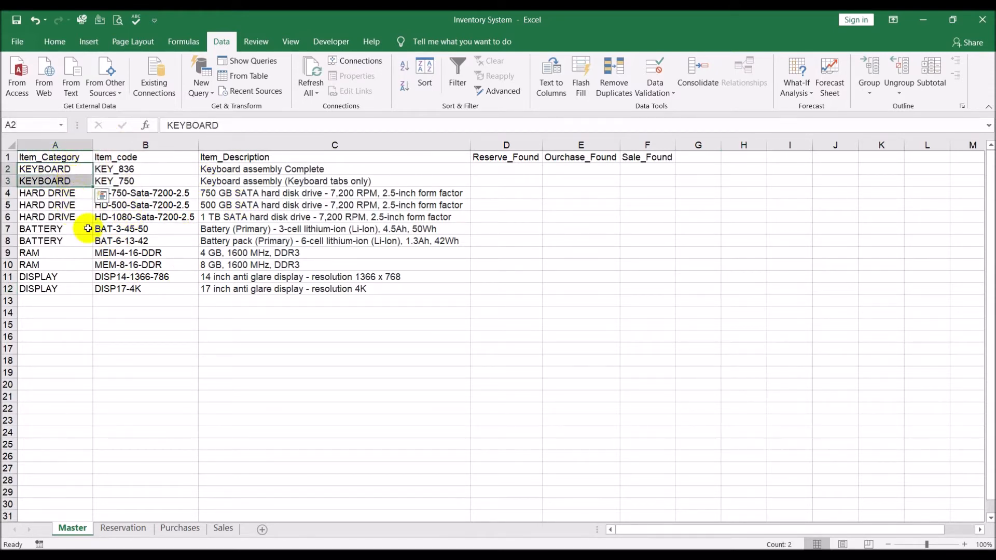
pyautogui.click(129, 529)
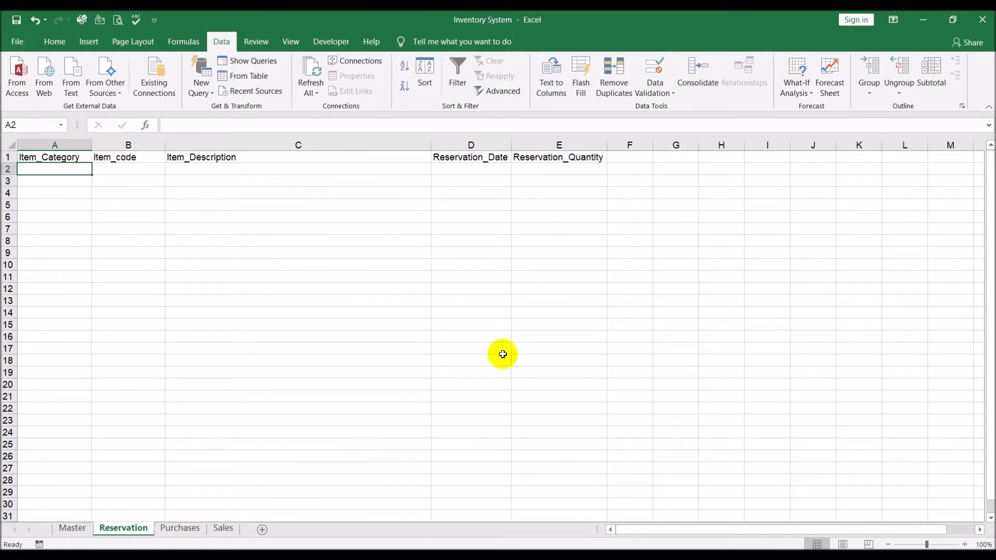
pyautogui.click(52, 143)
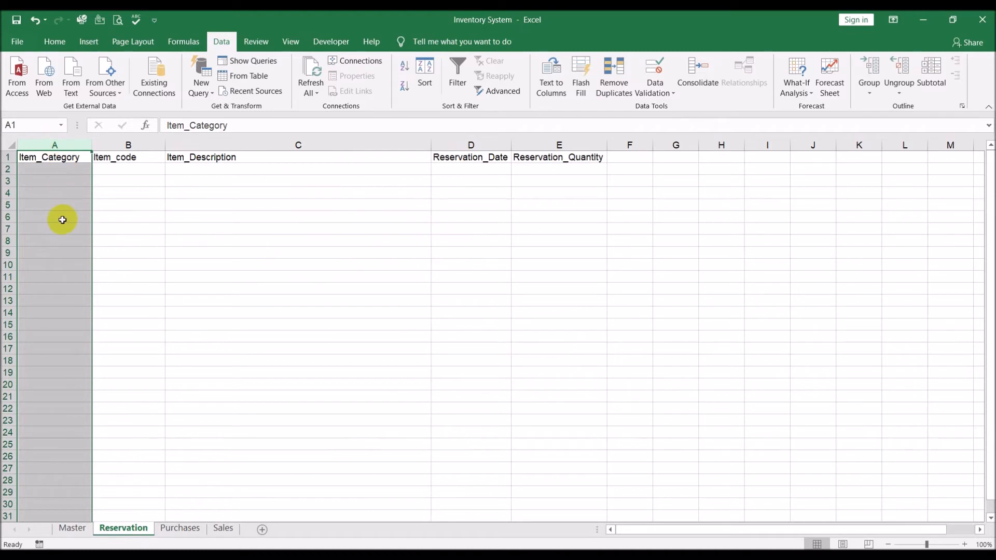
pyautogui.click(49, 190)
pyautogui.click(48, 252)
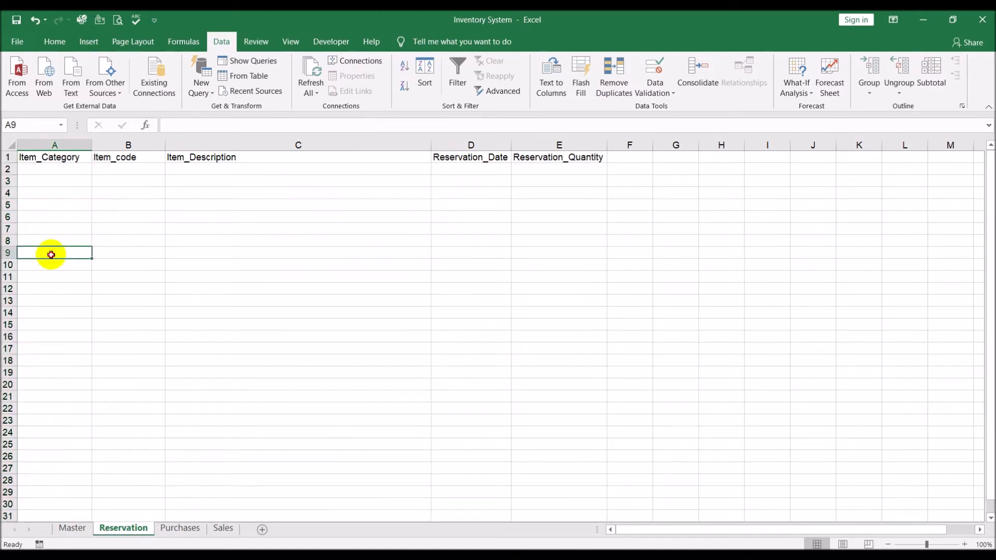
pyautogui.click(51, 286)
# Step: Enter KEYBOARD in cell A7 under Item_Category on the Reservation sheet
pyautogui.click(44, 233)
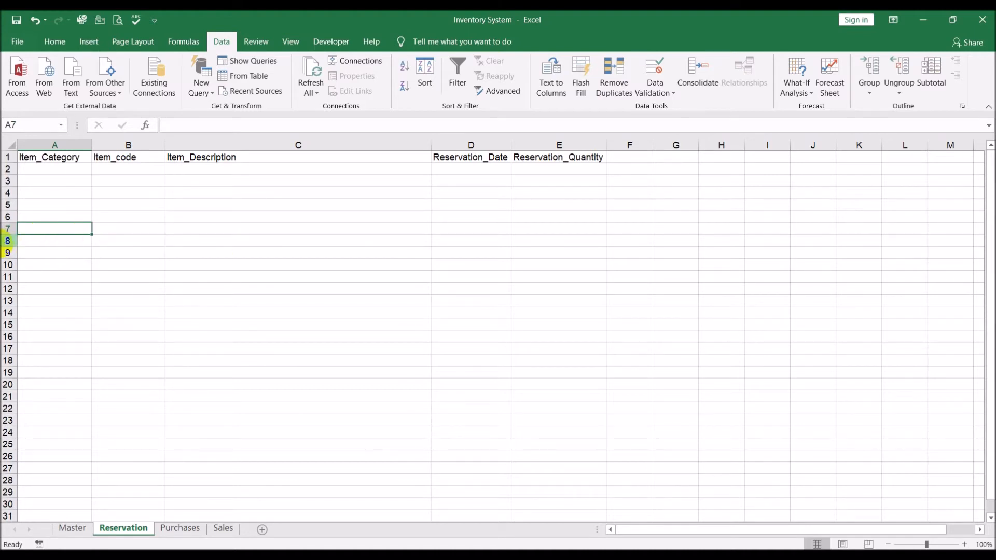
pyautogui.click(6, 229)
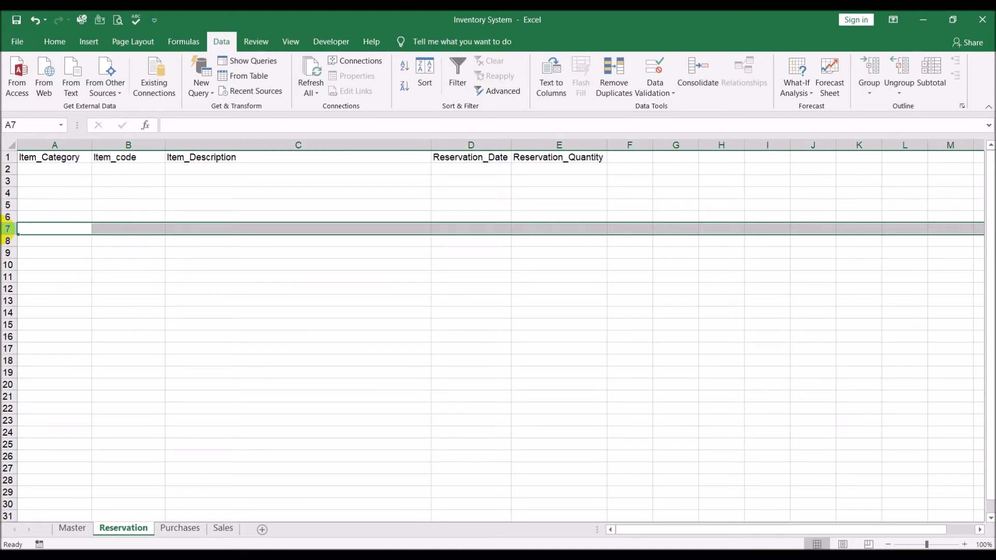
pyautogui.click(42, 227)
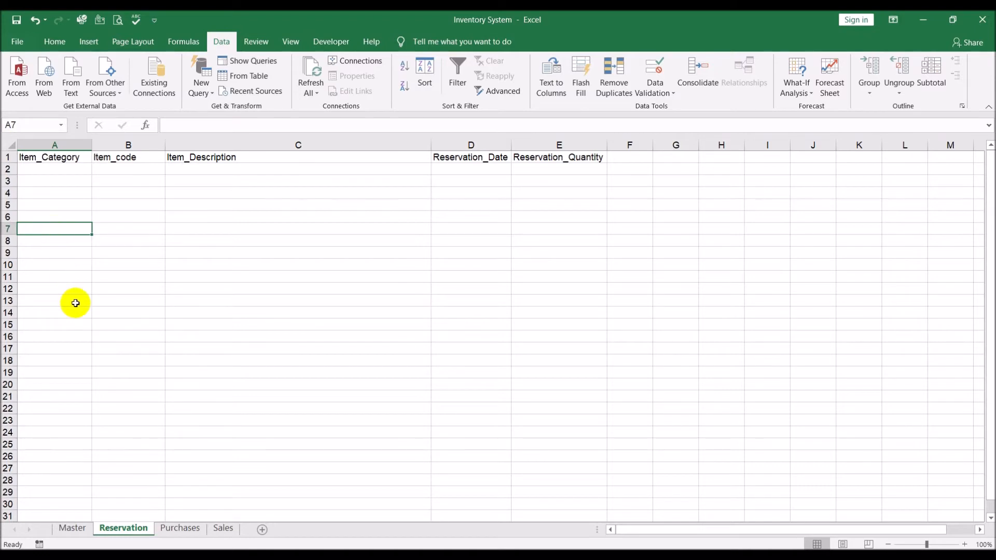
pyautogui.write('KEYB')
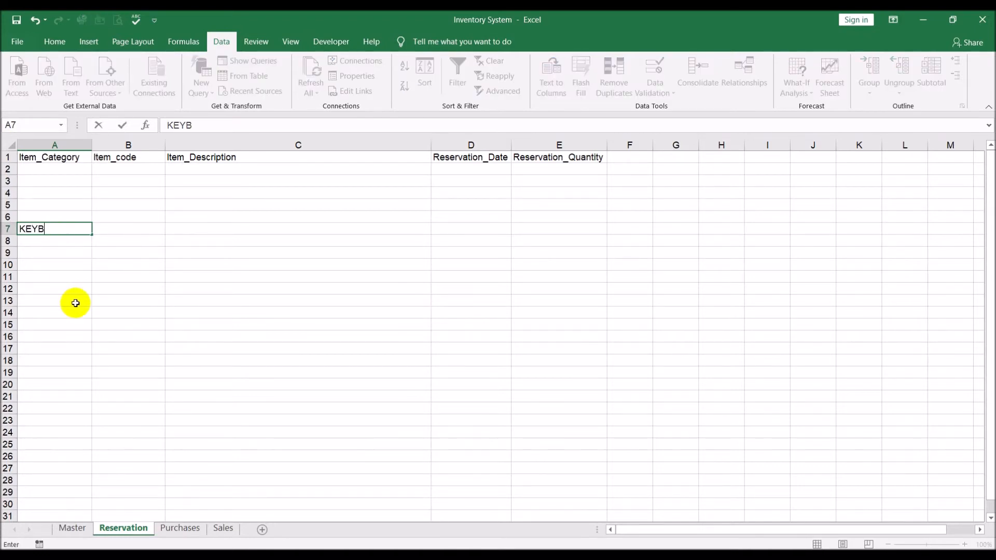
pyautogui.write('OARD')
pyautogui.press('Return')
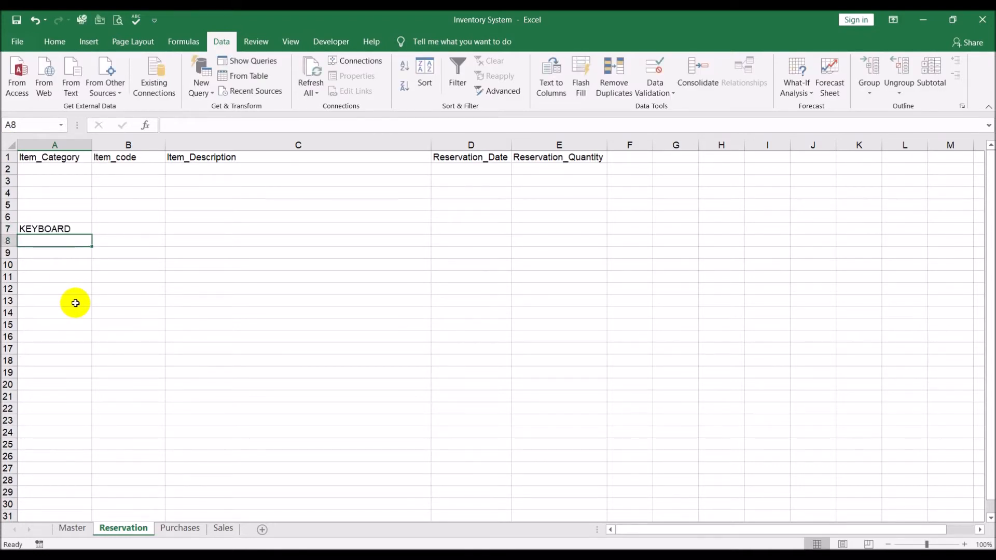
# Step: Examine the two KEYBOARD rows and their item codes on the Master sheet
pyautogui.click(73, 527)
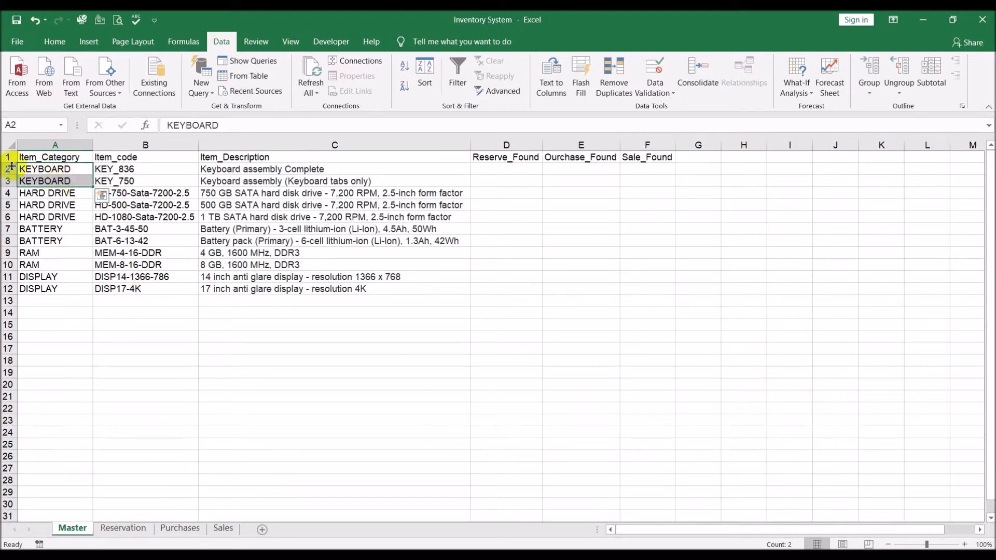
pyautogui.moveTo(7, 168); pyautogui.dragTo(8, 180)
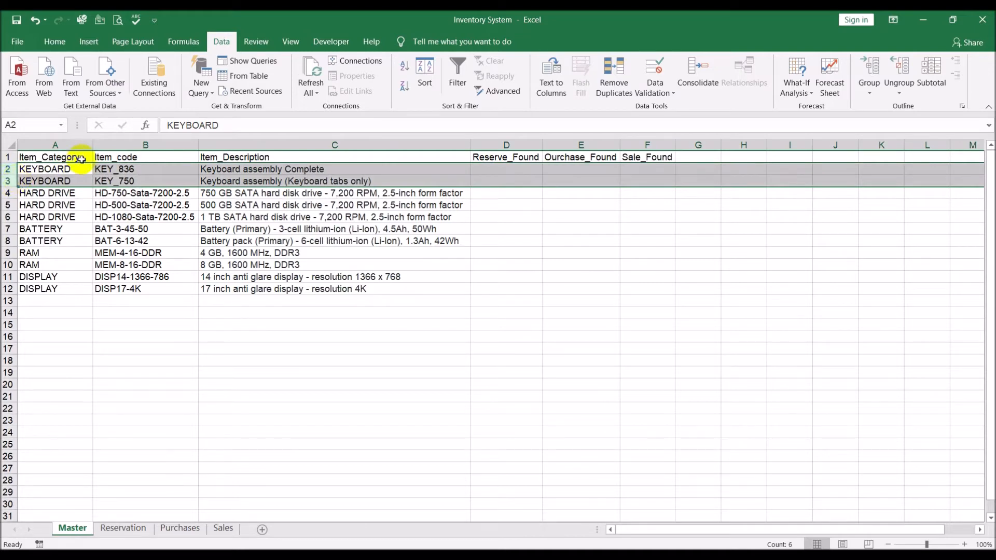
pyautogui.moveTo(126, 170); pyautogui.dragTo(127, 180)
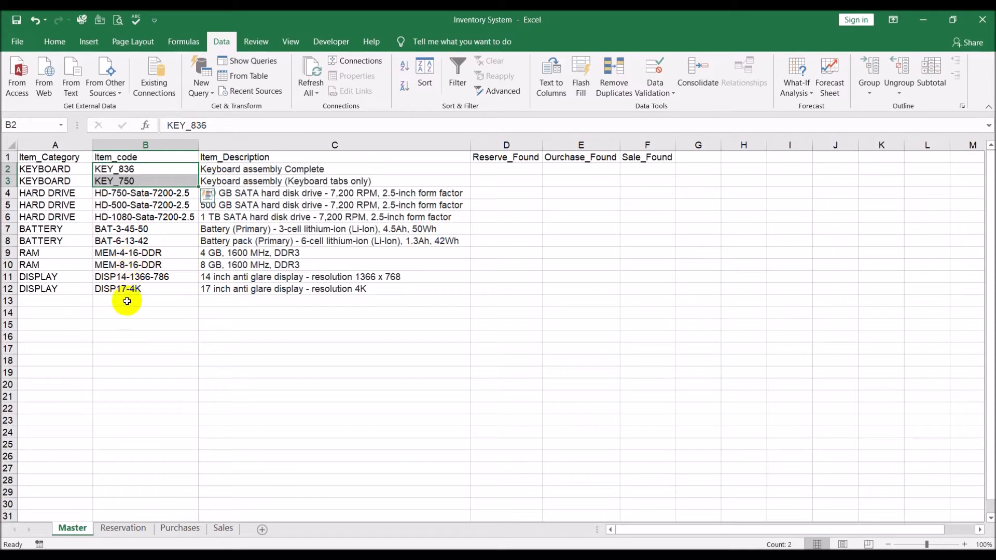
# Step: Clear the KEYBOARD entry from cell A7 on the Reservation sheet
pyautogui.click(132, 529)
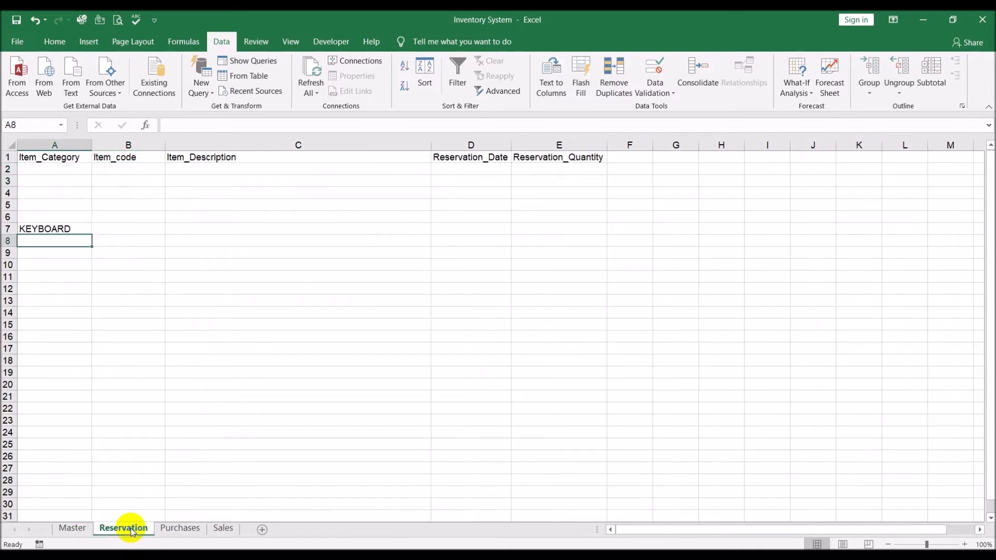
pyautogui.click(72, 228)
pyautogui.press('Delete')
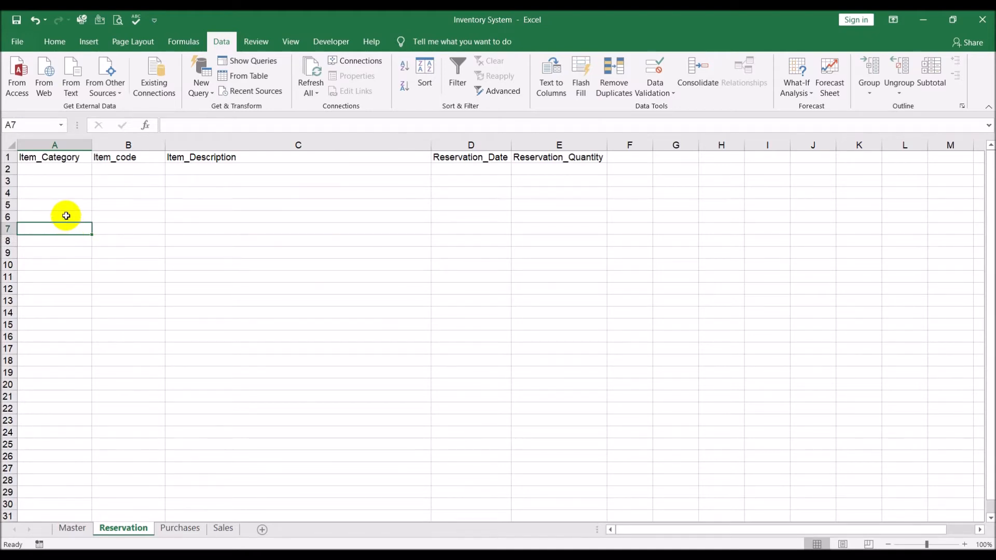
pyautogui.click(7, 205)
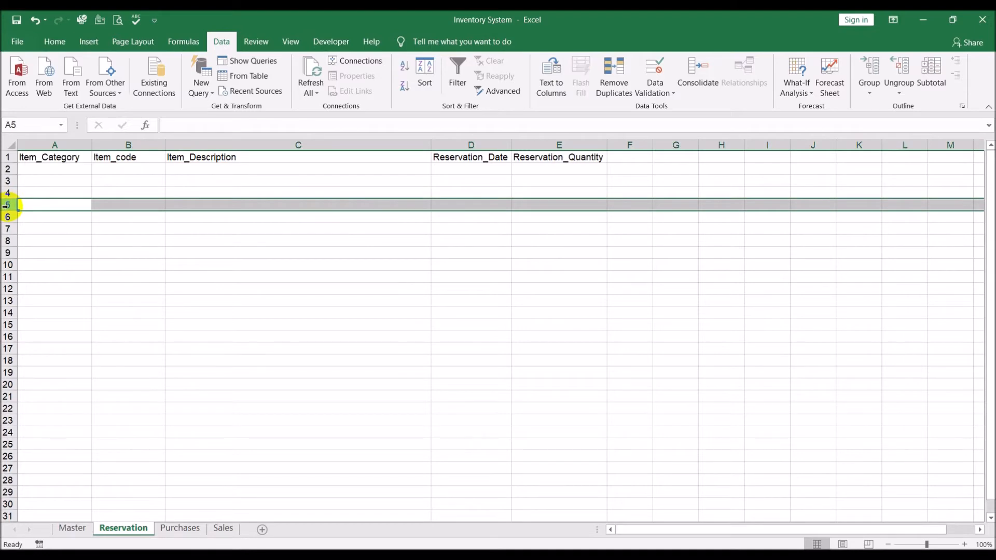
pyautogui.click(69, 529)
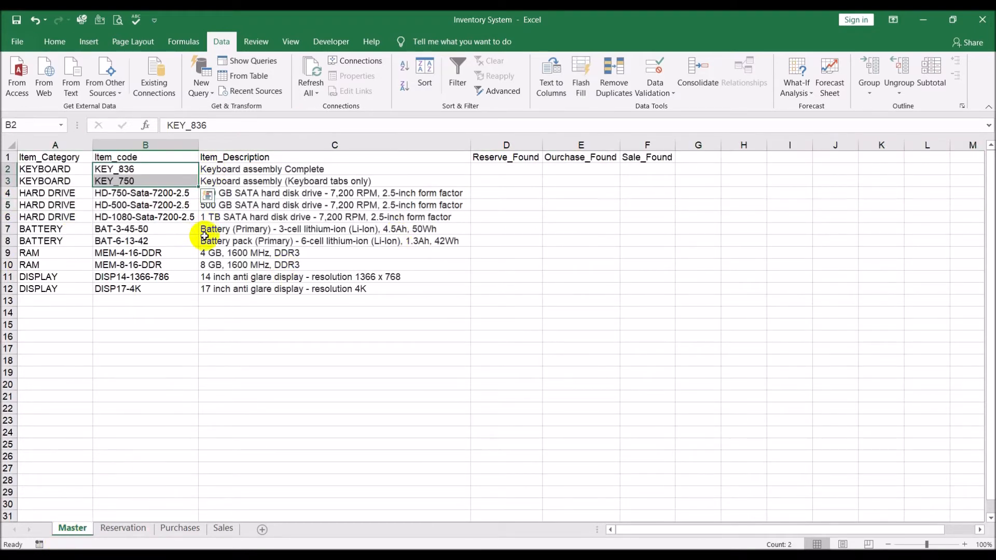
pyautogui.click(124, 529)
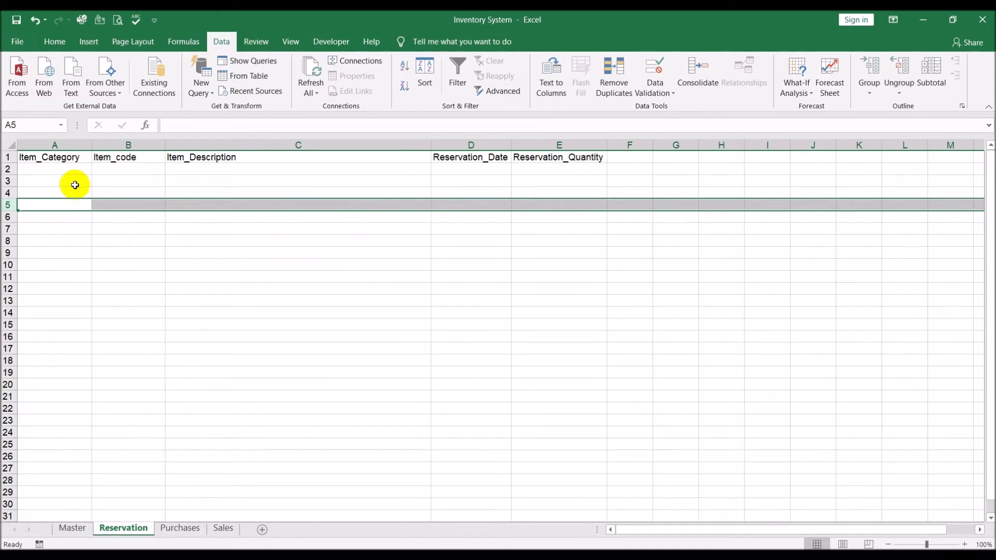
# Step: Fill cell BZ1 on the Reservation sheet with yellow
pyautogui.moveTo(901, 530); pyautogui.dragTo(981, 531)
pyautogui.click(981, 531)
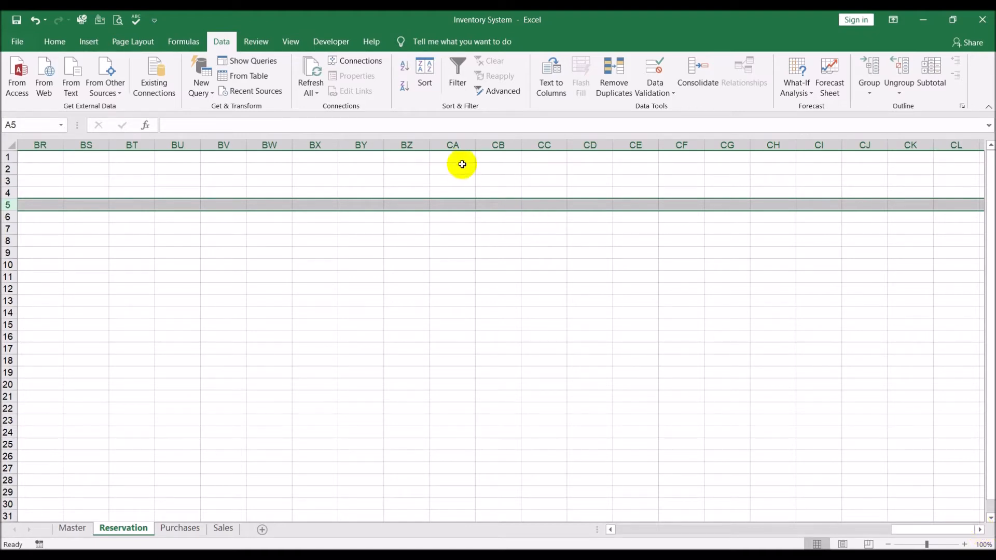
pyautogui.click(405, 161)
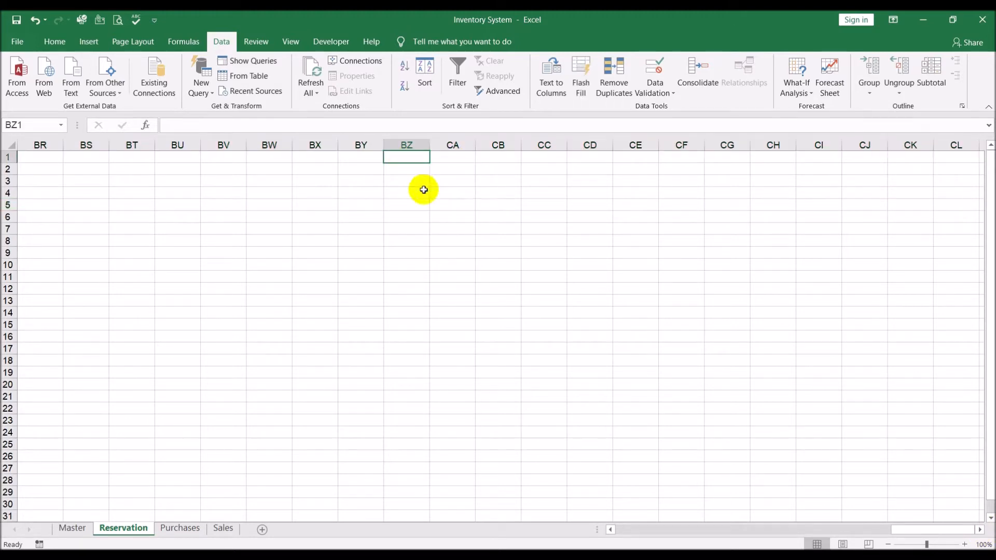
pyautogui.click(54, 41)
pyautogui.click(211, 88)
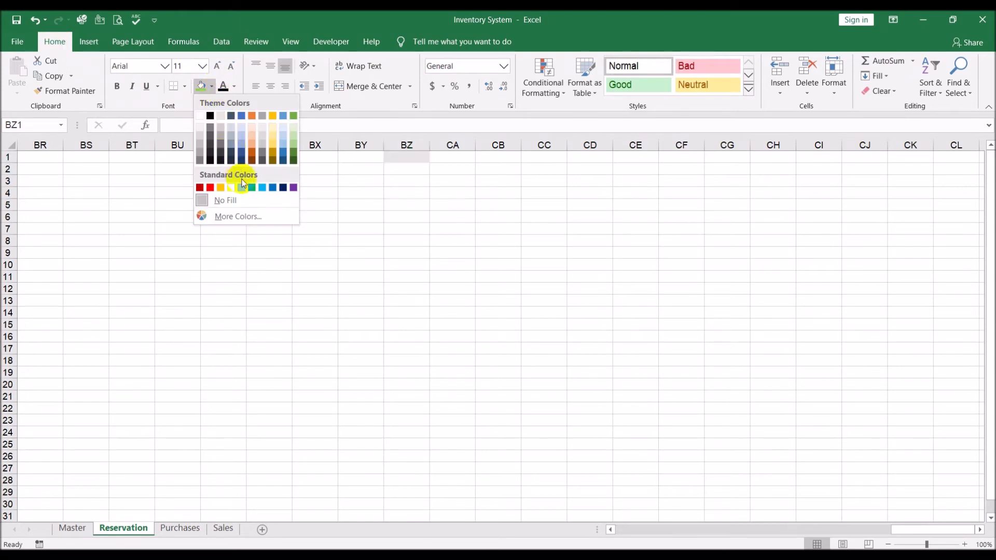
pyautogui.click(231, 188)
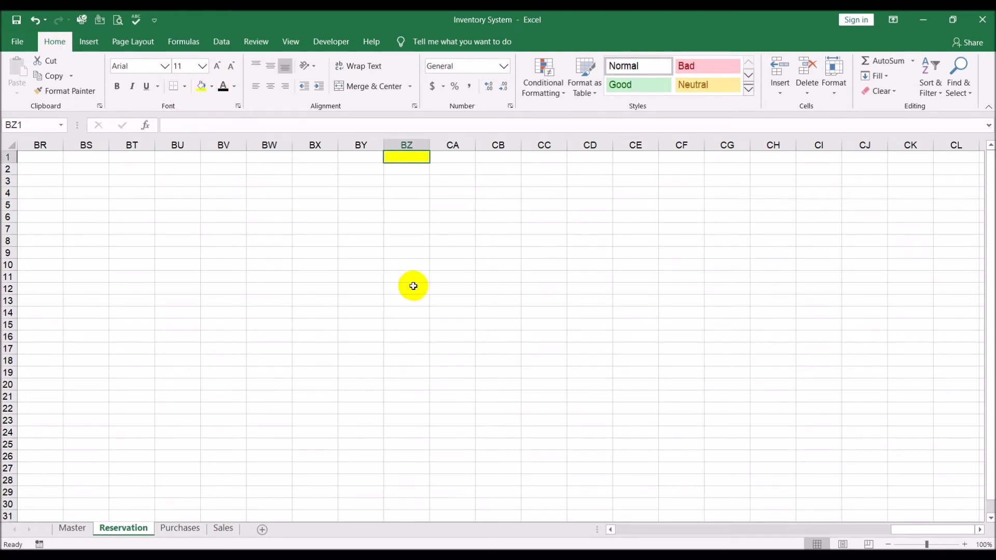
# Step: Copy the cell address BZ11 and paste it as text into the yellow cell BZ1
pyautogui.click(407, 276)
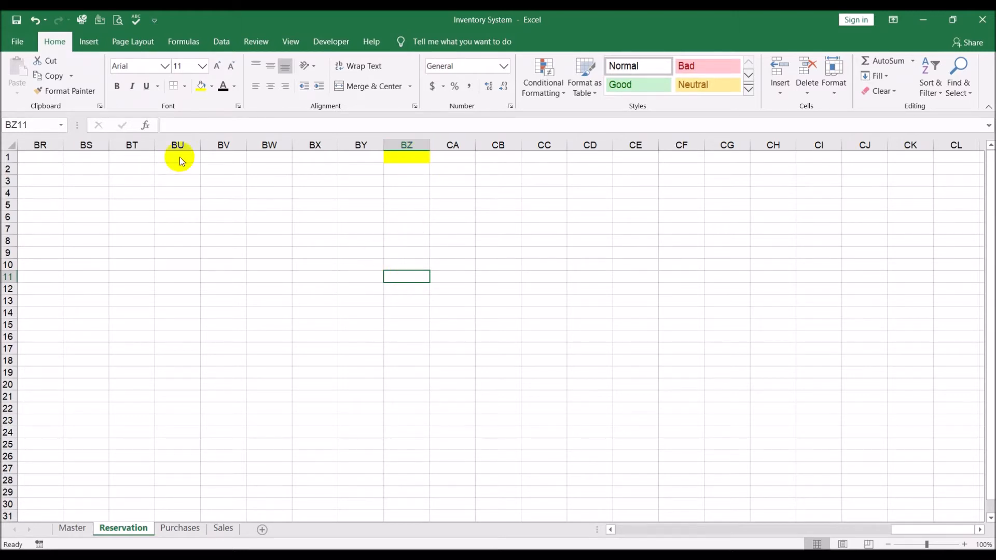
pyautogui.click(32, 125)
pyautogui.hotkey('ctrl', 'c')
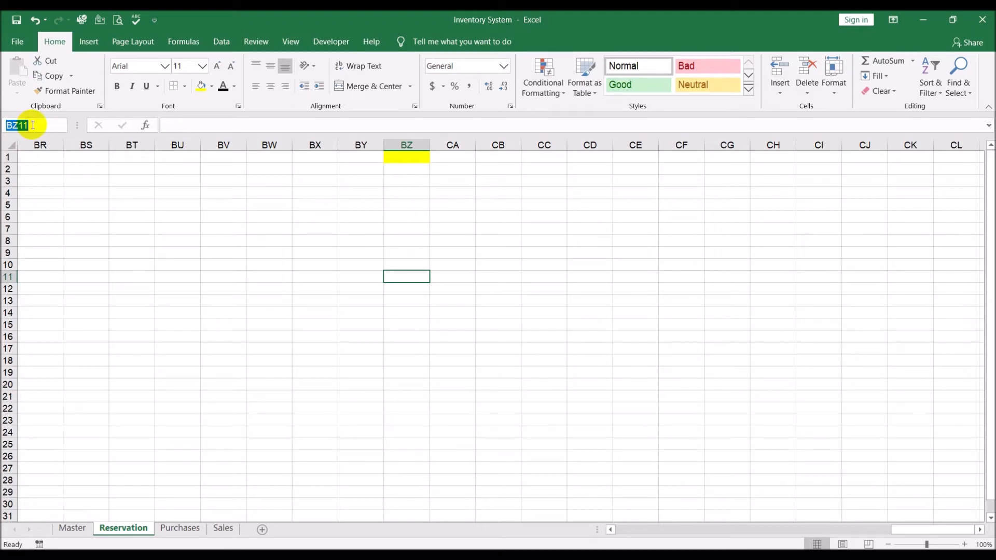
pyautogui.click(397, 158)
pyautogui.click(271, 125)
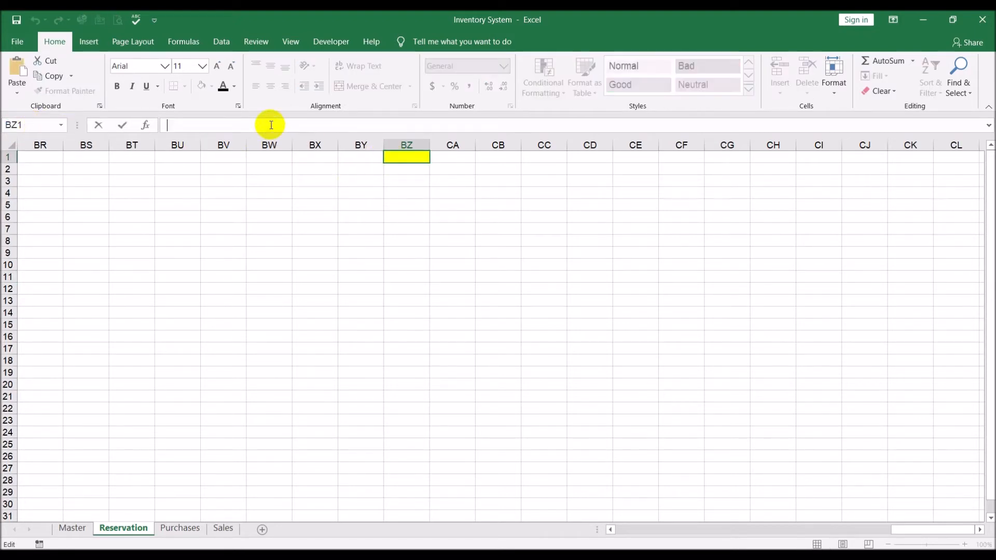
pyautogui.hotkey('ctrl', 'v')
pyautogui.press('Return')
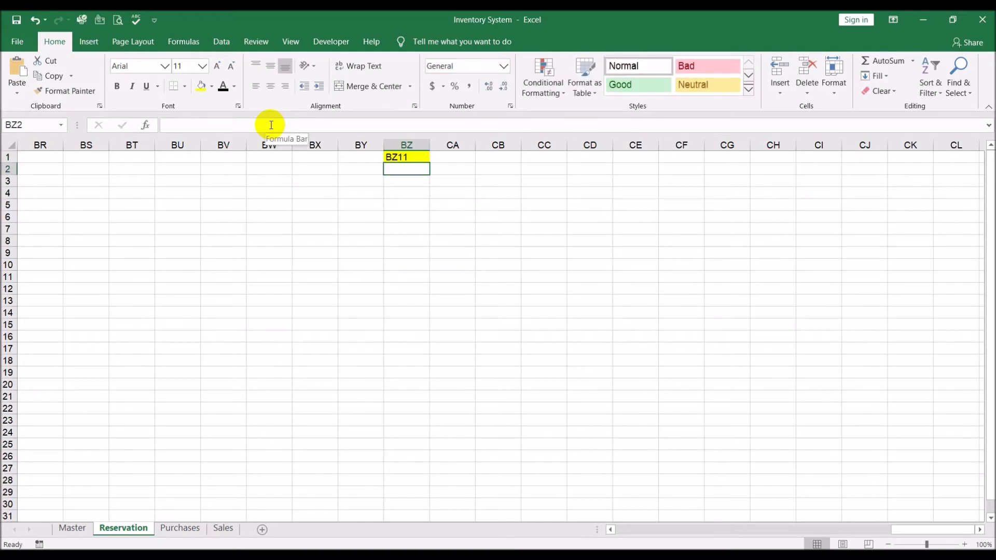
# Step: Change the address text in cell BZ1 to the absolute form $BZ$11
pyautogui.click(400, 156)
pyautogui.click(165, 126)
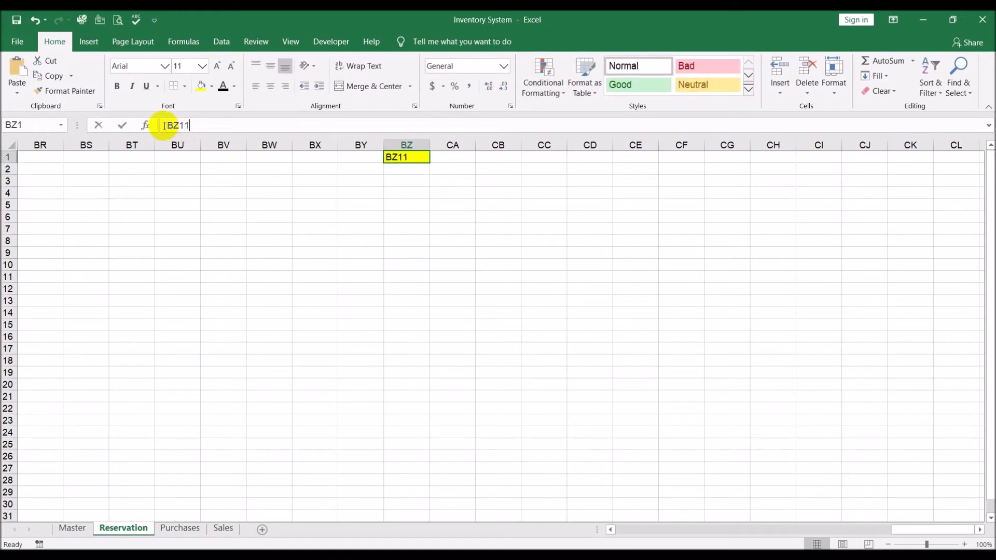
pyautogui.write('$BZ')
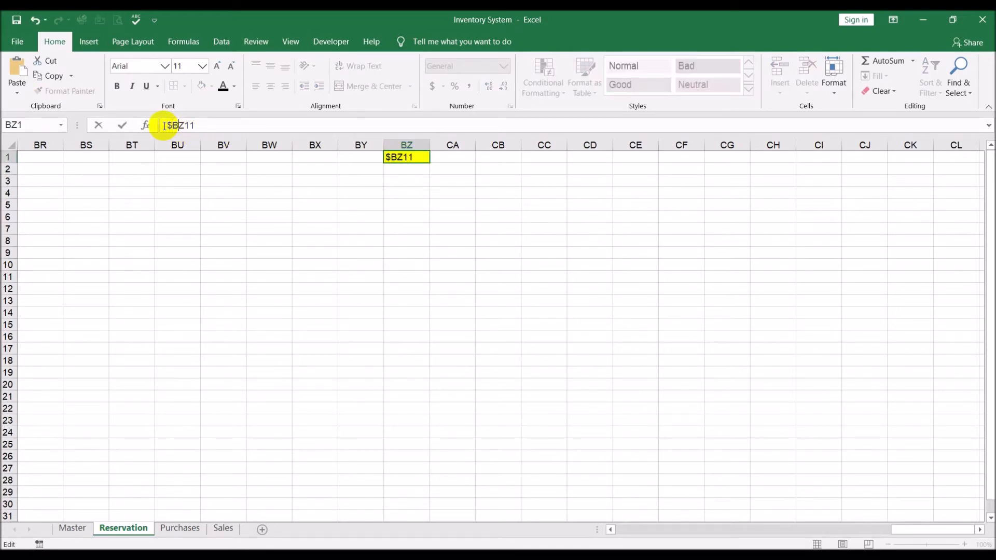
pyautogui.write('$')
pyautogui.press('Return')
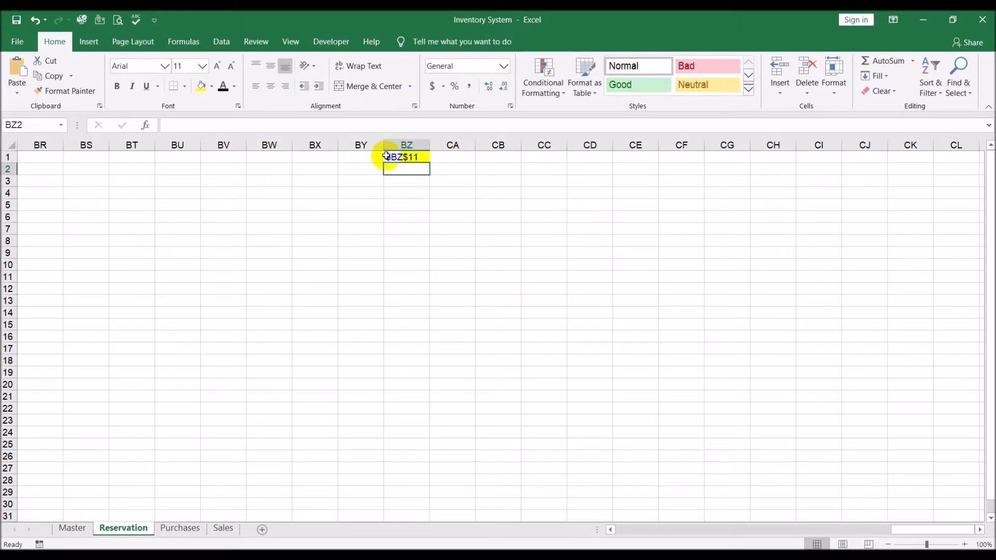
pyautogui.click(455, 160)
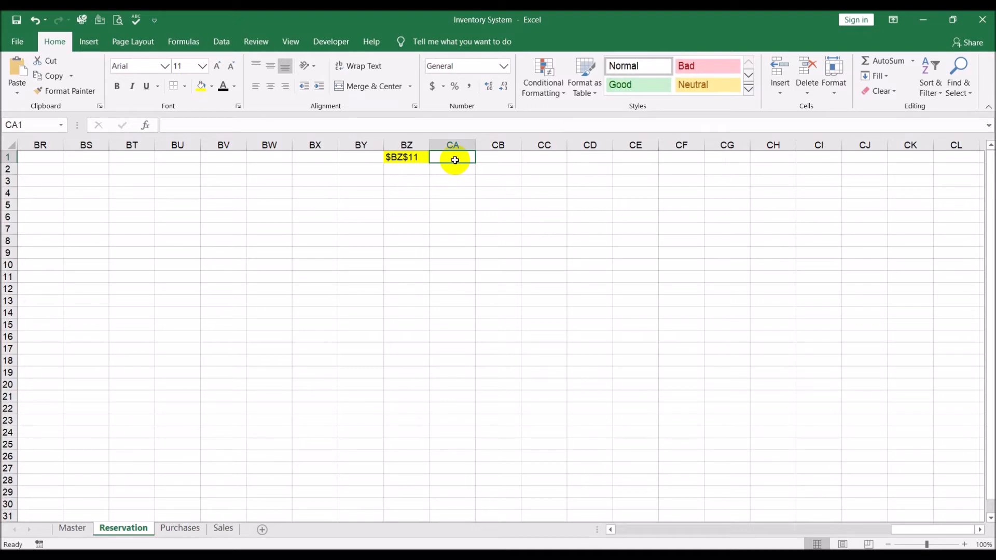
pyautogui.write('=righ')
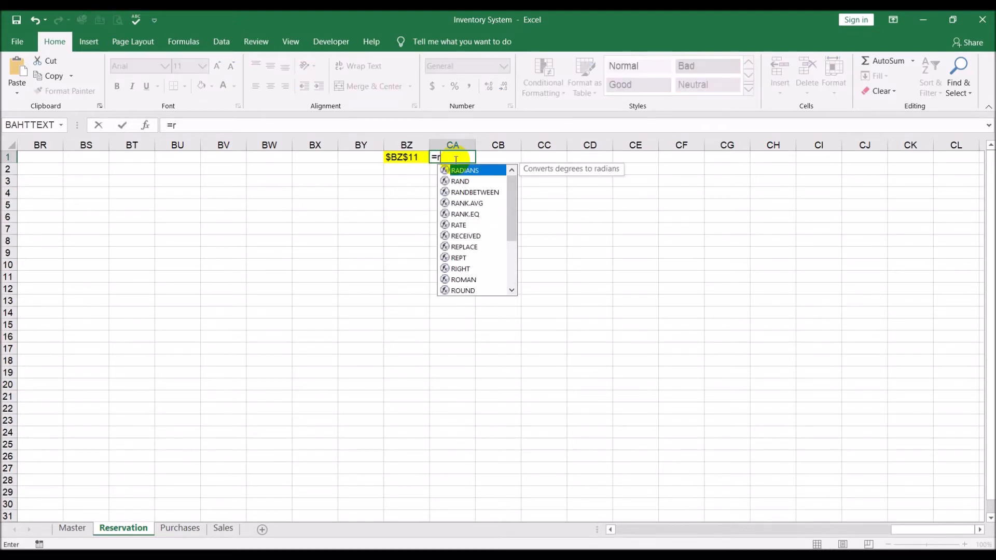
pyautogui.write('(')
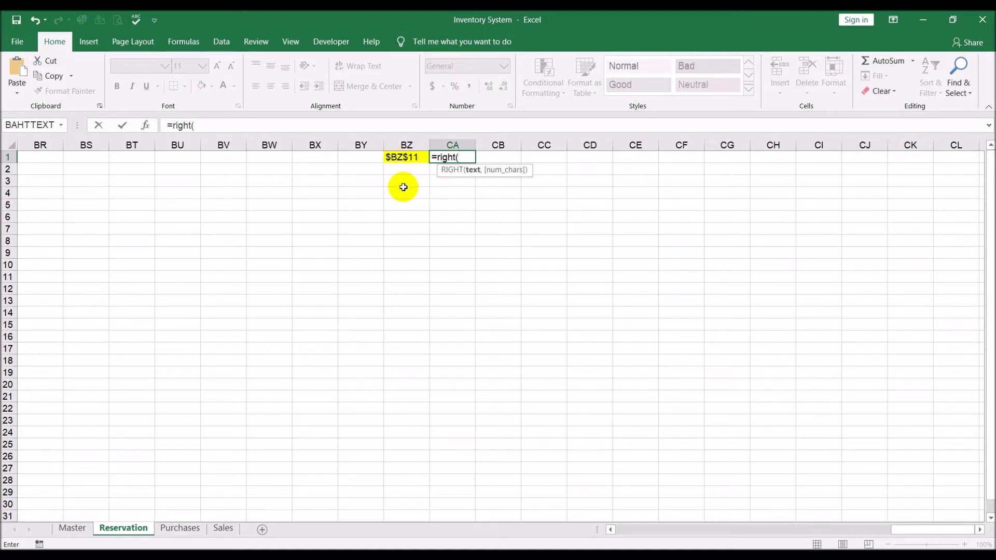
pyautogui.write('BZ1,')
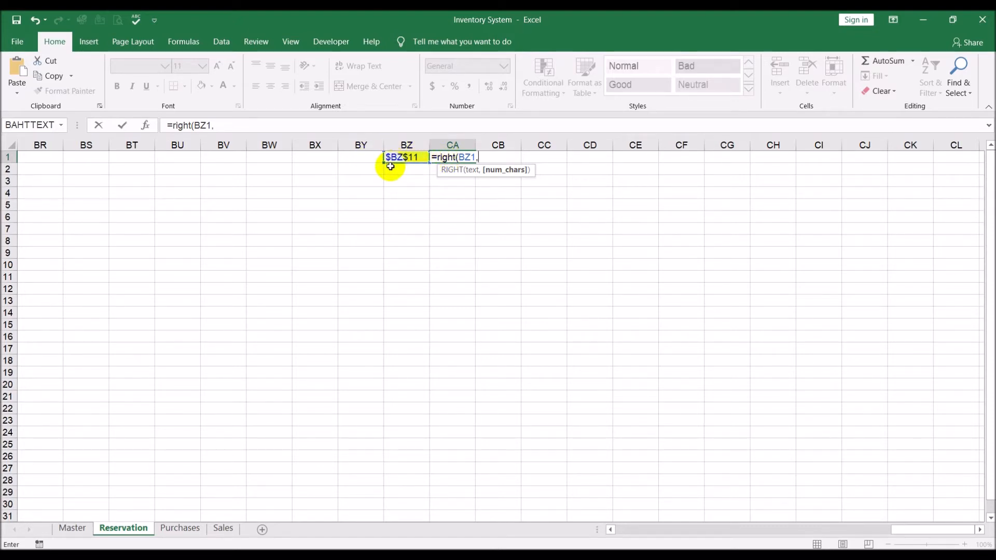
pyautogui.press('Escape')
# Step: Enter the address characters separated by spaces, $ B Z $ 1 1, in cell BZ8
pyautogui.click(407, 237)
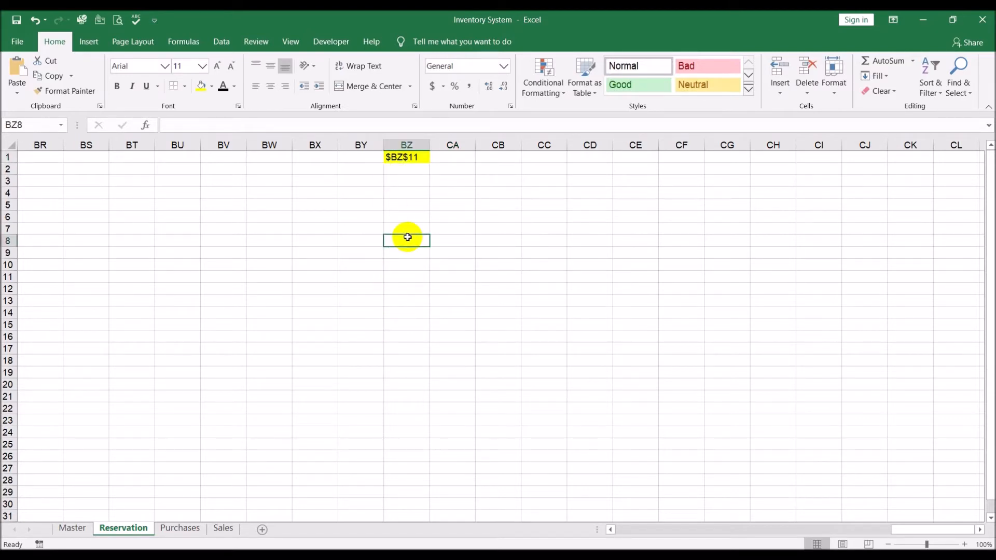
pyautogui.write('$ B')
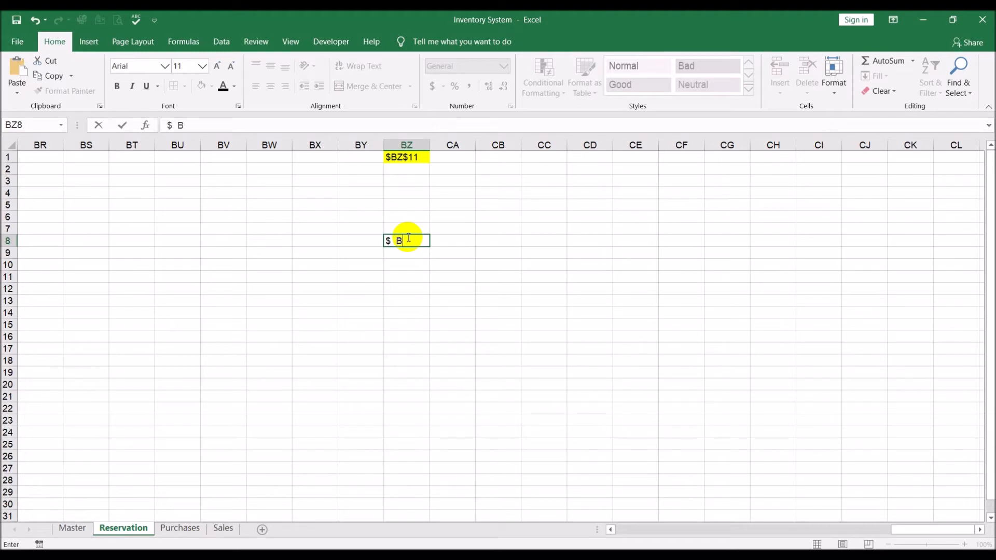
pyautogui.write(' Z')
pyautogui.write(' $')
pyautogui.write(' !')
pyautogui.press('BackSpace')
pyautogui.press('BackSpace')
pyautogui.write('1 1')
pyautogui.press('Return')
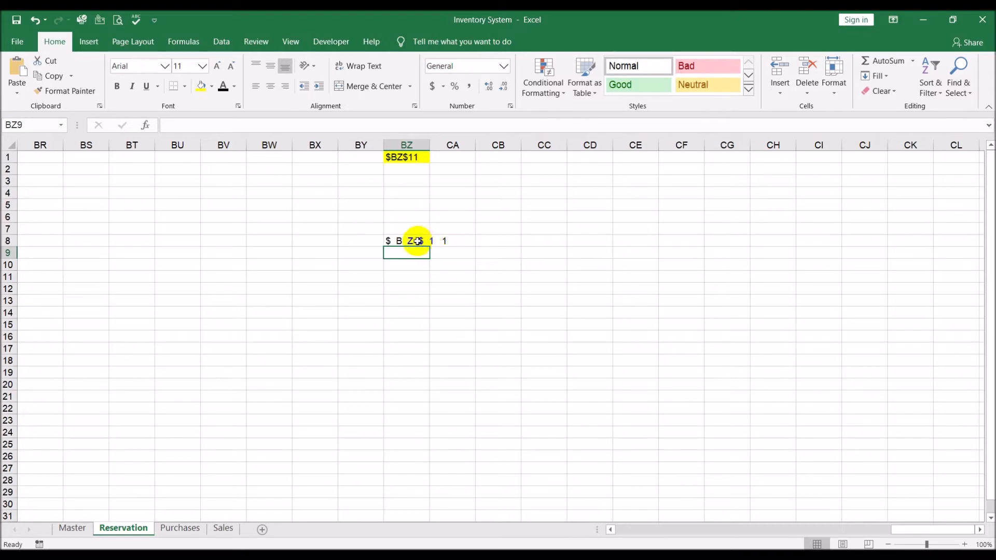
# Step: Append another 1 to the spaced-out address text in cell BZ8, and clear the cell
pyautogui.click(398, 242)
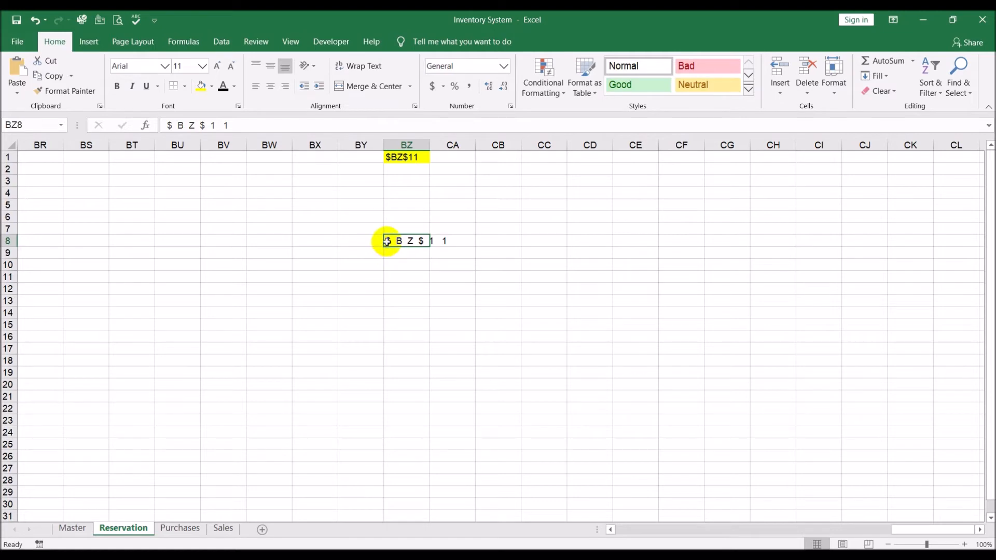
pyautogui.click(266, 124)
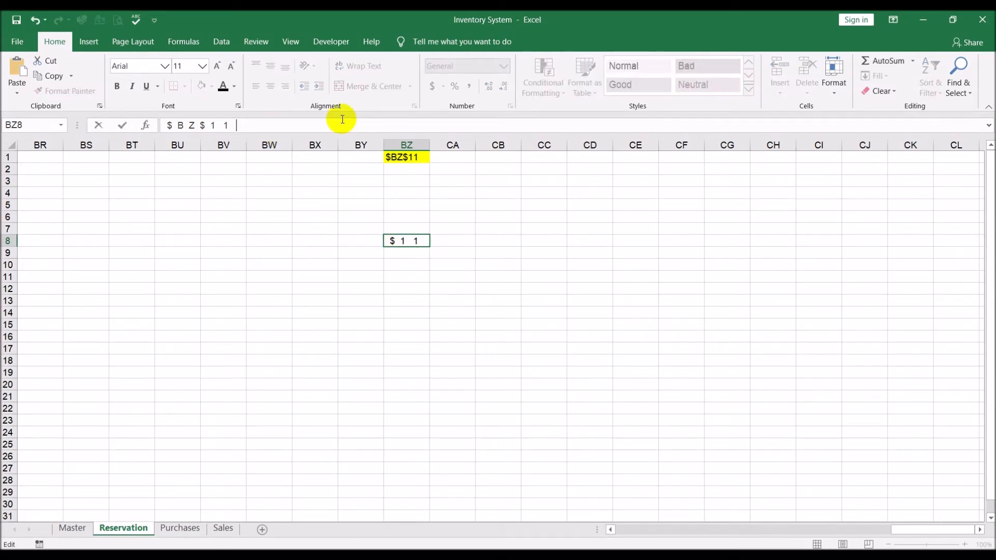
pyautogui.write('1')
pyautogui.press('Return')
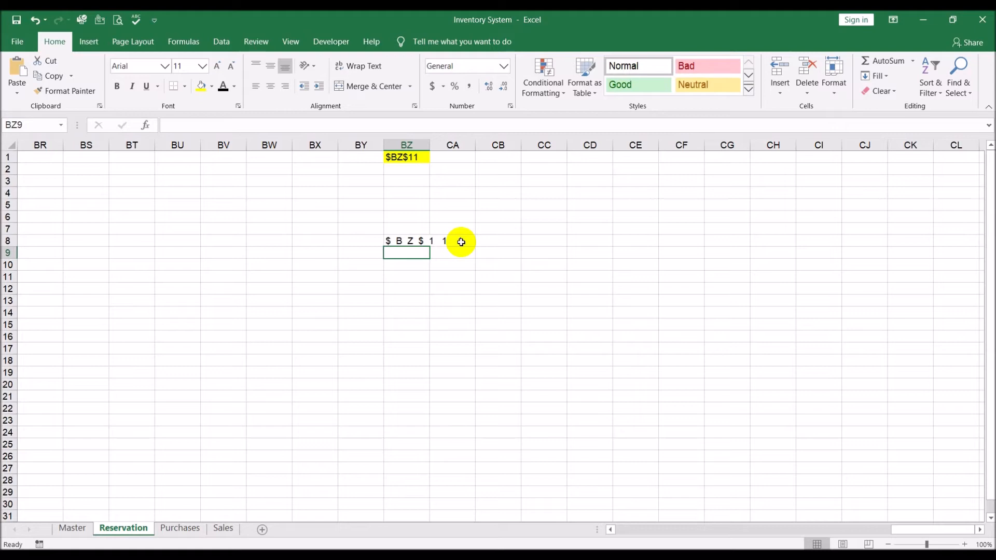
pyautogui.click(398, 242)
pyautogui.press('Delete')
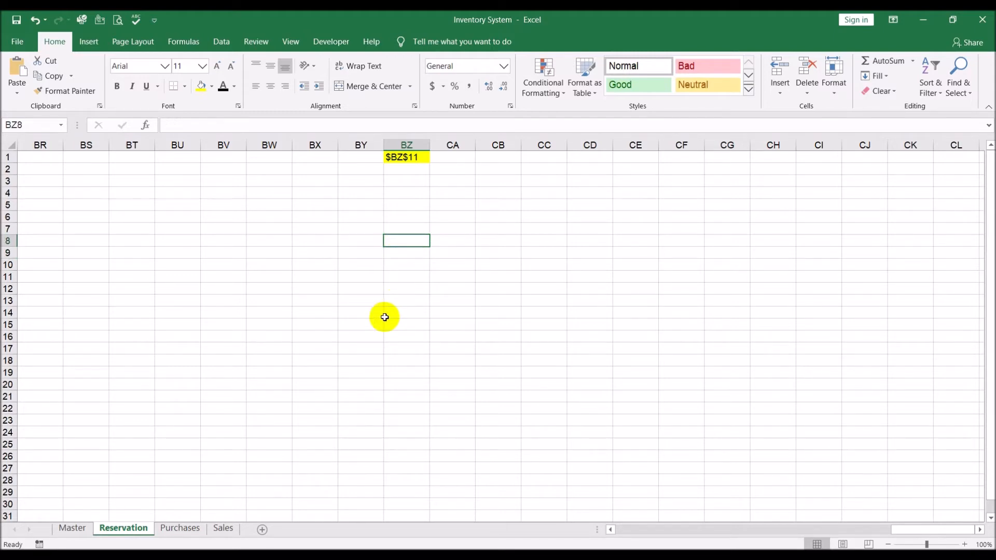
# Step: Enter the formula =RIGHT(BZ1,LEN(BZ1)-1) in cell CA1 to strip the first dollar sign from the stored address
pyautogui.click(445, 157)
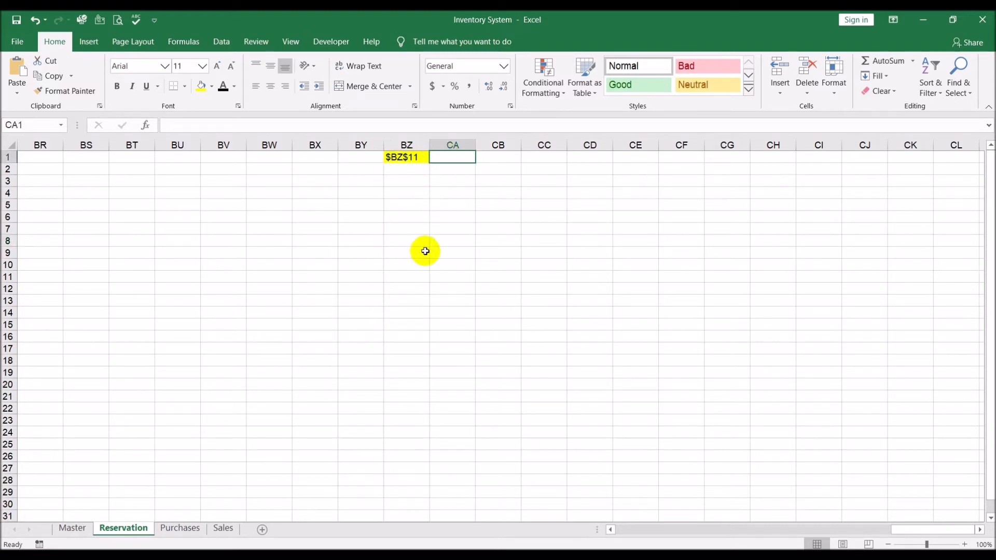
pyautogui.write('=right')
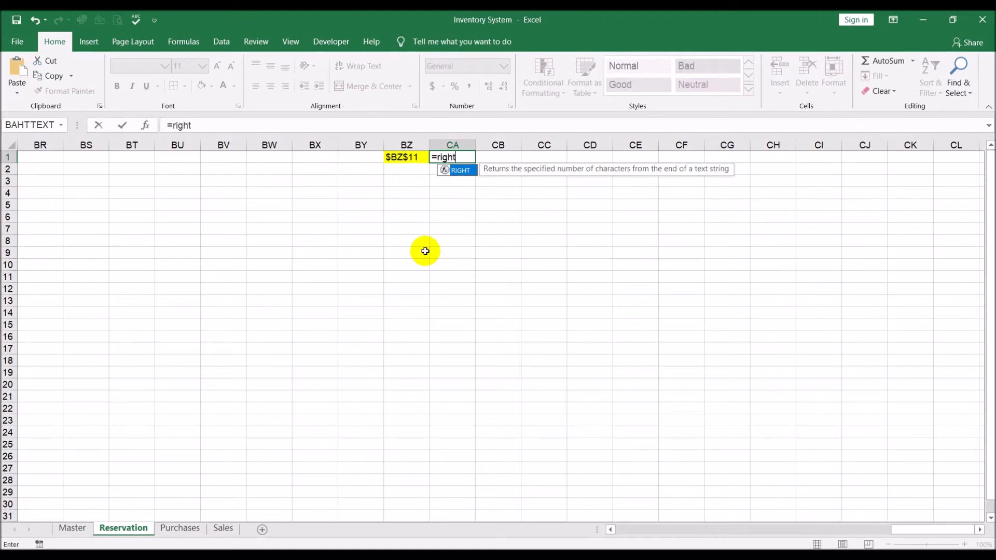
pyautogui.write('(')
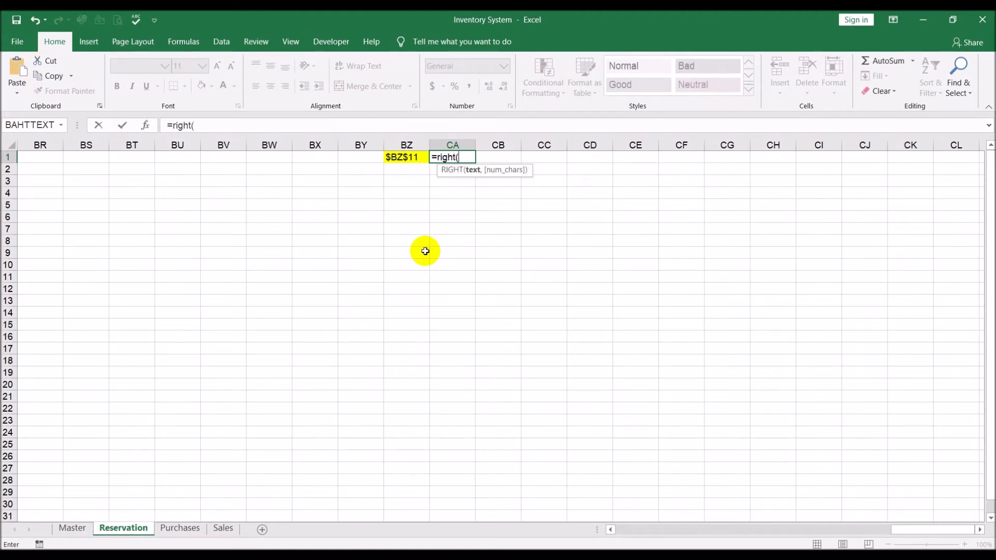
pyautogui.write('BZ1')
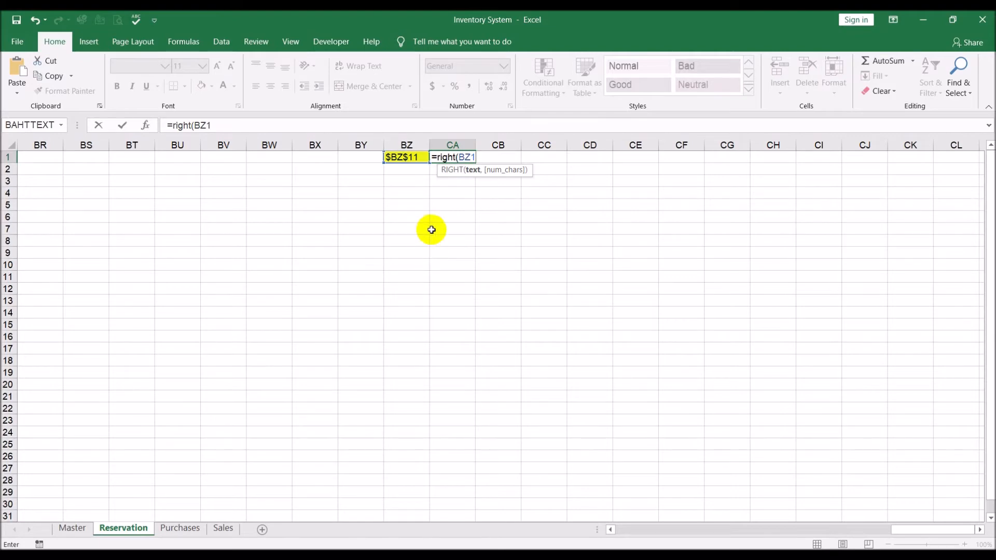
pyautogui.write(',')
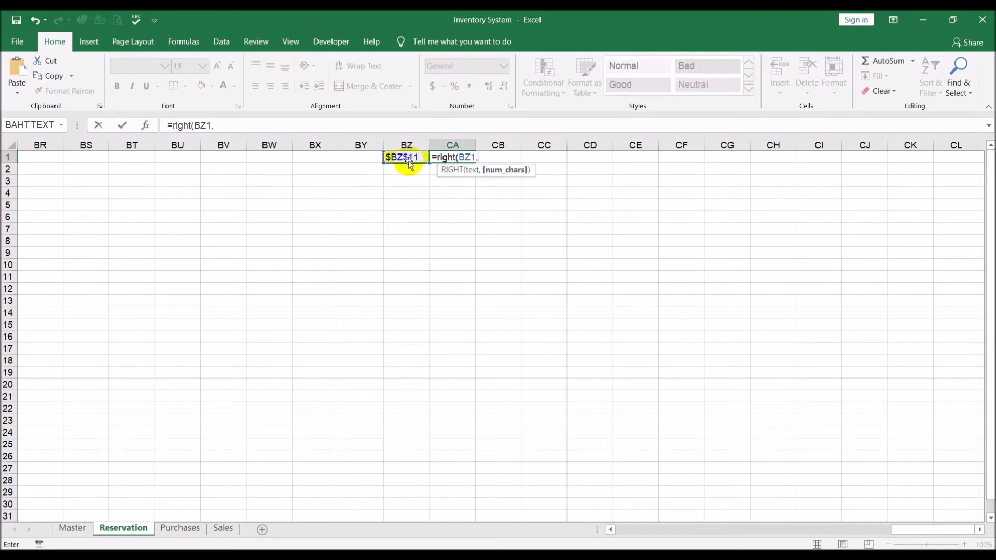
pyautogui.write('len(')
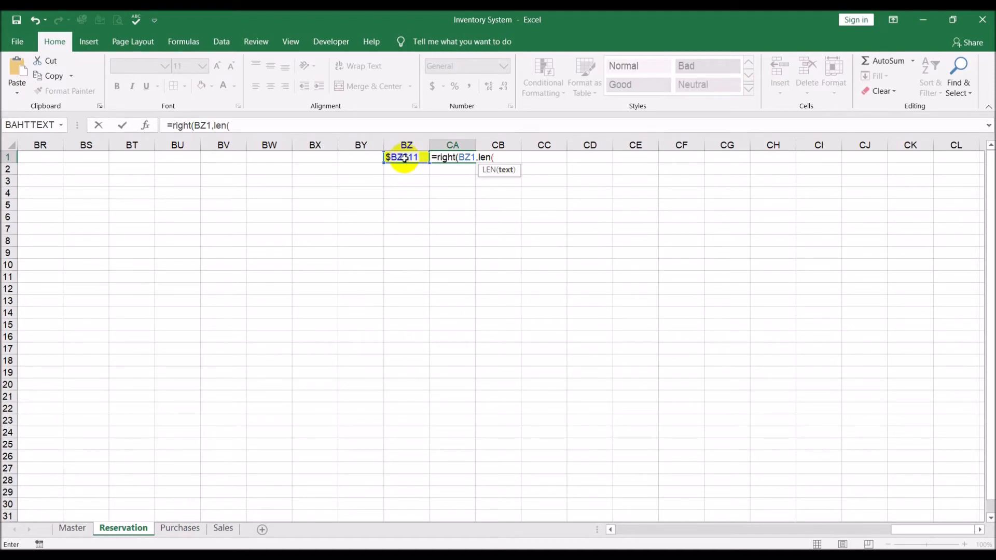
pyautogui.click(404, 157)
pyautogui.write(')-1')
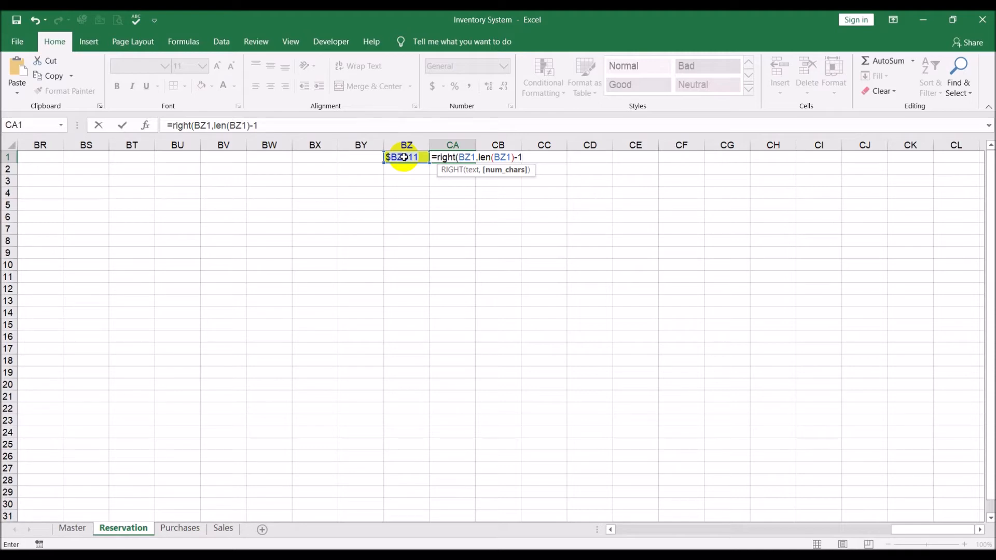
pyautogui.write(')')
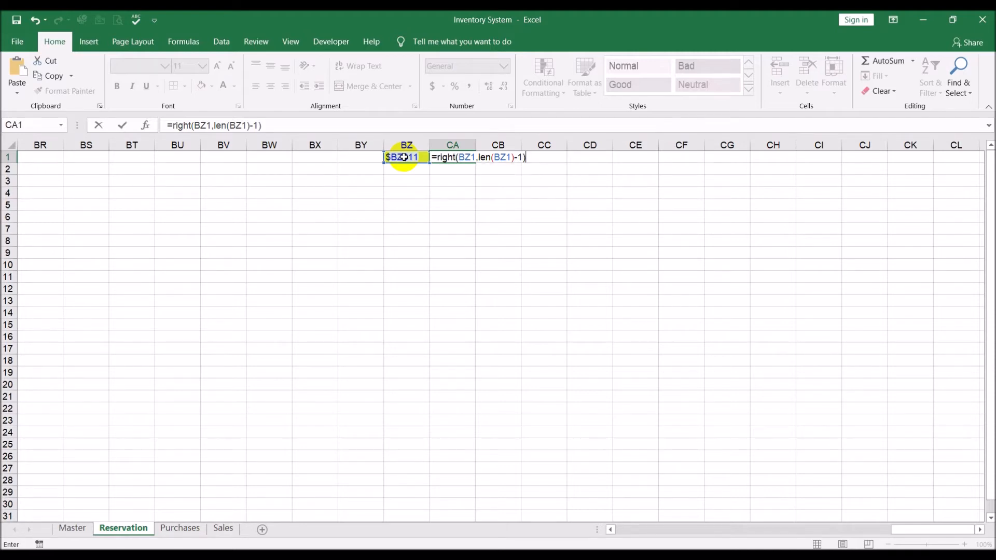
pyautogui.press('Return')
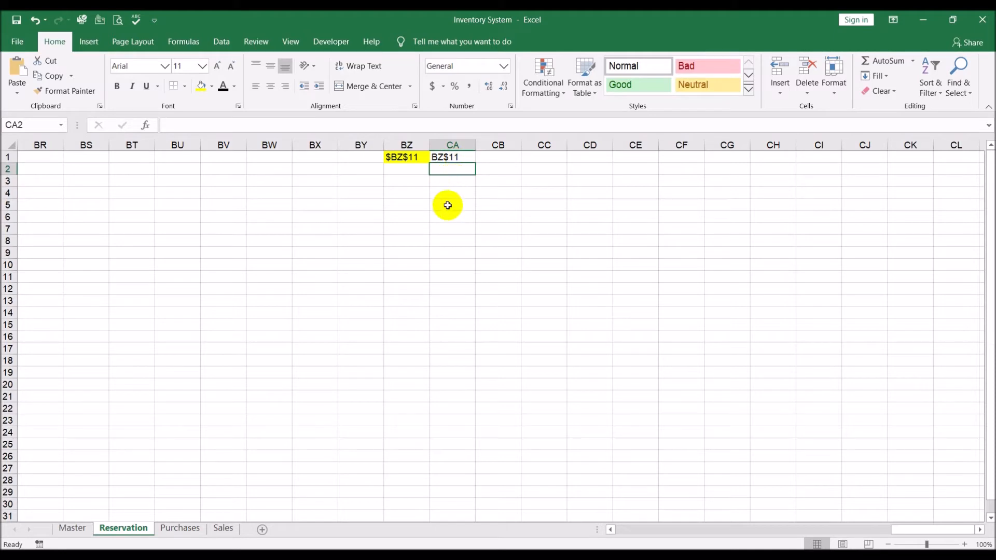
# Step: Enter the shortened address as spaced-out characters, B Z $ 1 1, in cell BZ8
pyautogui.click(420, 240)
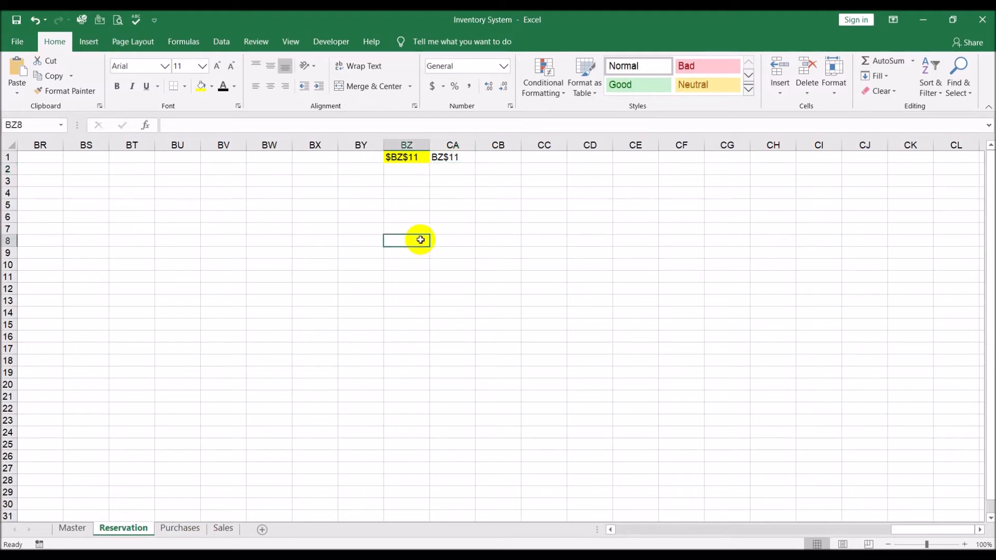
pyautogui.write('$')
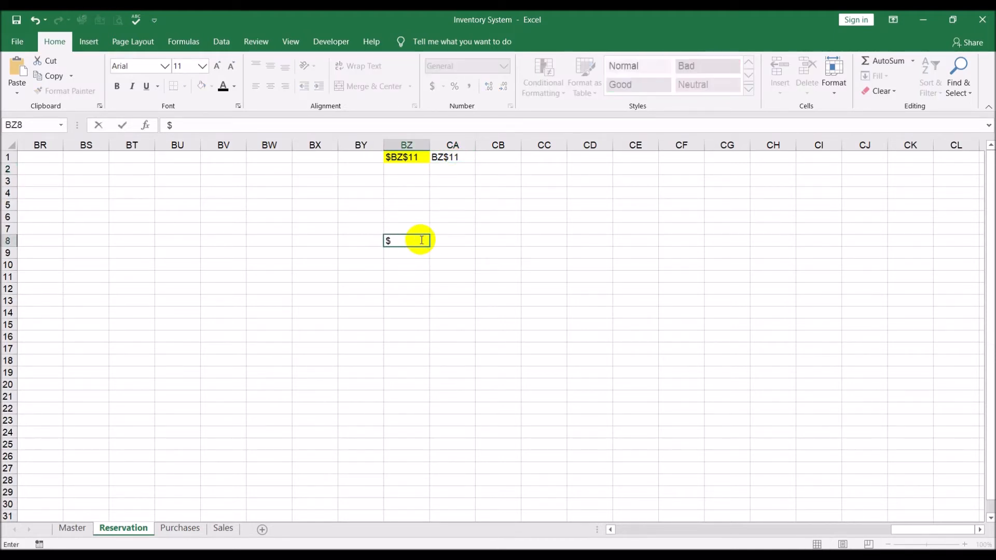
pyautogui.write(' B')
pyautogui.press('BackSpace')
pyautogui.press('BackSpace')
pyautogui.press('BackSpace')
pyautogui.write('B Z $ 1')
pyautogui.press('BackSpace')
pyautogui.write('1 1')
pyautogui.click(452, 263)
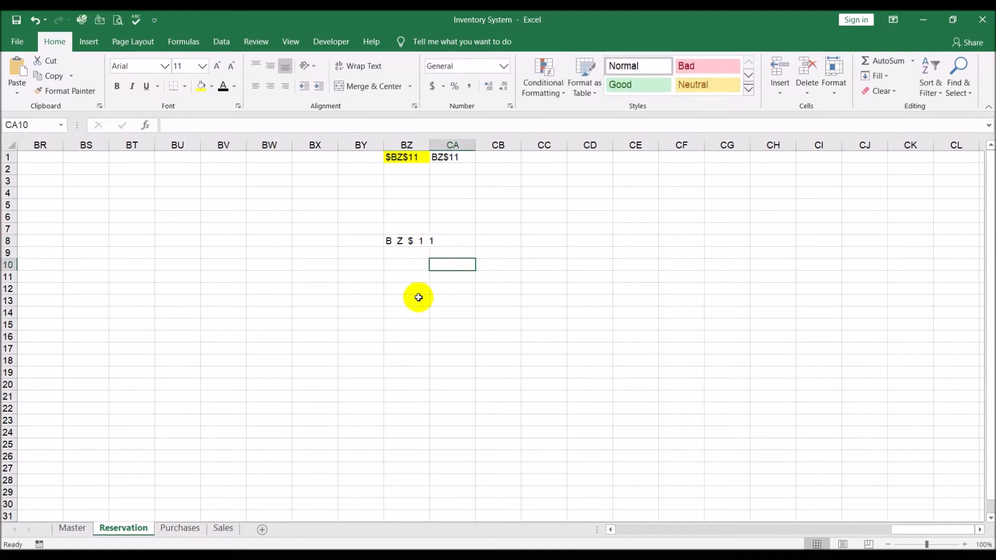
# Step: Append another 1 to the spaced-out address text in cell BZ8 so it reads B Z $ 1 1 1
pyautogui.click(410, 238)
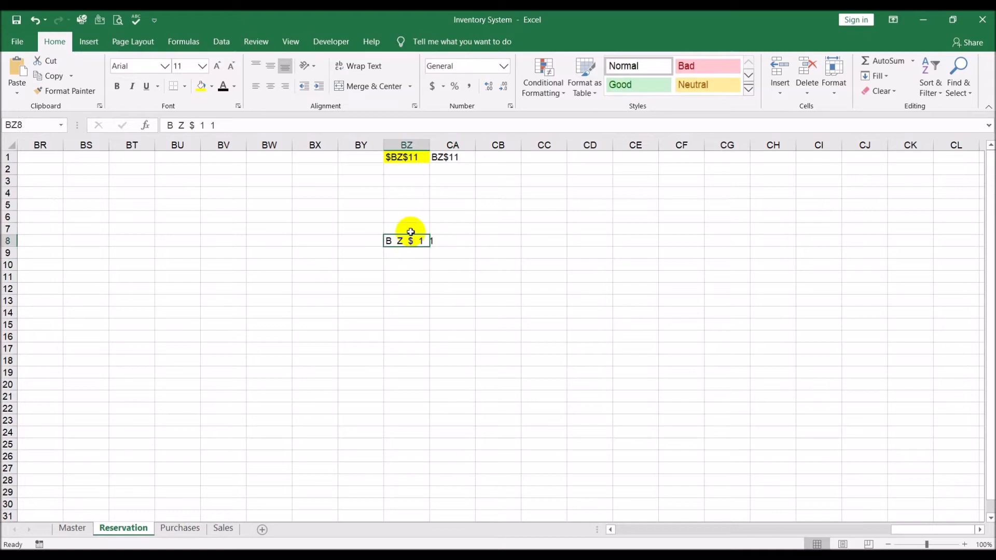
pyautogui.click(380, 123)
pyautogui.write('1')
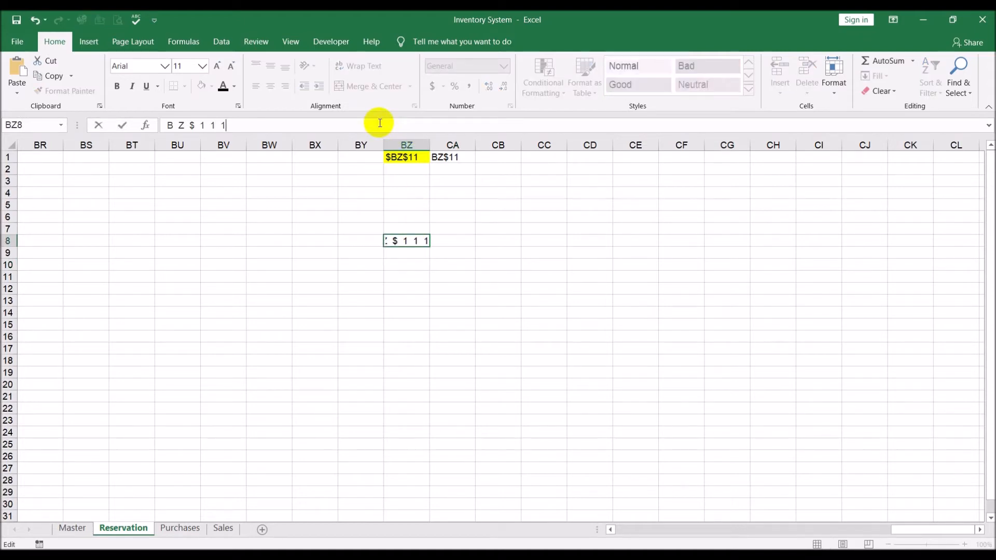
pyautogui.press('Return')
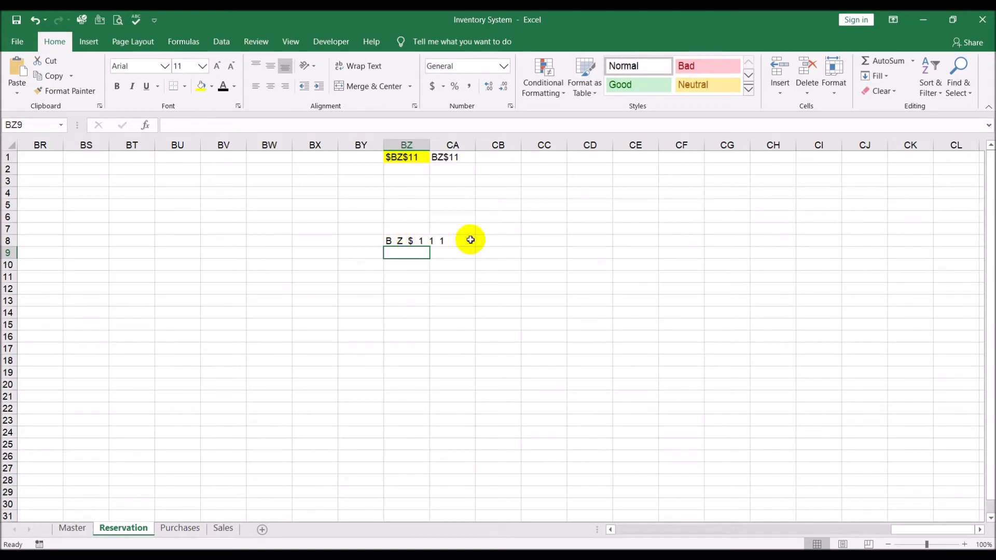
# Step: Enter the formula =SEARCH("$",CA1) in cell CB1 to locate the remaining dollar sign
pyautogui.click(485, 157)
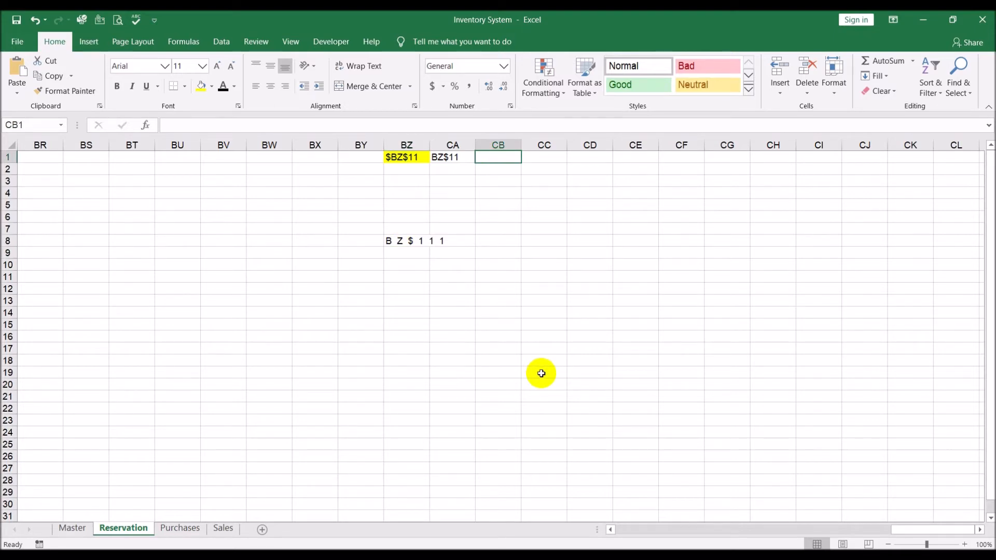
pyautogui.write('=se')
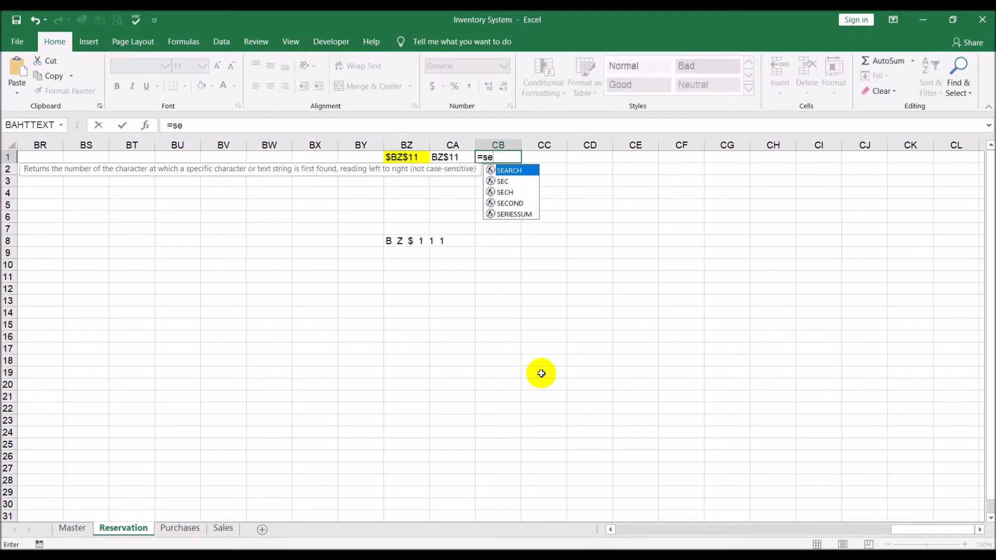
pyautogui.write('arc')
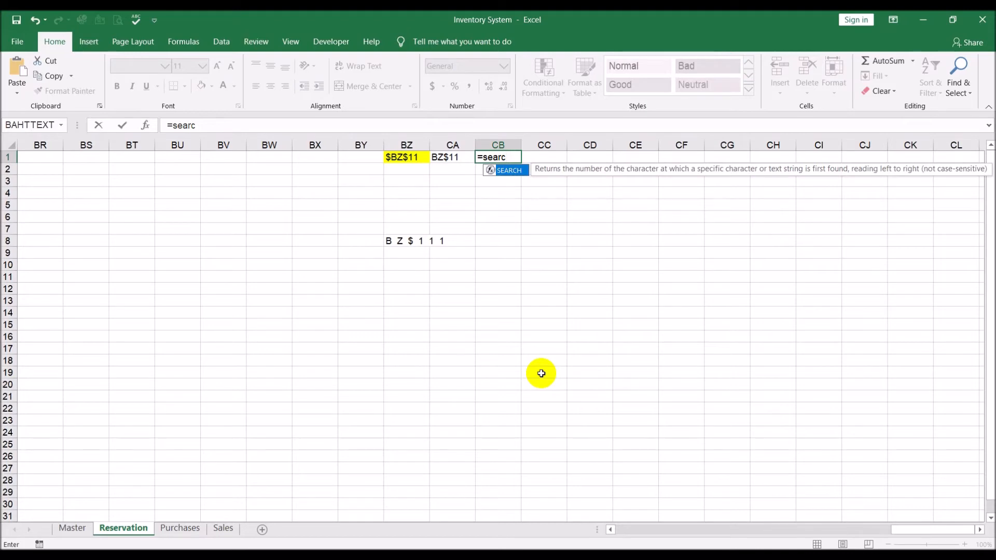
pyautogui.write('h(')
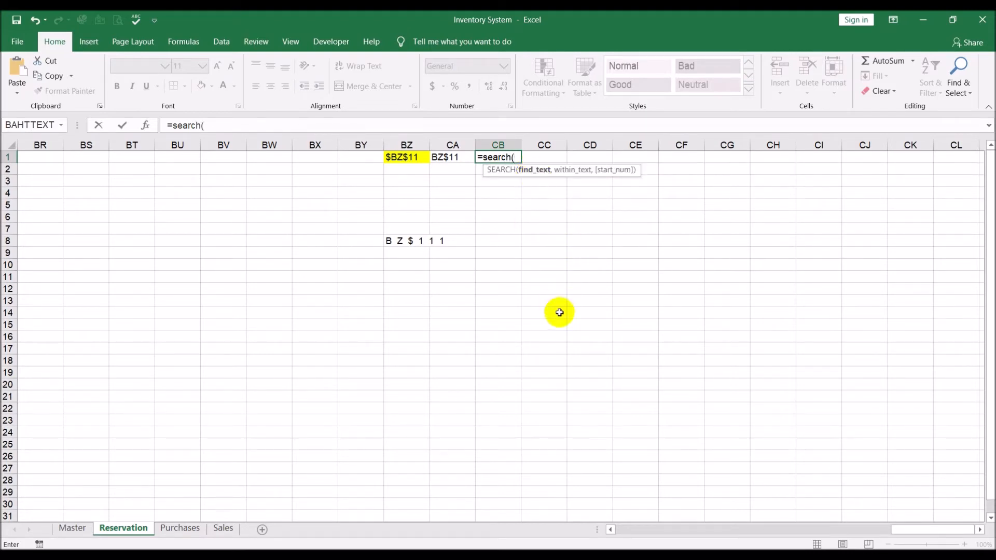
pyautogui.write('"$",')
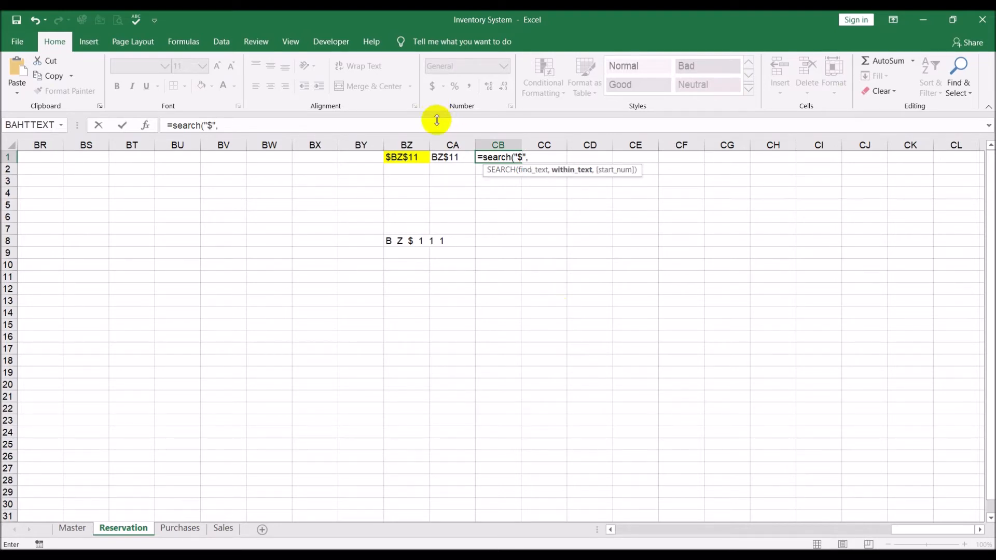
pyautogui.click(454, 155)
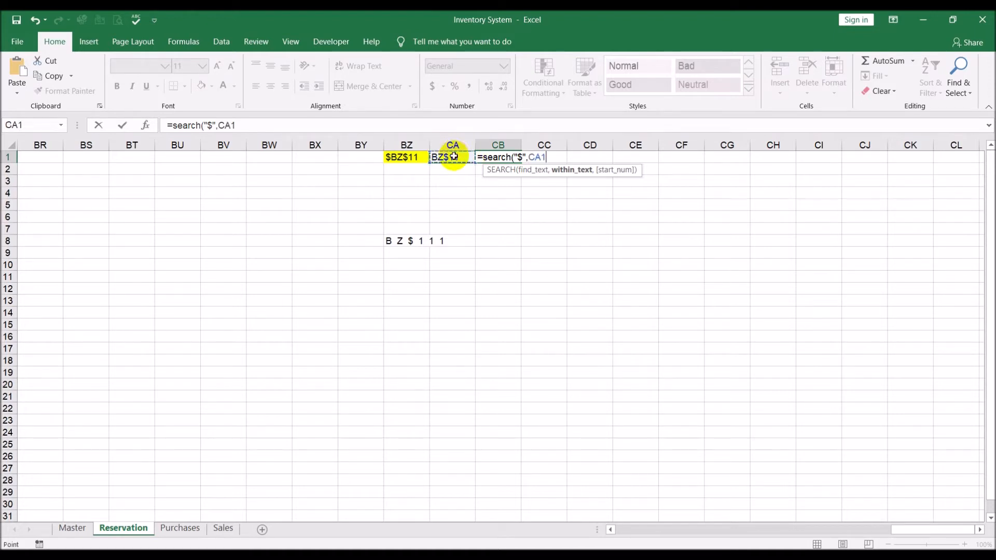
pyautogui.write(')')
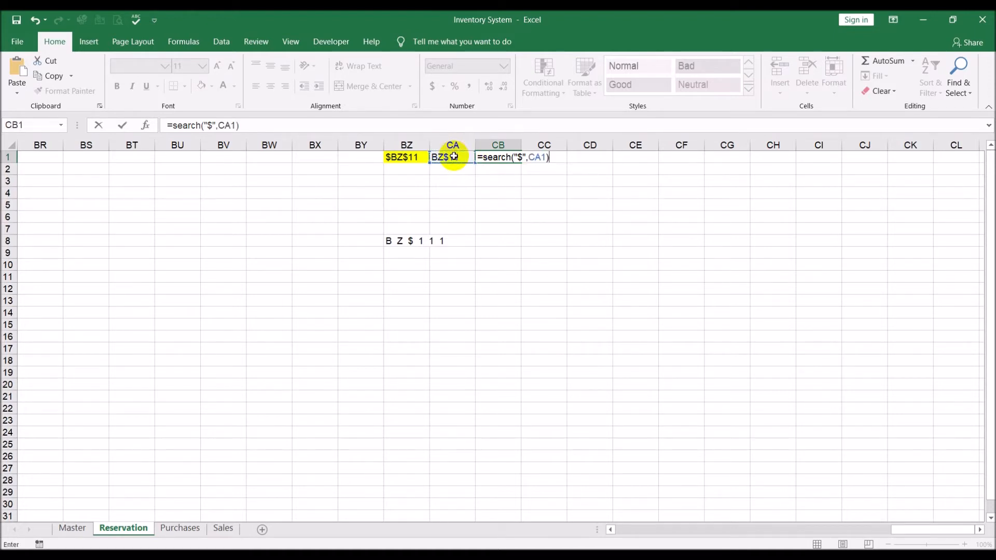
pyautogui.press('Return')
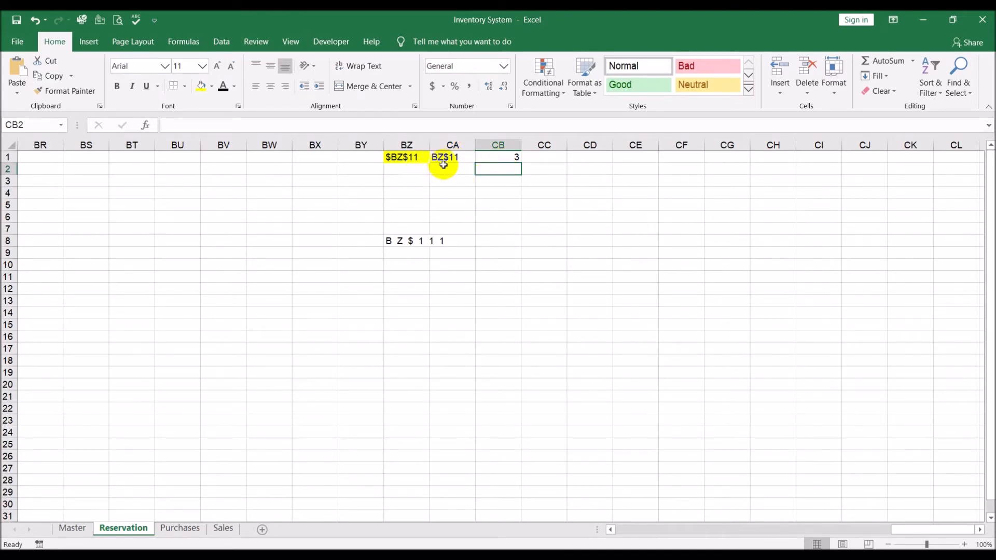
# Step: Enter the formula =RIGHT(CA1,LEN(CA1)-CB1) in cell CC1 to extract the row number from the address
pyautogui.click(389, 240)
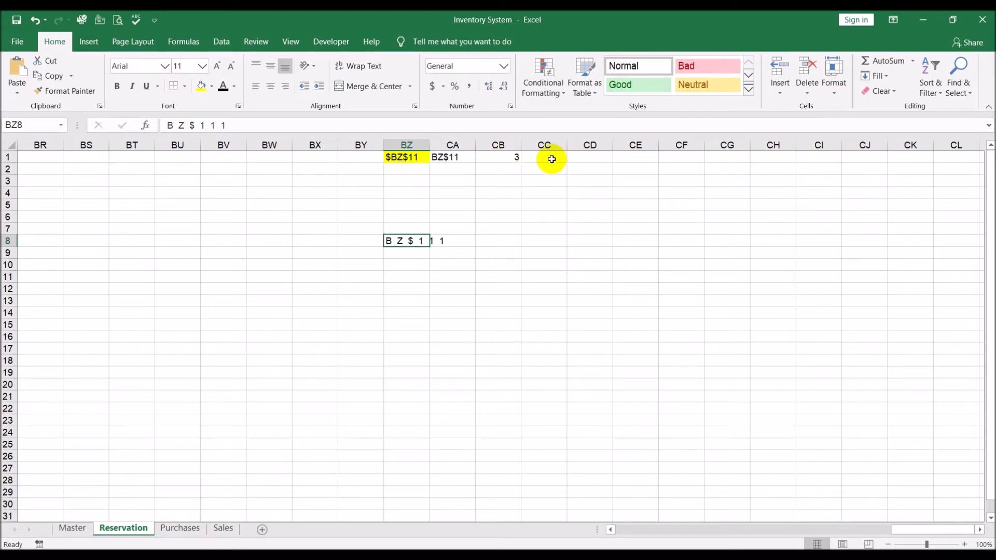
pyautogui.click(551, 160)
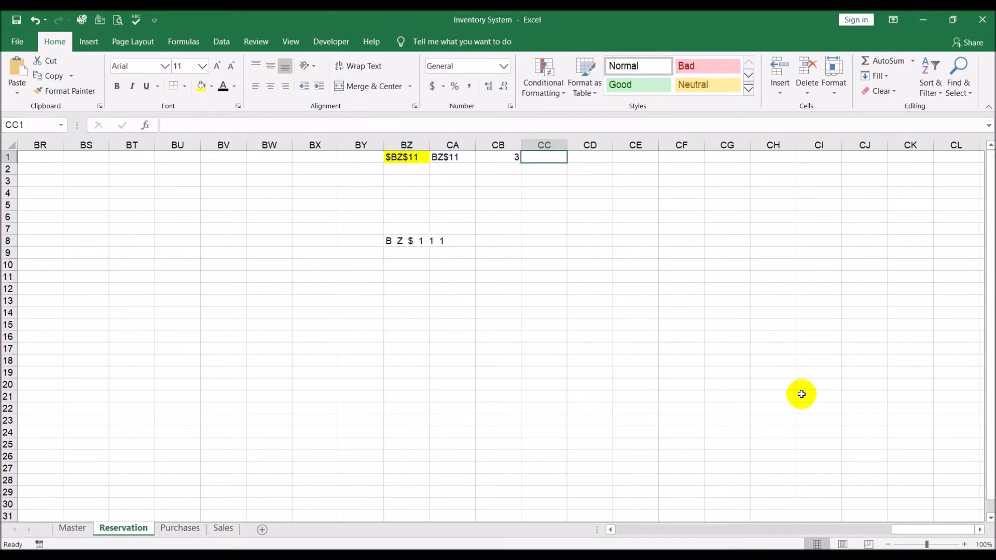
pyautogui.write('=right')
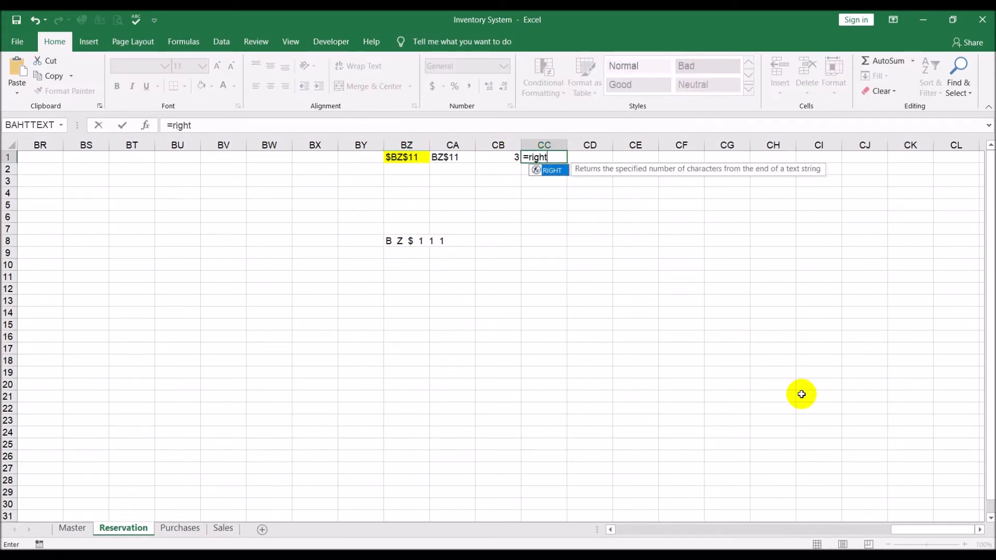
pyautogui.write('(')
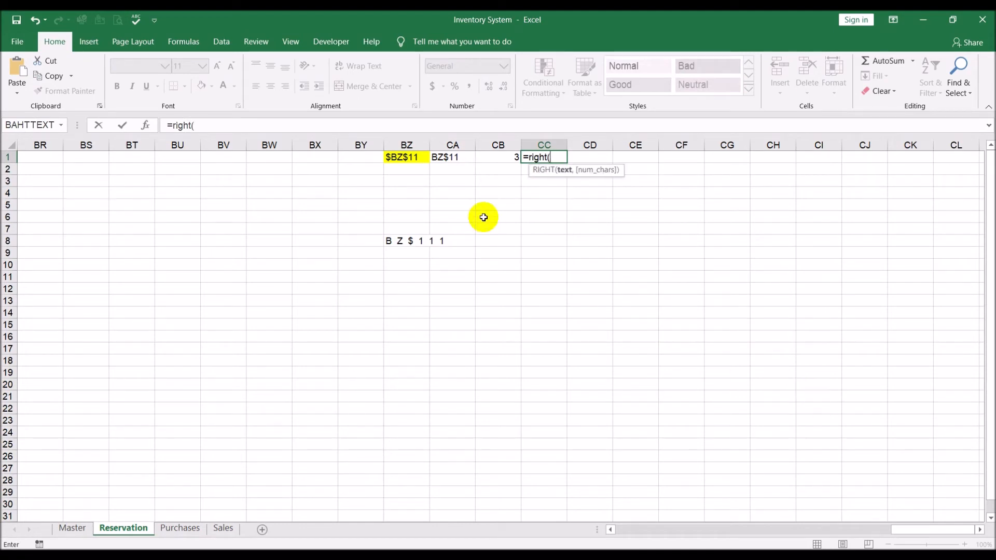
pyautogui.click(461, 156)
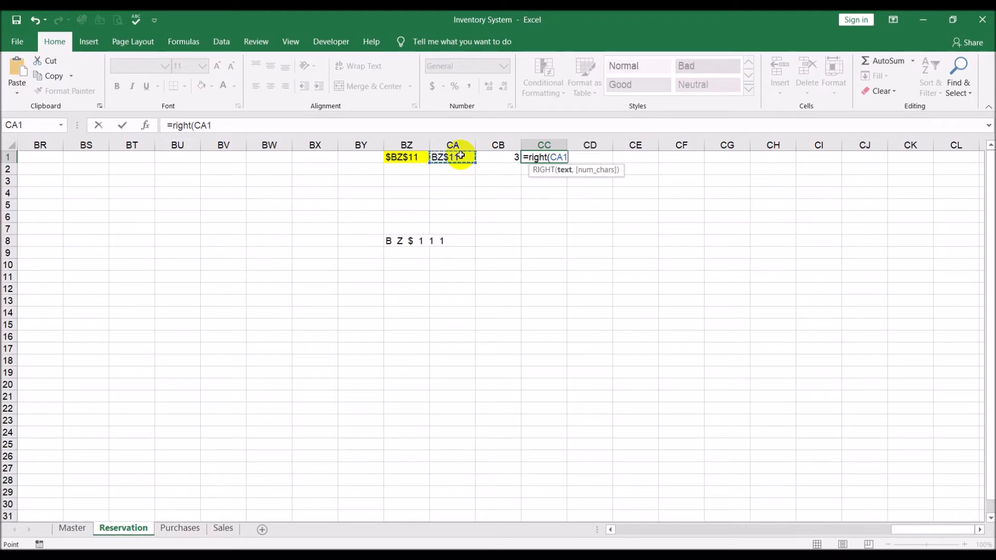
pyautogui.write(',')
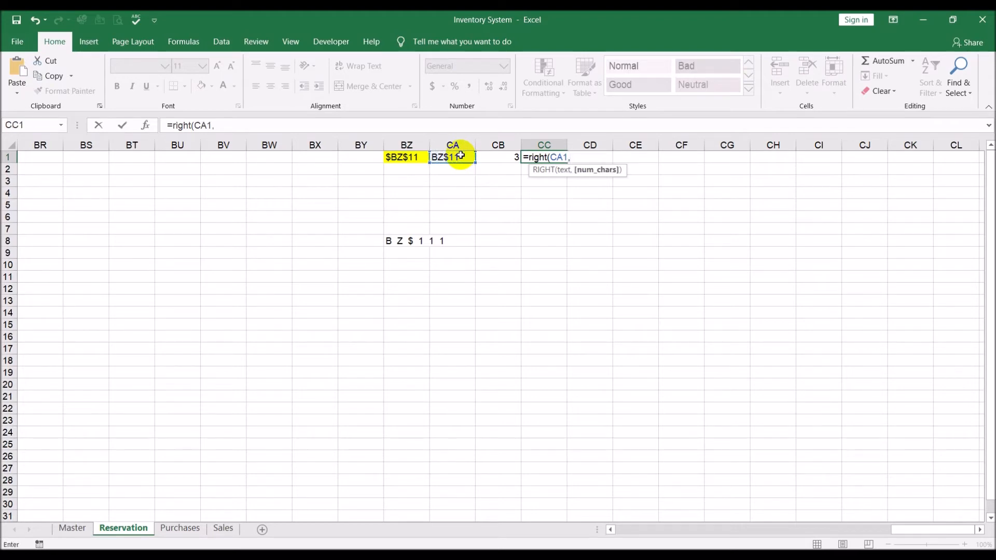
pyautogui.write('len(')
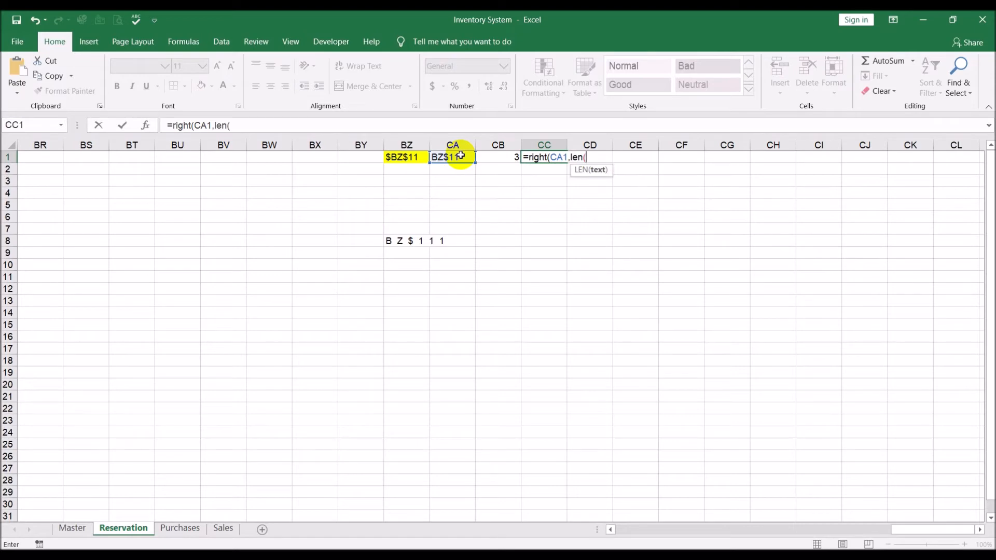
pyautogui.click(460, 156)
pyautogui.write(')-')
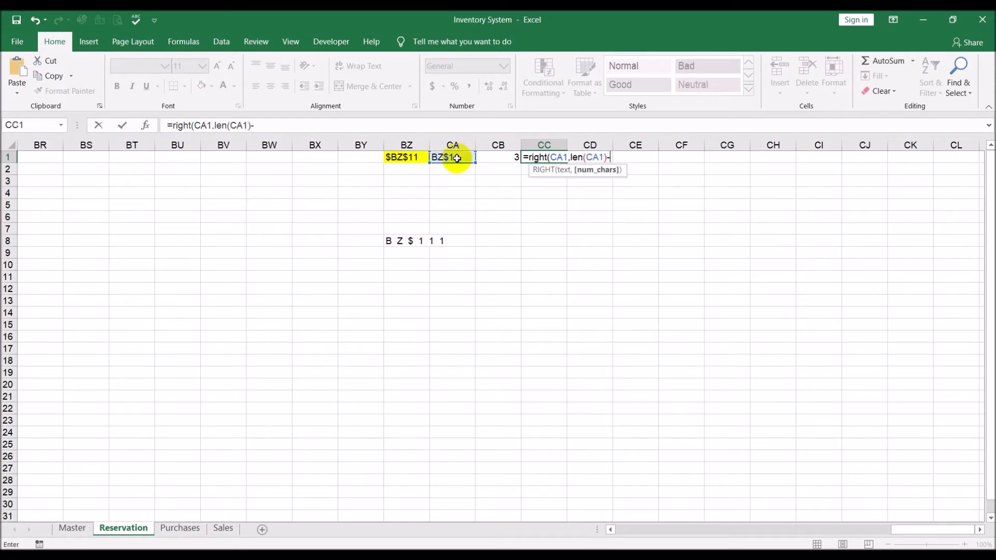
pyautogui.click(489, 156)
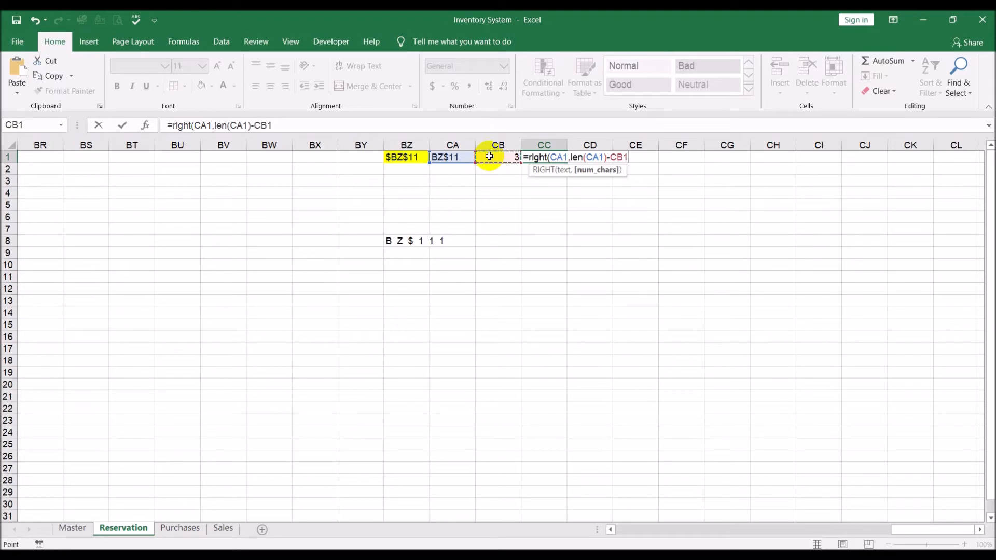
pyautogui.write(')')
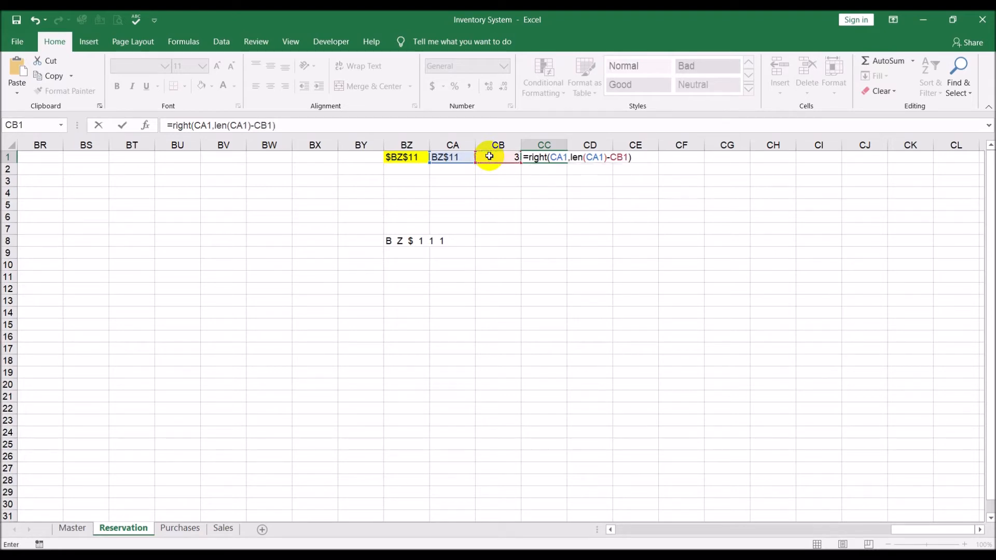
pyautogui.press('Return')
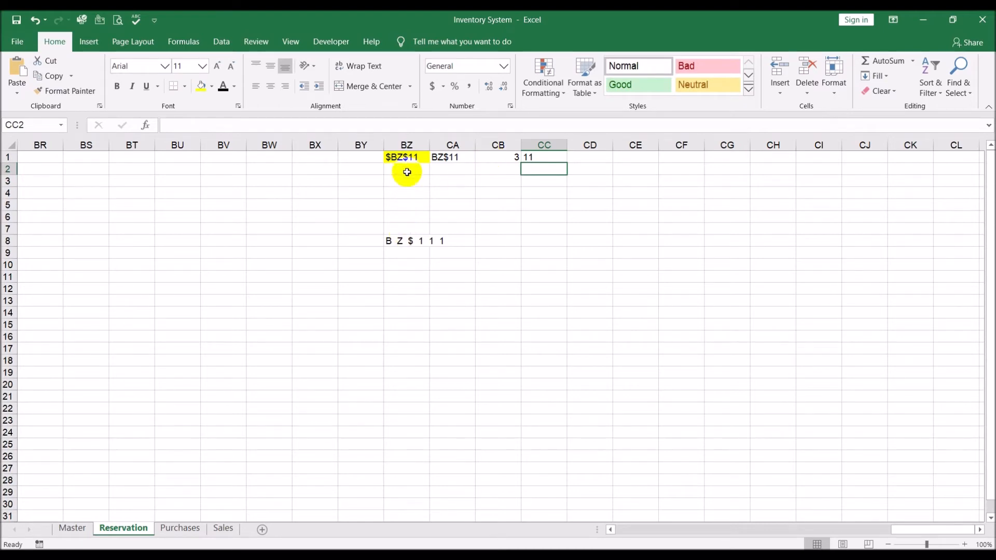
# Step: Change the address text in cell BZ1 to $BZ$152 and check the row number extracted in CC1
pyautogui.click(402, 156)
pyautogui.click(248, 119)
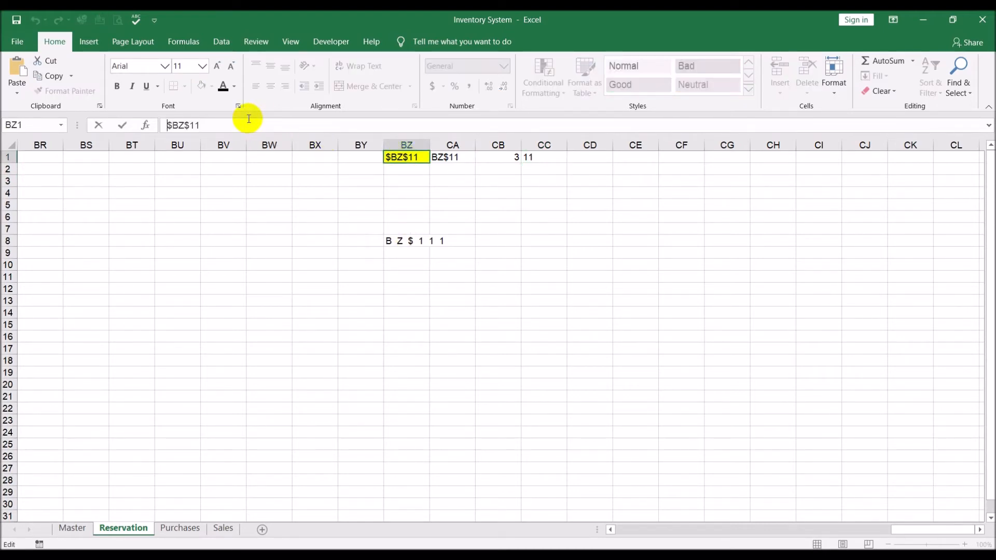
pyautogui.click(251, 125)
pyautogui.press('BackSpace')
pyautogui.write('52')
pyautogui.press('Return')
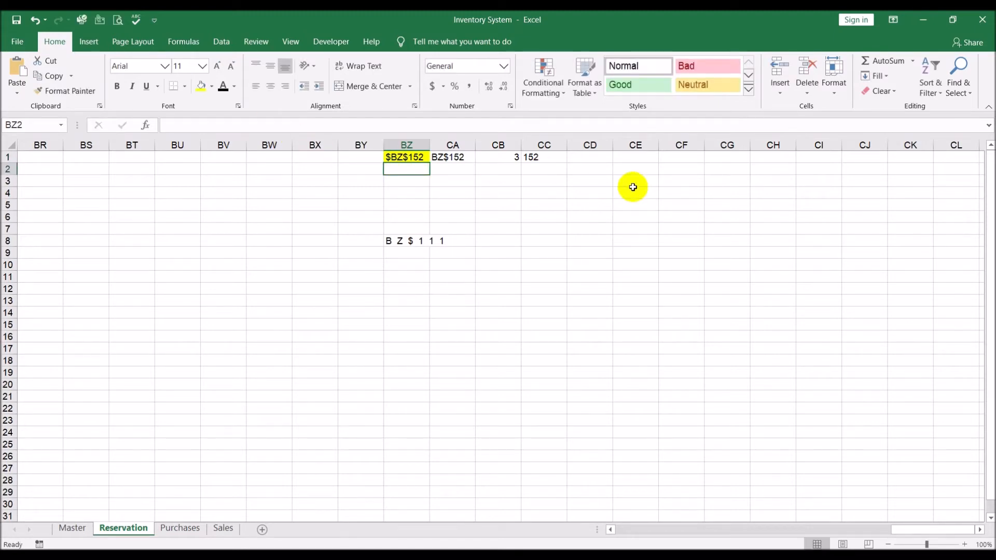
pyautogui.click(531, 157)
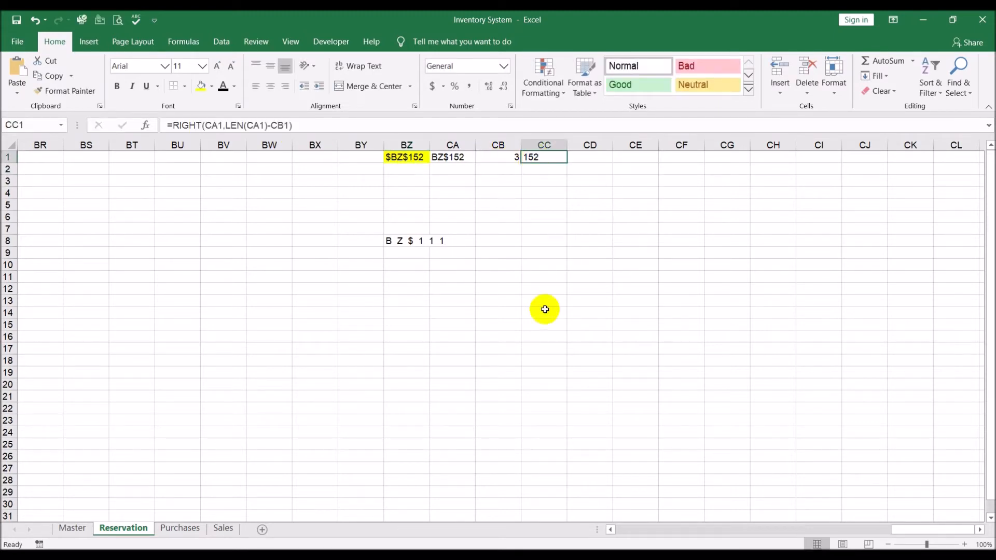
pyautogui.click(420, 157)
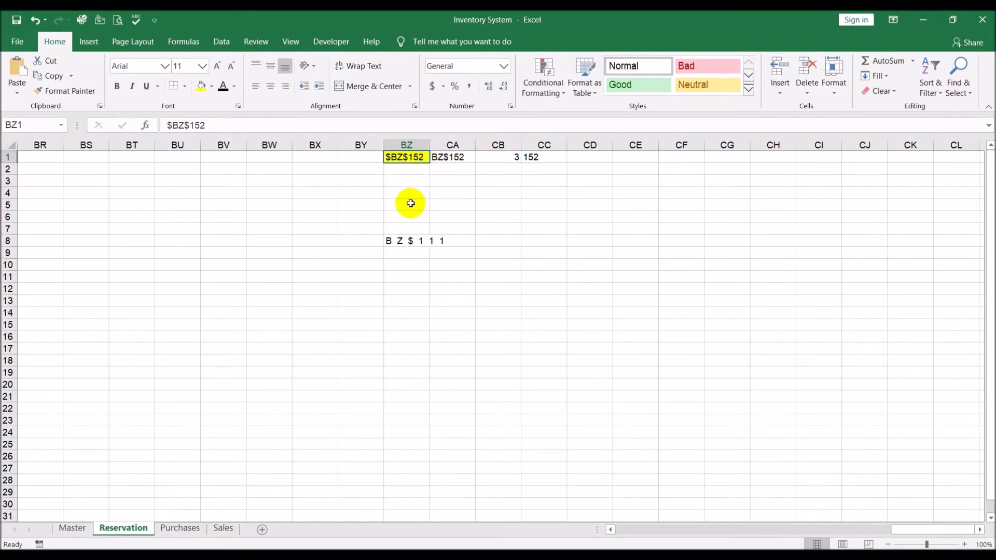
pyautogui.click(533, 157)
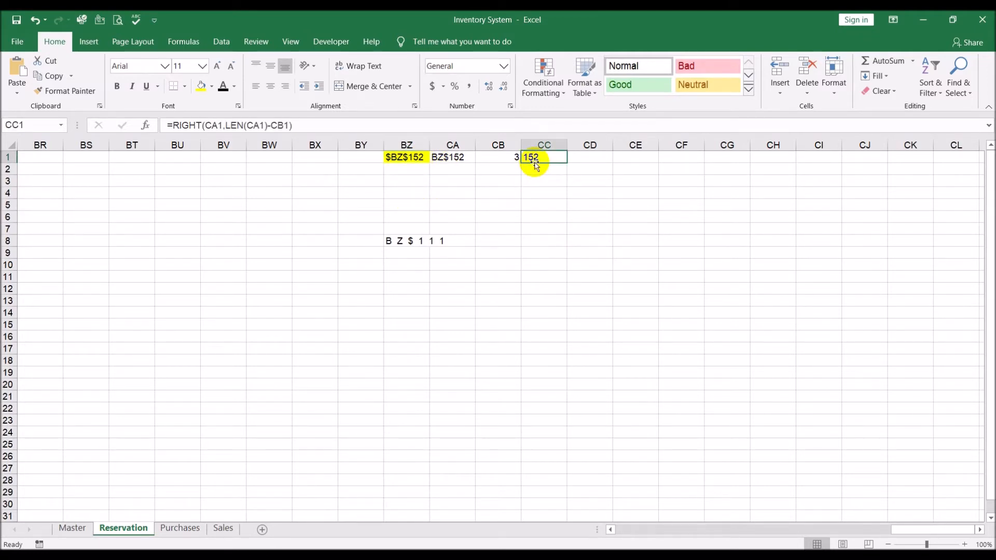
# Step: Delete the spaced-out address text from cell BZ8
pyautogui.click(392, 240)
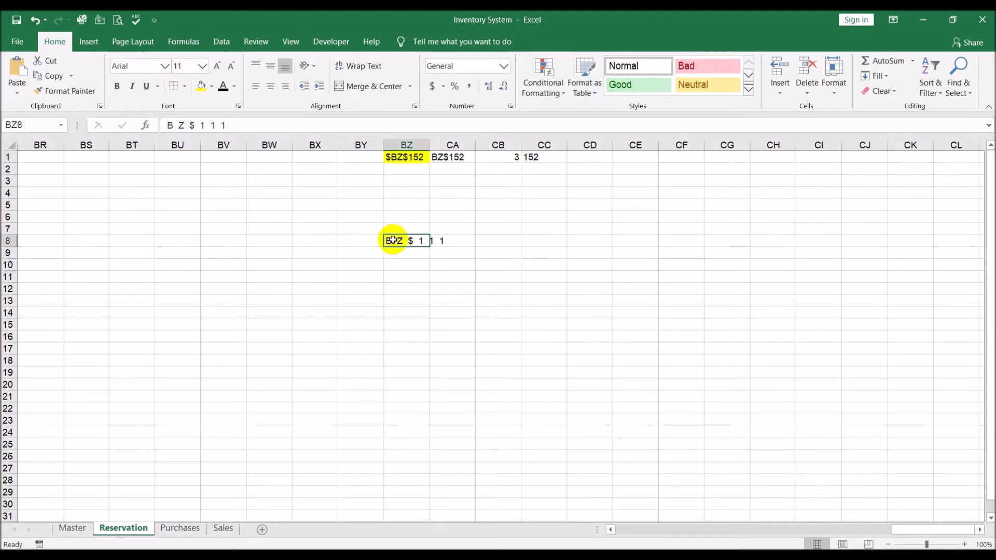
pyautogui.press('Delete')
pyautogui.click(456, 322)
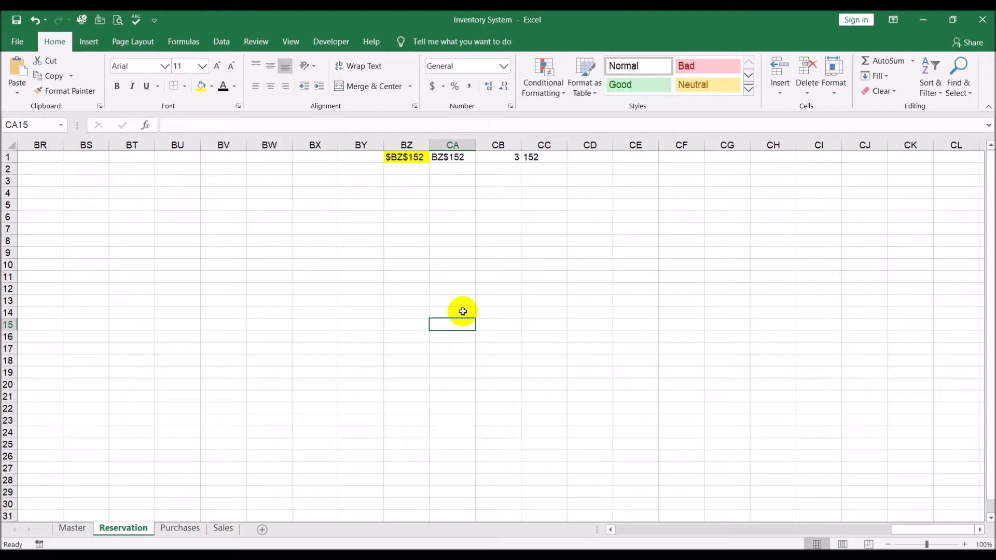
# Step: Select various cells around columns BS to BZ and compare each active-cell address with the text in BZ1
pyautogui.click(378, 157)
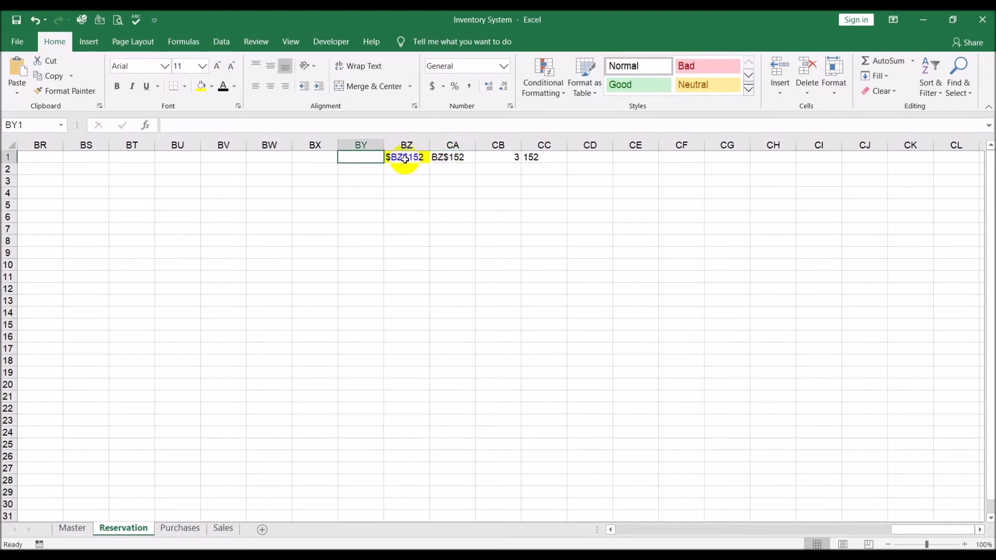
pyautogui.click(406, 159)
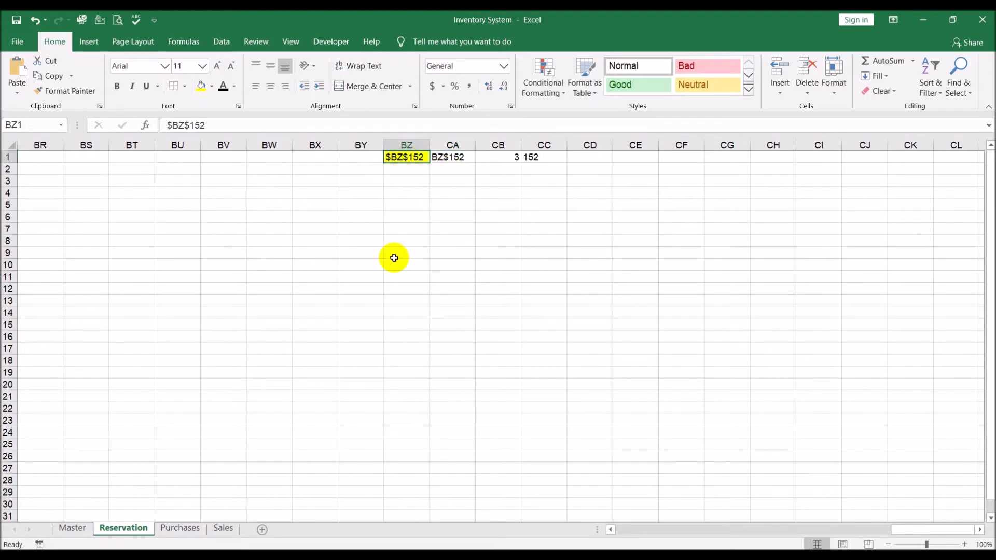
pyautogui.click(367, 254)
pyautogui.click(367, 302)
pyautogui.click(260, 287)
pyautogui.click(396, 268)
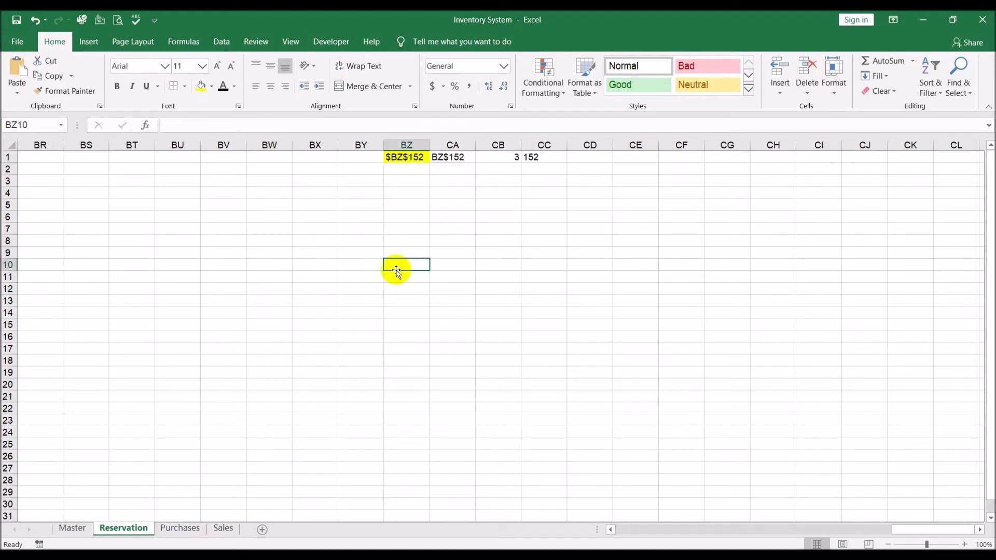
pyautogui.click(226, 264)
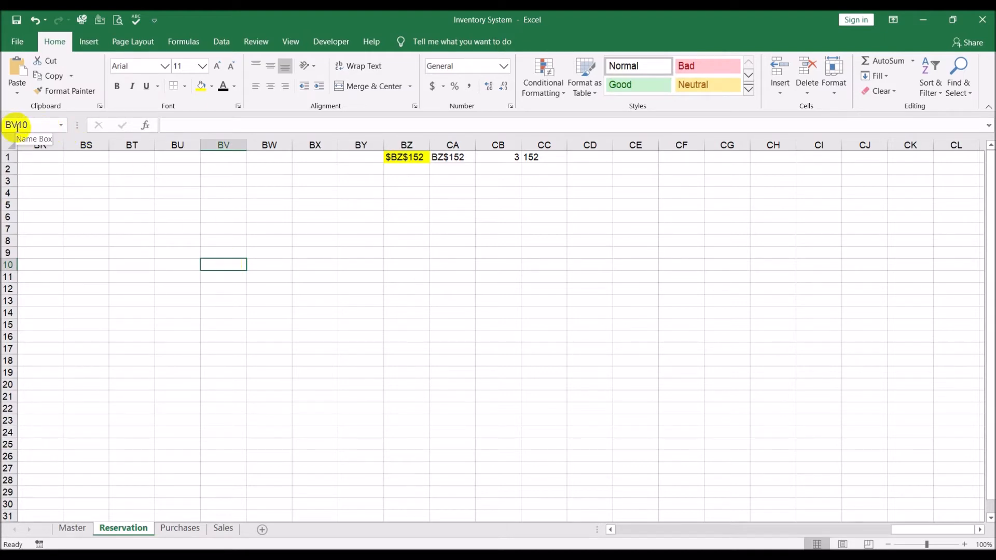
pyautogui.click(302, 214)
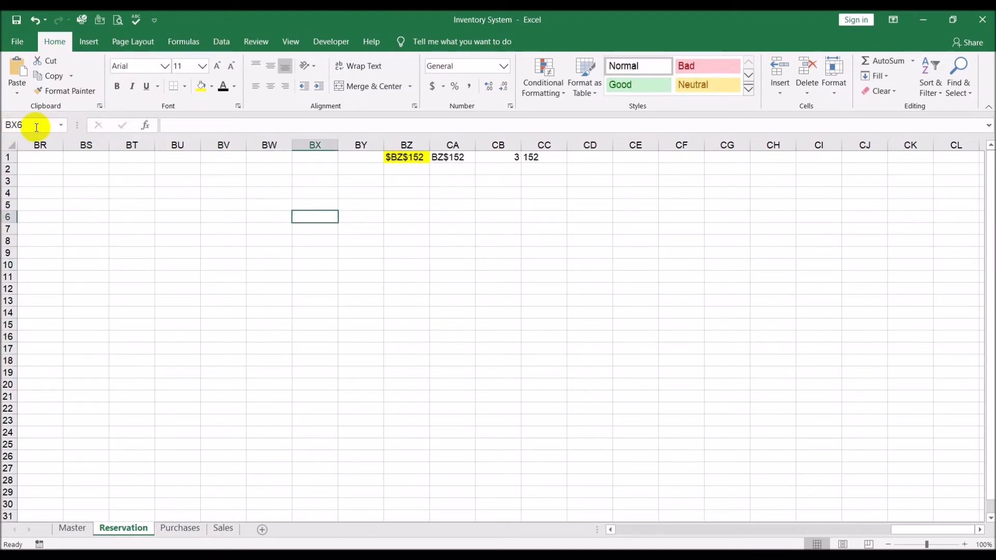
pyautogui.click(66, 197)
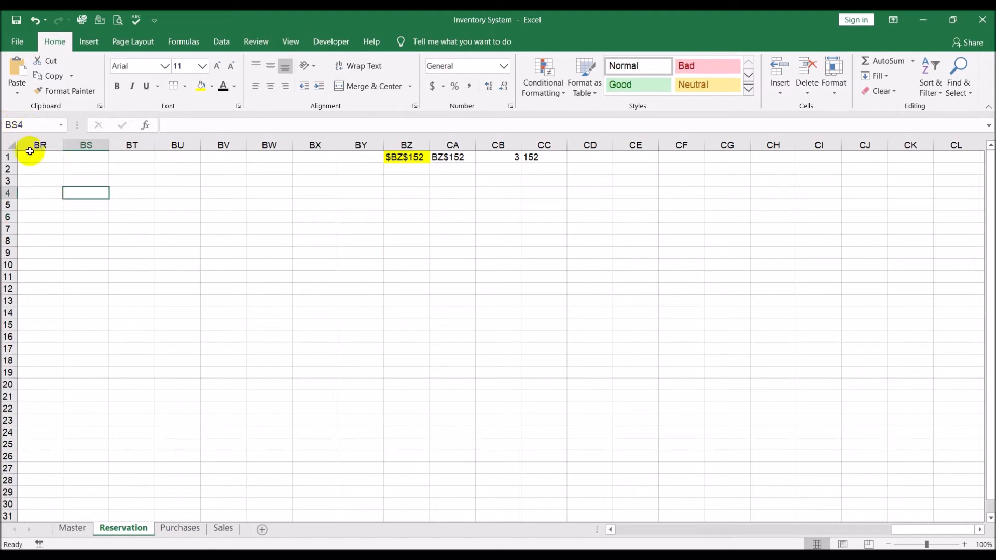
pyautogui.click(260, 168)
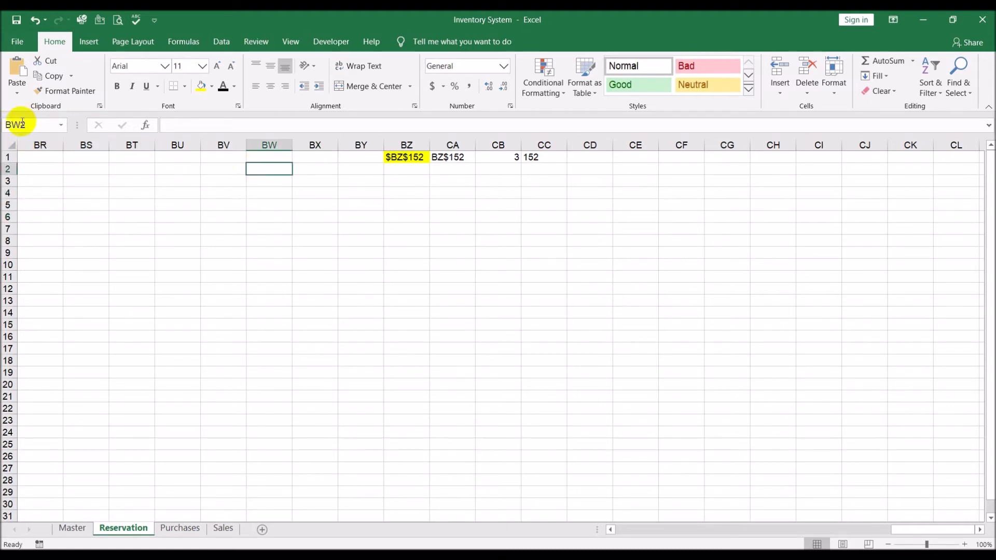
pyautogui.click(238, 301)
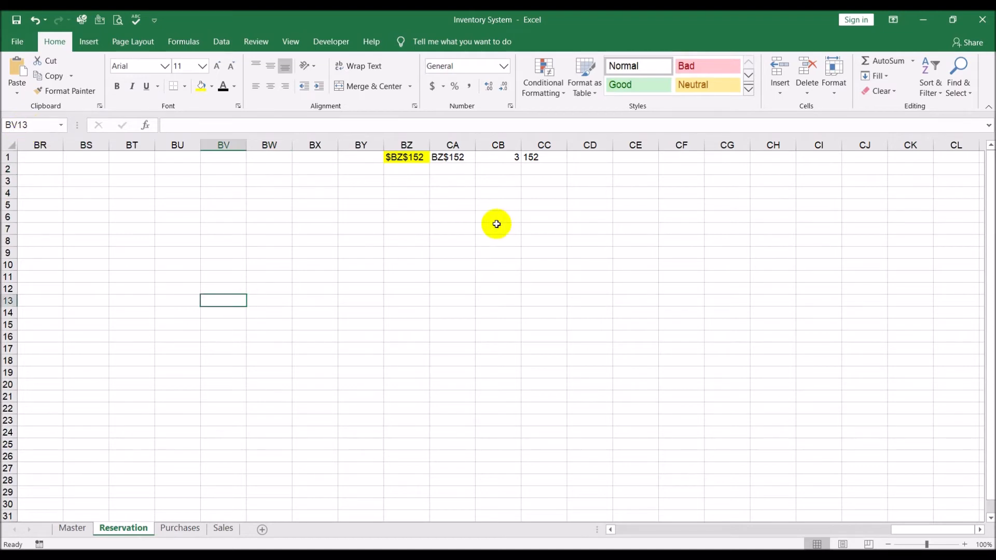
pyautogui.click(400, 156)
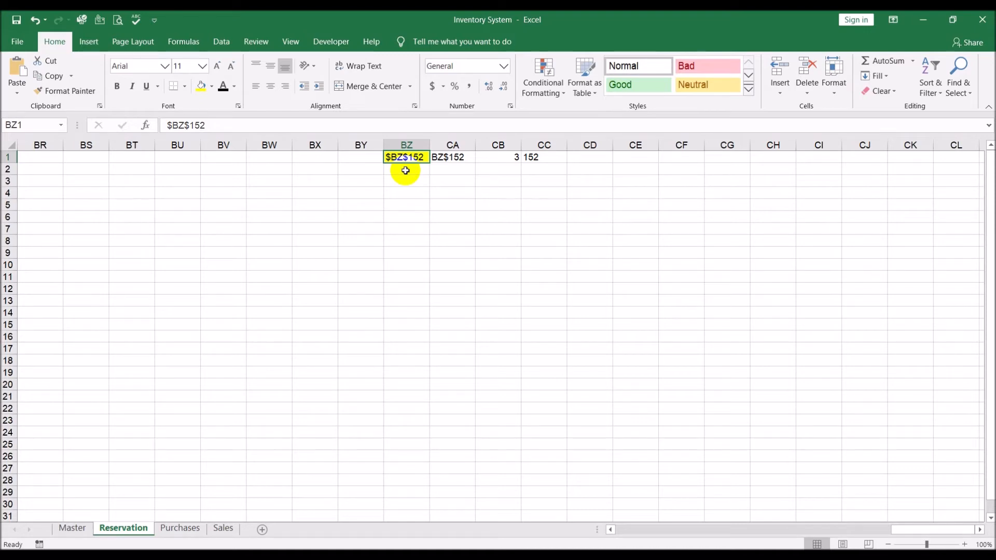
pyautogui.click(244, 240)
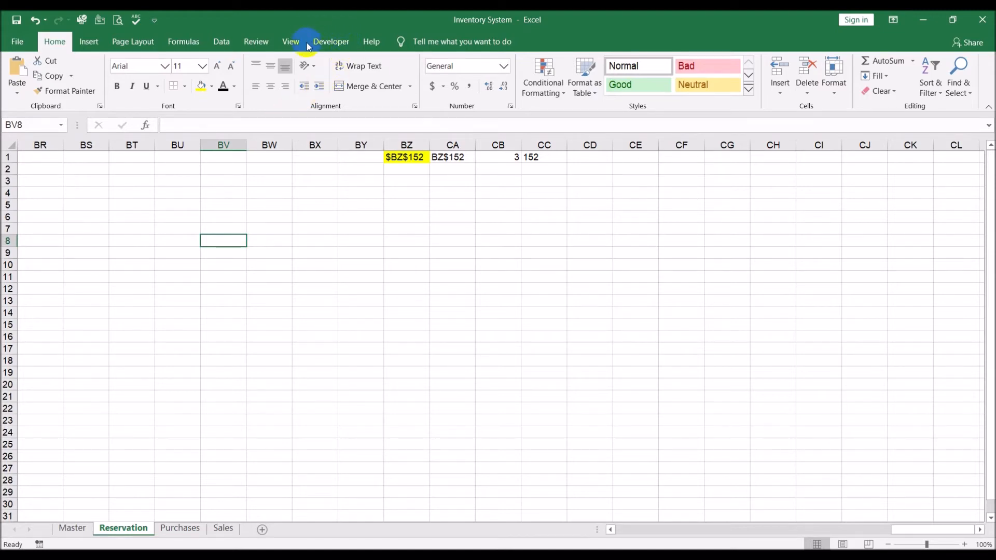
# Step: Open the Reservation sheet's code module in the Visual Basic editor and insert a Worksheet_SelectionChange event procedure
pyautogui.click(330, 45)
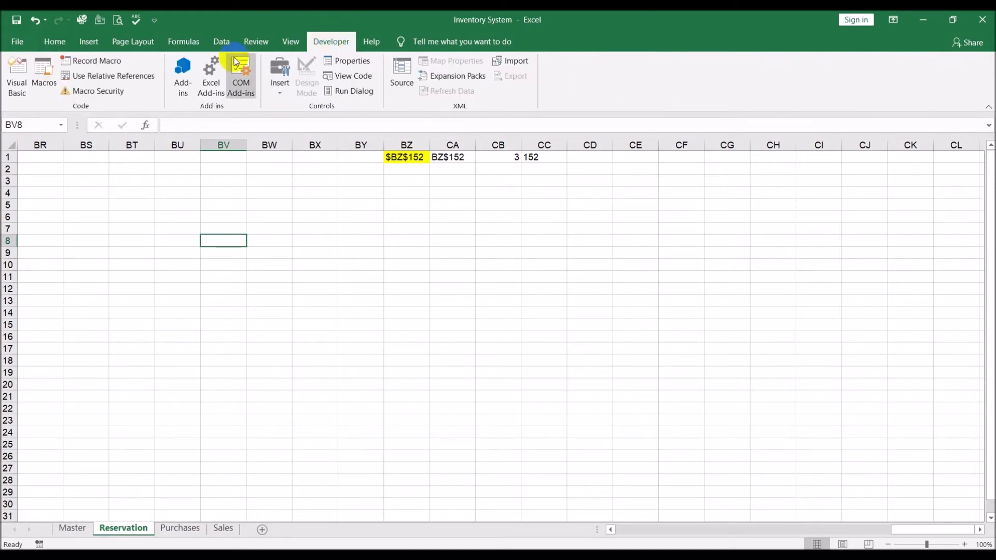
pyautogui.click(19, 72)
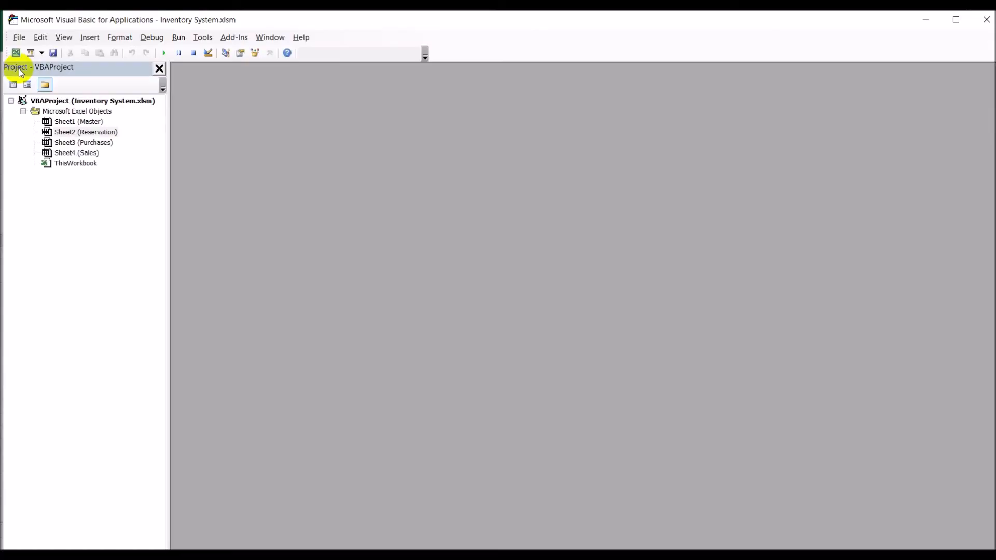
pyautogui.click(97, 134)
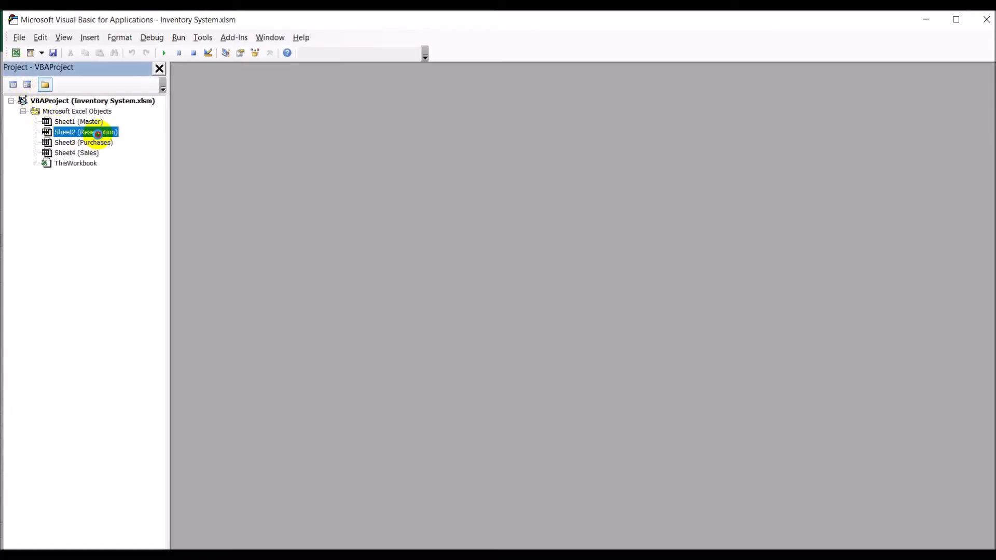
pyautogui.doubleClick(98, 134)
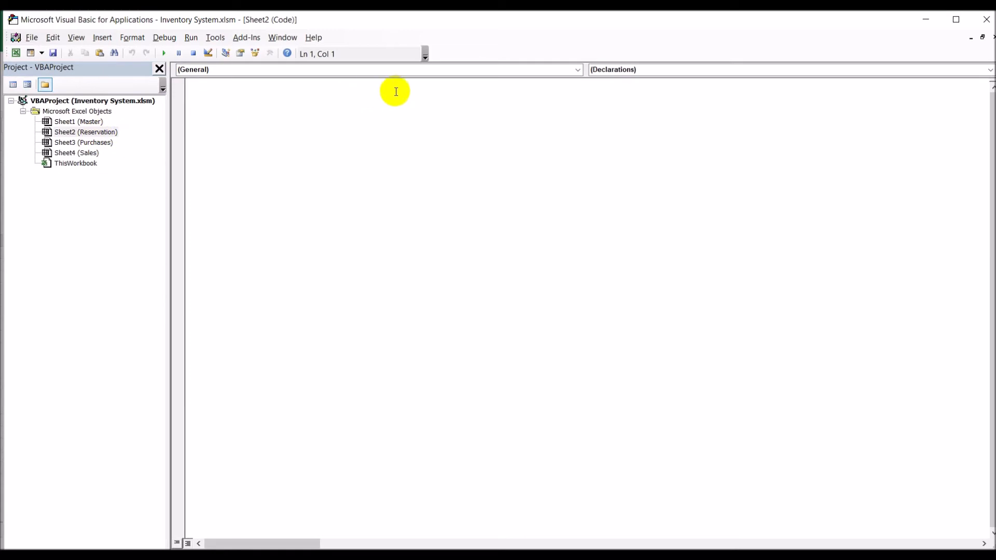
pyautogui.click(577, 70)
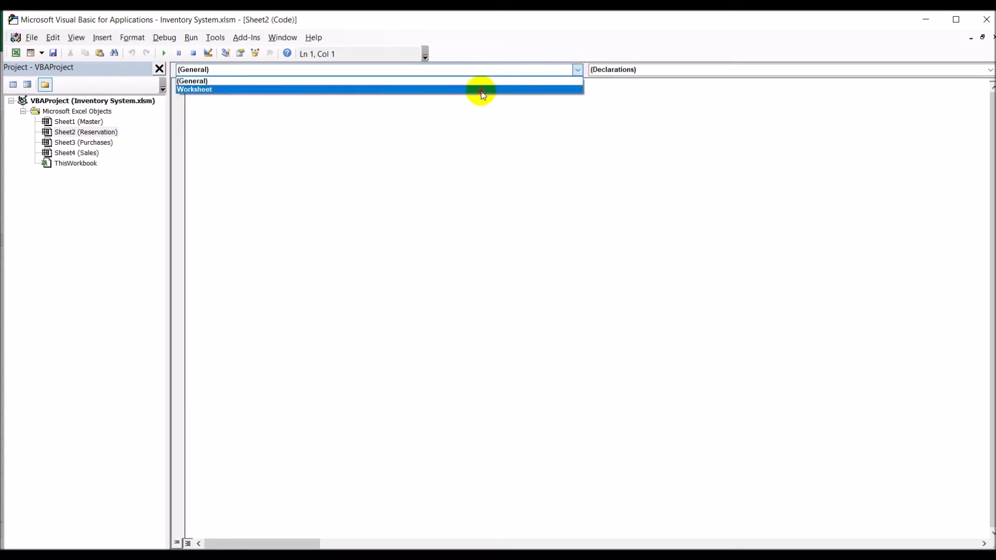
pyautogui.click(482, 90)
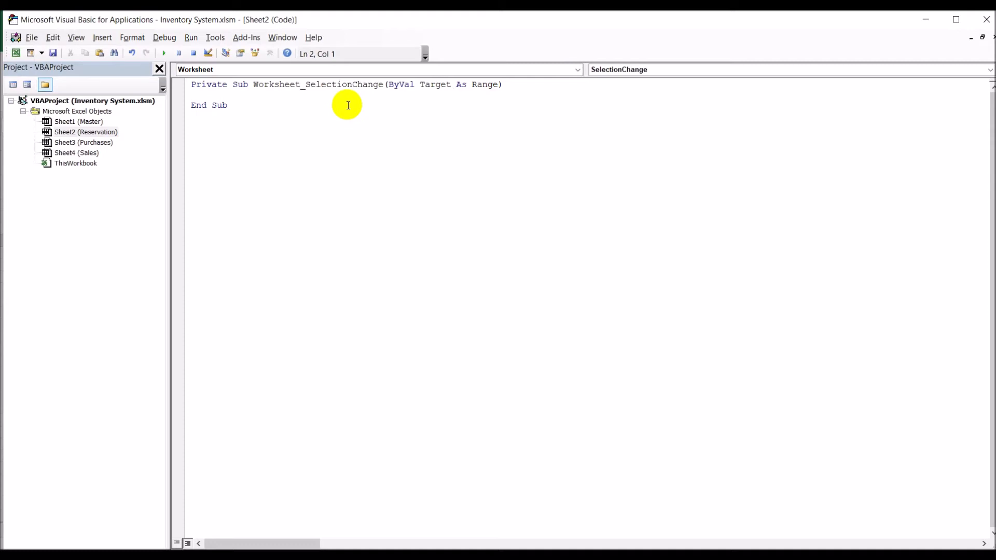
# Step: Write the line Range("BZ1").Value = ActiveCell.Address inside the Worksheet_SelectionChange procedure
pyautogui.write('Range(')
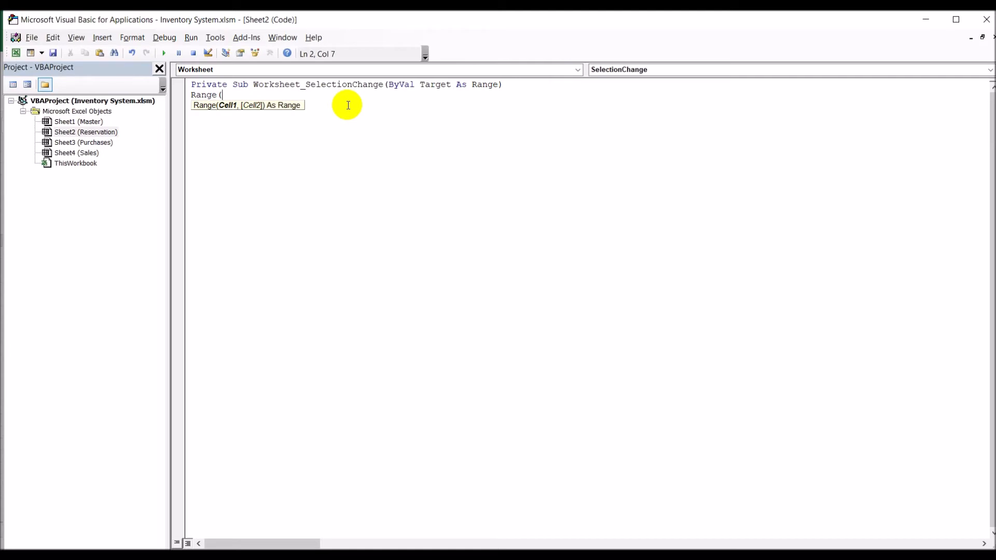
pyautogui.write('"BZ1").')
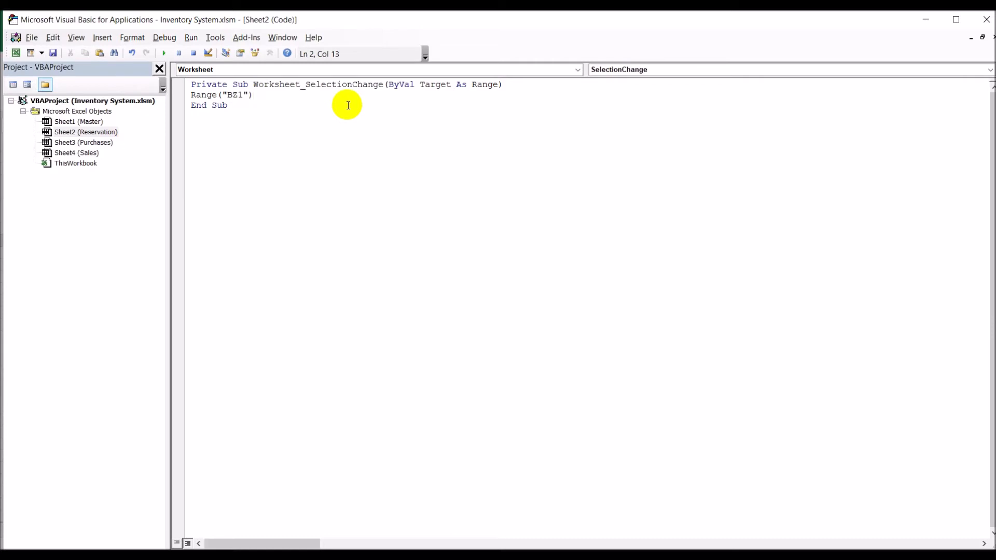
pyautogui.write('Value')
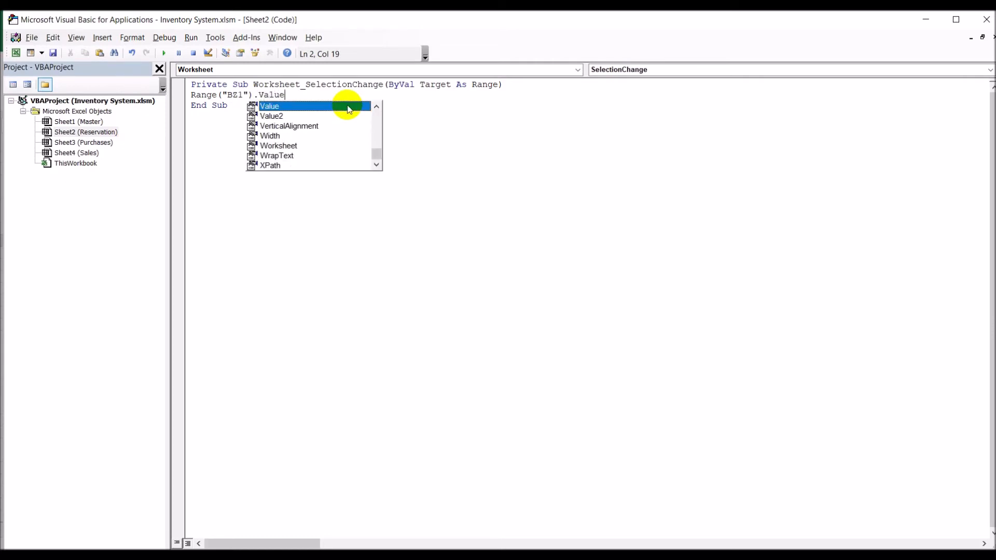
pyautogui.write('=')
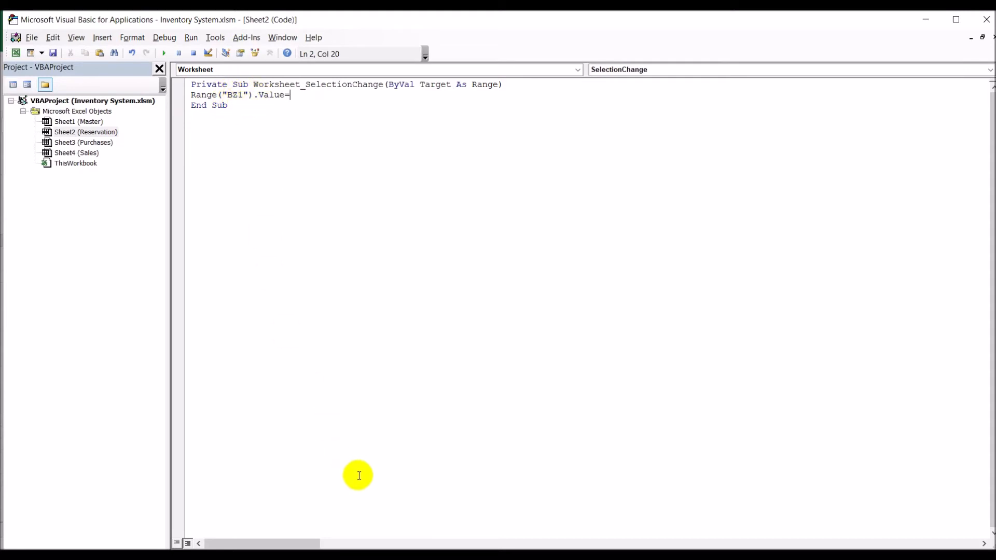
pyautogui.click(312, 555)
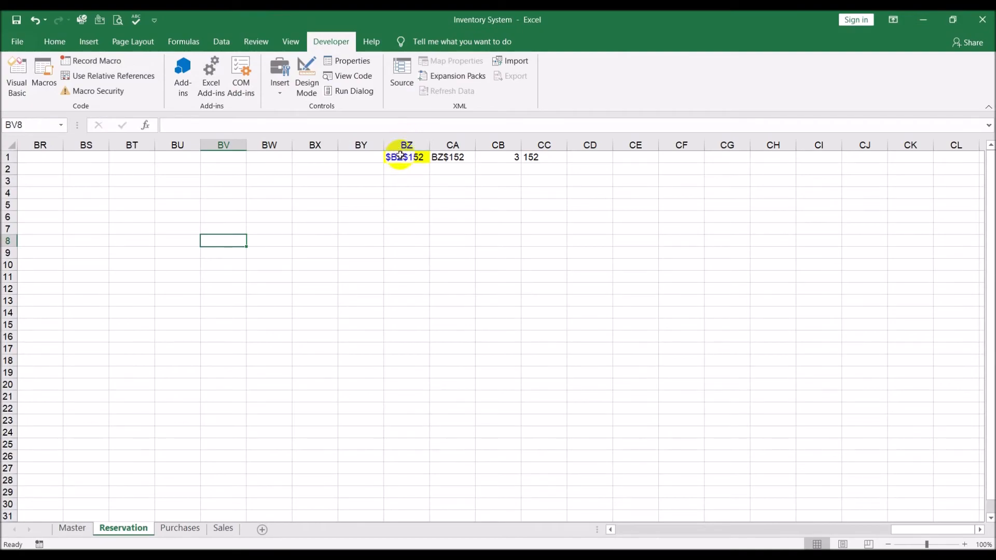
pyautogui.click(342, 555)
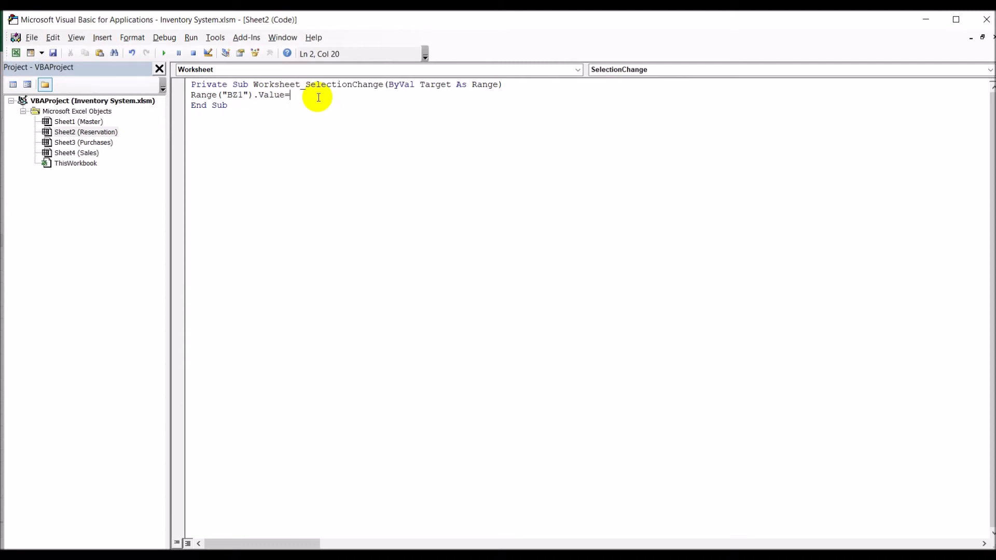
pyautogui.write('activecell.addr')
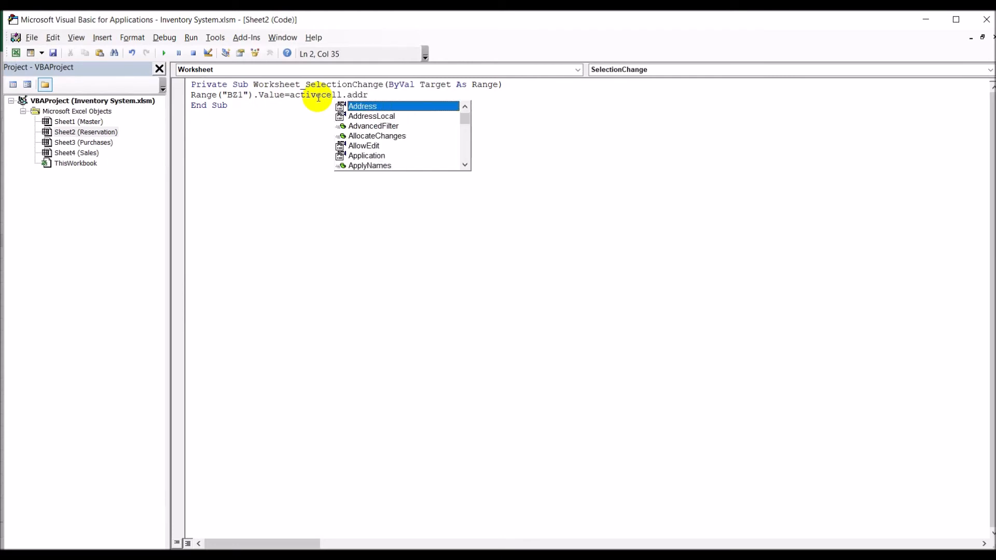
pyautogui.doubleClick(359, 106)
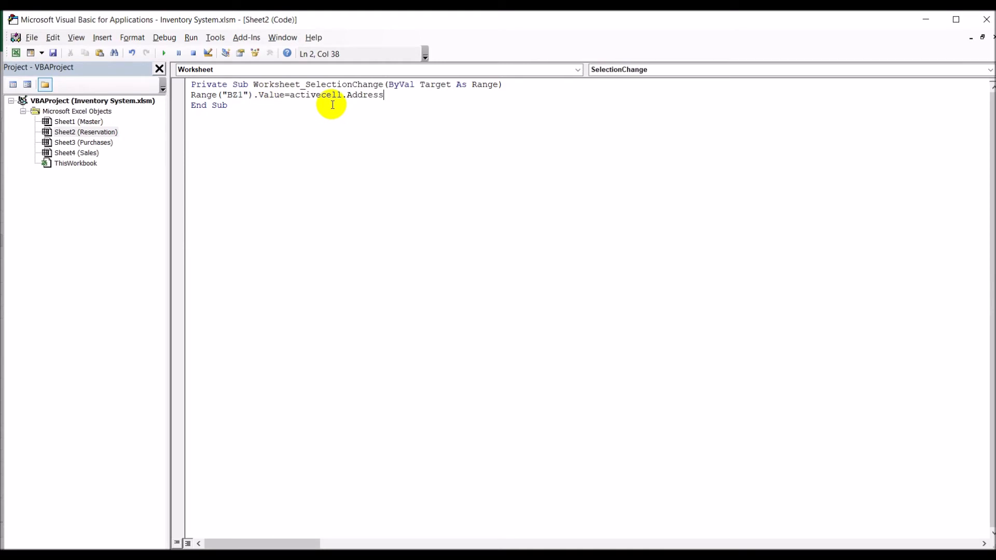
pyautogui.press('Return')
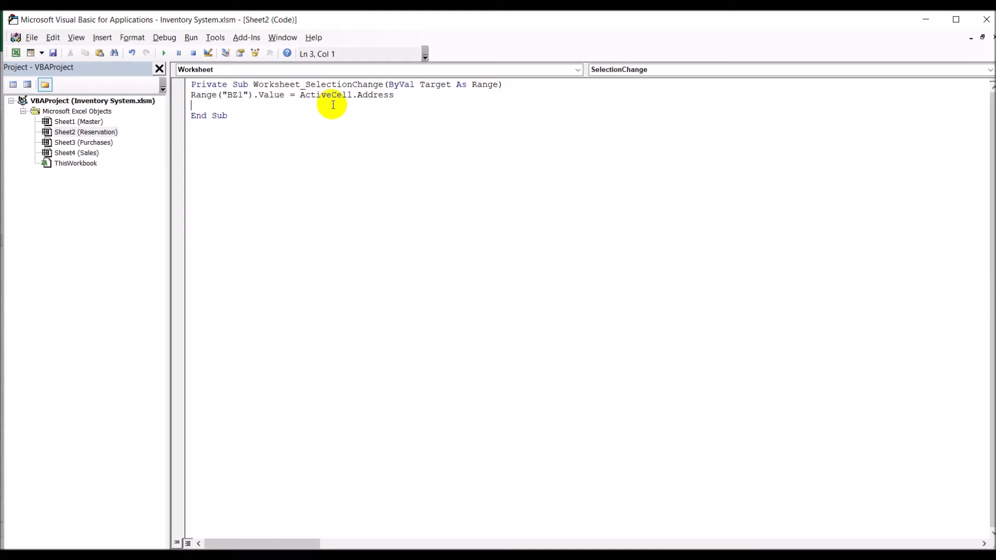
# Step: Review the helper cells on the Reservation sheet in Excel and return to the SelectionChange code in the Visual Basic editor
pyautogui.click(251, 555)
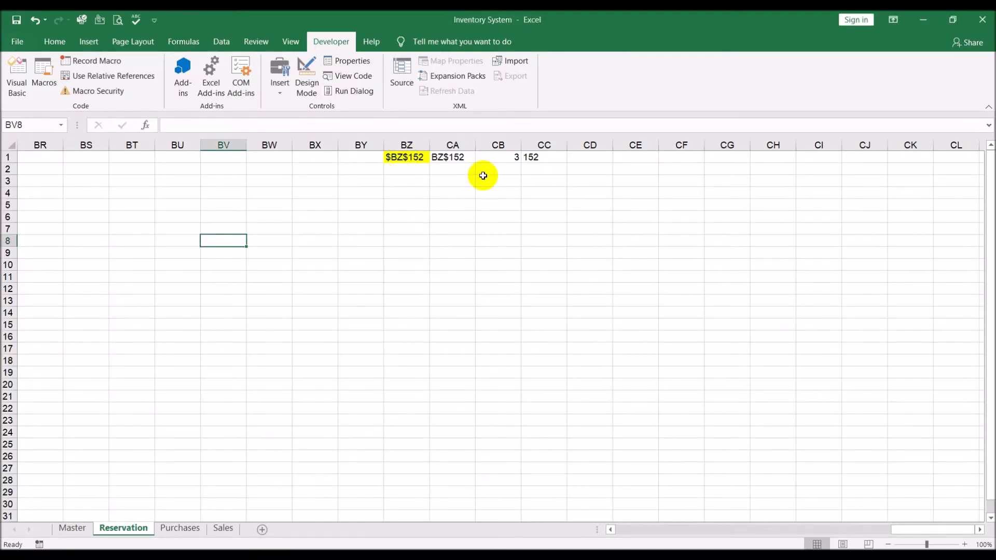
pyautogui.moveTo(306, 555)
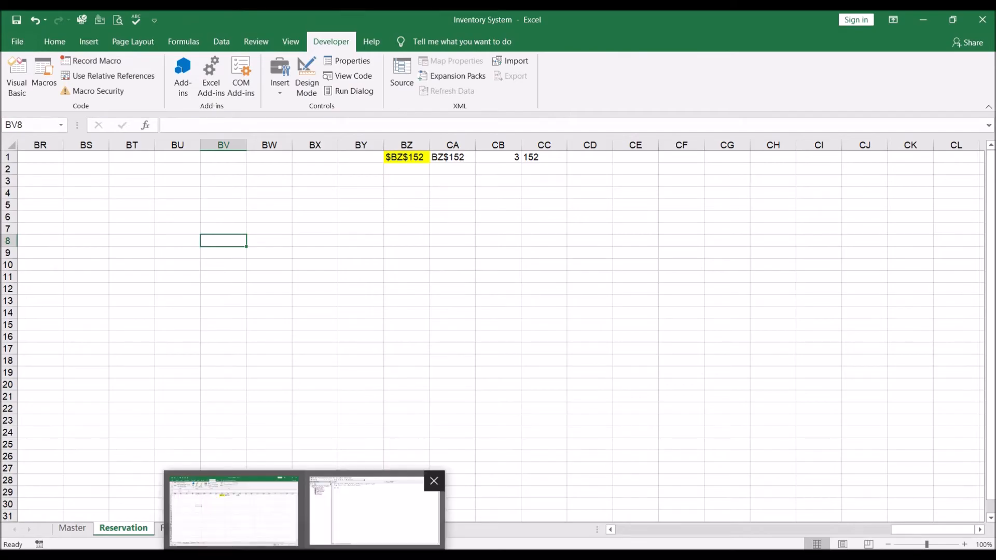
pyautogui.click(372, 542)
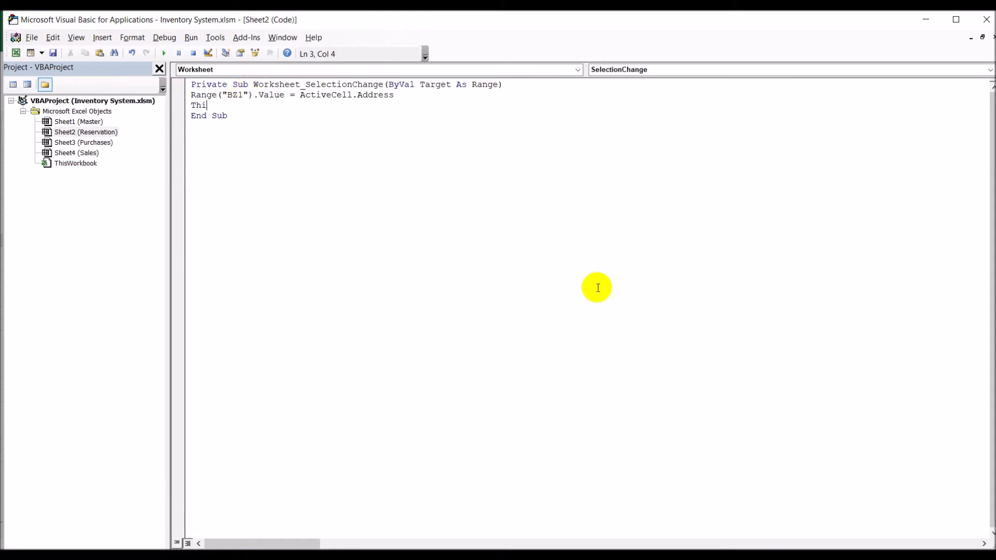
# Step: Add the line ThisWorkbook.RefreshAll below the BZ1 assignment in the SelectionChange procedure and close the Visual Basic editor
pyautogui.write('sh')
pyautogui.press('BackSpace')
pyautogui.press('BackSpace')
pyautogui.press('BackSpace')
pyautogui.press('BackSpace')
pyautogui.write('book.refr')
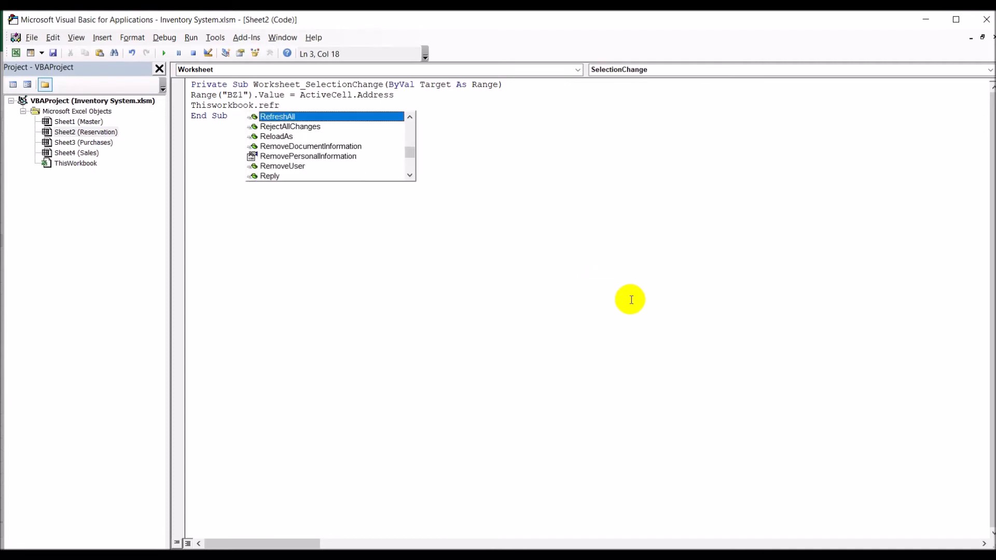
pyautogui.doubleClick(306, 117)
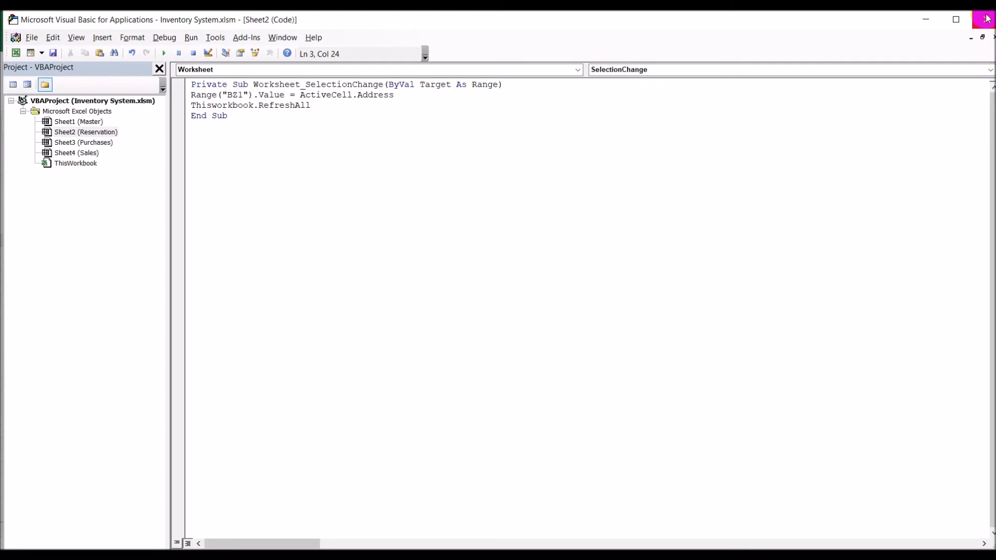
pyautogui.click(986, 19)
# Step: Select cells in different rows and columns of the Reservation sheet to check how BZ1 to CC1 update
pyautogui.click(681, 288)
pyautogui.click(403, 265)
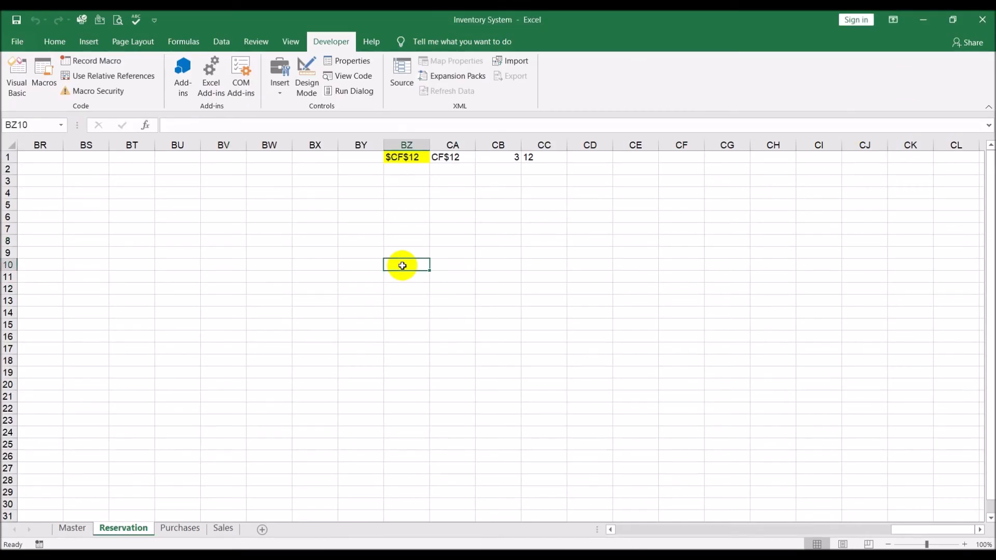
pyautogui.click(402, 239)
pyautogui.click(608, 240)
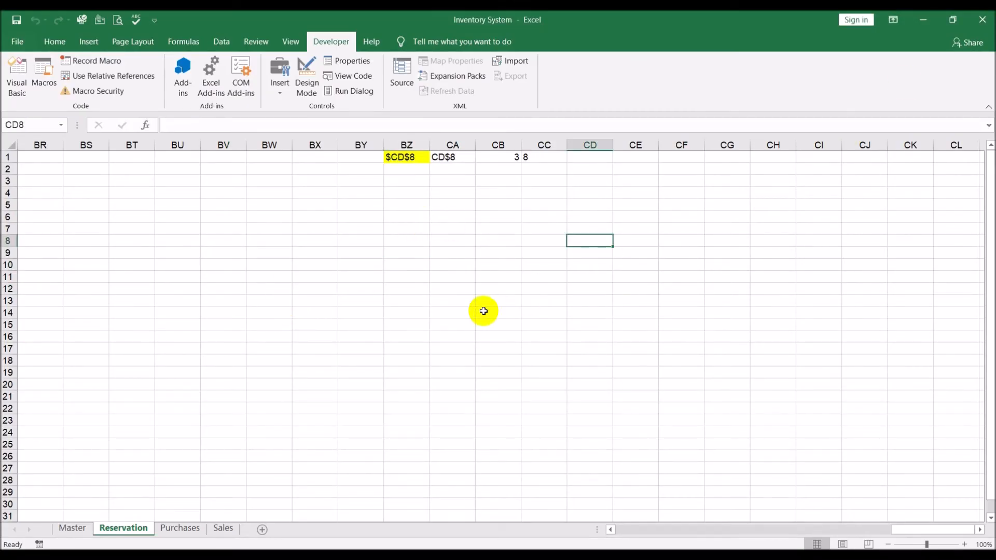
pyautogui.click(484, 310)
pyautogui.click(334, 265)
pyautogui.click(325, 206)
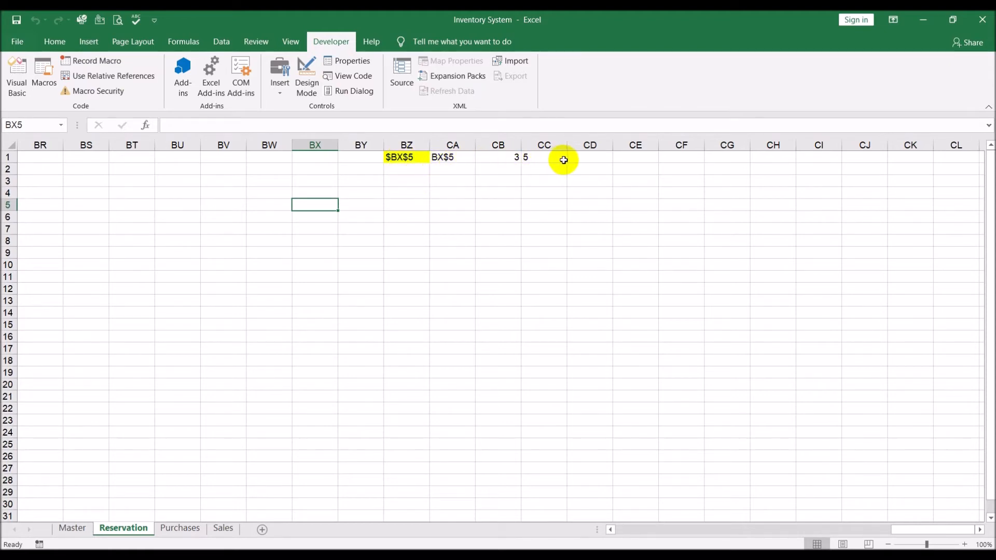
# Step: Inspect the helper formulas in CA1 and CB1, and check the row number extracted in CC1 for other selected cells
pyautogui.click(451, 158)
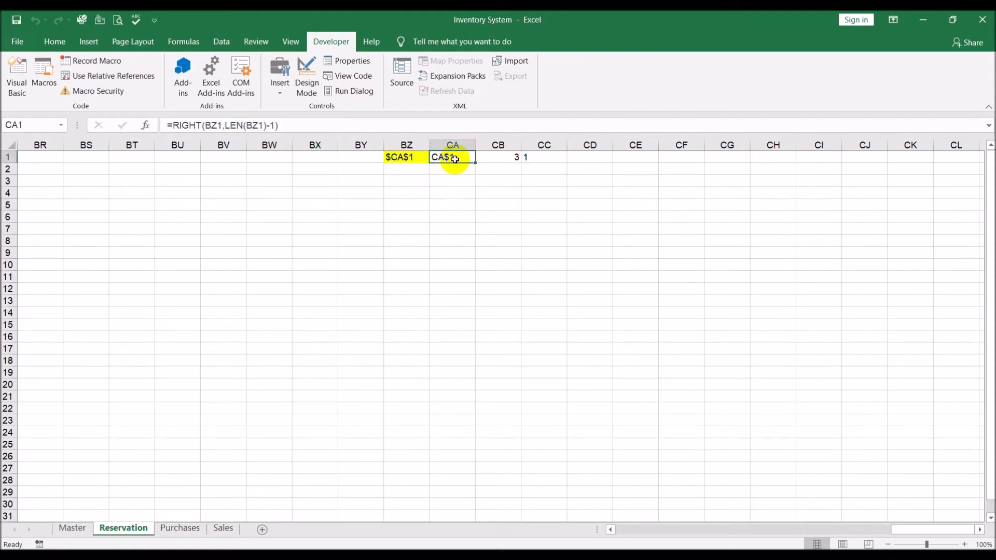
pyautogui.click(501, 157)
pyautogui.click(538, 166)
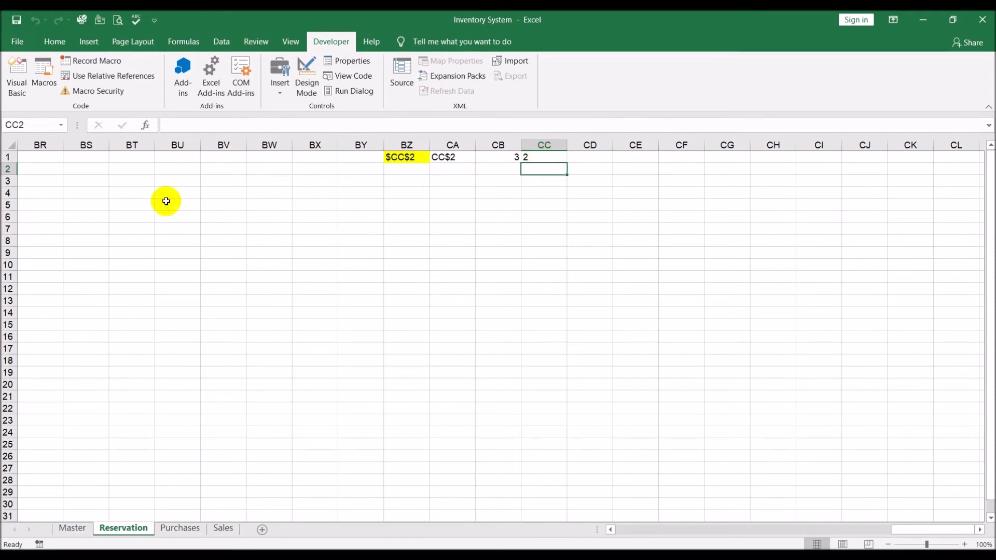
pyautogui.click(37, 214)
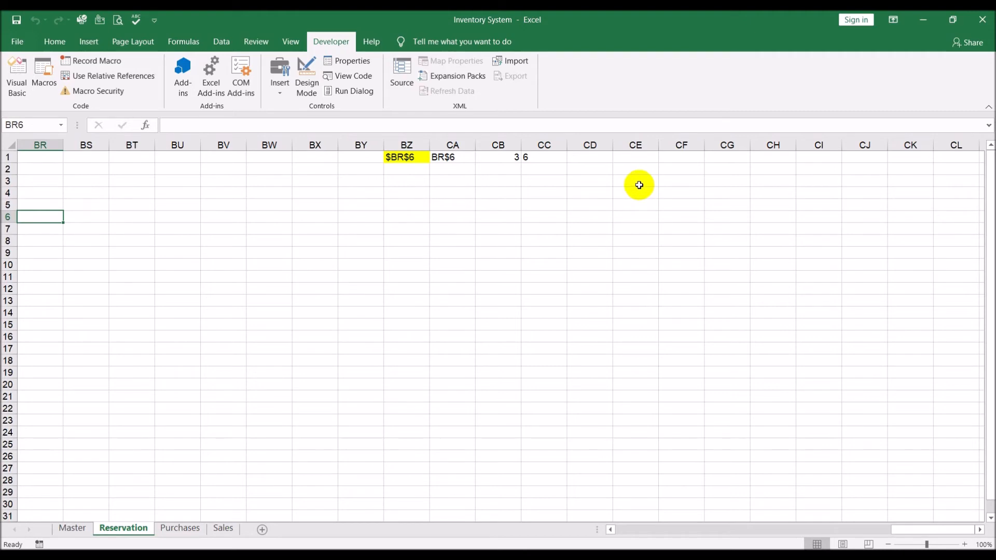
# Step: Enter =INDIRECT("A"&CC1) in cell CD1 of the Reservation sheet to return the active row's Item_Category
pyautogui.click(593, 155)
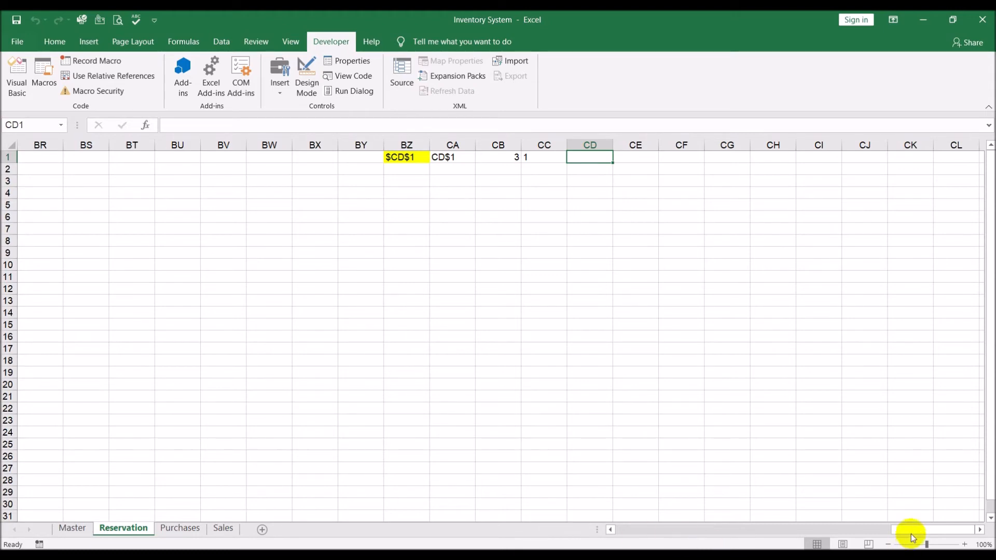
pyautogui.moveTo(913, 538); pyautogui.dragTo(515, 519)
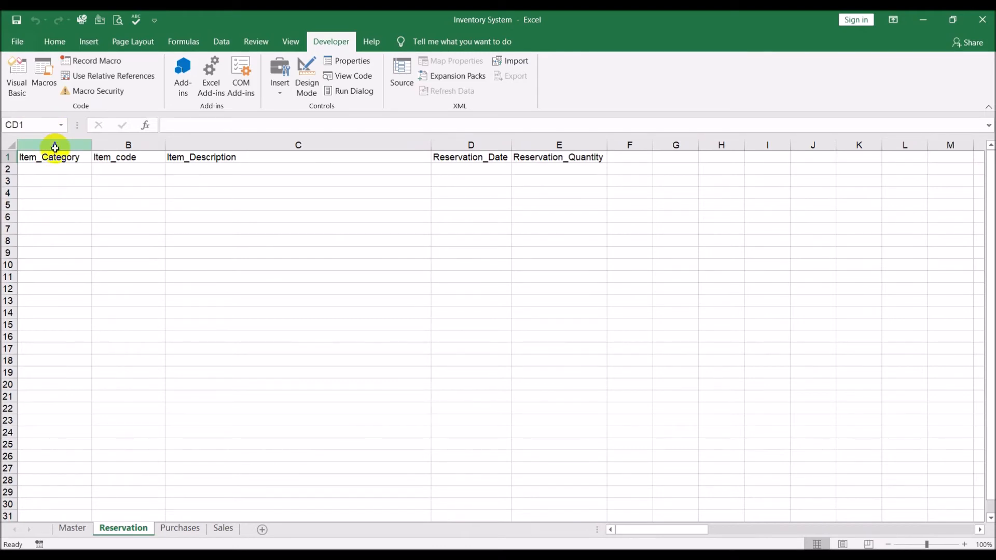
pyautogui.moveTo(686, 527); pyautogui.dragTo(688, 528)
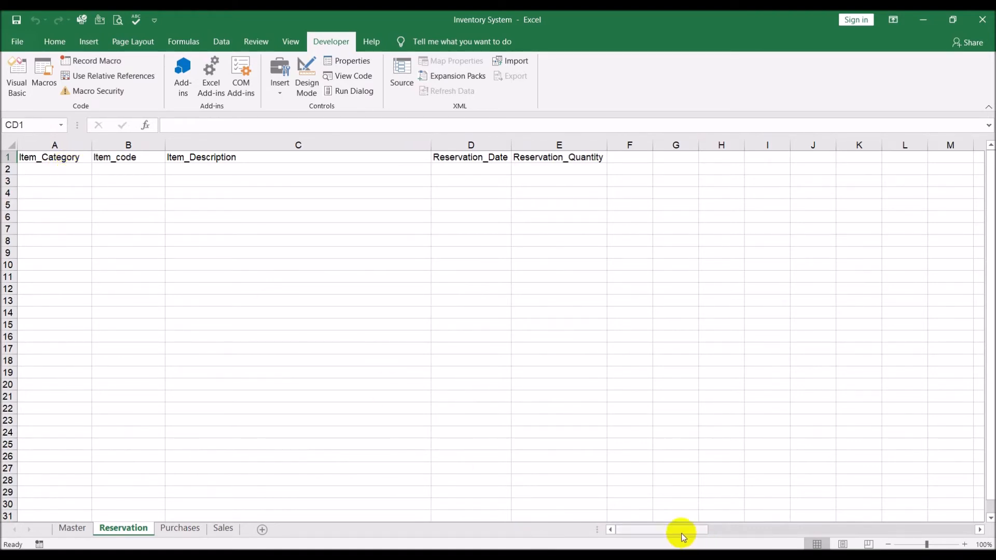
pyautogui.moveTo(681, 531); pyautogui.dragTo(989, 506)
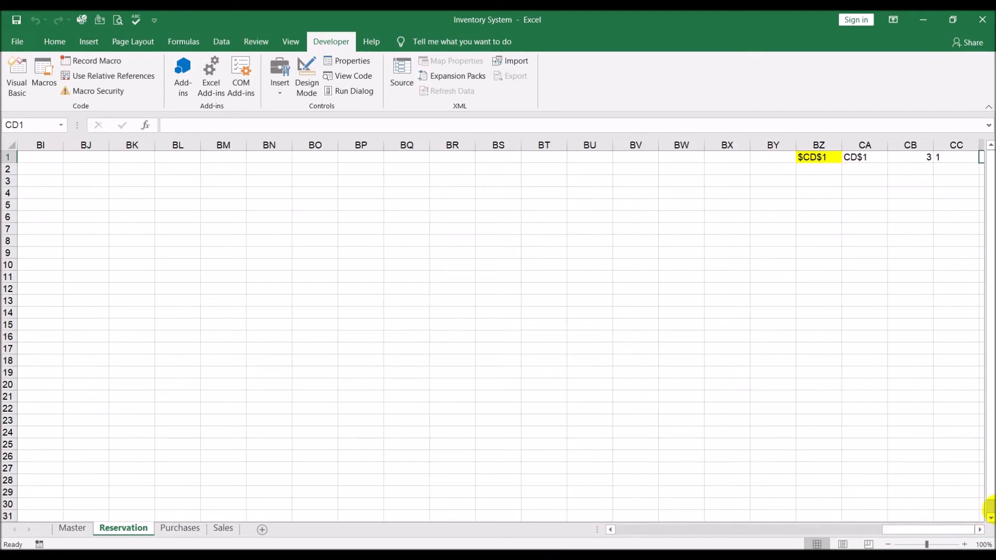
pyautogui.click(979, 529)
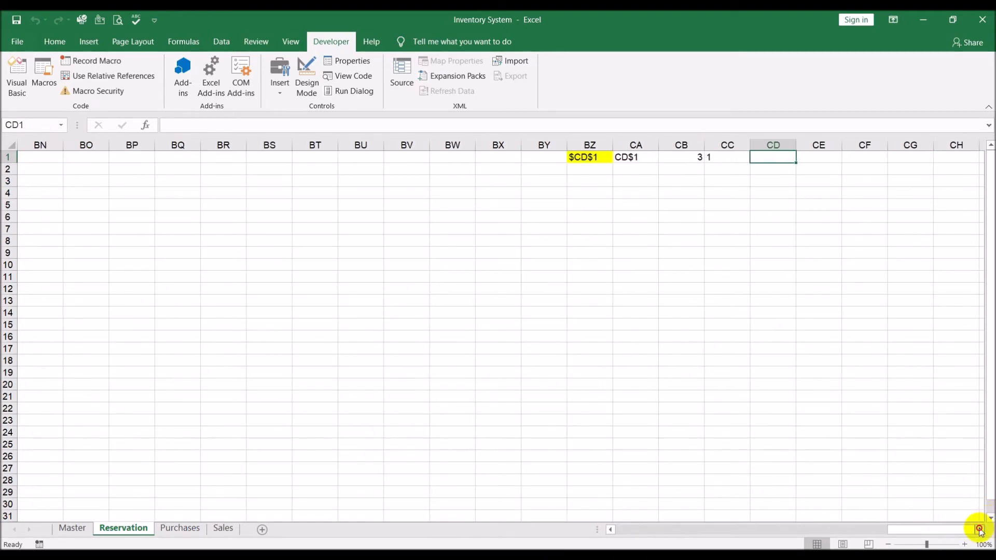
pyautogui.write('=ind')
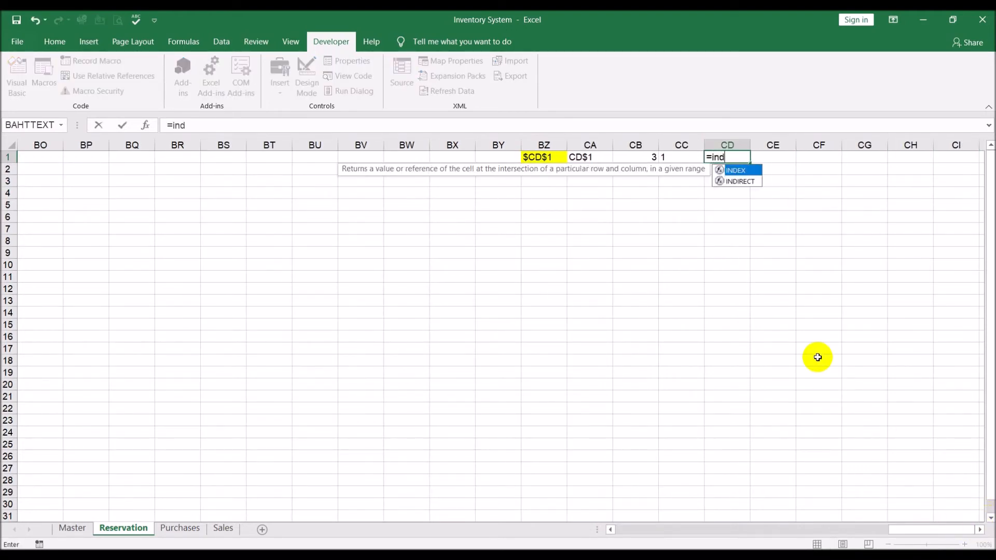
pyautogui.write('irect')
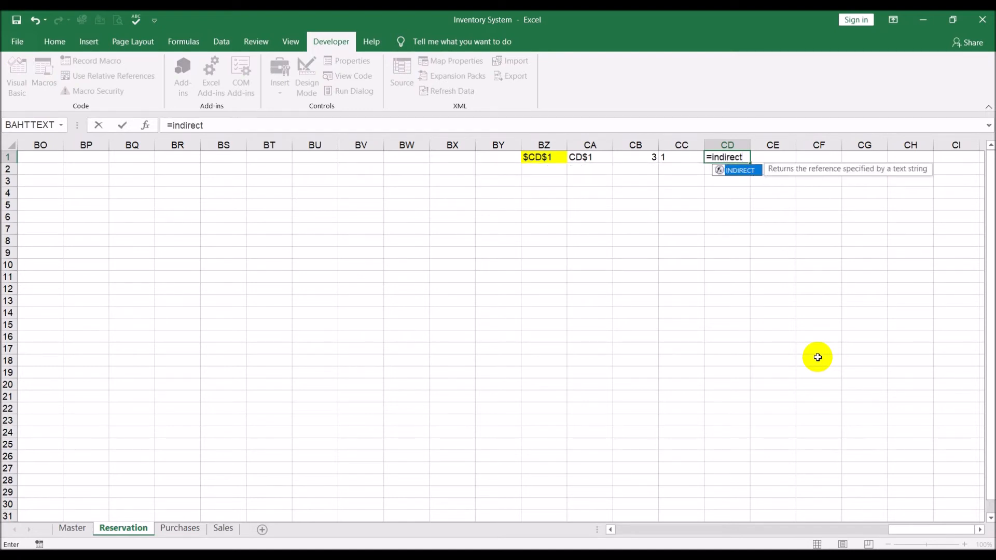
pyautogui.write('("A"&')
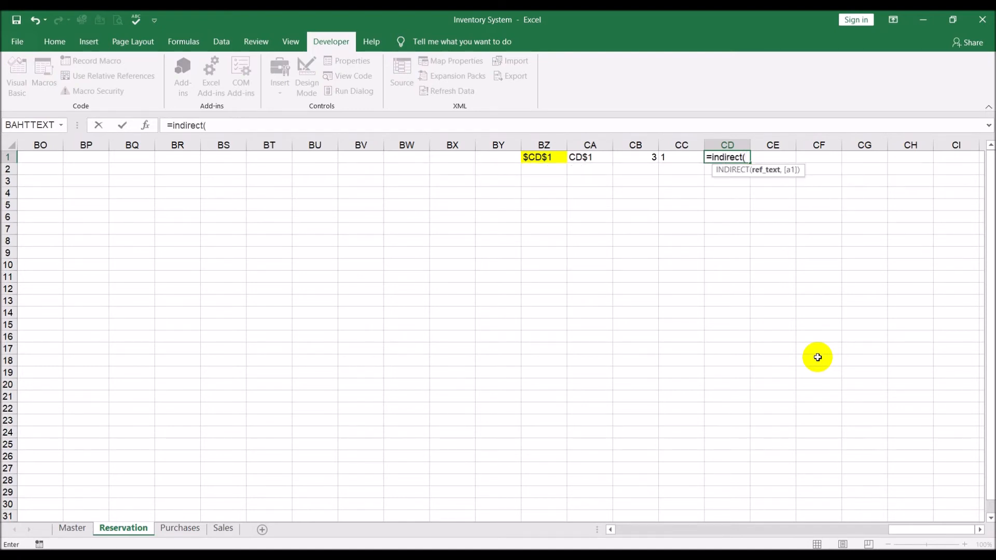
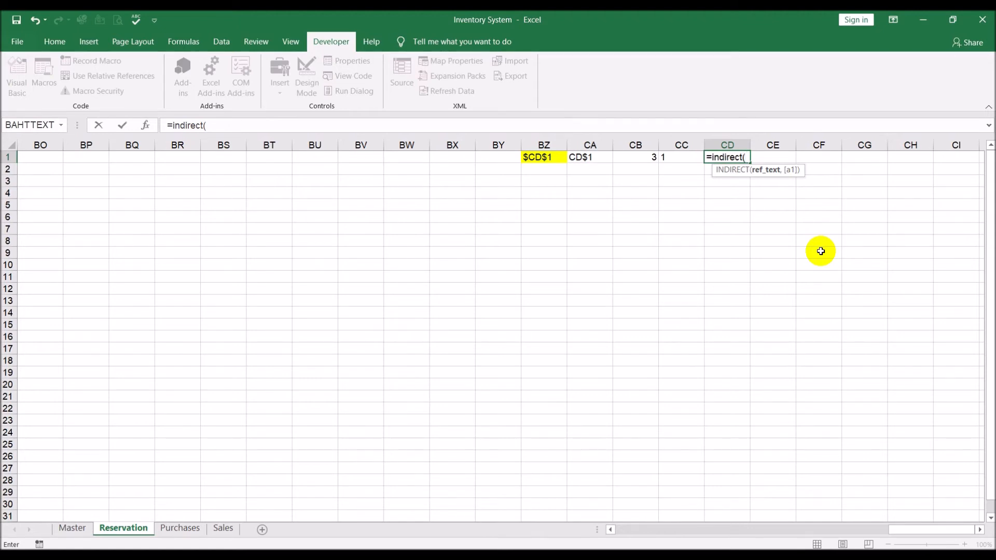
pyautogui.write('A"&')
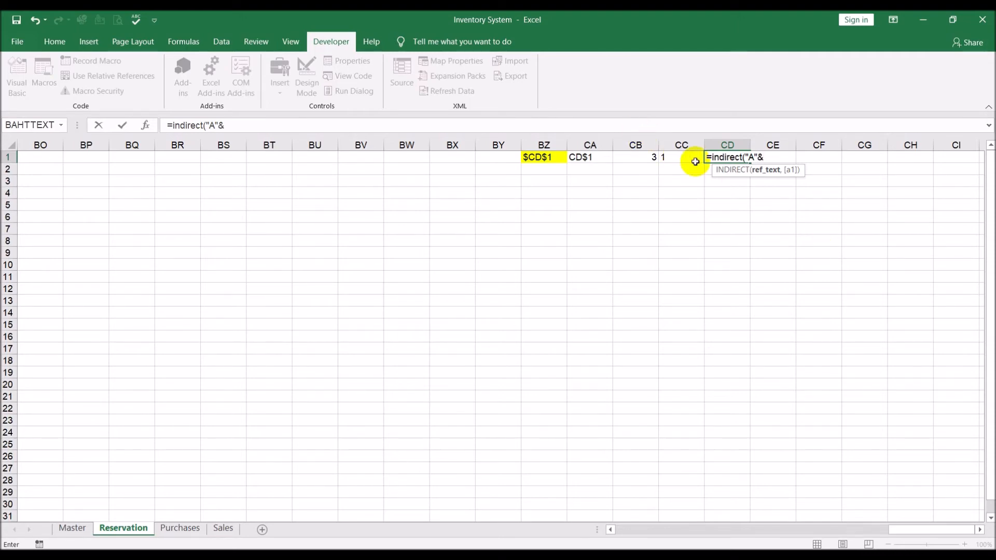
pyautogui.click(686, 159)
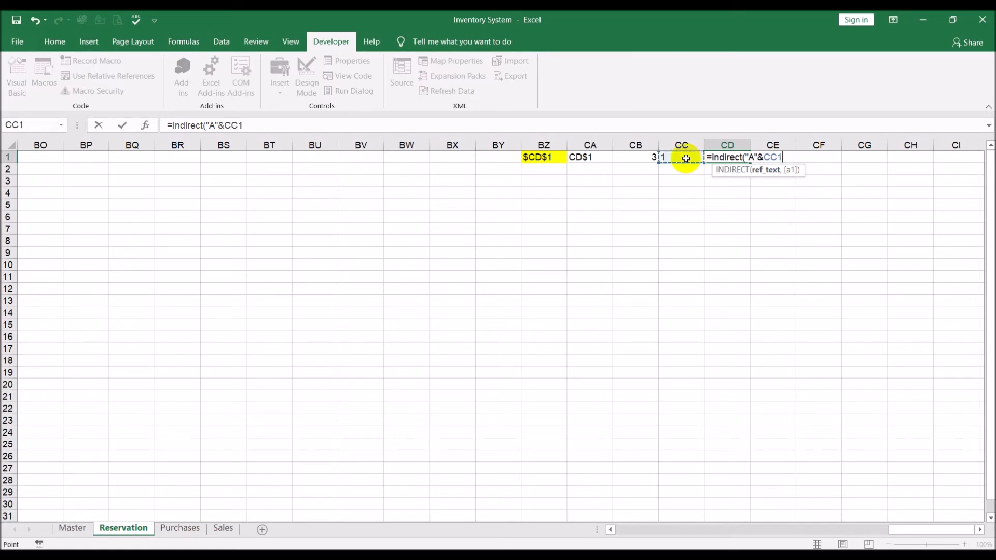
pyautogui.write(')')
pyautogui.press('Return')
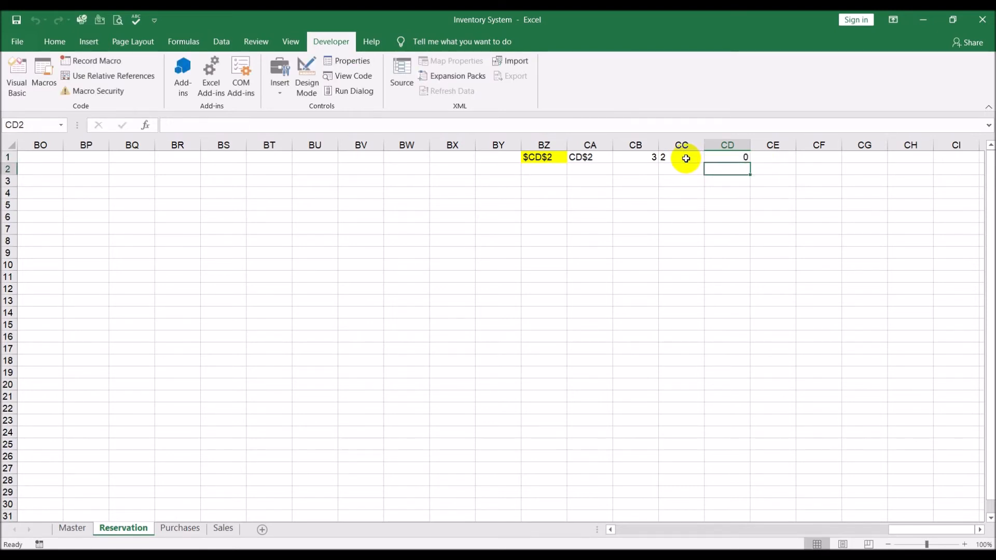
# Step: Select cells in several rows, including CD1, to test what the INDIRECT formula returns
pyautogui.click(663, 205)
pyautogui.click(625, 206)
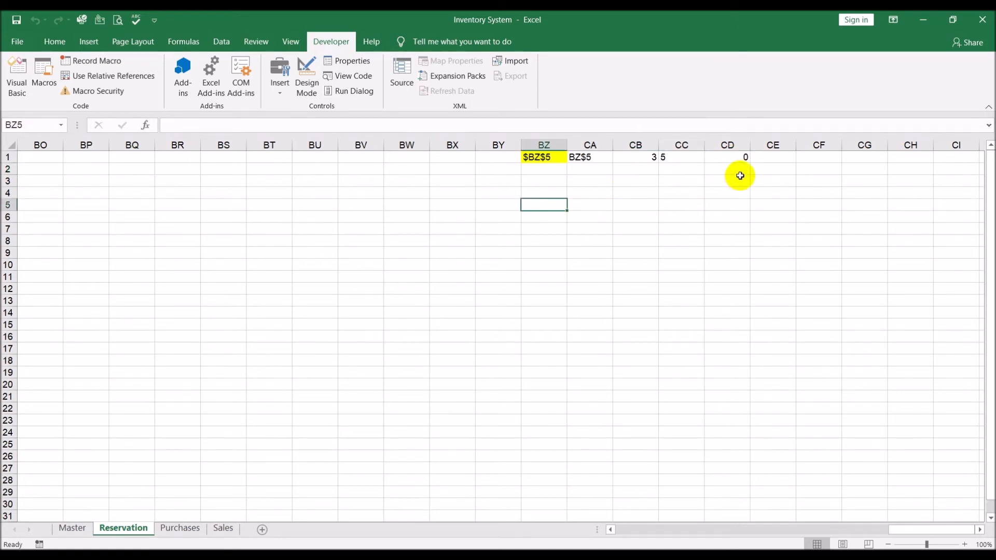
pyautogui.click(726, 159)
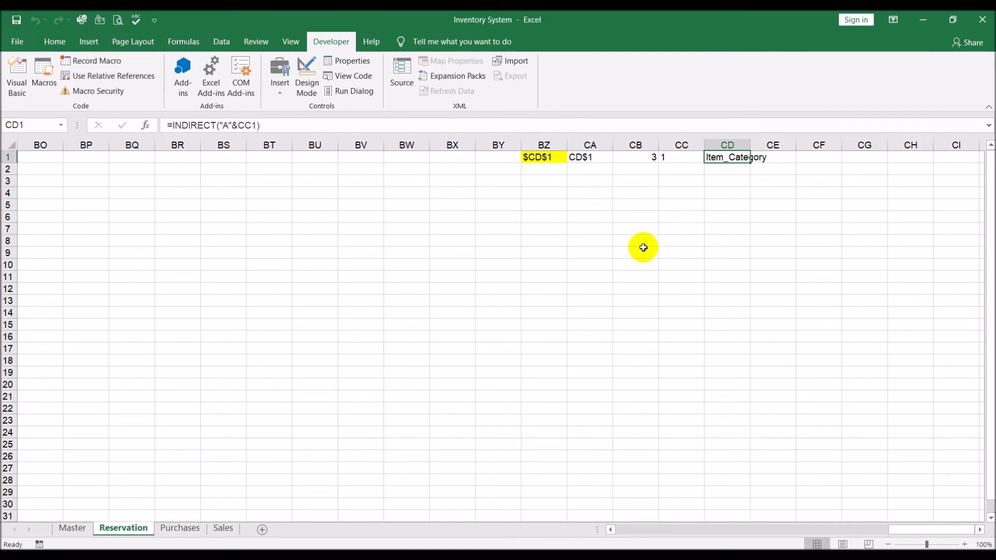
pyautogui.click(544, 275)
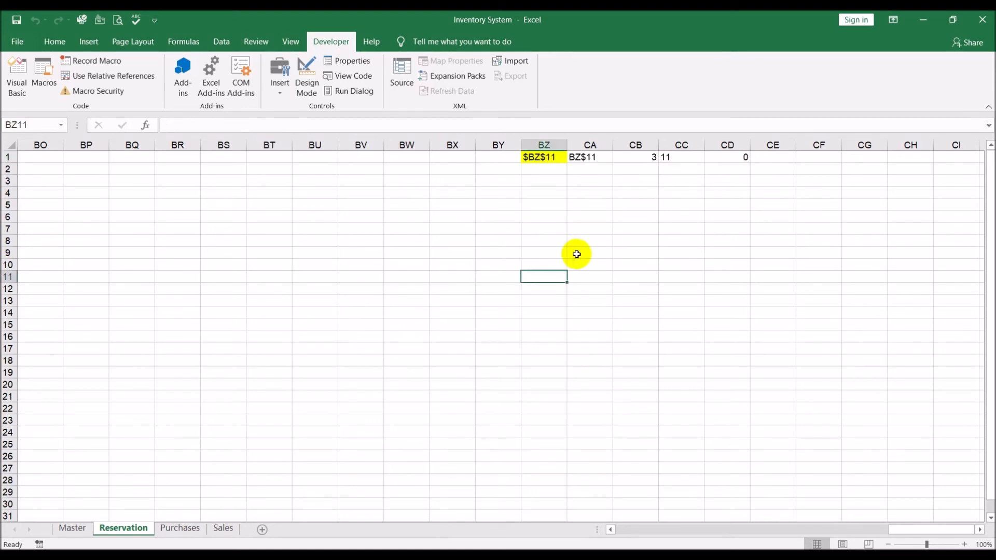
# Step: Hide columns F through BX on the Reservation sheet to bring the helper cells beside the entry columns
pyautogui.moveTo(917, 528); pyautogui.dragTo(137, 409)
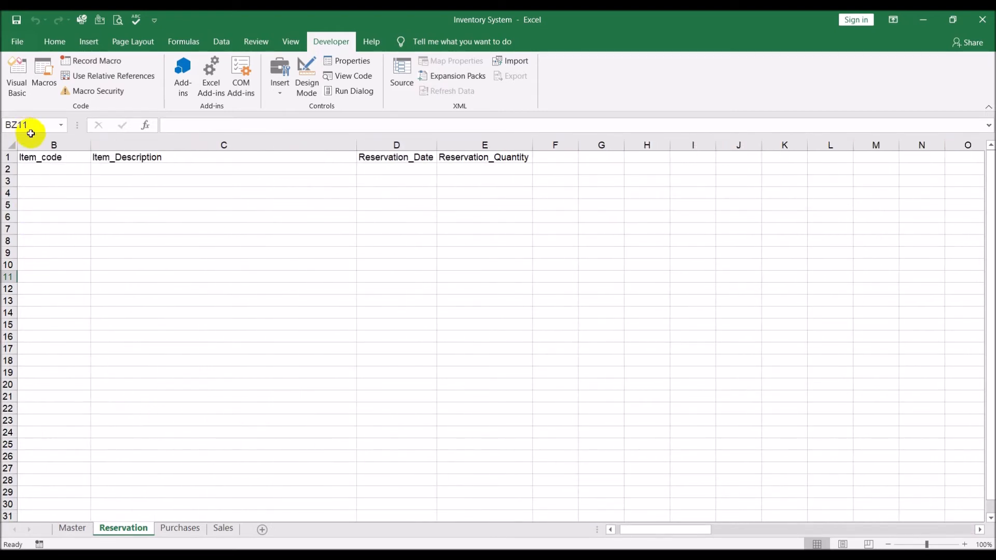
pyautogui.moveTo(630, 529); pyautogui.dragTo(556, 517)
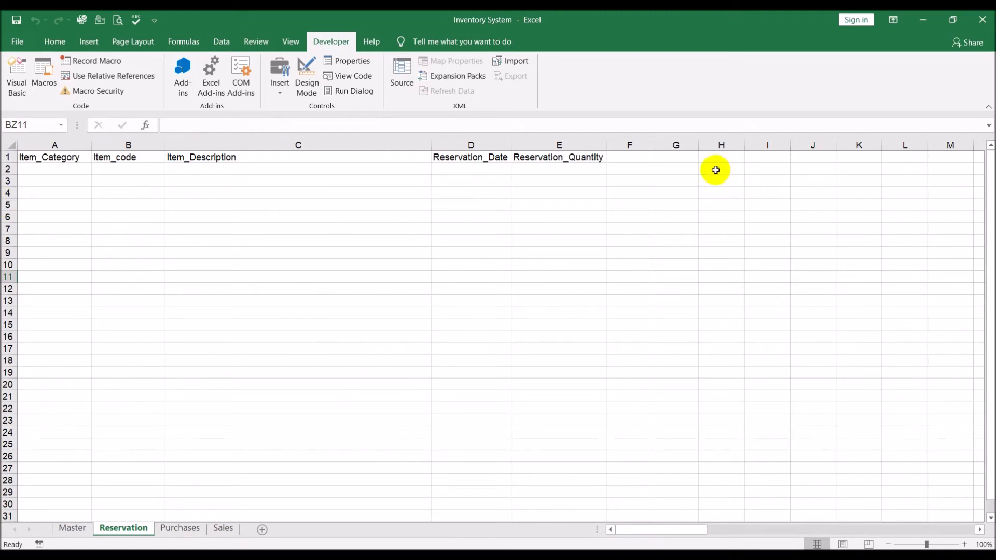
pyautogui.click(634, 148)
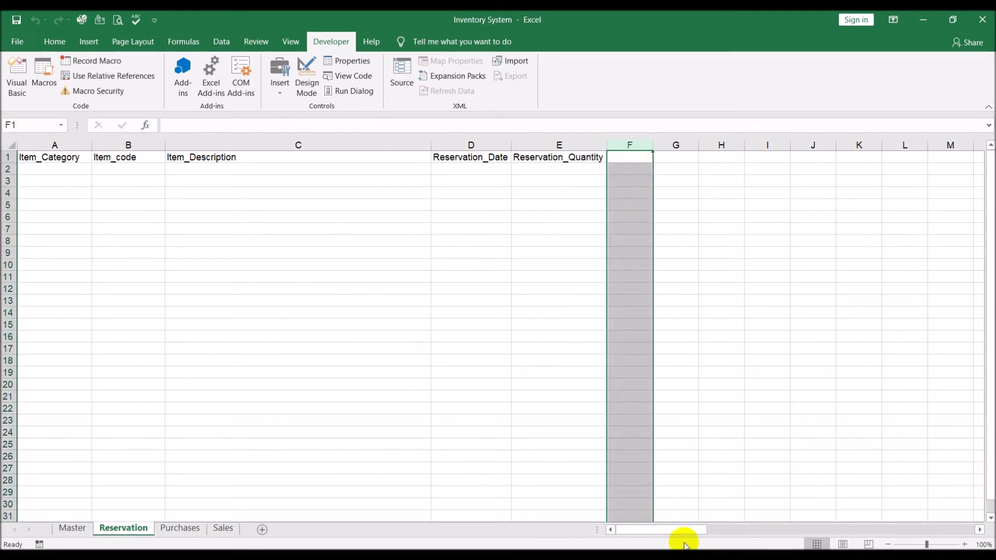
pyautogui.moveTo(669, 534); pyautogui.dragTo(969, 534)
pyautogui.keyDown('shift'); pyautogui.click(680, 147); pyautogui.keyUp('shift')
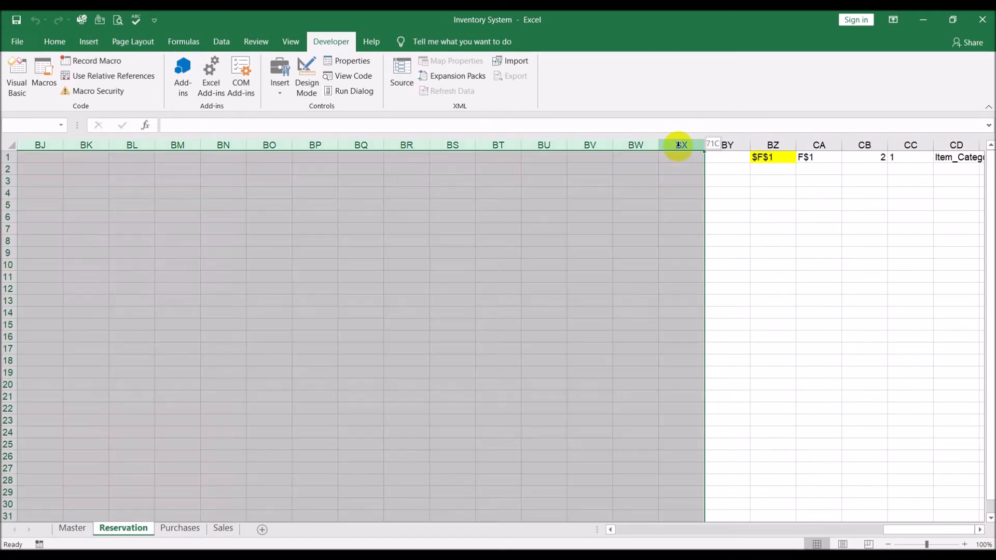
pyautogui.rightClick(679, 149)
pyautogui.click(707, 318)
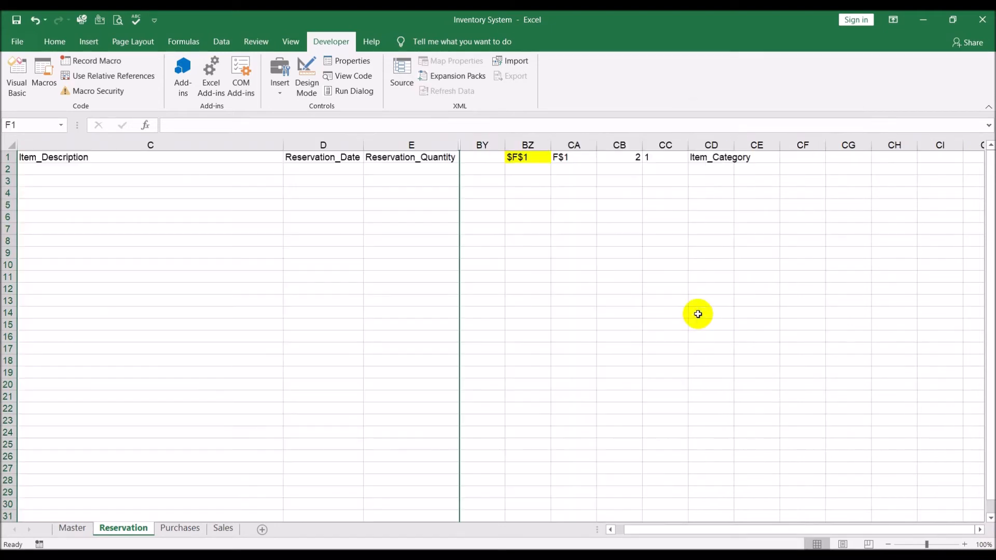
pyautogui.moveTo(824, 530); pyautogui.dragTo(777, 525)
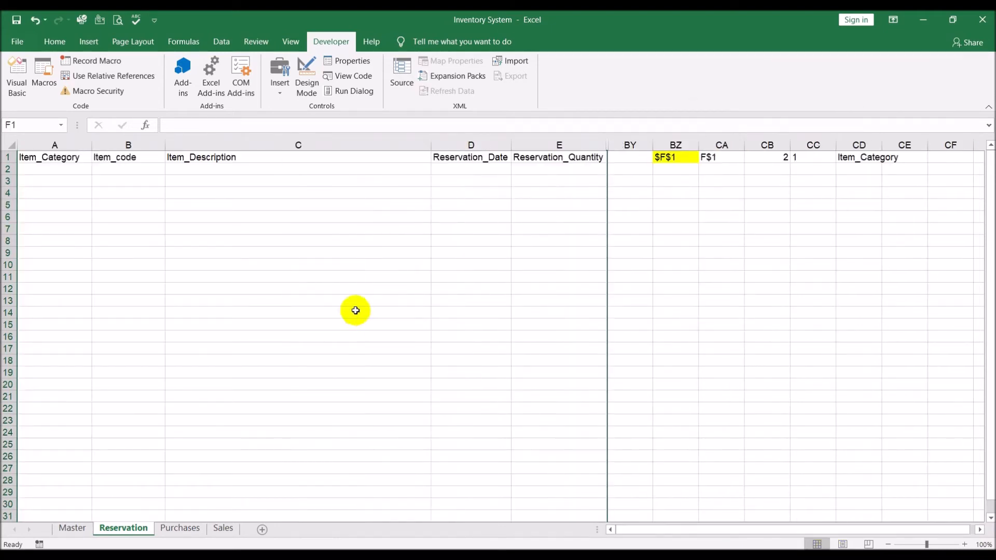
# Step: Enter Keyboard as the Item_Category in A2 and select C2 to check the category returned in CD1
pyautogui.click(40, 169)
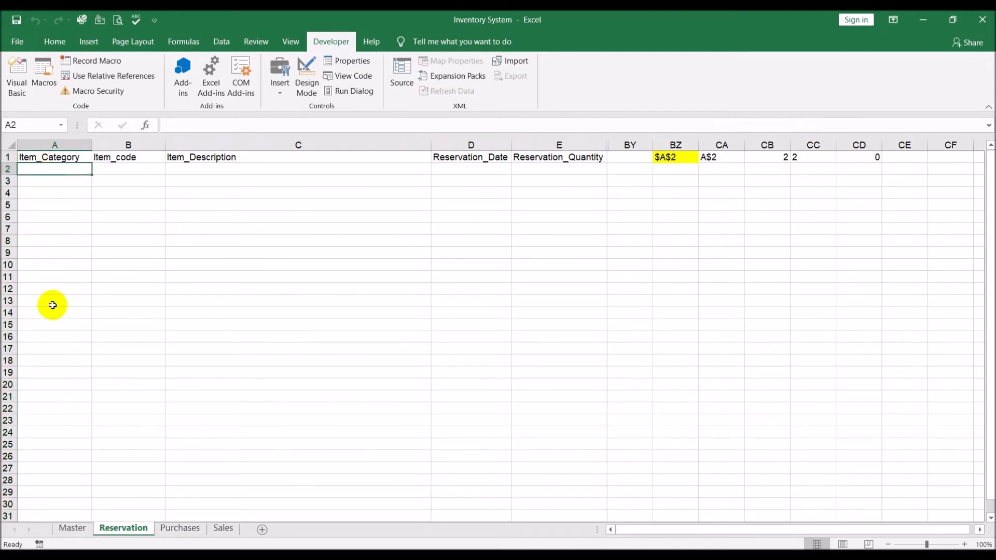
pyautogui.write('Keyboard')
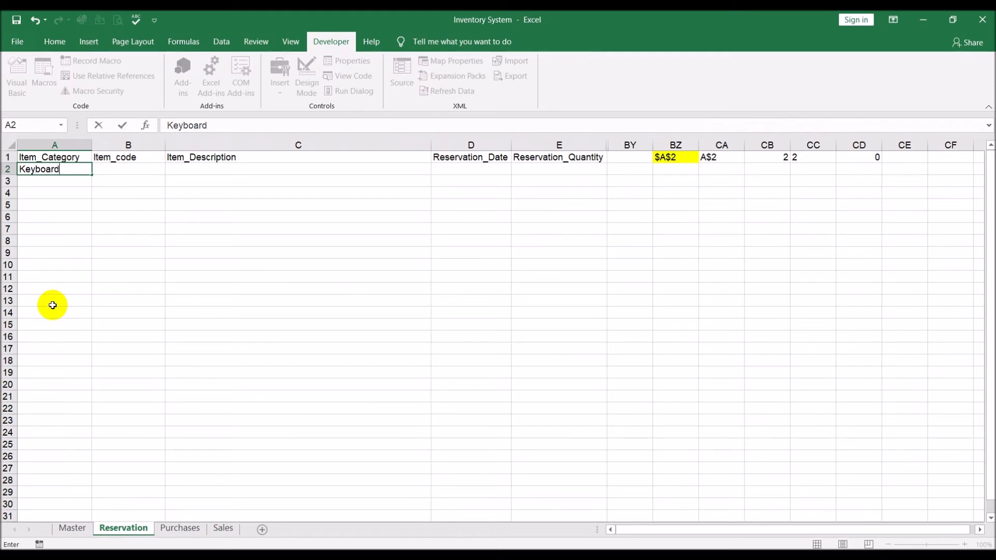
pyautogui.press('Return')
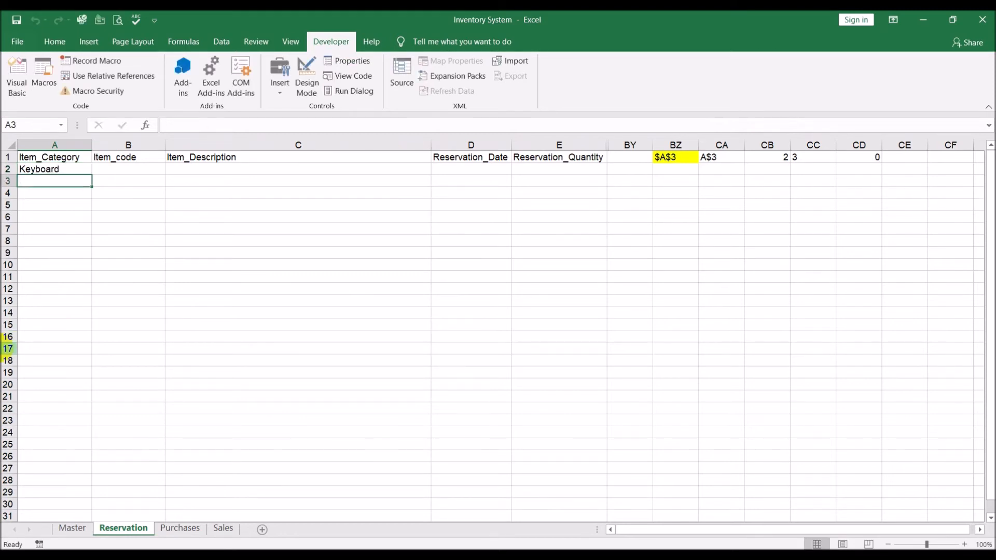
pyautogui.click(245, 168)
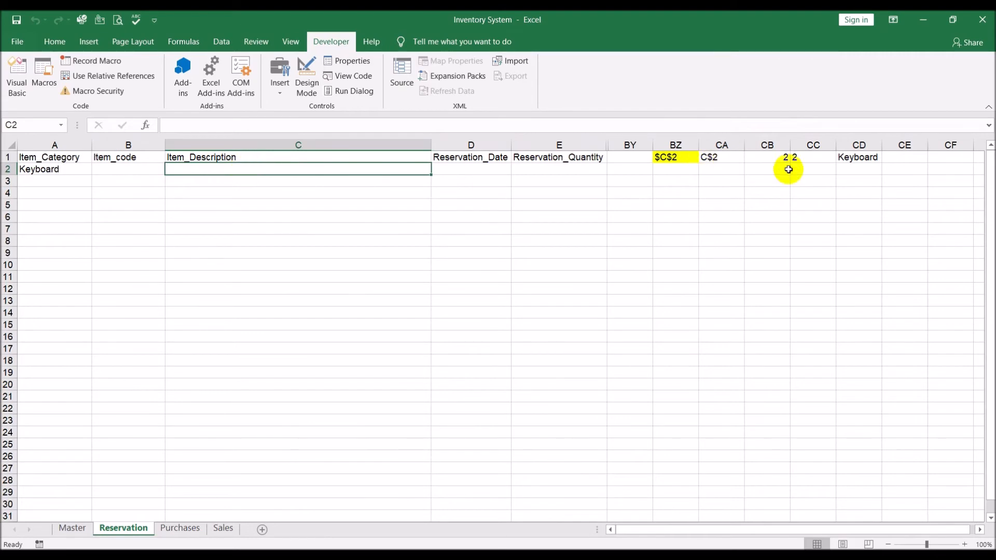
# Step: Copy the HARD DRIVE category from cell A4 of the Master sheet into cell A3 of the Reservation sheet
pyautogui.click(45, 181)
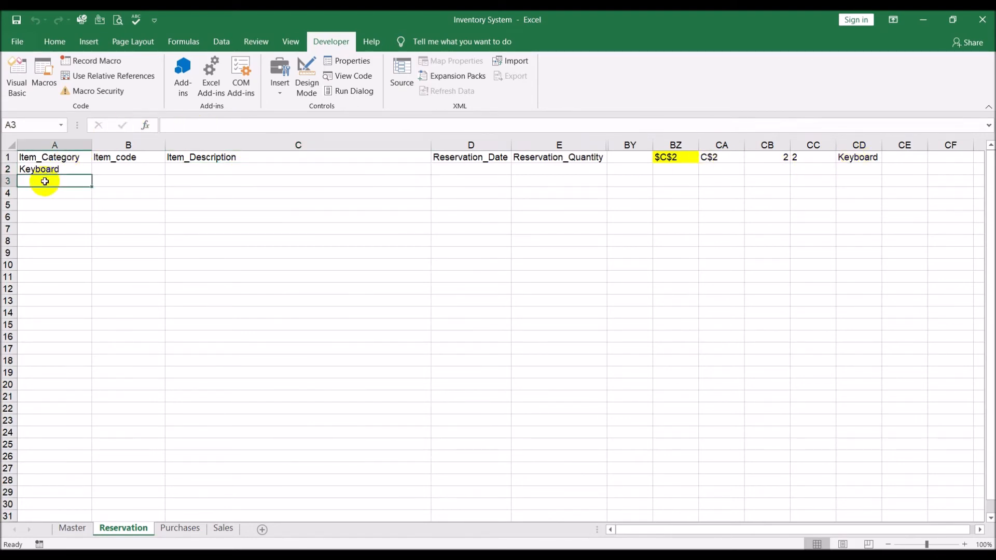
pyautogui.click(72, 528)
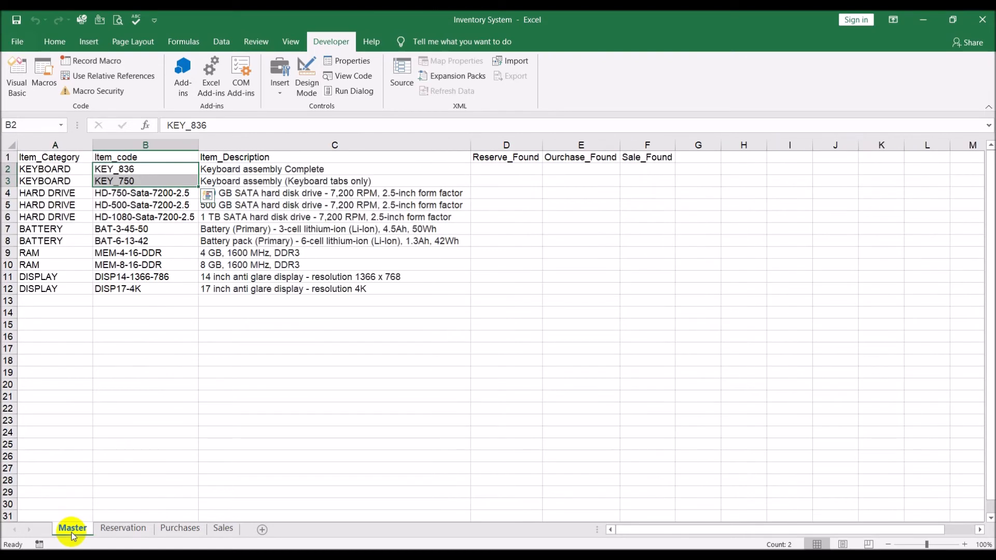
pyautogui.click(61, 190)
pyautogui.hotkey('ctrl', 'c')
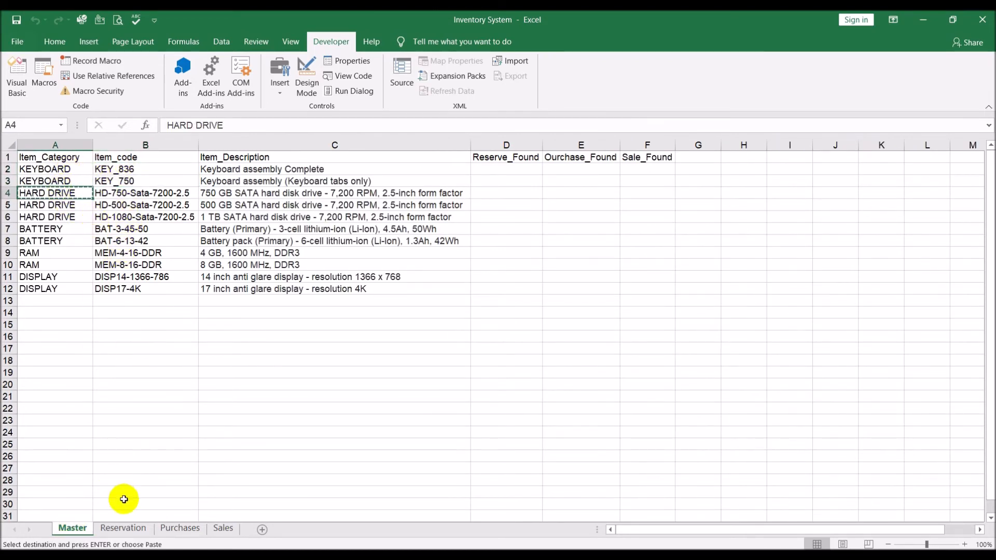
pyautogui.click(127, 529)
pyautogui.hotkey('ctrl', 'v')
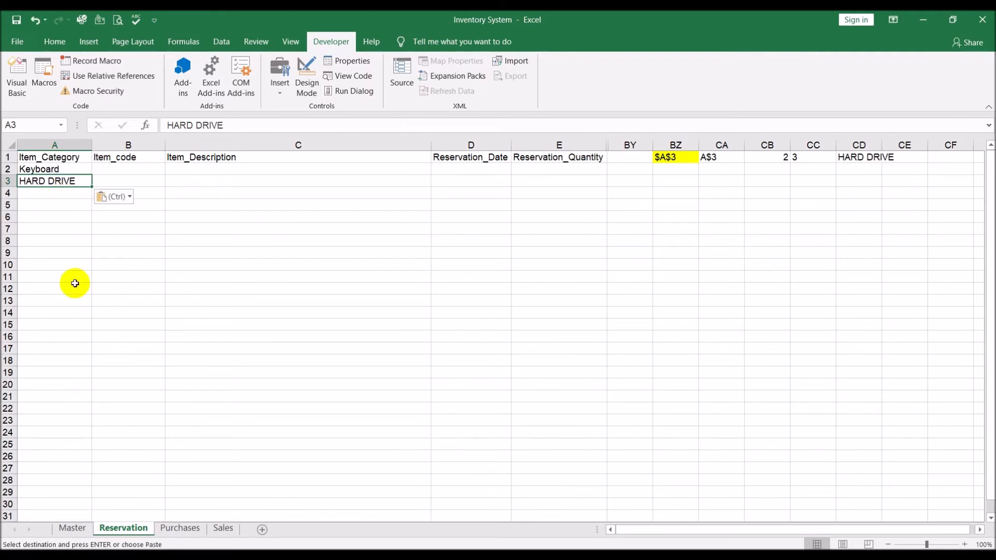
# Step: Copy the BATTERY category from cell A7 of the Master sheet into cell A4 of the Reservation sheet
pyautogui.click(72, 528)
pyautogui.click(58, 228)
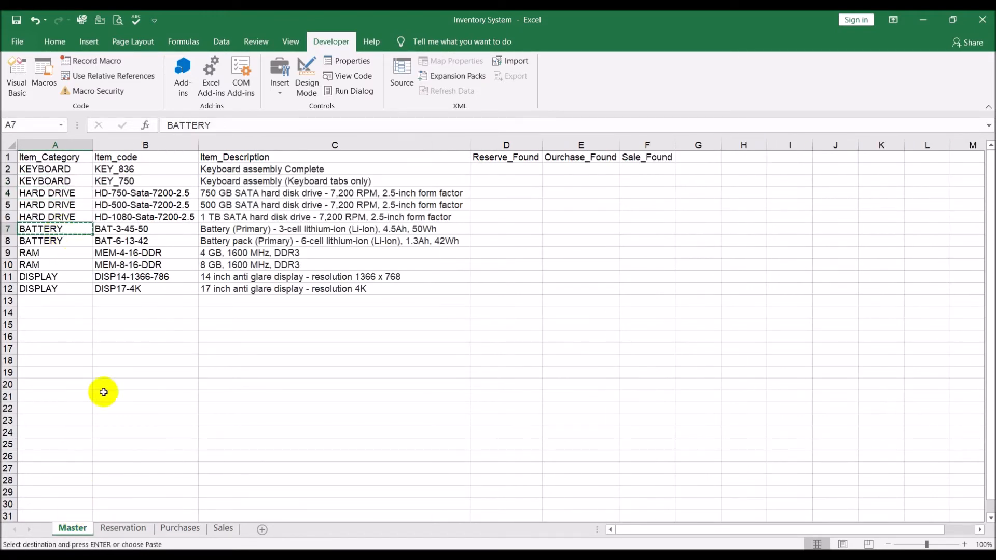
pyautogui.click(123, 528)
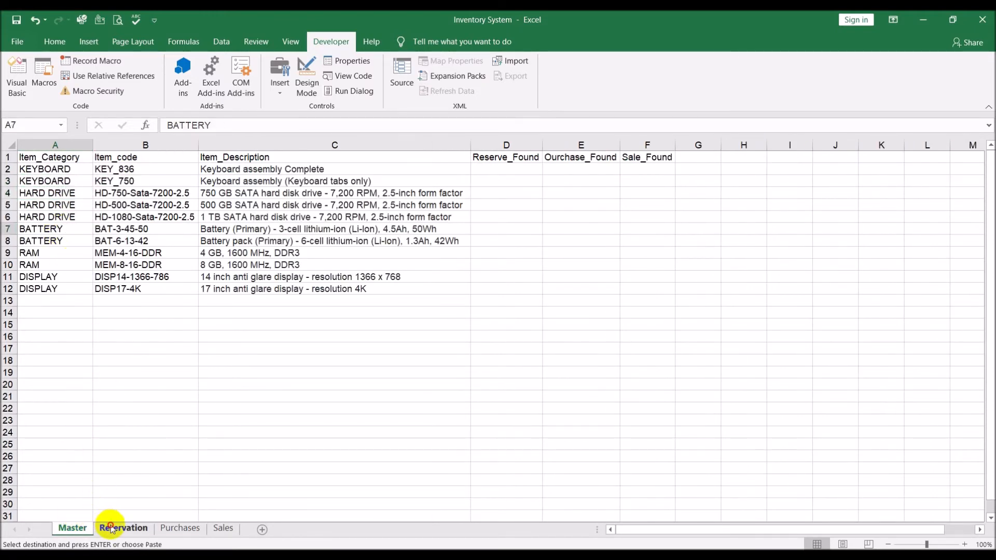
pyautogui.click(43, 192)
pyautogui.hotkey('ctrl', 'v')
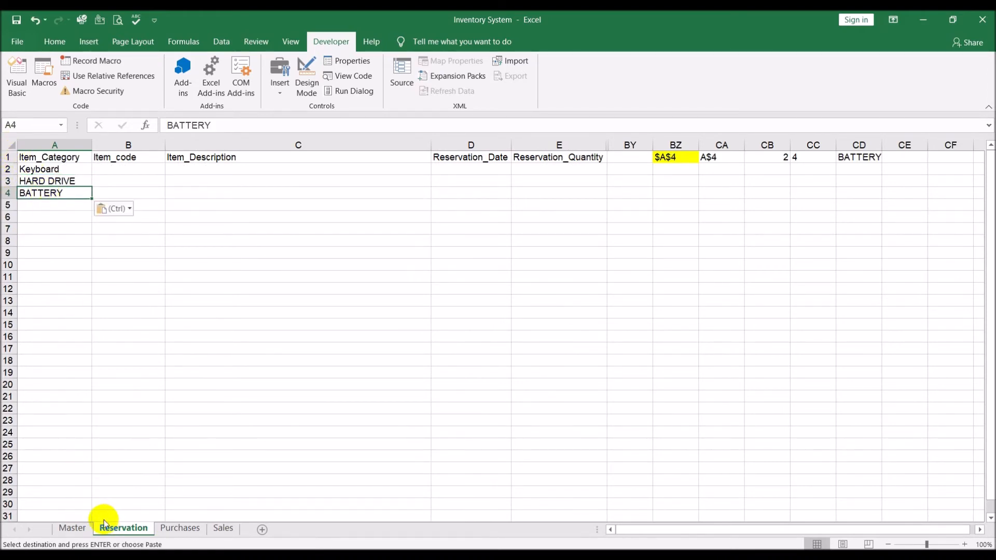
# Step: Copy the RAM category from cell A9 of the Master sheet into cell A5 of the Reservation sheet
pyautogui.click(72, 528)
pyautogui.click(35, 249)
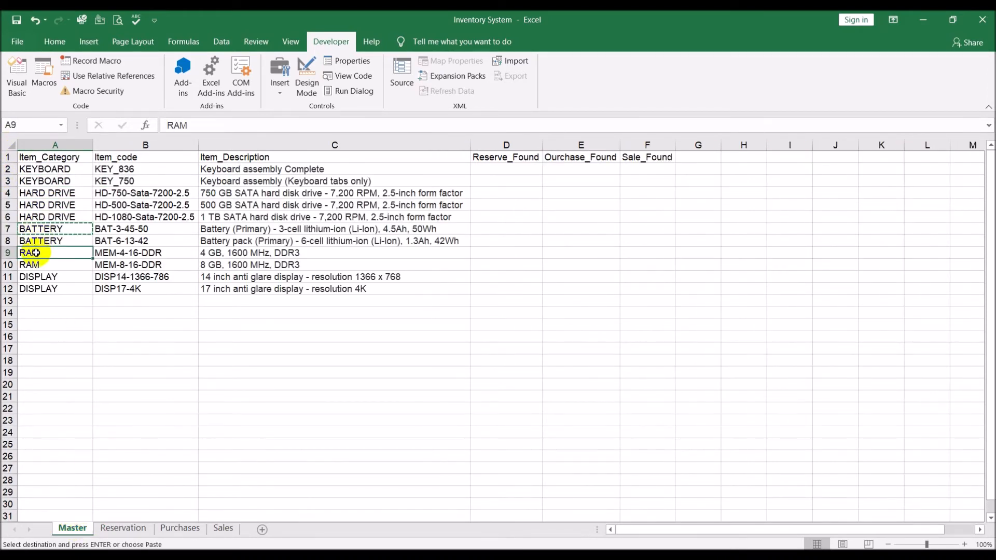
pyautogui.hotkey('ctrl', 'c')
pyautogui.click(119, 533)
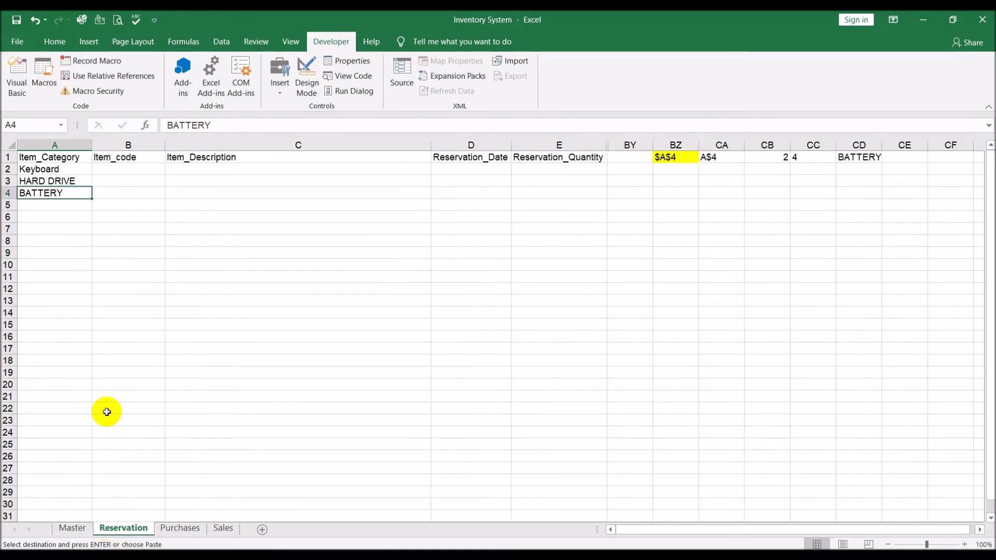
pyautogui.click(38, 205)
pyautogui.hotkey('ctrl', 'v')
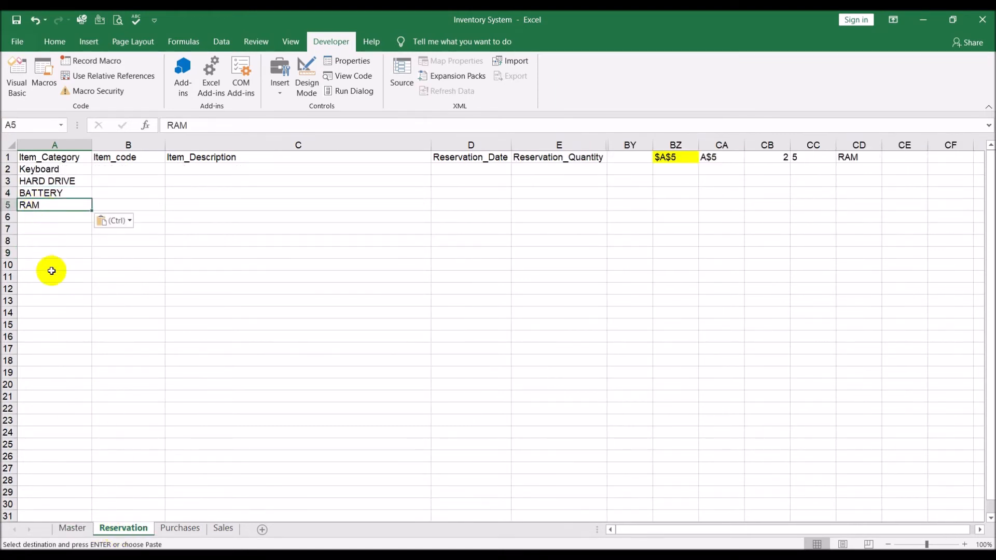
# Step: Enter Display as the item category in cell A6 of the Reservation sheet and compare with the Master sheet
pyautogui.click(43, 215)
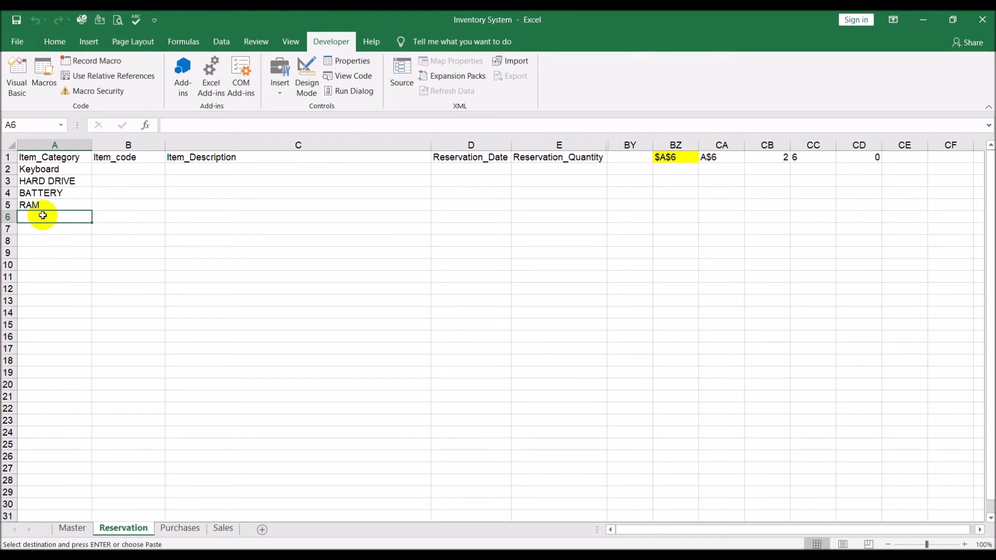
pyautogui.write('Dislay')
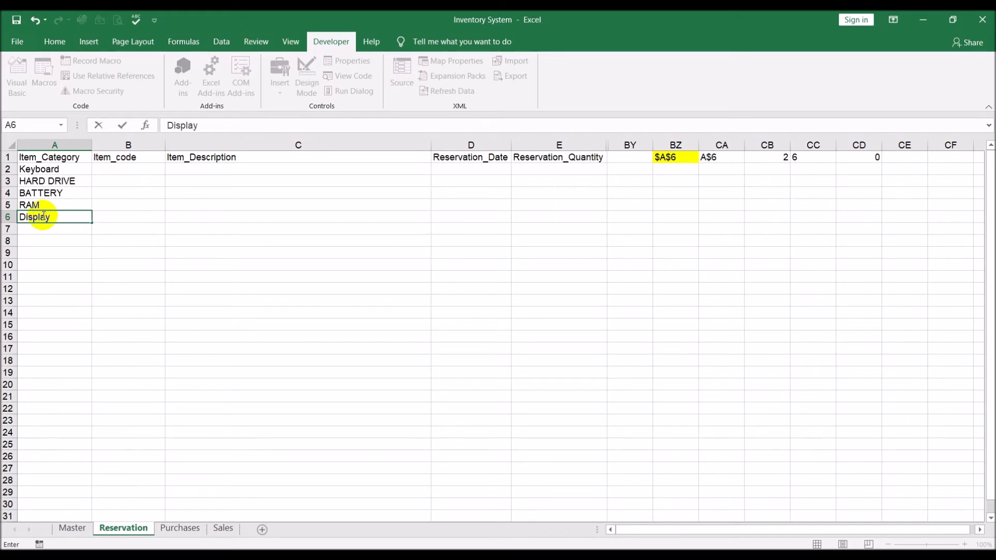
pyautogui.press('Return')
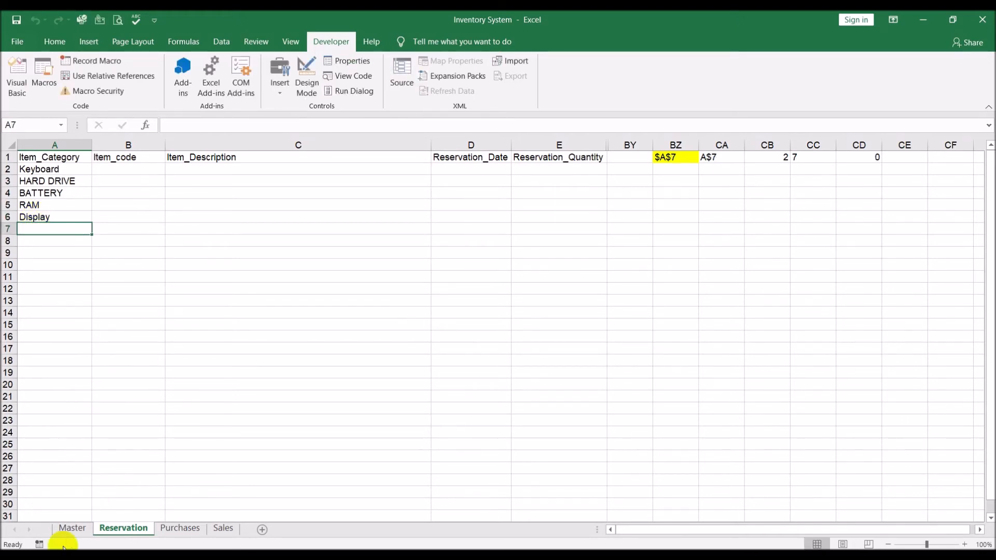
pyautogui.click(71, 528)
pyautogui.click(123, 529)
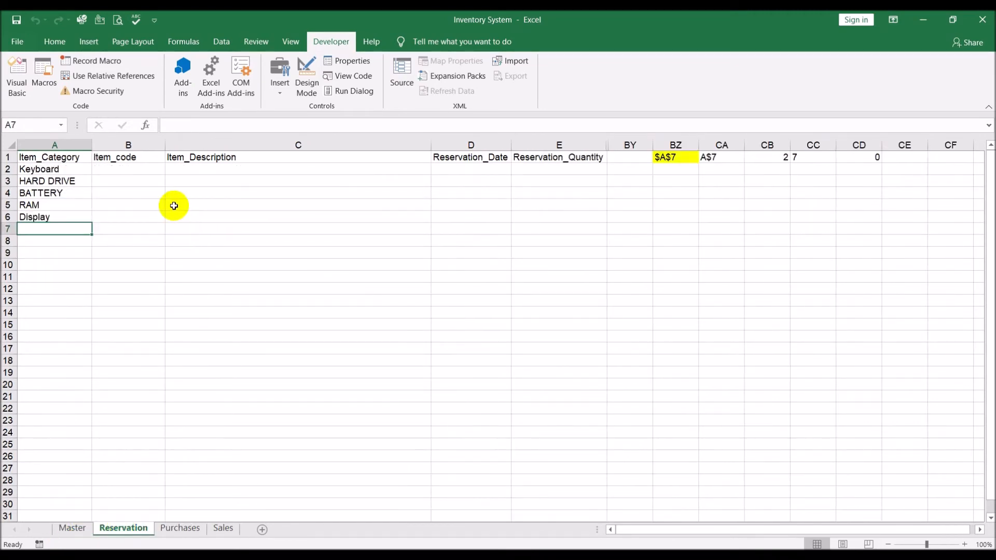
# Step: Check the category lookup in CD1 for the item code cells B2, B4 and B6
pyautogui.click(136, 169)
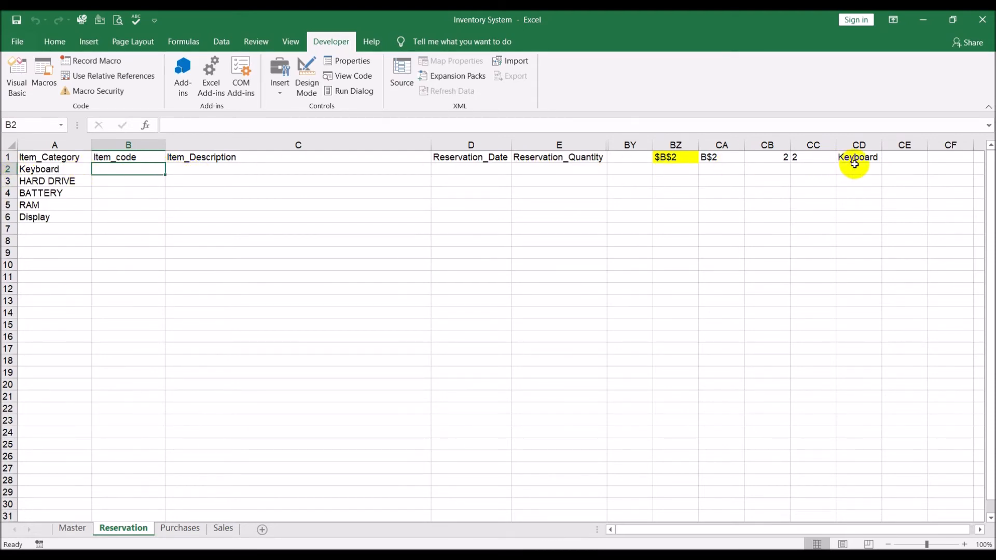
pyautogui.click(108, 194)
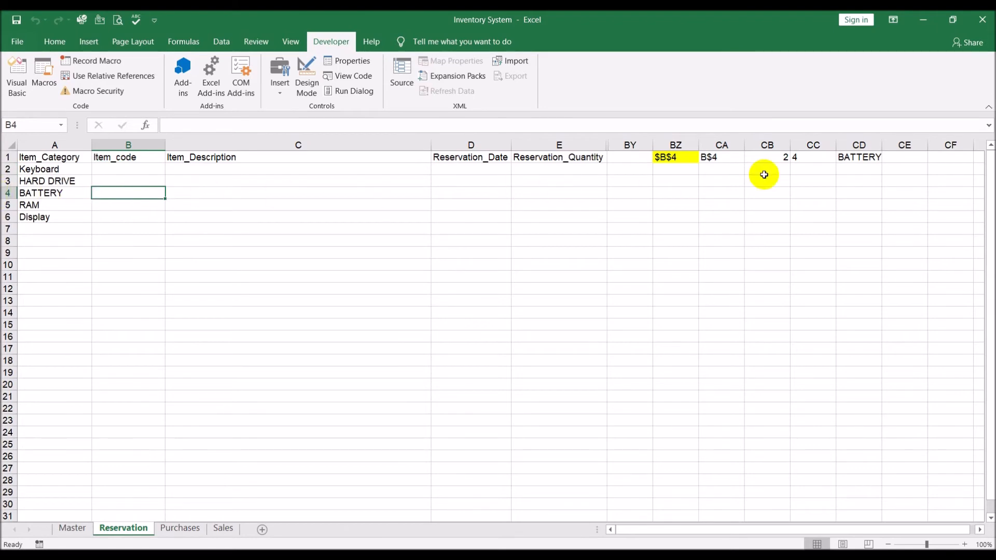
pyautogui.click(129, 214)
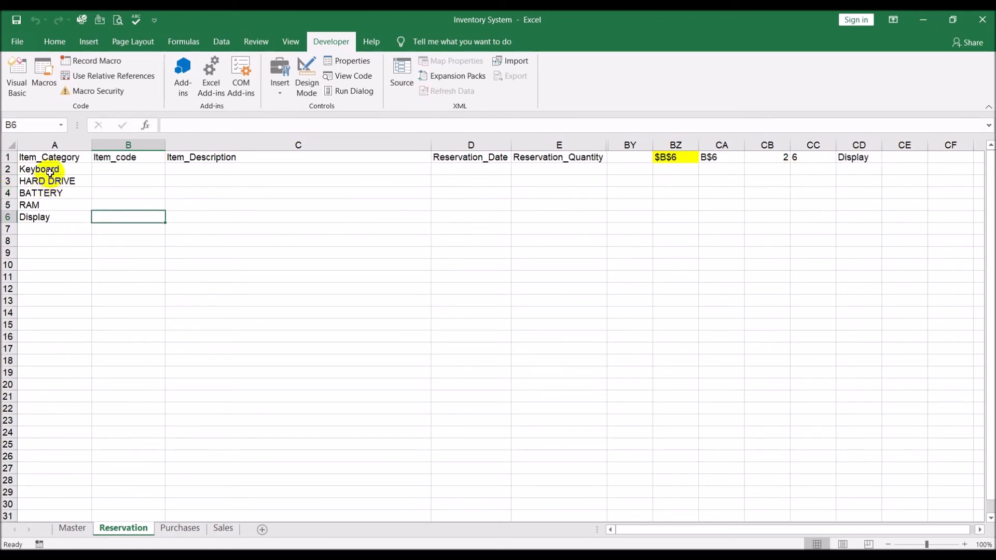
# Step: Fill the Item_Category cells A7 to A13 with RAM twice, BATTERY four times and HARD DRIVE once
pyautogui.click(47, 227)
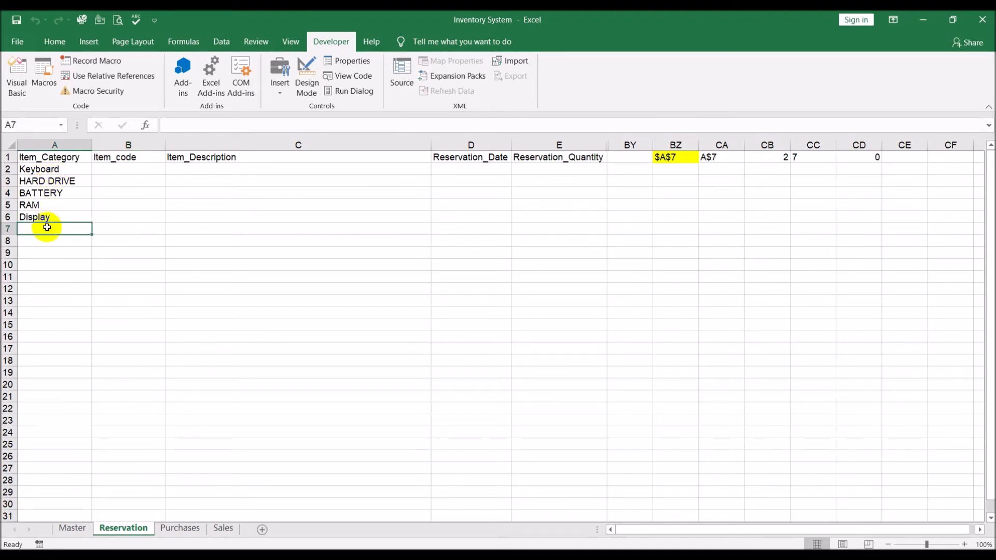
pyautogui.write('RAM')
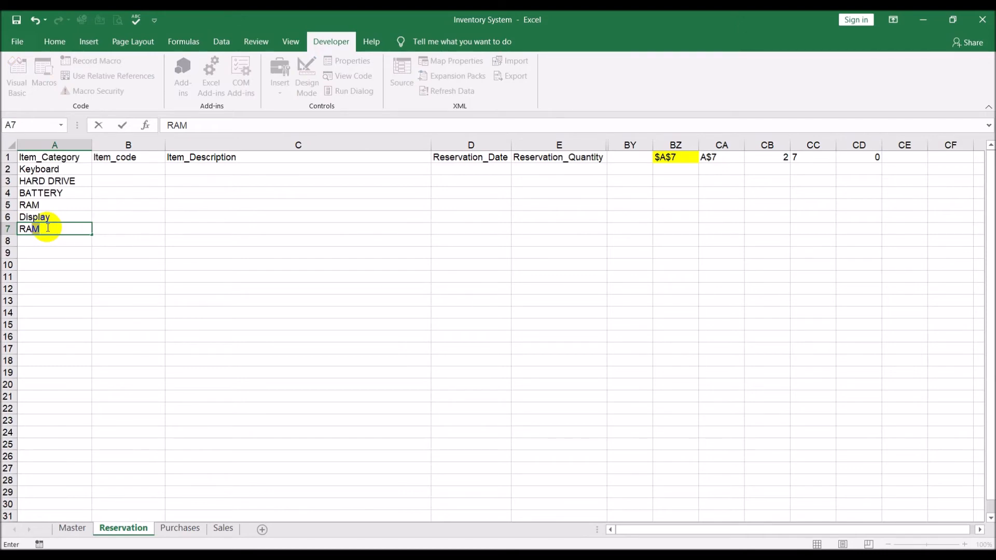
pyautogui.press('Return')
pyautogui.write('RAM')
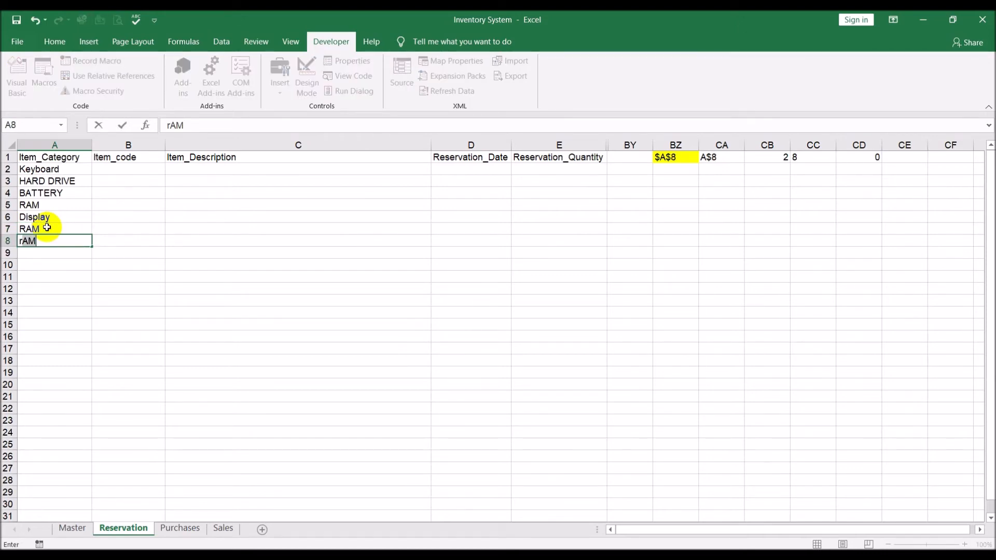
pyautogui.press('Return')
pyautogui.write('BATTERY')
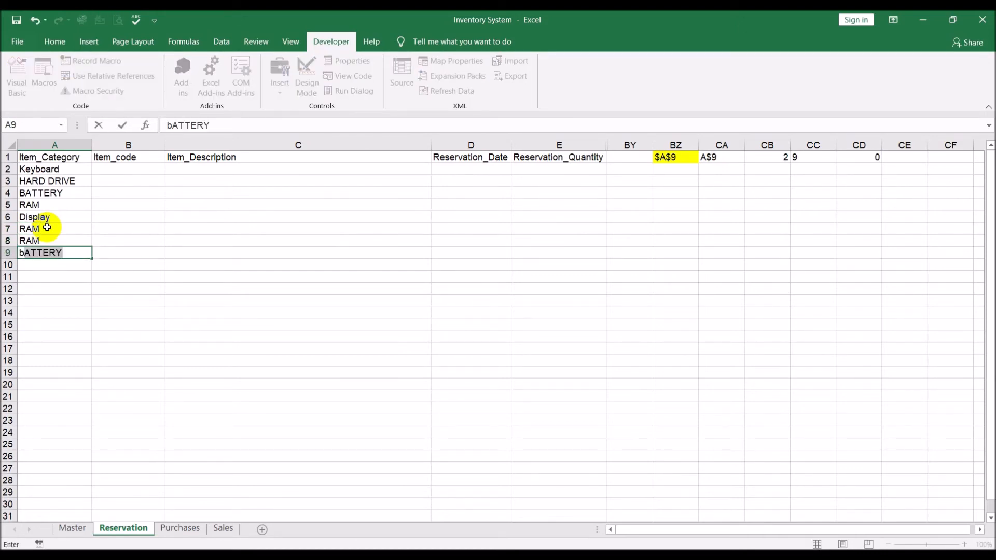
pyautogui.press('Return')
pyautogui.write('BATTERY')
pyautogui.press('Return')
pyautogui.write('BATTERY')
pyautogui.press('Return')
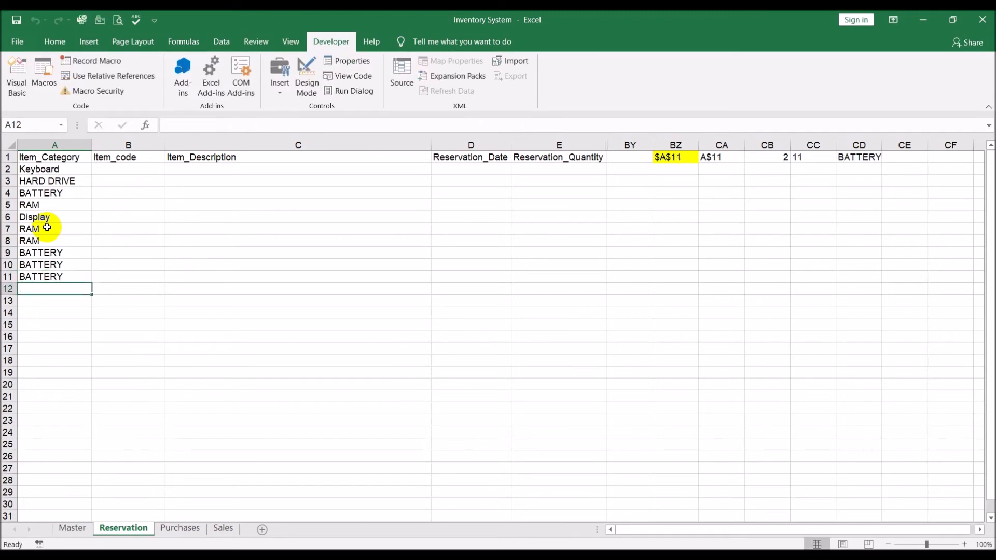
pyautogui.write('BATTERY')
pyautogui.press('Return')
pyautogui.write('HARD DRIVE')
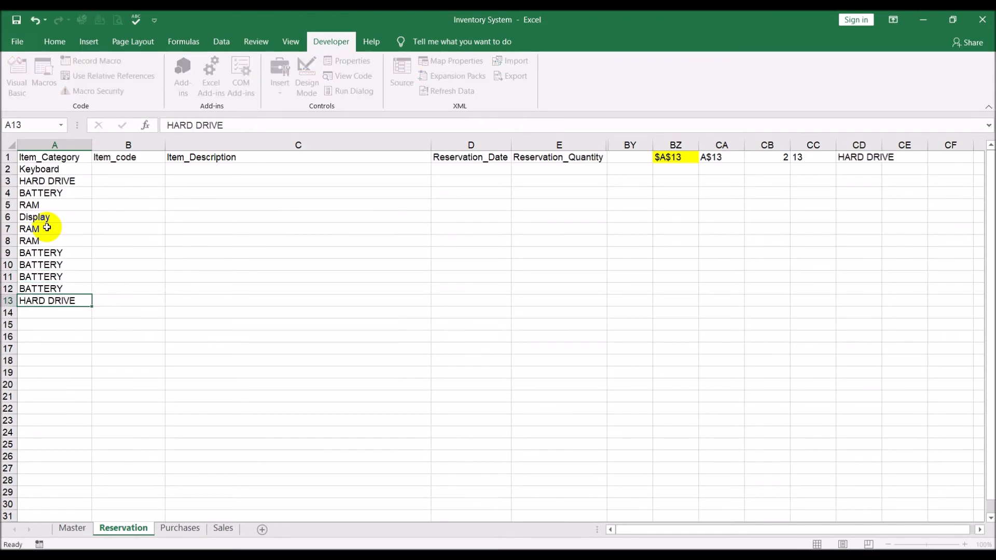
pyautogui.press('Return')
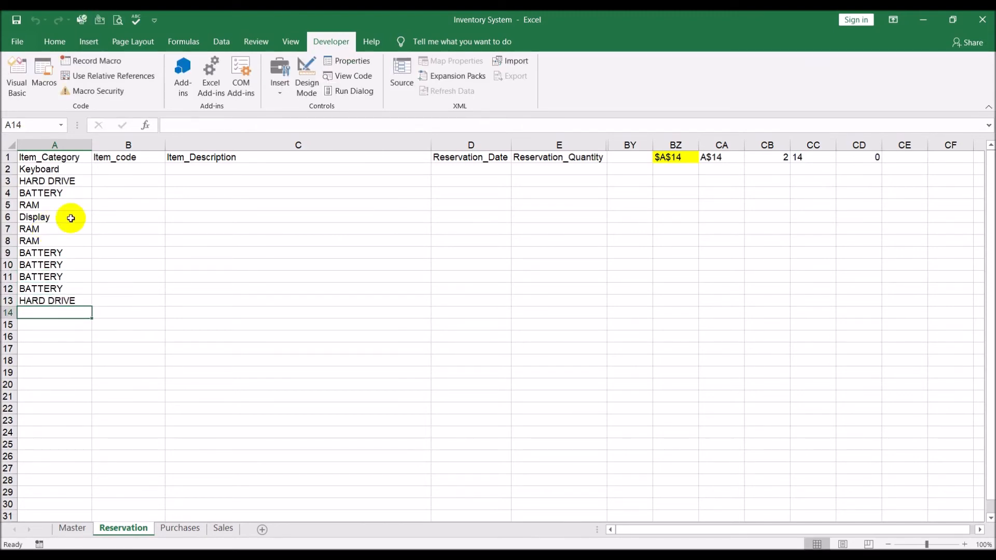
# Step: Check the category lookup for item code cells B5, B7 and B9, and inspect the formula in CD1
pyautogui.click(138, 204)
pyautogui.click(138, 228)
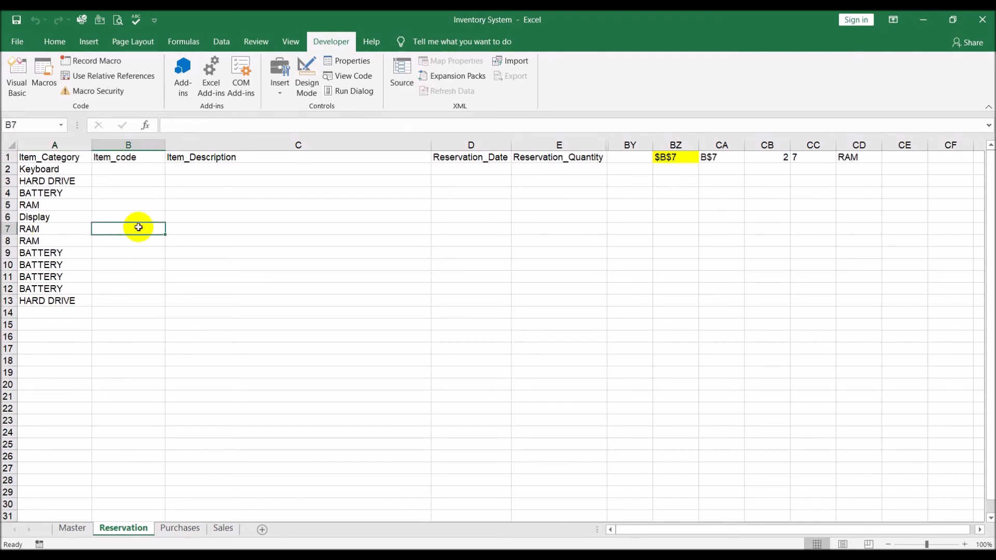
pyautogui.click(133, 251)
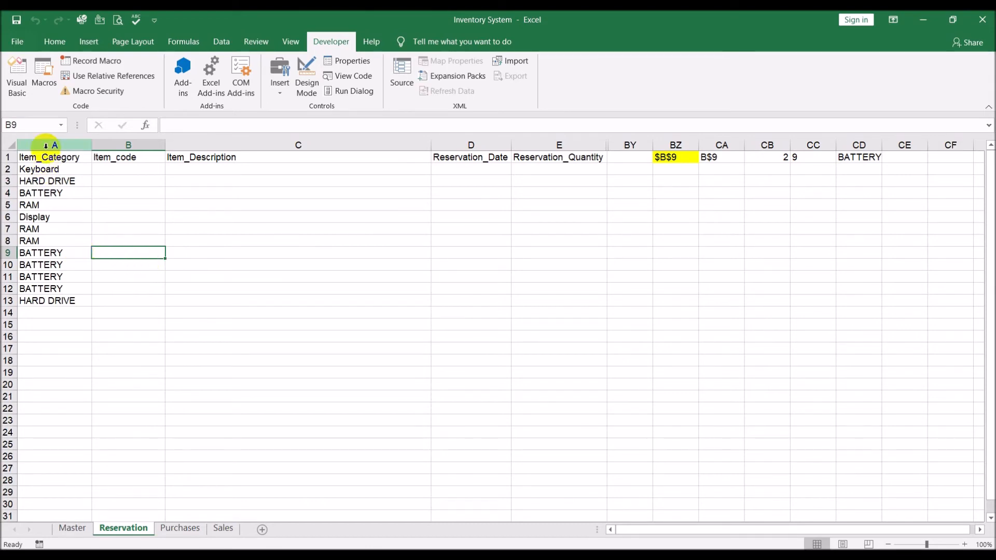
pyautogui.click(861, 161)
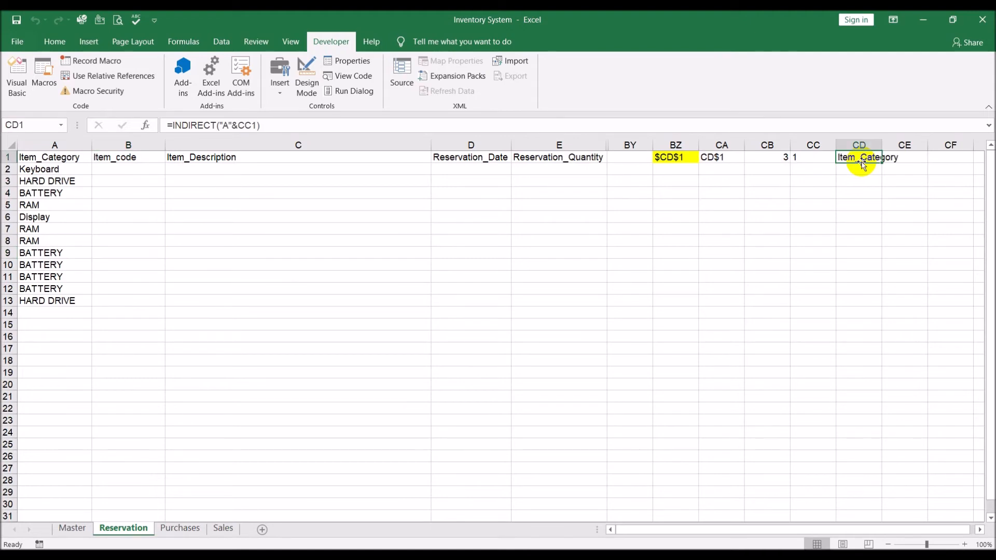
# Step: Review the Master sheet's Item_code column and its rows 4 to 12 against the Keyboard row of the Reservation sheet
pyautogui.click(72, 528)
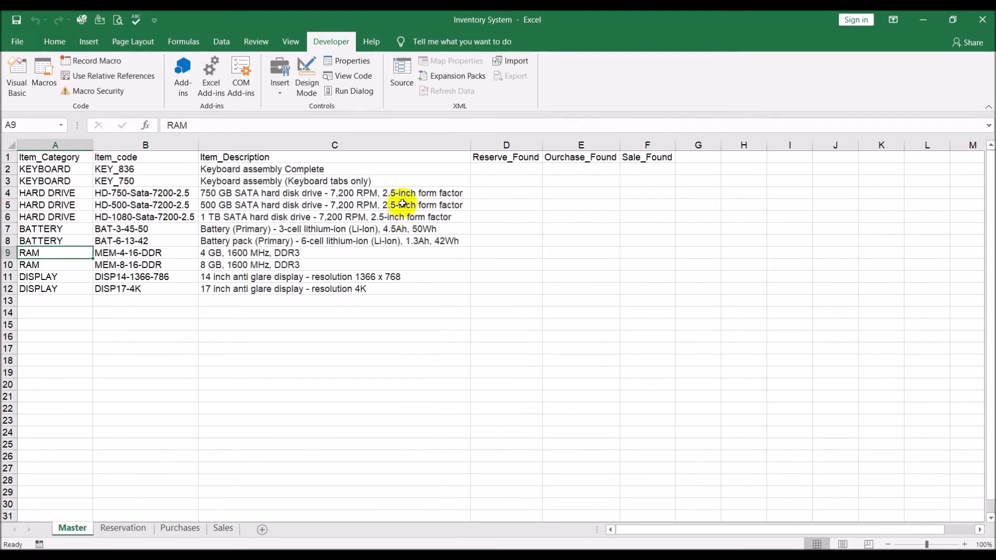
pyautogui.click(114, 143)
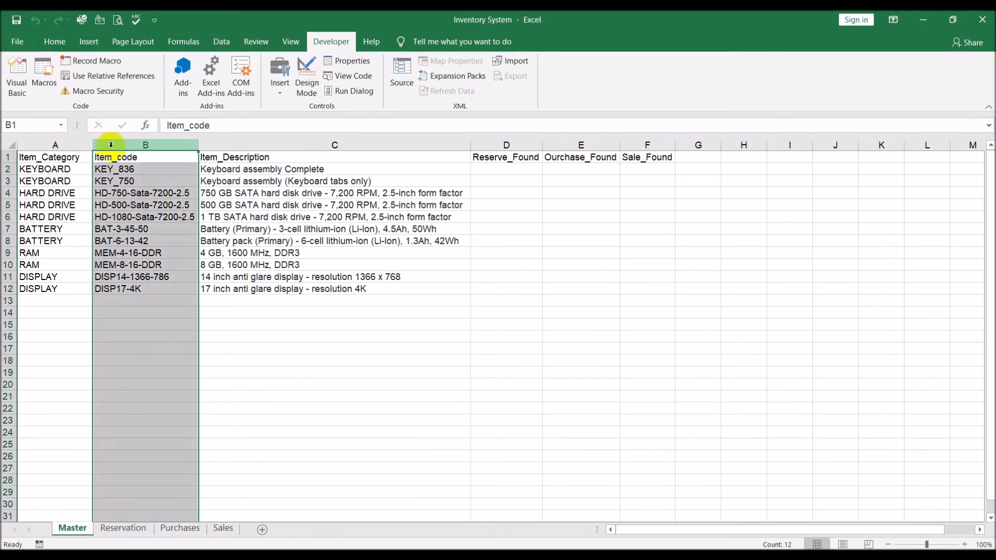
pyautogui.click(123, 528)
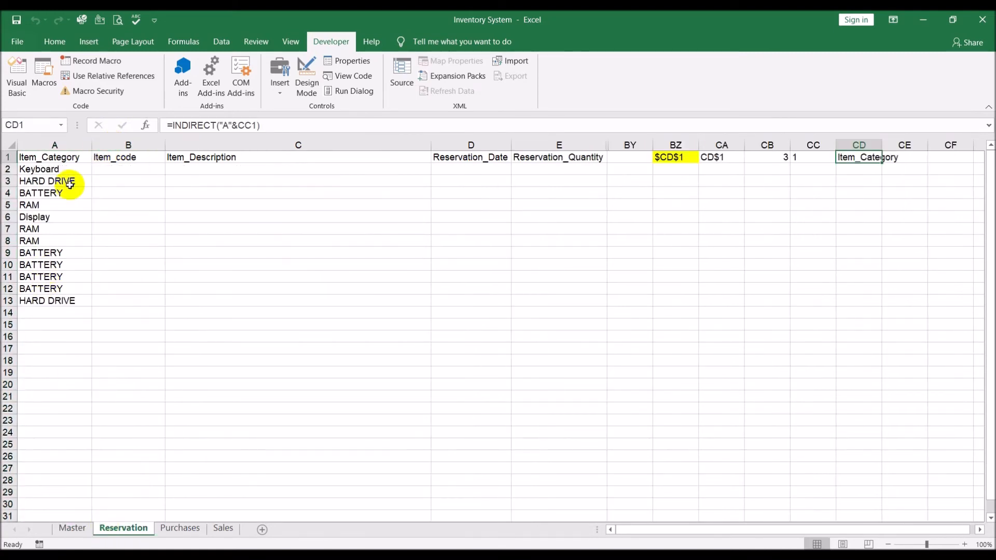
pyautogui.click(116, 167)
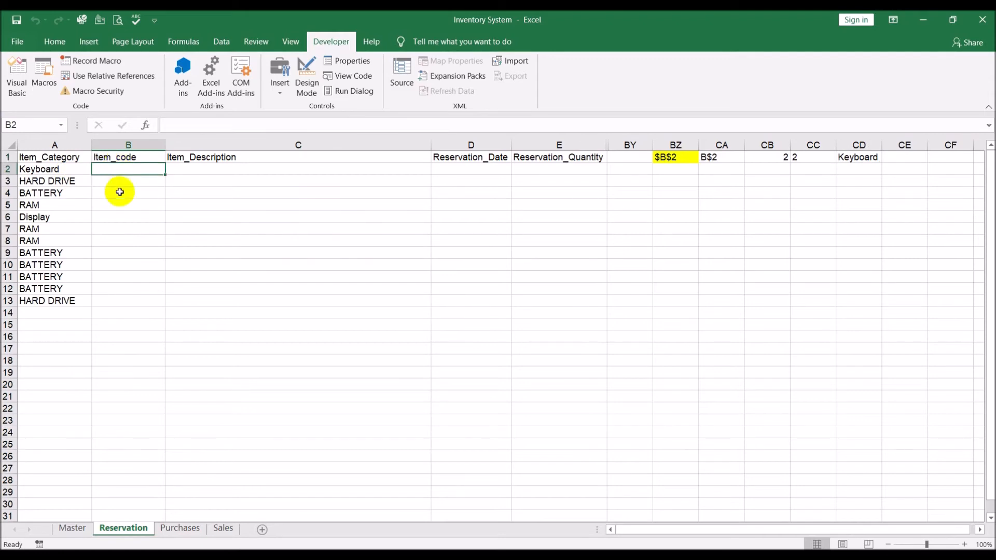
pyautogui.click(73, 529)
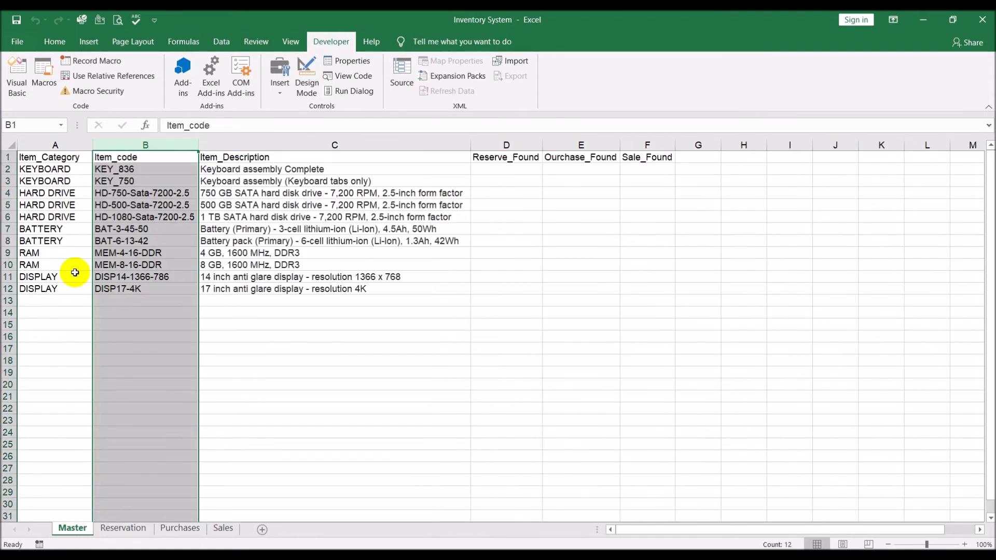
pyautogui.click(59, 194)
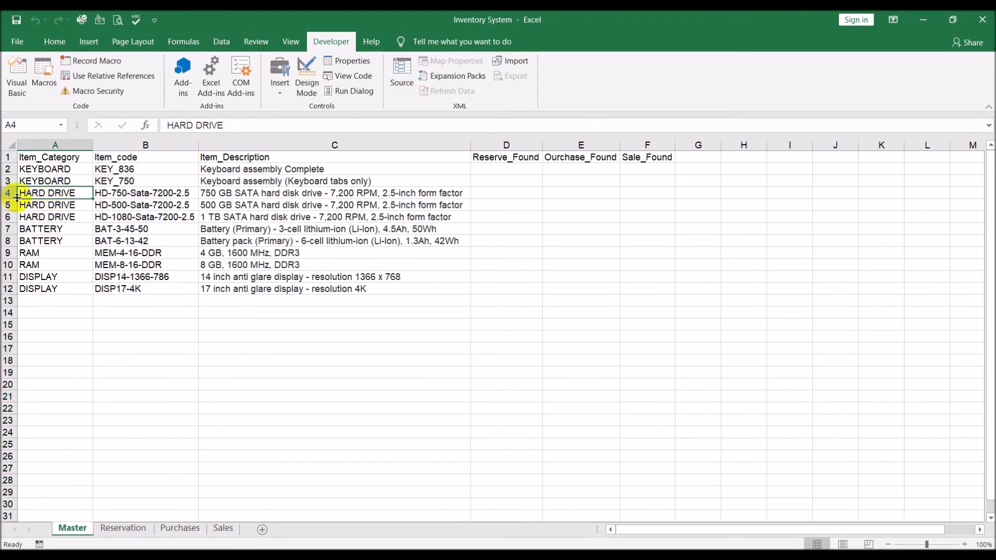
pyautogui.moveTo(7, 195); pyautogui.dragTo(13, 290)
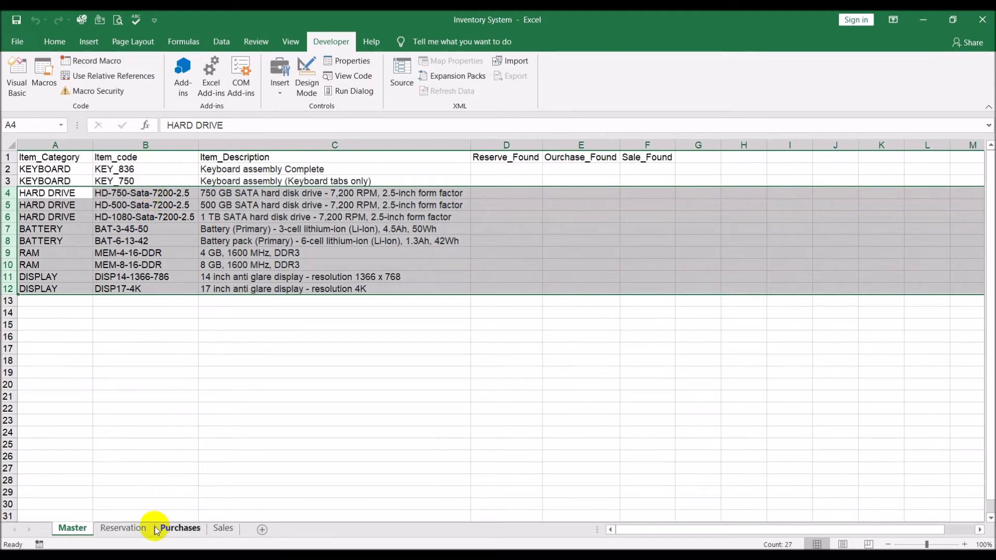
# Step: Clear the test categories from A2:A14 on the Reservation sheet and return to cell A2
pyautogui.click(124, 528)
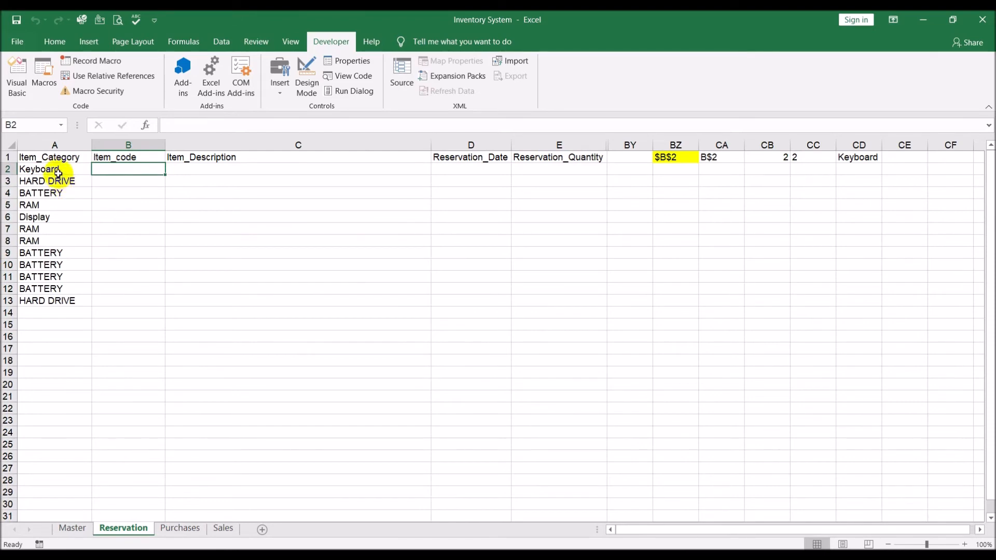
pyautogui.moveTo(58, 172); pyautogui.dragTo(71, 315)
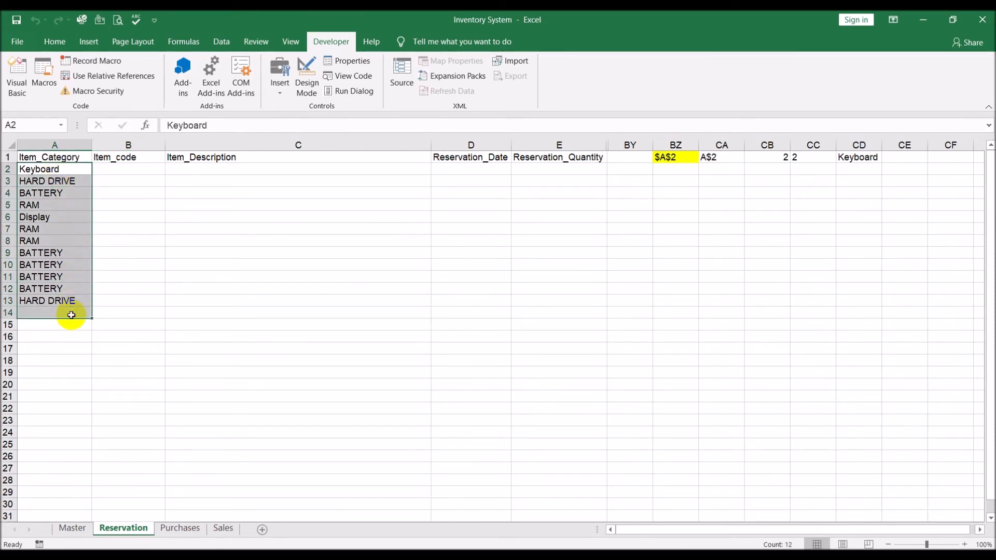
pyautogui.press('Delete')
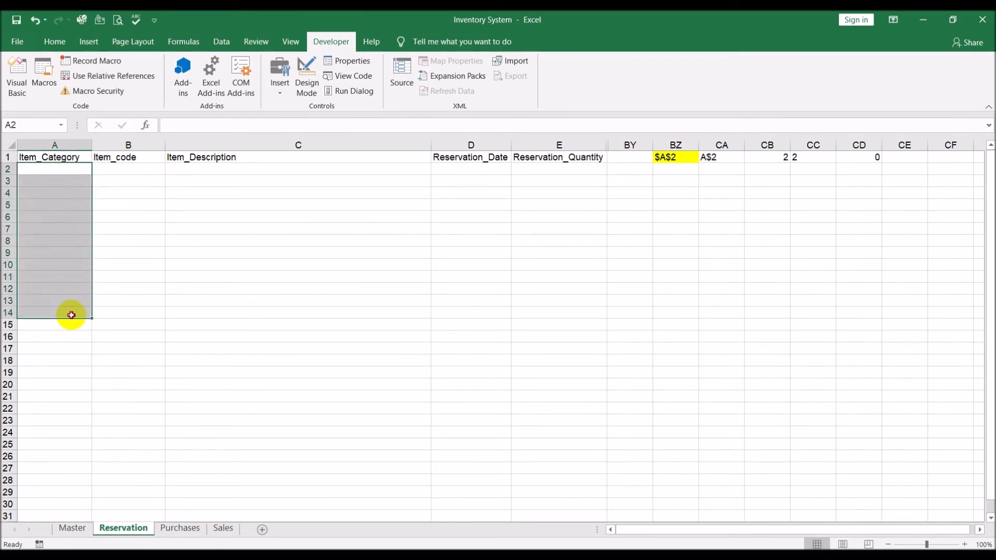
pyautogui.click(72, 315)
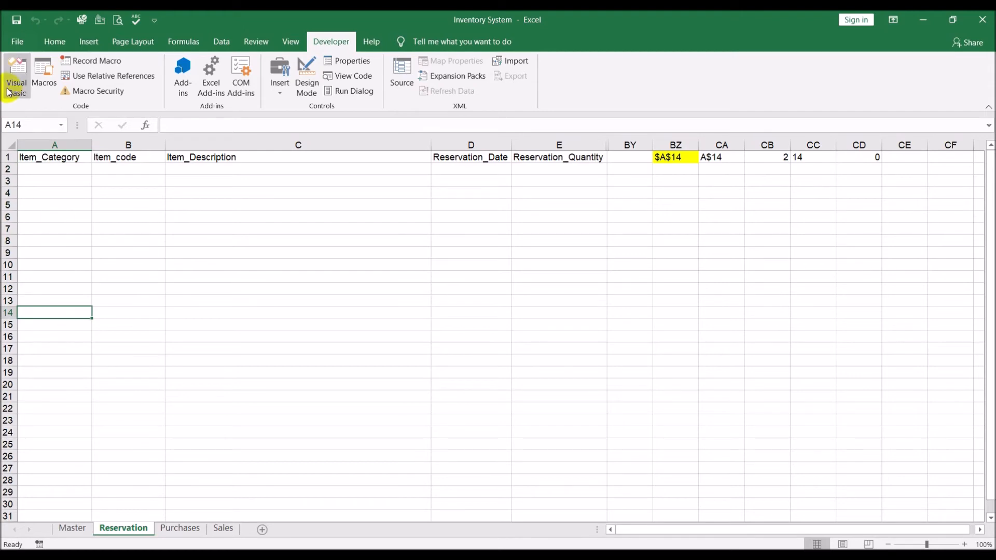
pyautogui.click(38, 170)
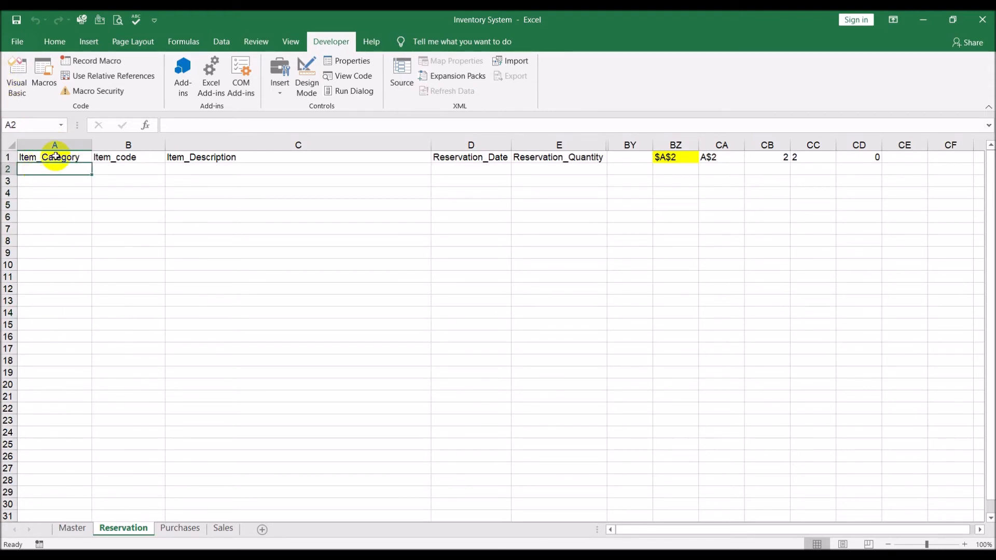
# Step: Correct the misspelled header in cell E1 of the Master sheet to Purchase_Found
pyautogui.click(72, 528)
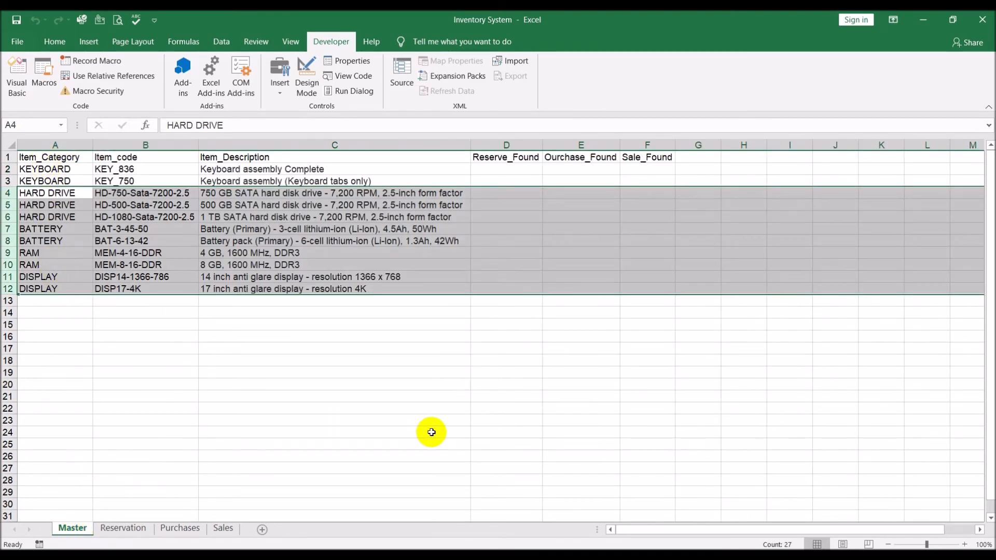
pyautogui.click(484, 388)
pyautogui.click(547, 157)
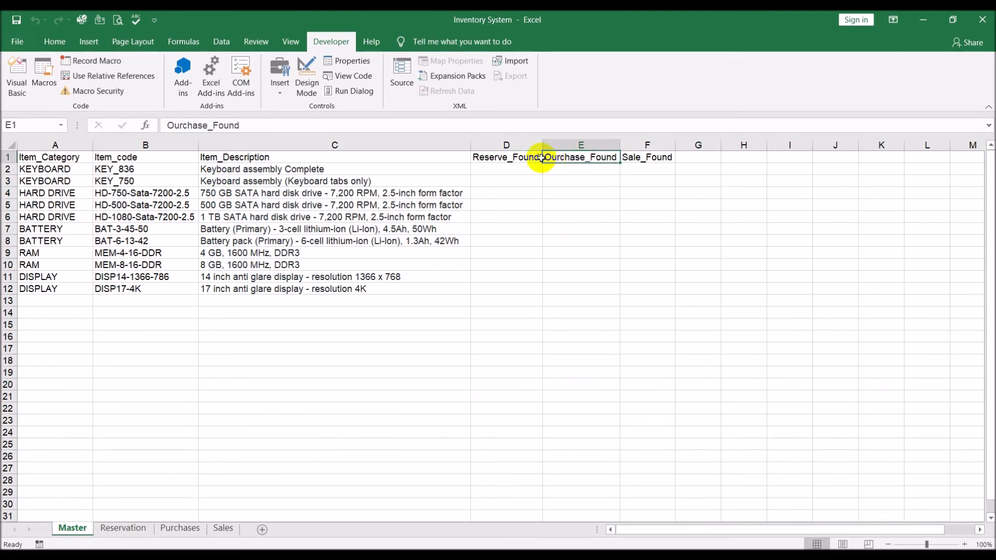
pyautogui.moveTo(177, 125); pyautogui.dragTo(144, 123)
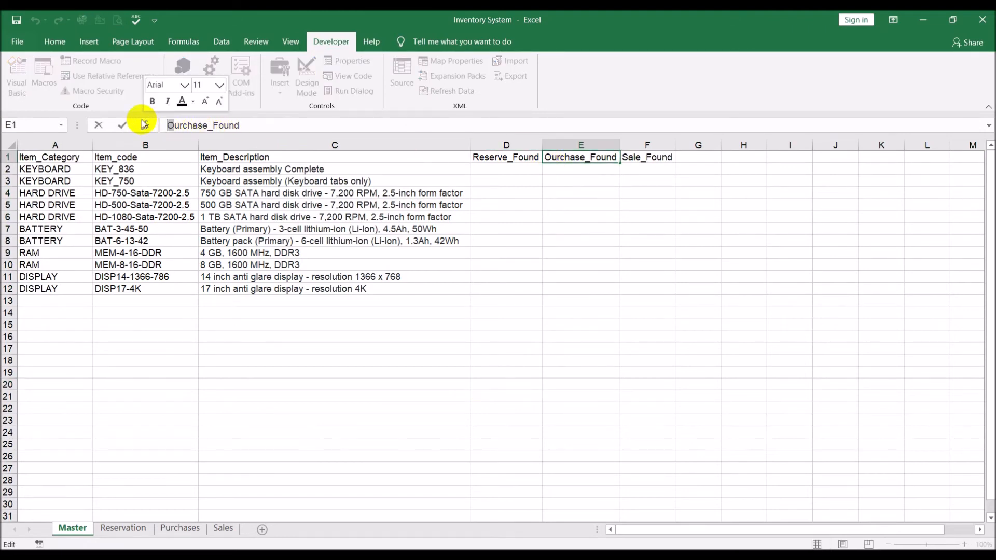
pyautogui.write('P')
pyautogui.press('Return')
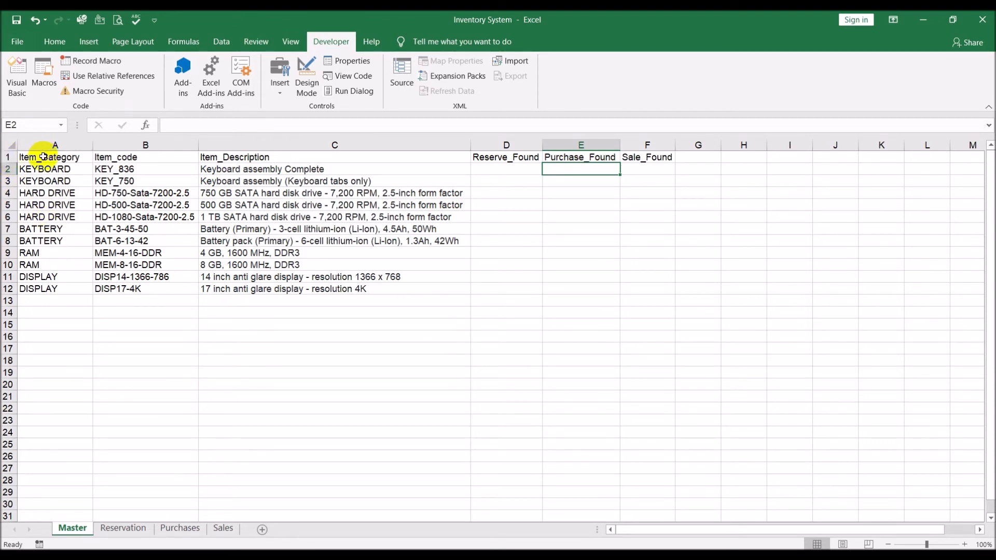
pyautogui.moveTo(45, 155); pyautogui.dragTo(667, 294)
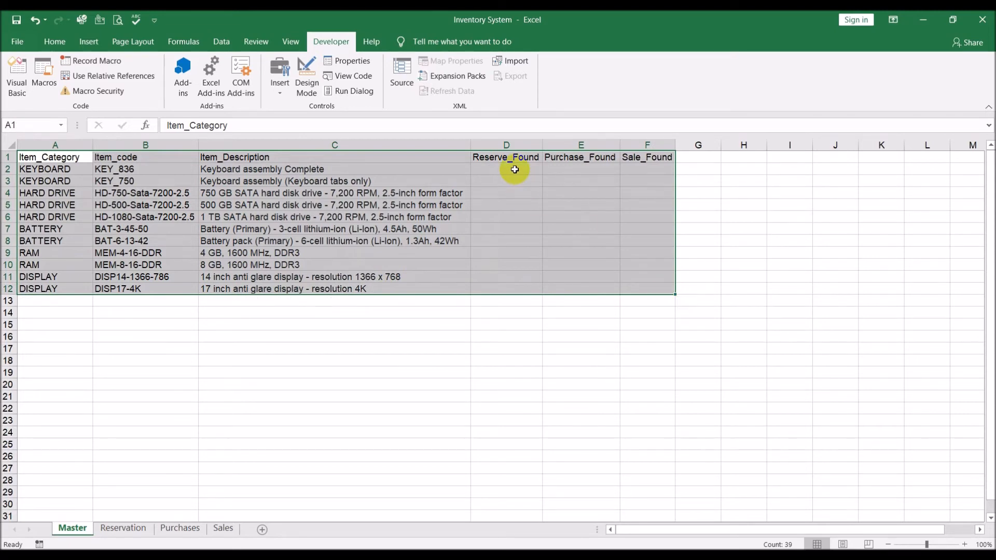
pyautogui.click(511, 171)
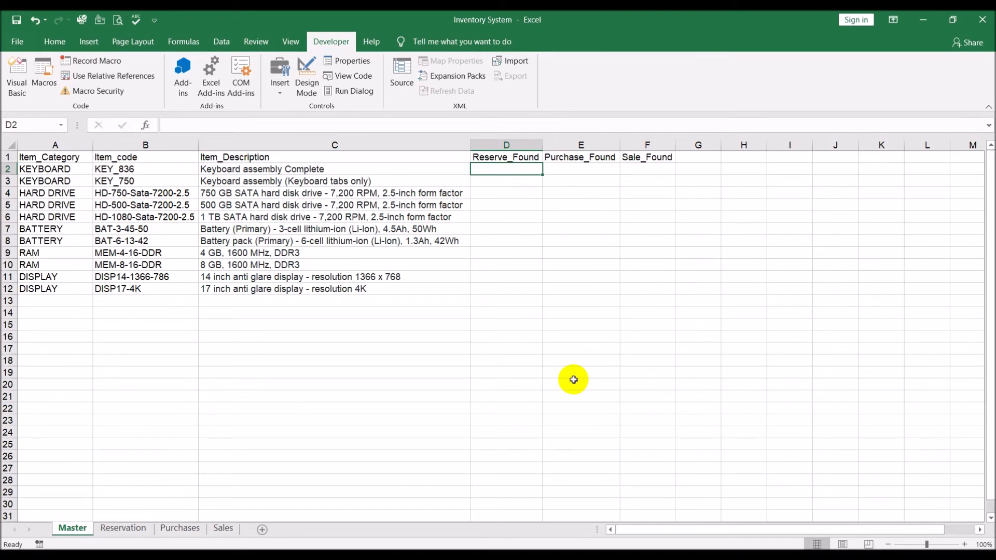
pyautogui.write('=if(')
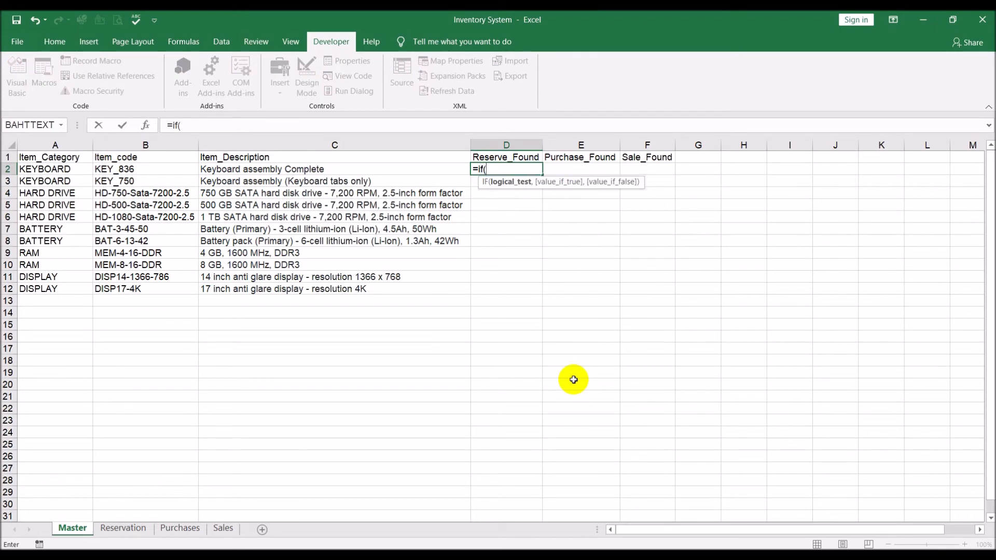
pyautogui.press('Escape')
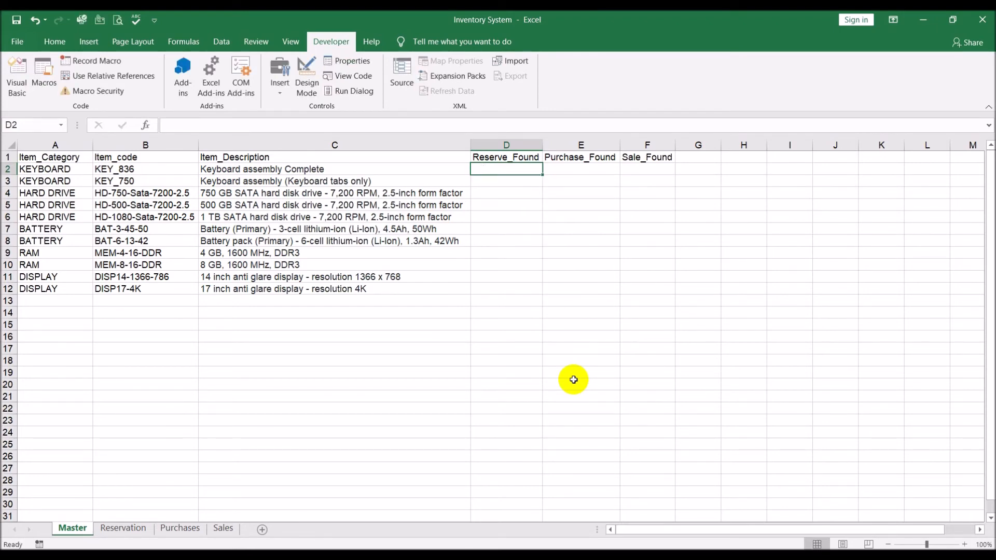
# Step: Enter KEYBOARD as the Item_Category in A2 of the Reservation sheet, select C2, and fit column CD to its contents
pyautogui.click(139, 529)
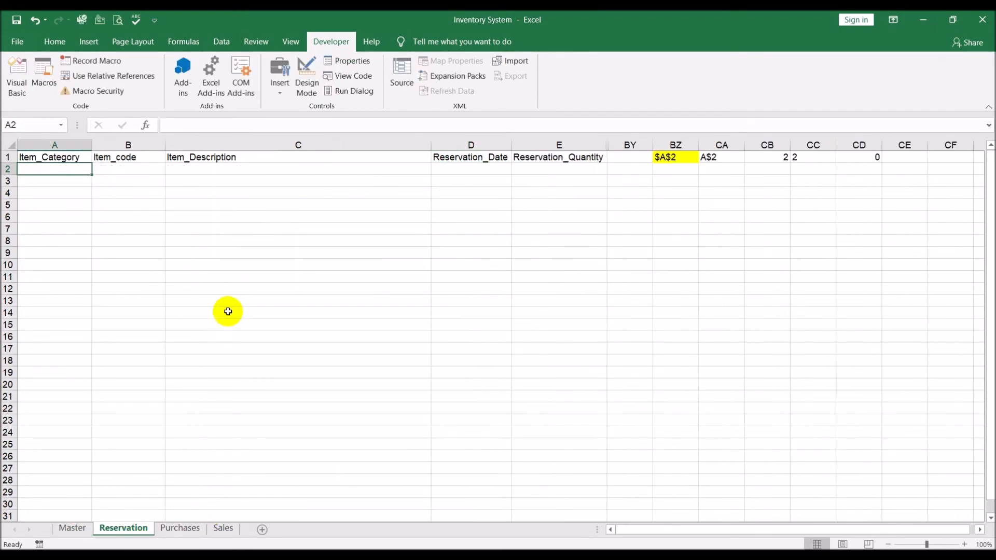
pyautogui.write('KEY')
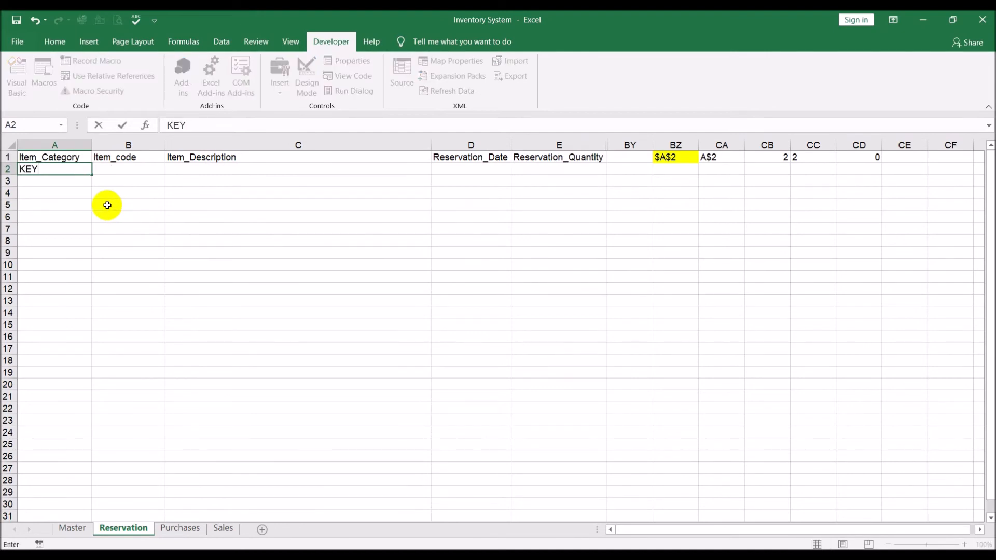
pyautogui.write('BOARD')
pyautogui.press('Return')
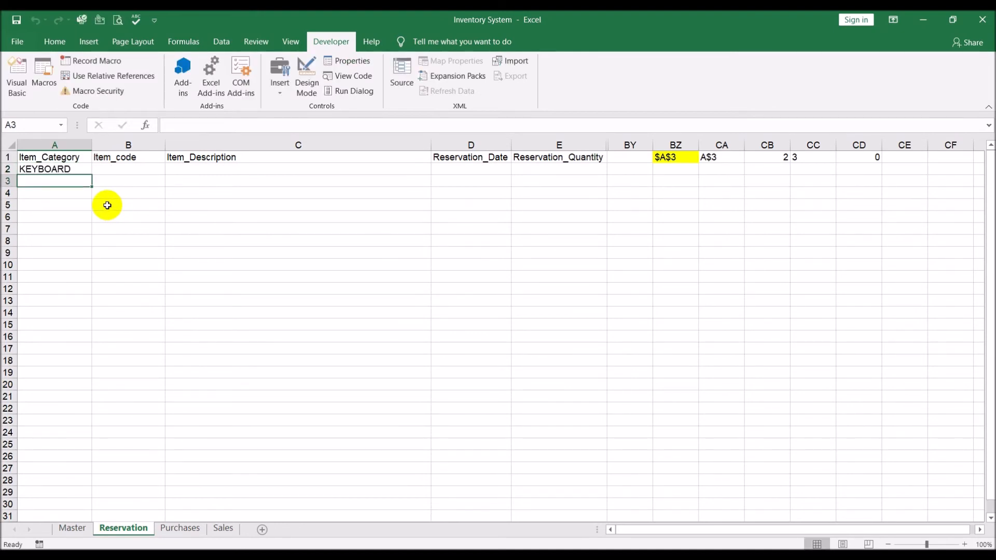
pyautogui.click(189, 171)
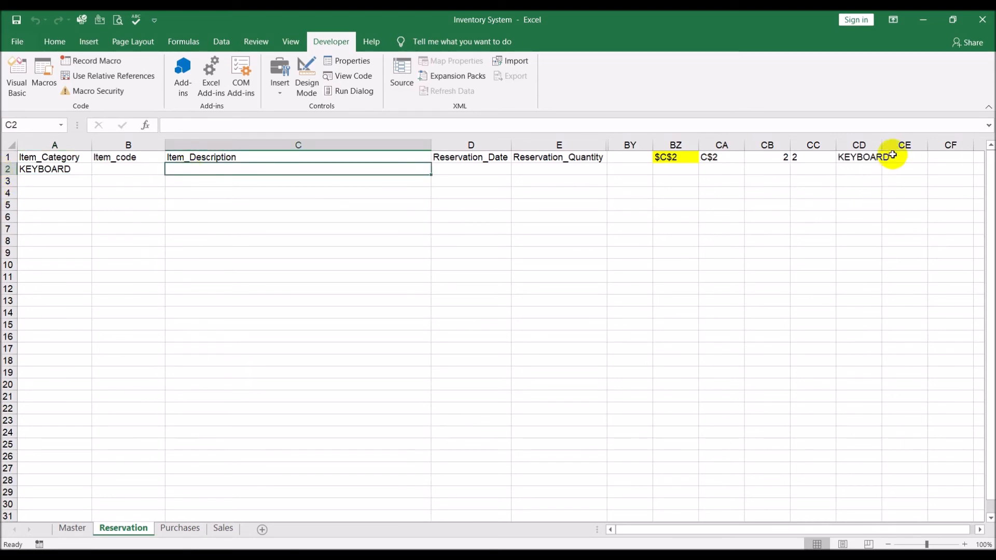
pyautogui.doubleClick(884, 142)
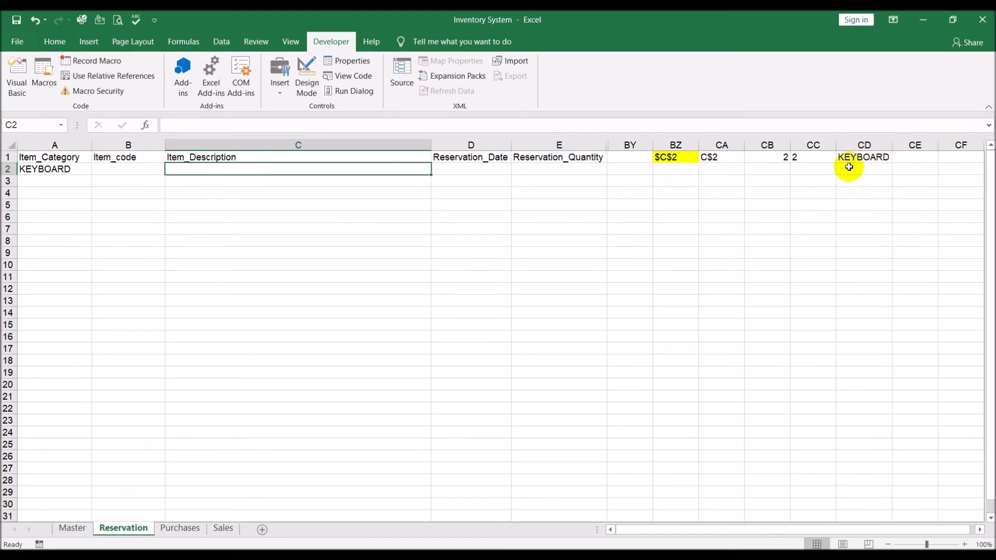
# Step: Enter the formula =IF(A2<>Reservation!$CD$1,"Bad Selection","Bingo") in cell D2 of the Master sheet
pyautogui.click(72, 526)
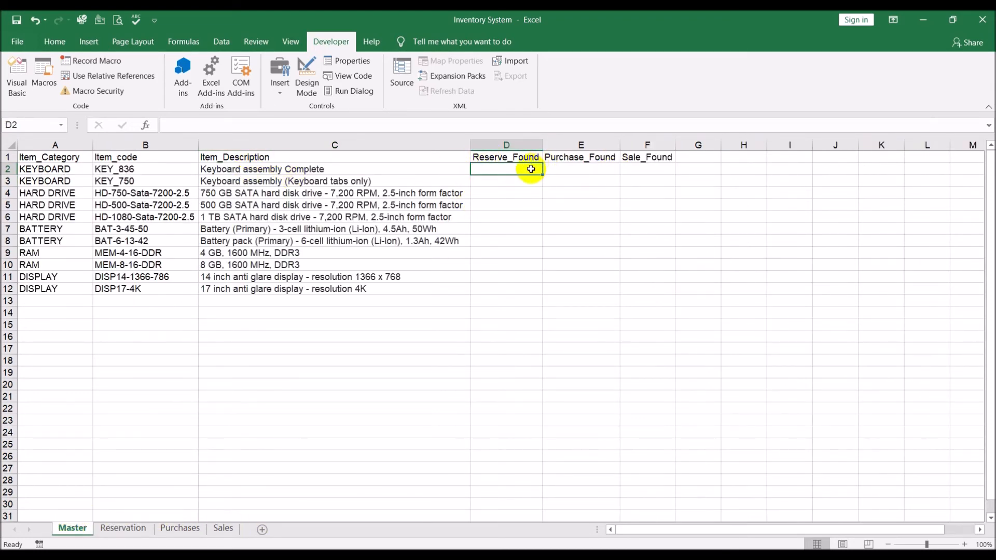
pyautogui.click(123, 527)
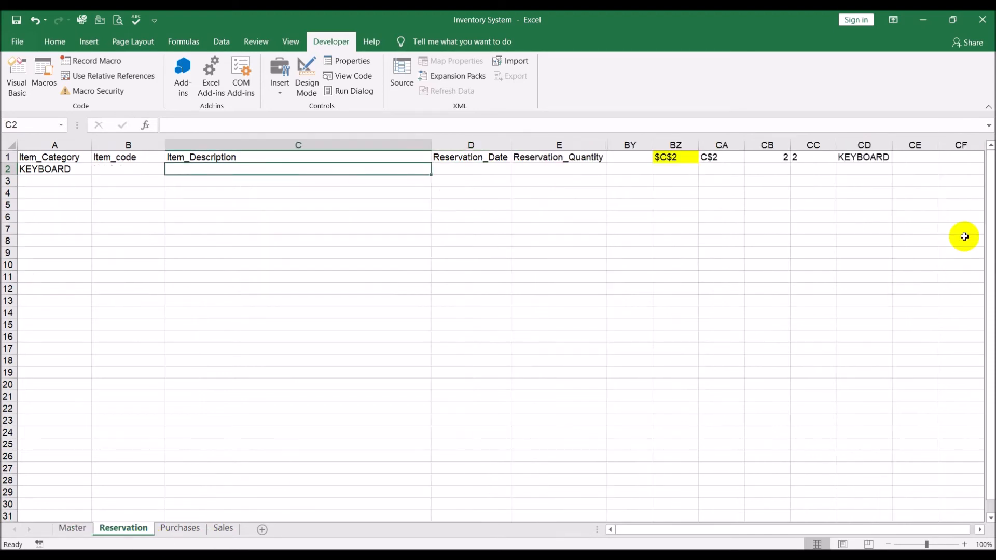
pyautogui.click(72, 527)
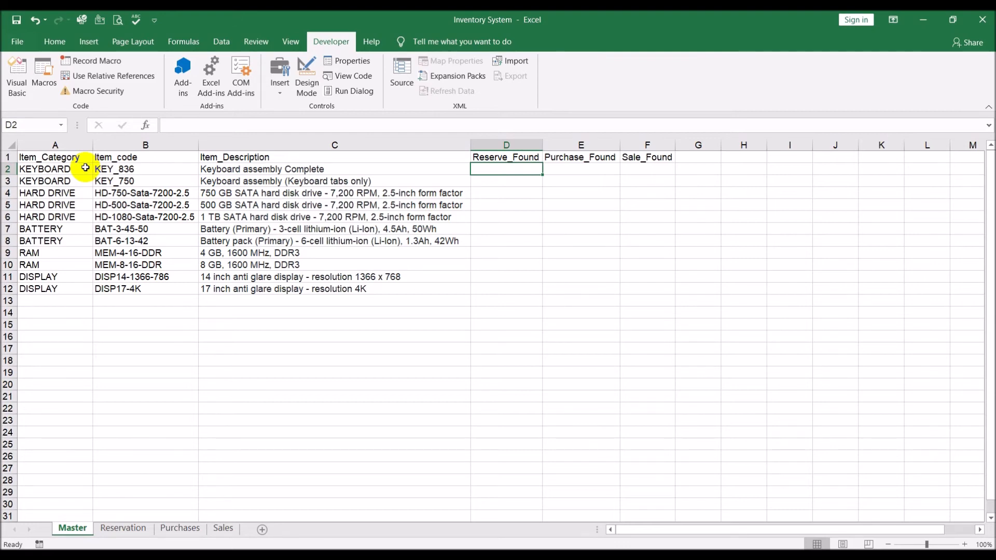
pyautogui.write('=if(')
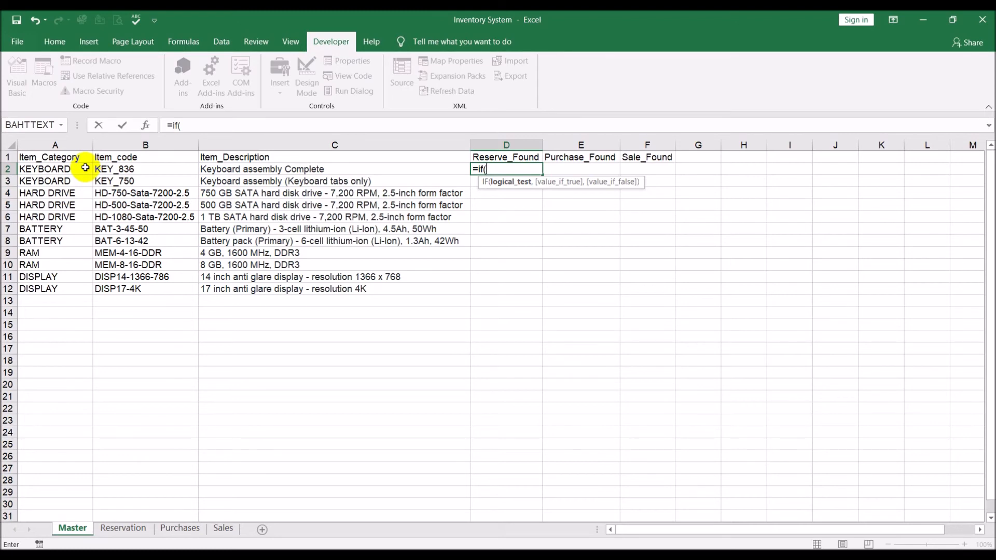
pyautogui.click(57, 170)
pyautogui.write('<>')
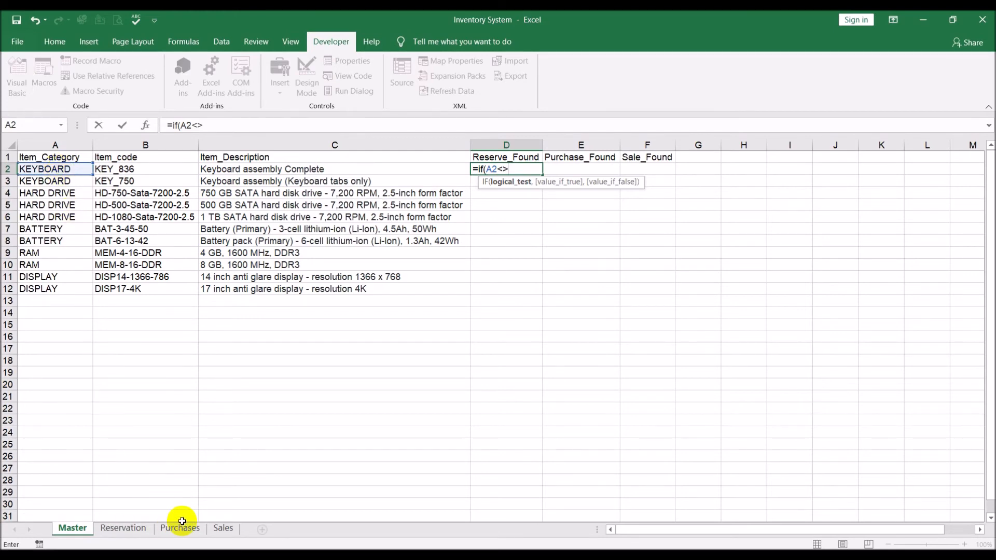
pyautogui.click(137, 534)
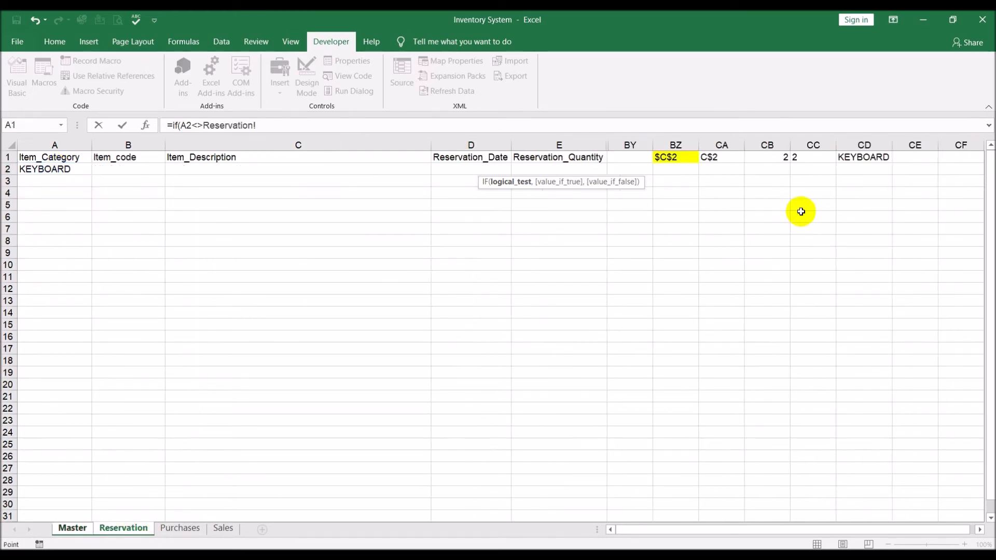
pyautogui.click(862, 157)
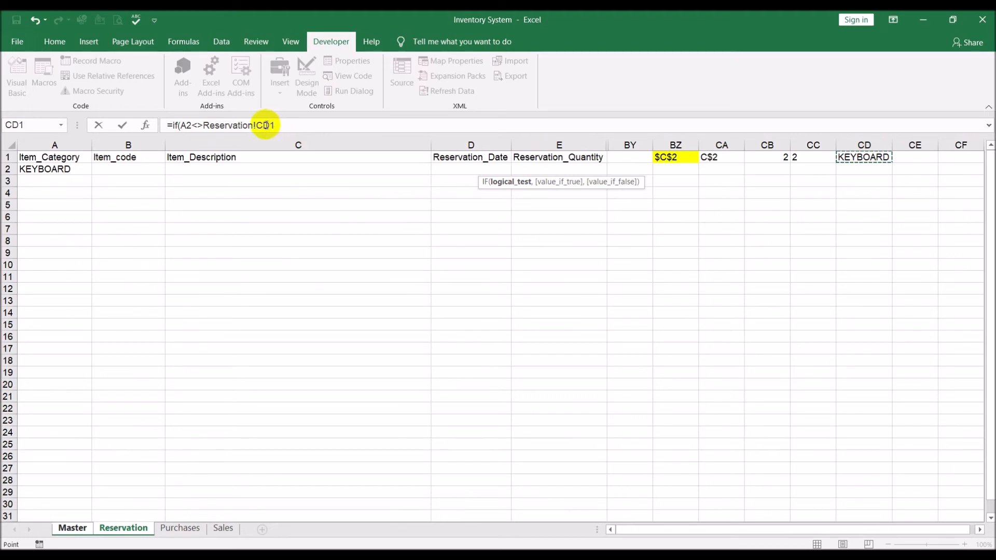
pyautogui.moveTo(257, 125); pyautogui.dragTo(275, 125)
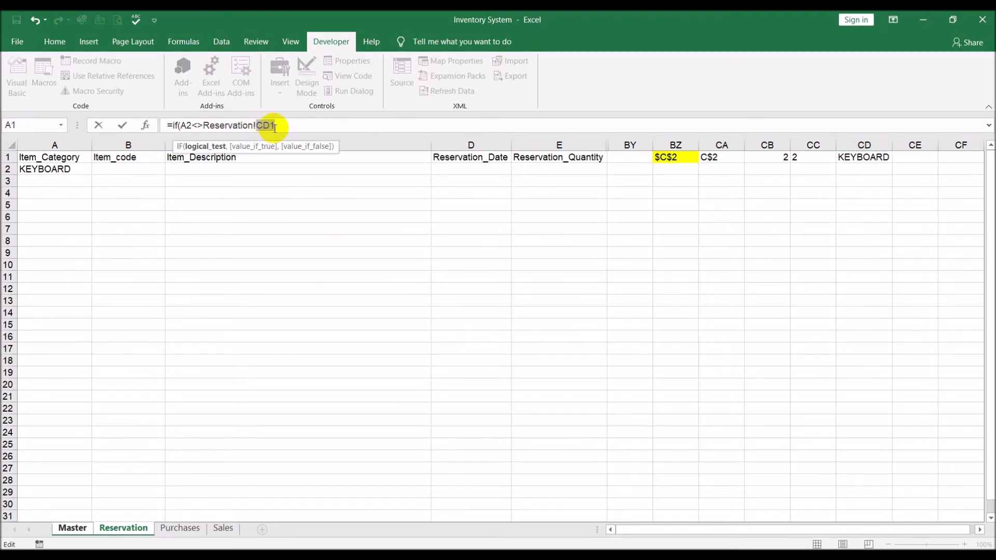
pyautogui.press('F4')
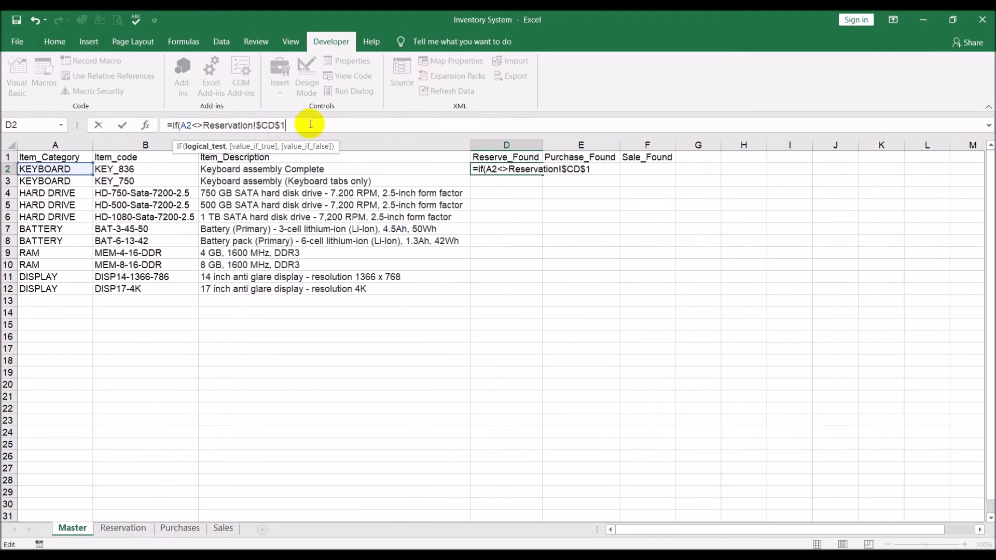
pyautogui.write(',"Bad Selection","Bingo')
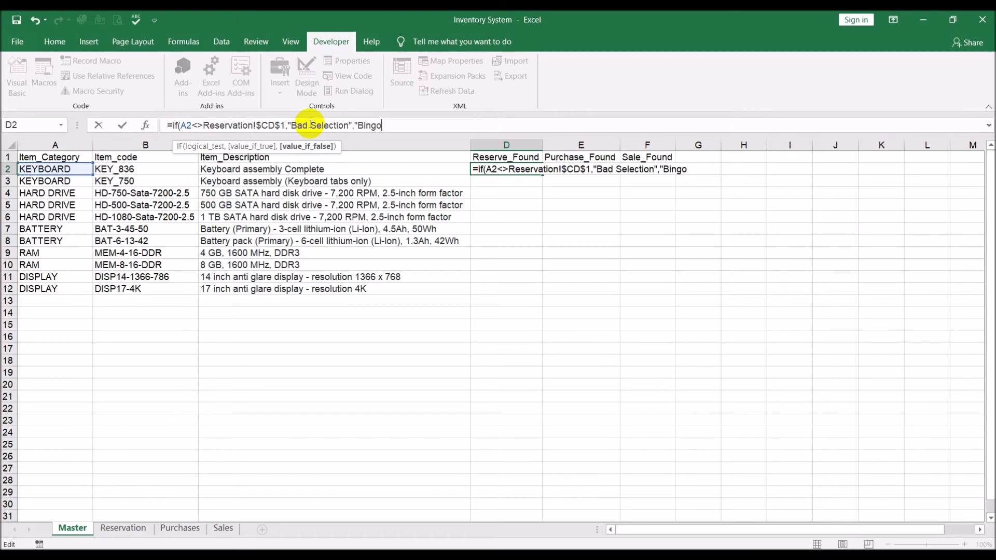
pyautogui.write(')')
pyautogui.press('Return')
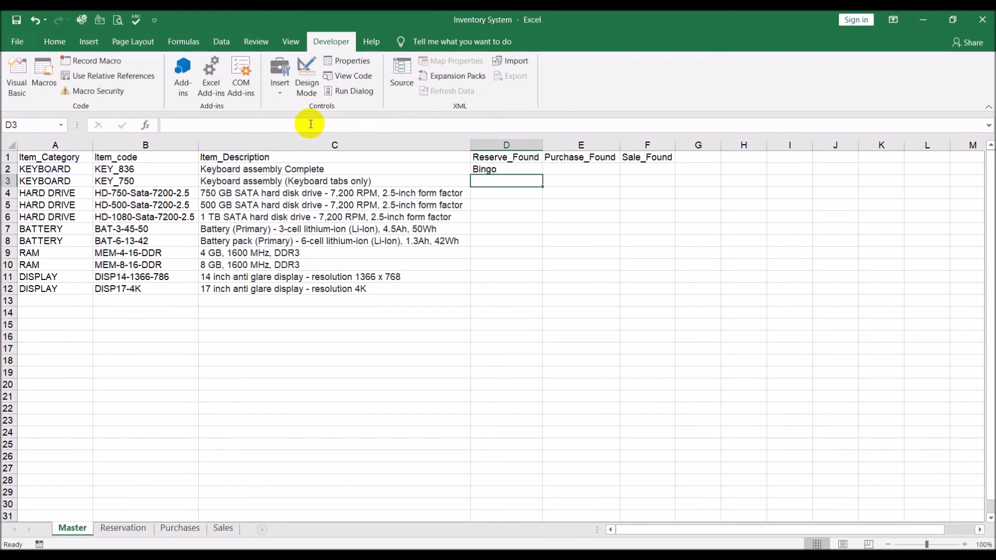
# Step: Fill the Reserve_Found formula from D2 down to D12 on the Master sheet
pyautogui.click(523, 166)
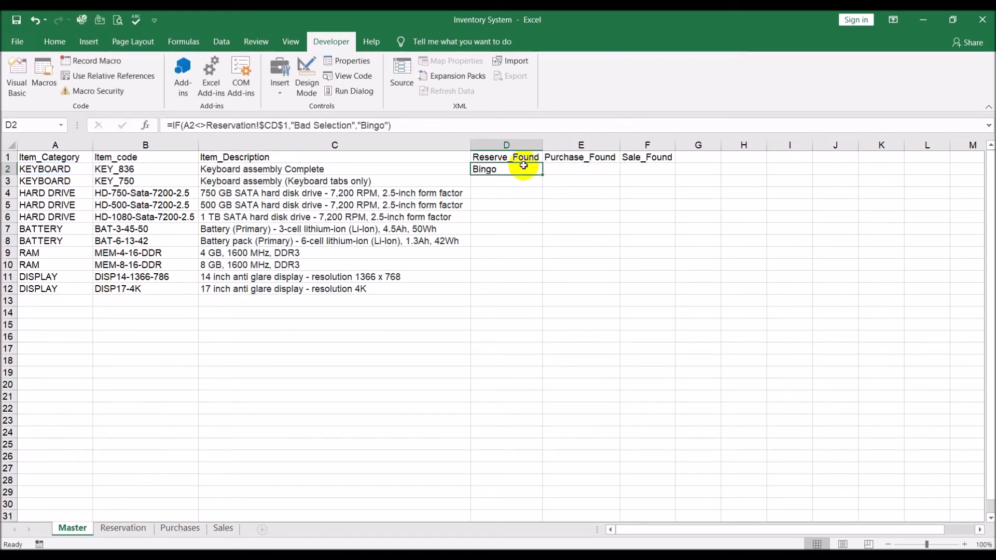
pyautogui.doubleClick(543, 173)
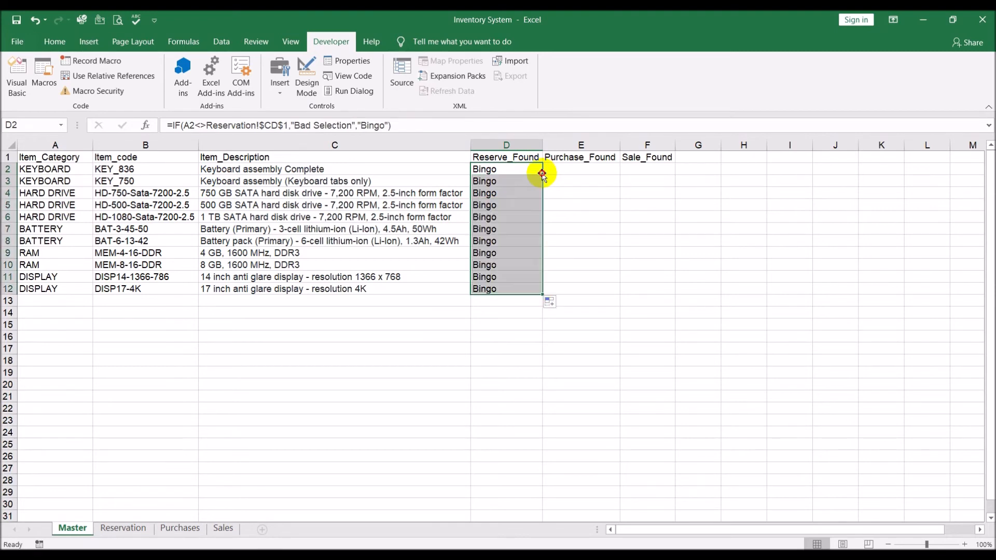
pyautogui.click(680, 300)
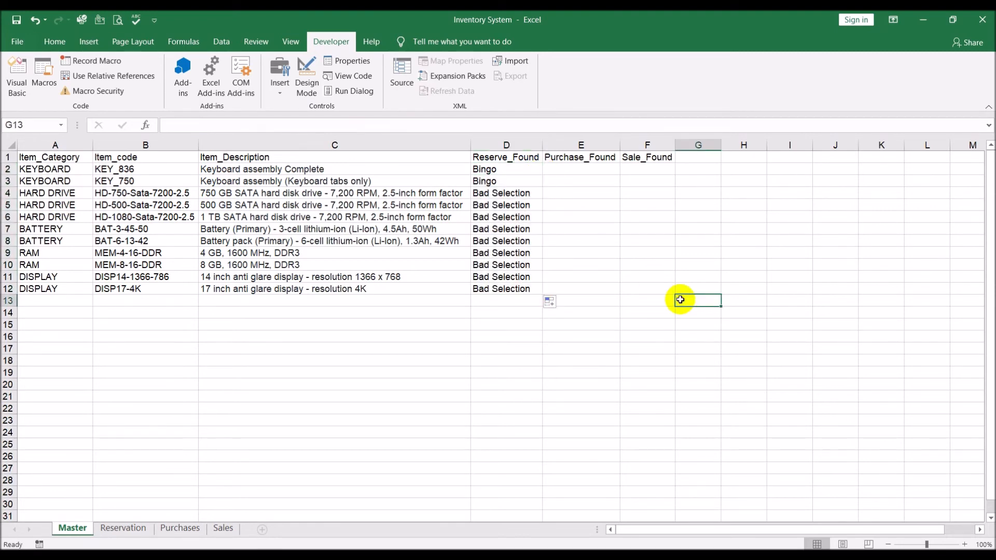
# Step: Compare the Reserve_Found results on the Master sheet, especially rows 2 and 3, with the category in CD1 of the Reservation sheet
pyautogui.click(123, 528)
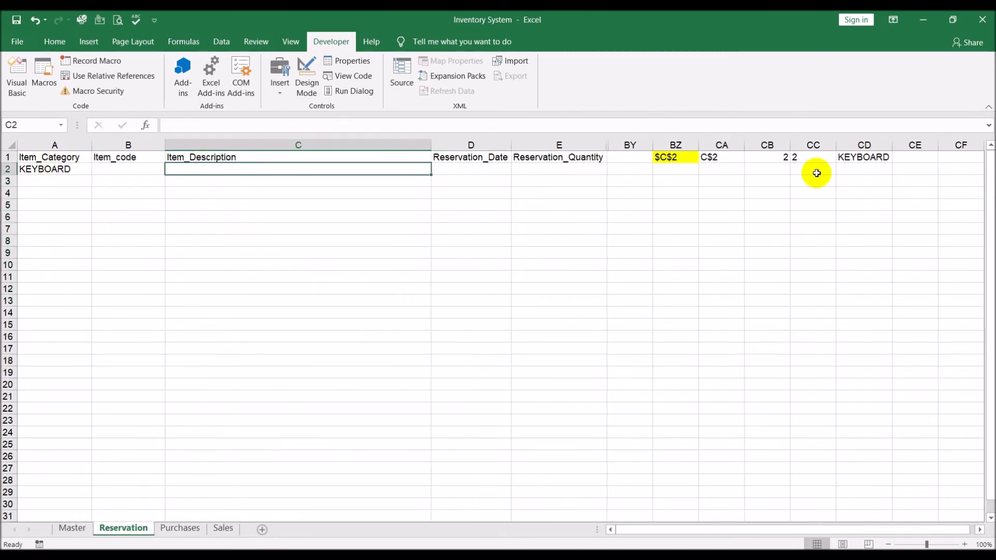
pyautogui.click(73, 528)
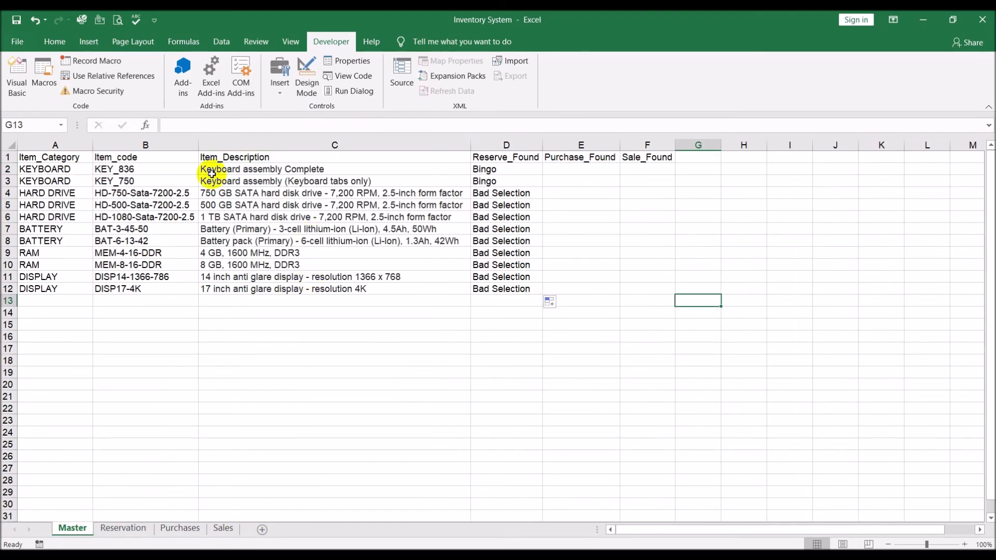
pyautogui.moveTo(4, 168); pyautogui.dragTo(8, 181)
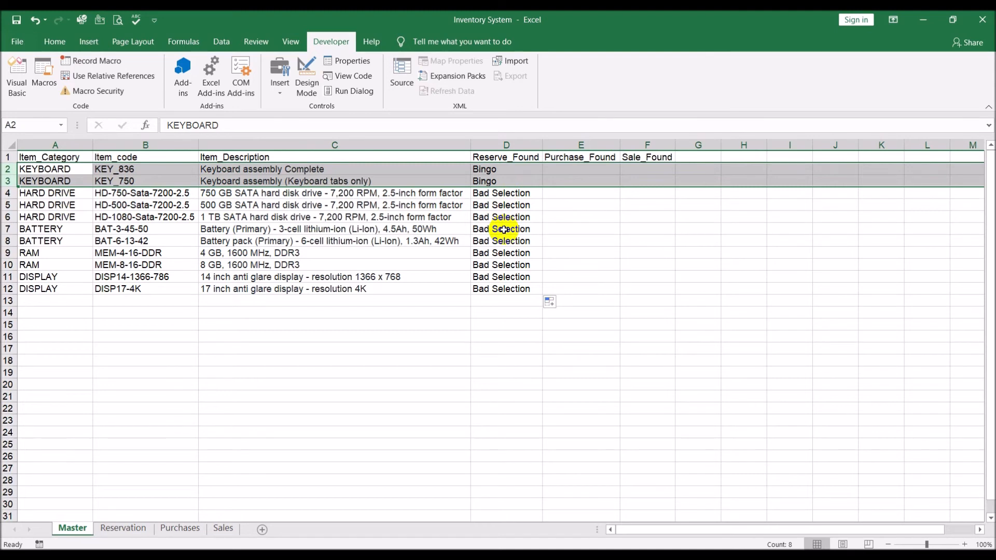
pyautogui.click(415, 297)
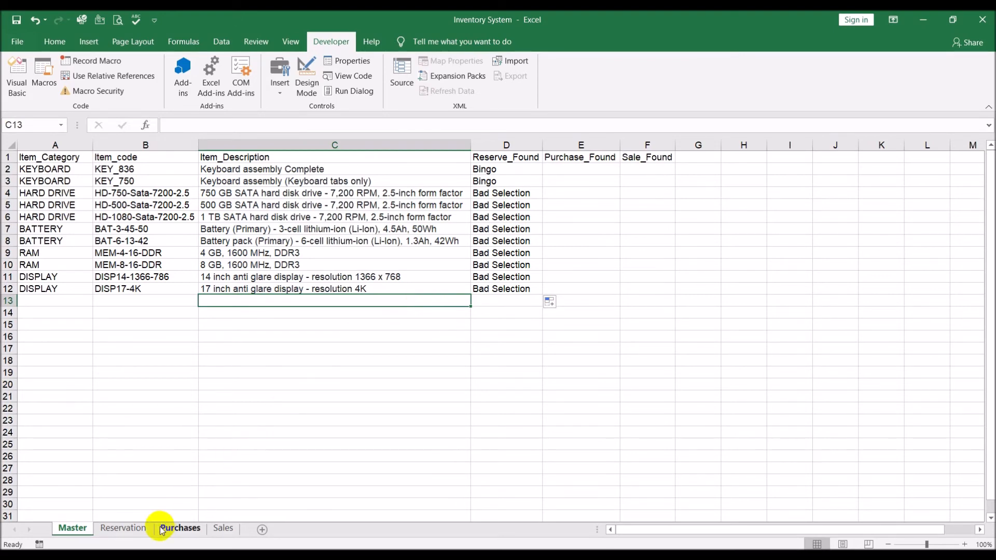
# Step: Look over the Reservation, Purchases and Sales sheets, and inspect helper cell BZ1 on the Reservation sheet
pyautogui.click(124, 529)
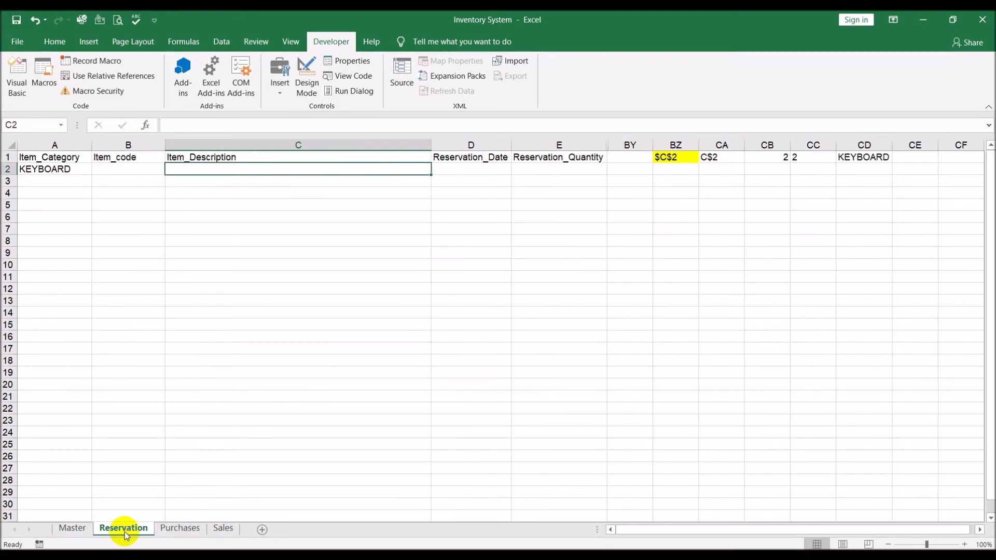
pyautogui.click(177, 529)
pyautogui.click(214, 528)
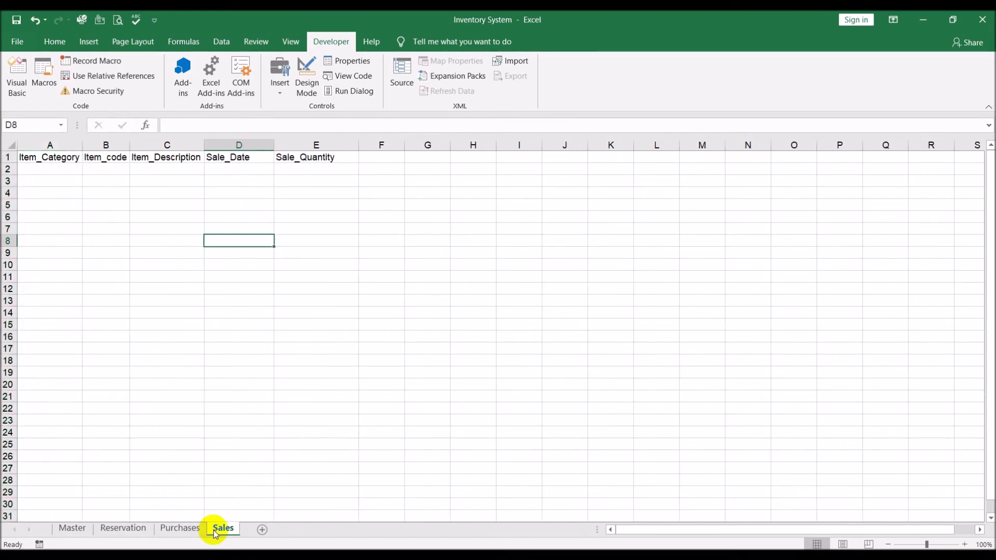
pyautogui.click(173, 534)
pyautogui.click(130, 533)
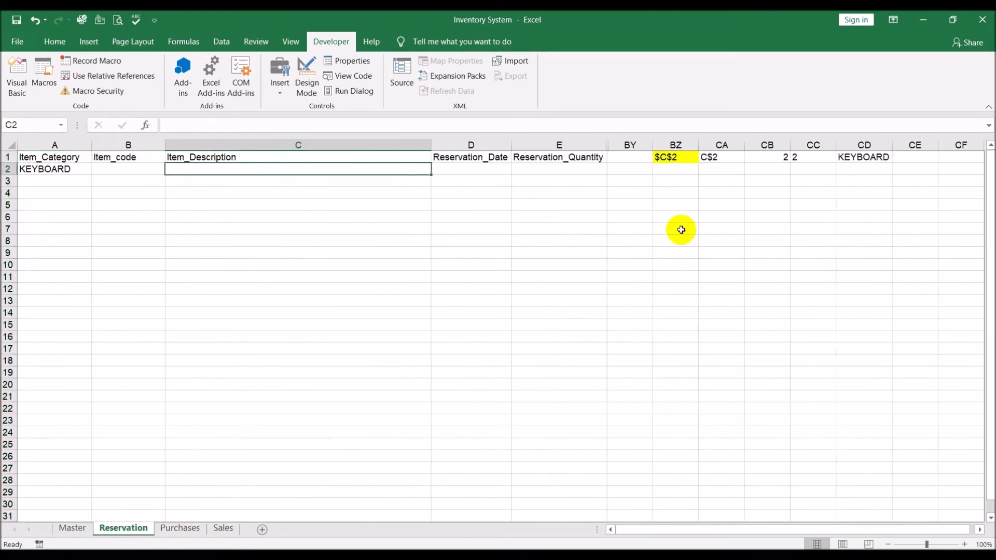
pyautogui.click(680, 158)
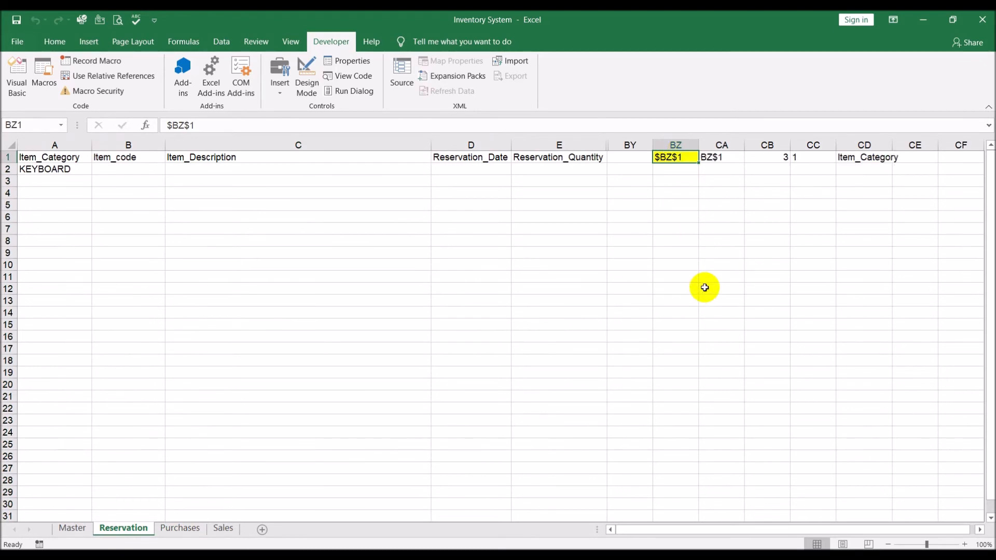
# Step: Copy the helper cells BZ1:CD1 from the Reservation sheet and paste them at BZ1 on the Purchases sheet
pyautogui.hotkey('shift', 'Right')
pyautogui.hotkey('shift', 'Right')
pyautogui.hotkey('shift', 'Right')
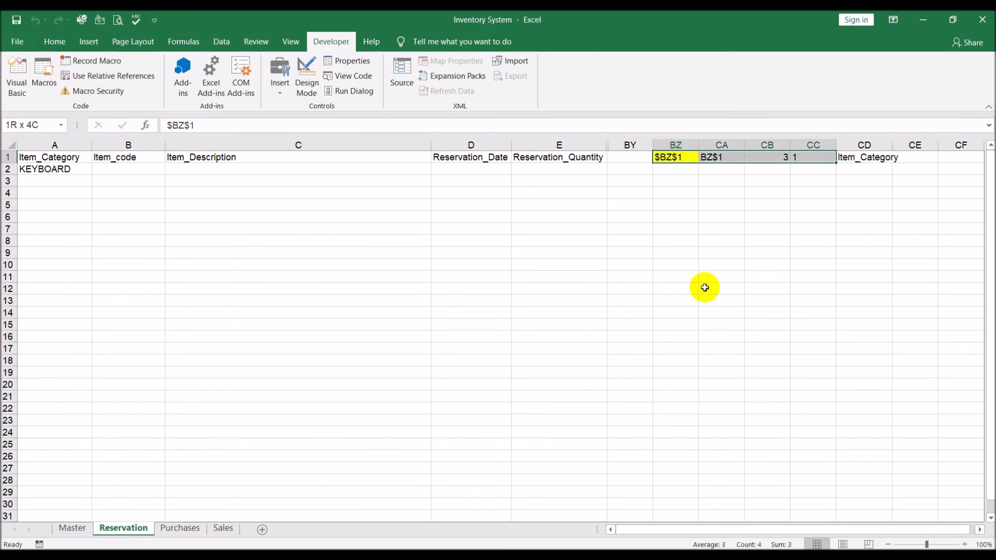
pyautogui.hotkey('shift', 'Right')
pyautogui.hotkey('ctrl', 'c')
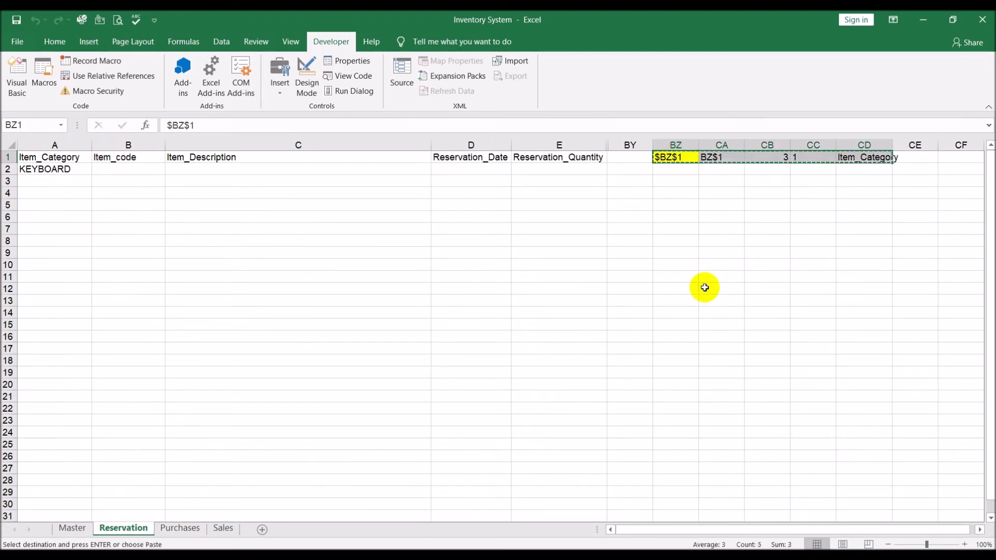
pyautogui.click(180, 528)
pyautogui.hscroll(6, 988, 530)
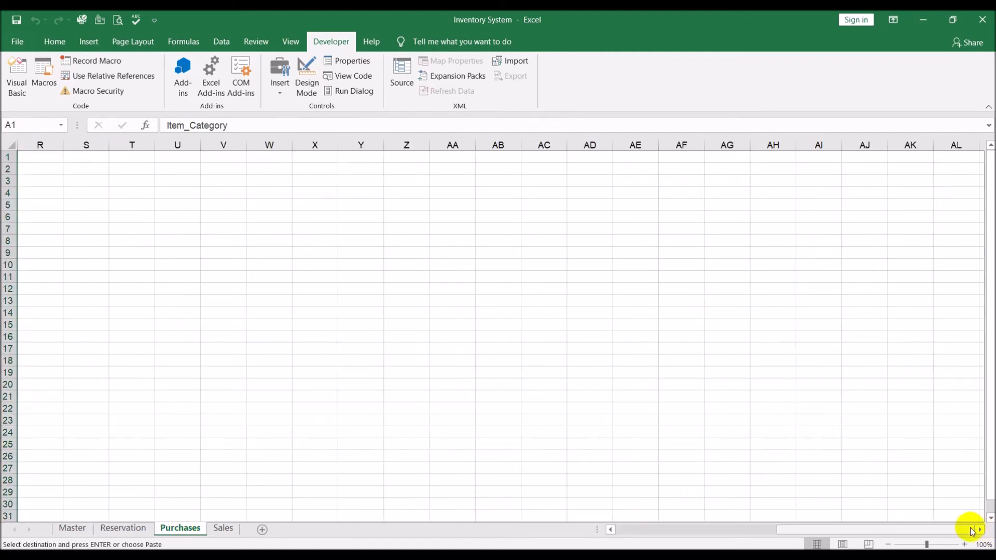
pyautogui.hscroll(9, 983, 535)
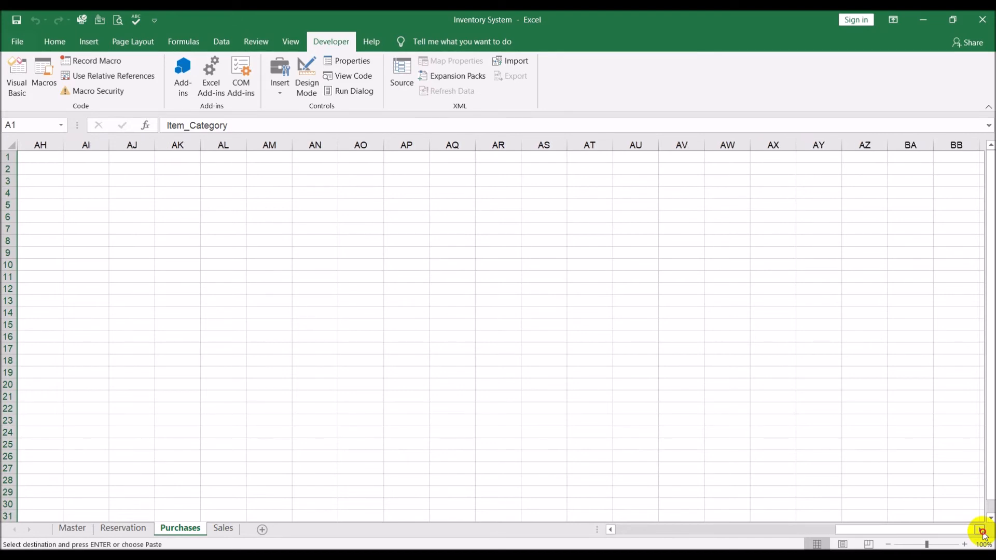
pyautogui.hscroll(6, 984, 535)
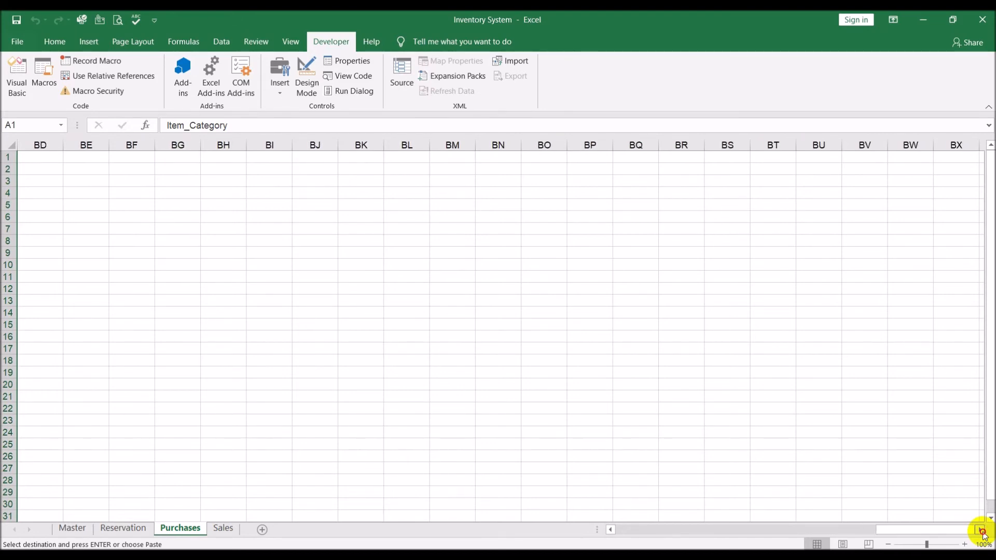
pyautogui.hscroll(4, 983, 535)
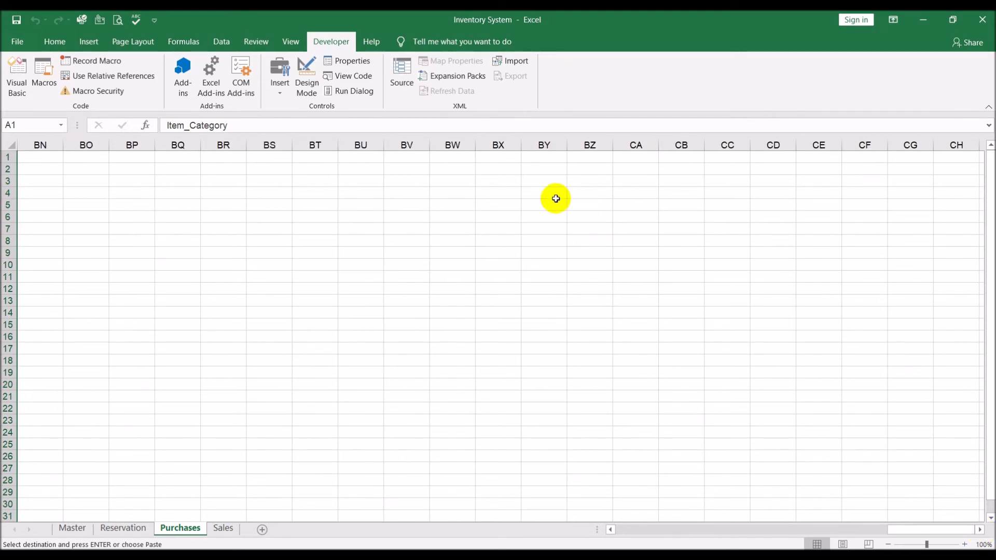
pyautogui.click(589, 156)
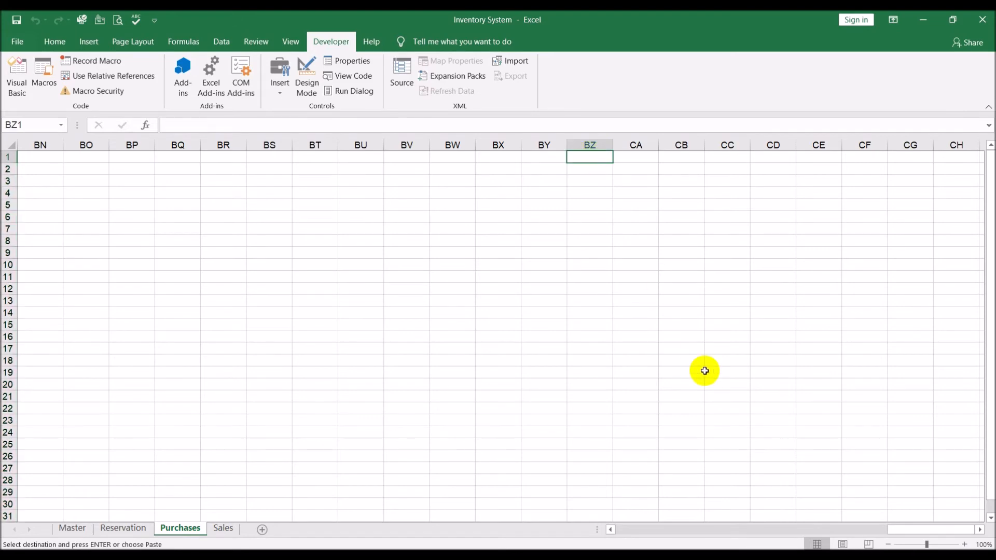
pyautogui.hotkey('ctrl', 'v')
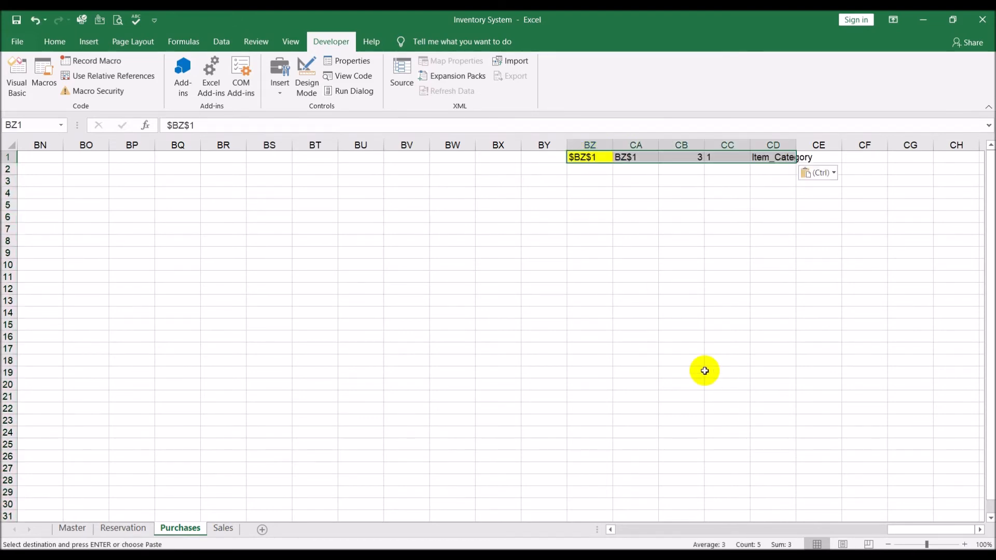
# Step: Inspect the pasted formulas in CA1:CD1 on the Purchases sheet and autofit the width of column CD
pyautogui.click(634, 156)
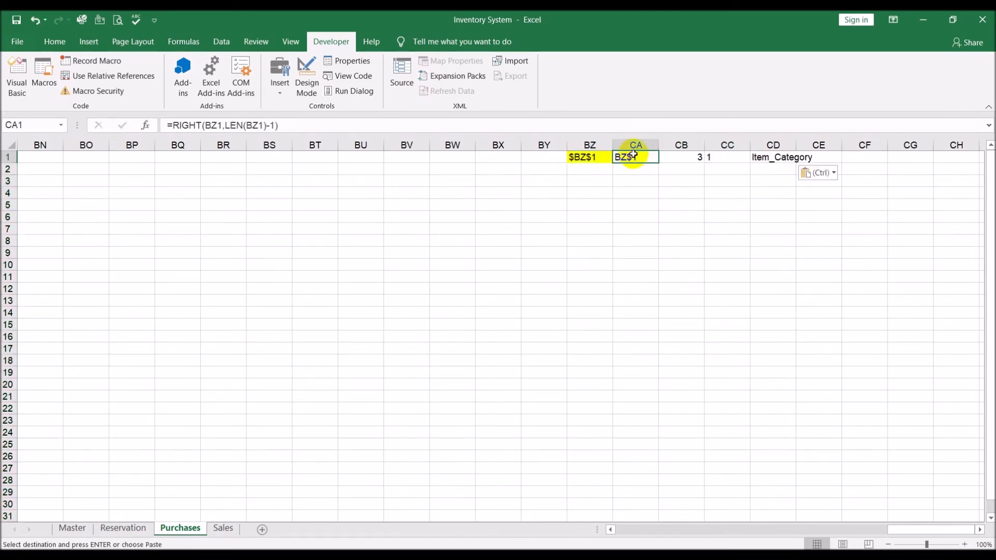
pyautogui.click(679, 159)
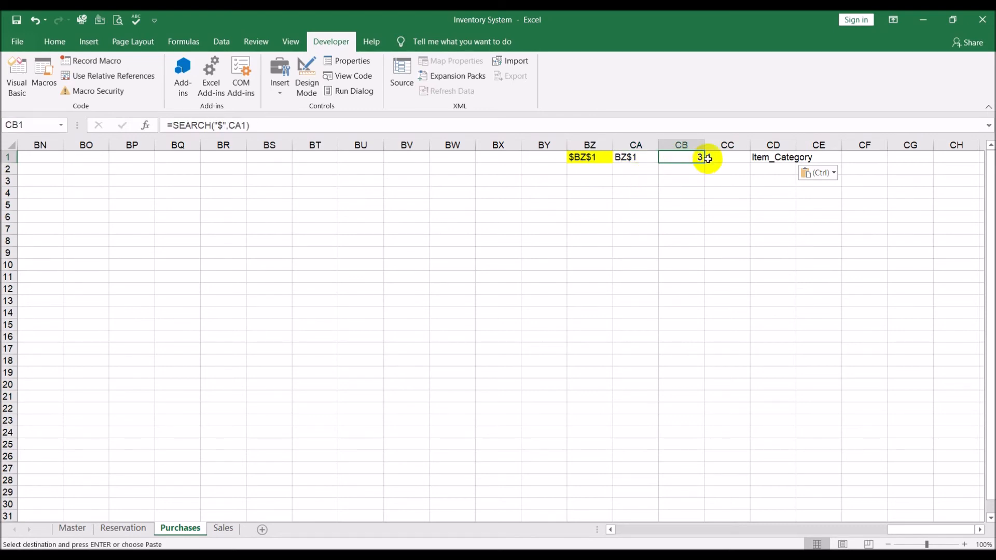
pyautogui.click(729, 157)
pyautogui.click(780, 158)
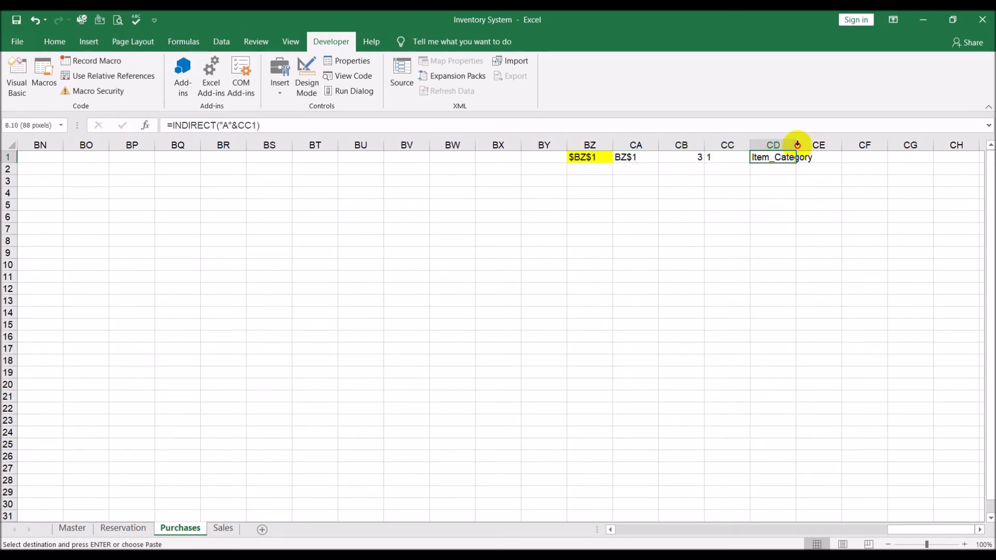
pyautogui.doubleClick(797, 145)
# Step: Compare how helper cell BZ1 responds to selecting different cells on the Purchases and Reservation sheets
pyautogui.click(762, 204)
pyautogui.click(679, 205)
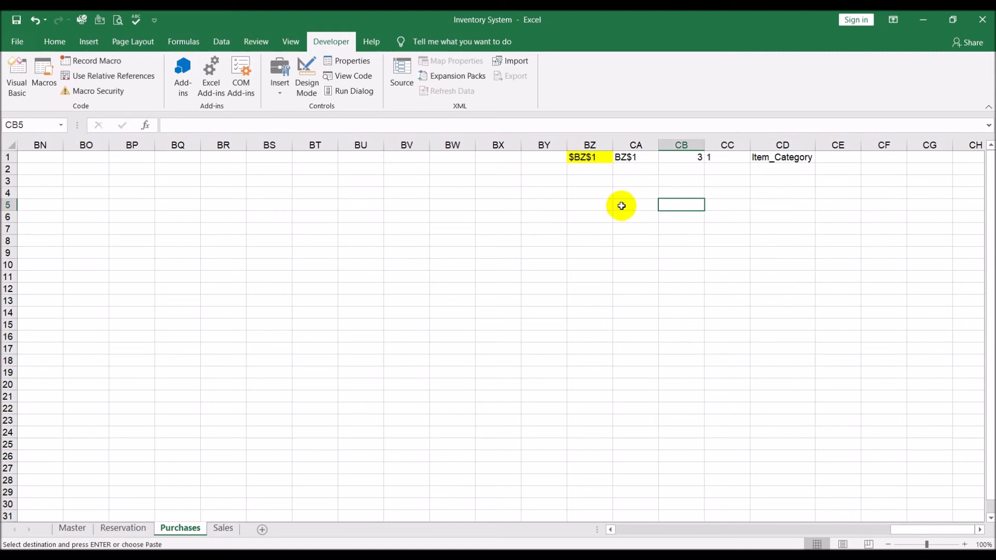
pyautogui.click(596, 154)
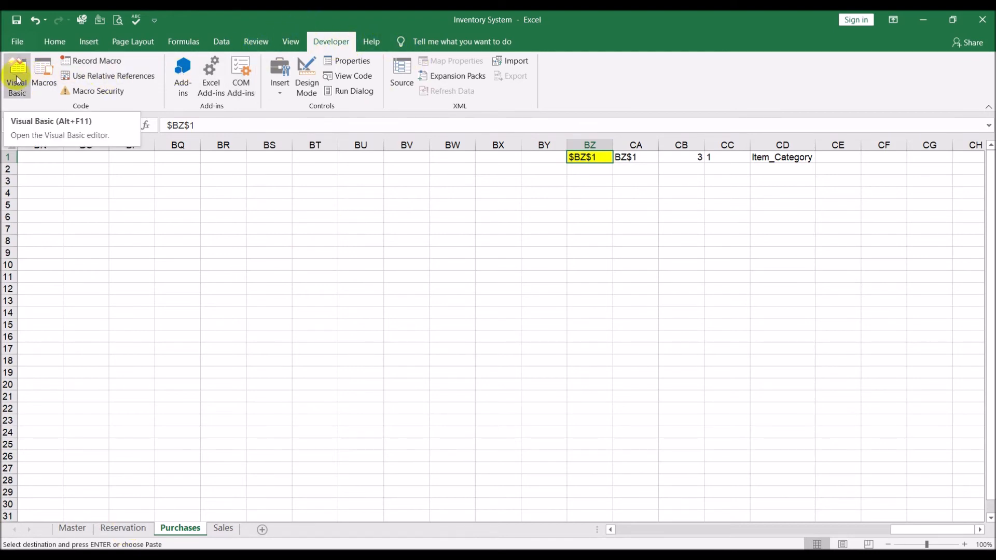
pyautogui.click(123, 528)
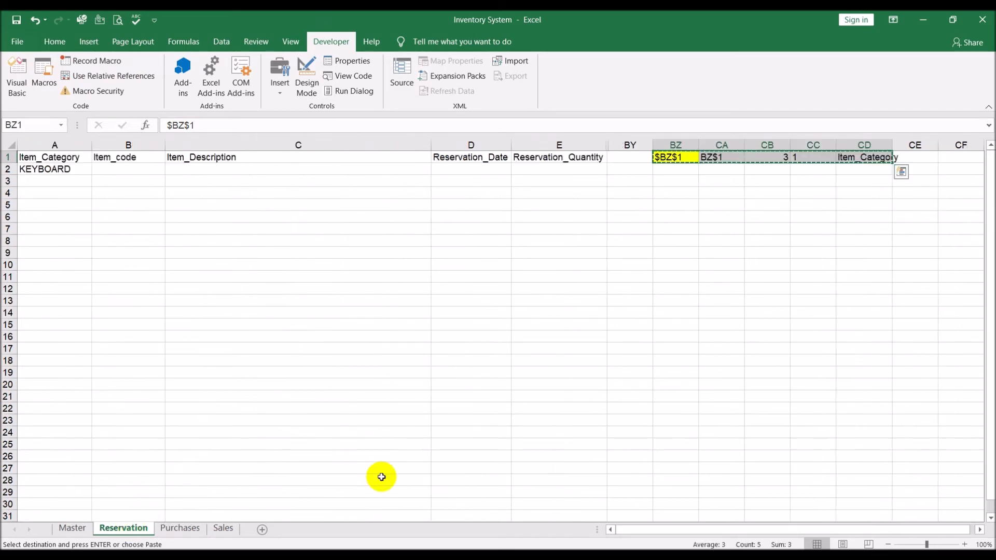
pyautogui.click(640, 237)
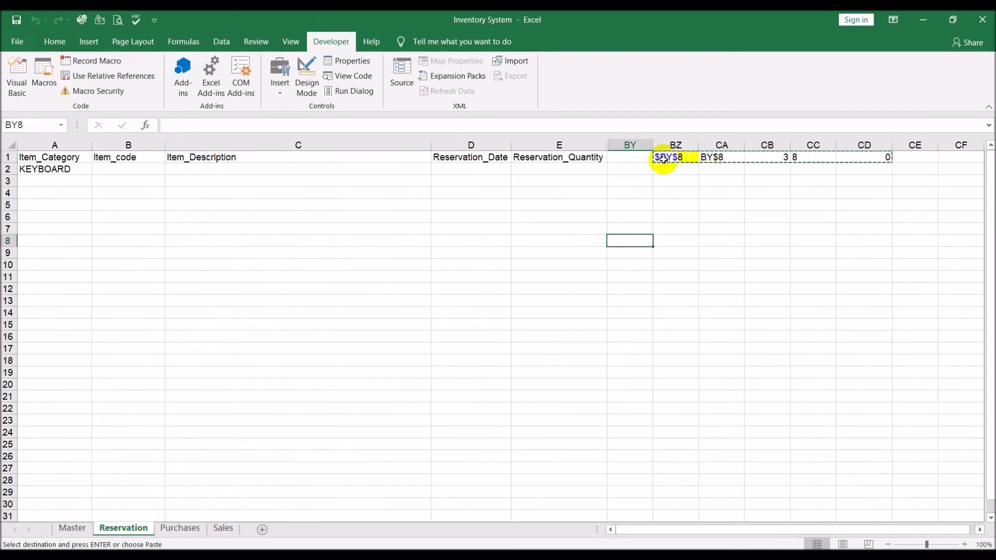
pyautogui.press('Escape')
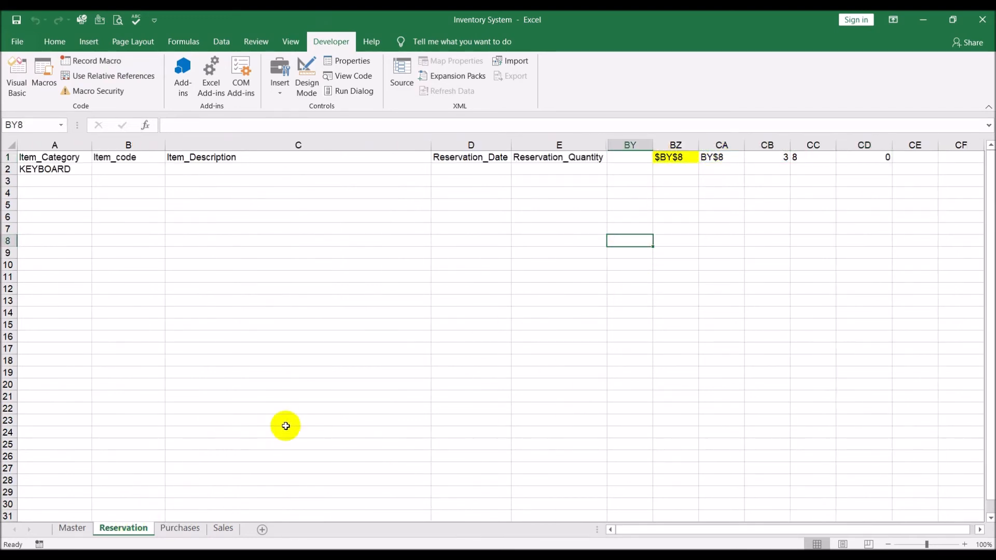
pyautogui.click(174, 528)
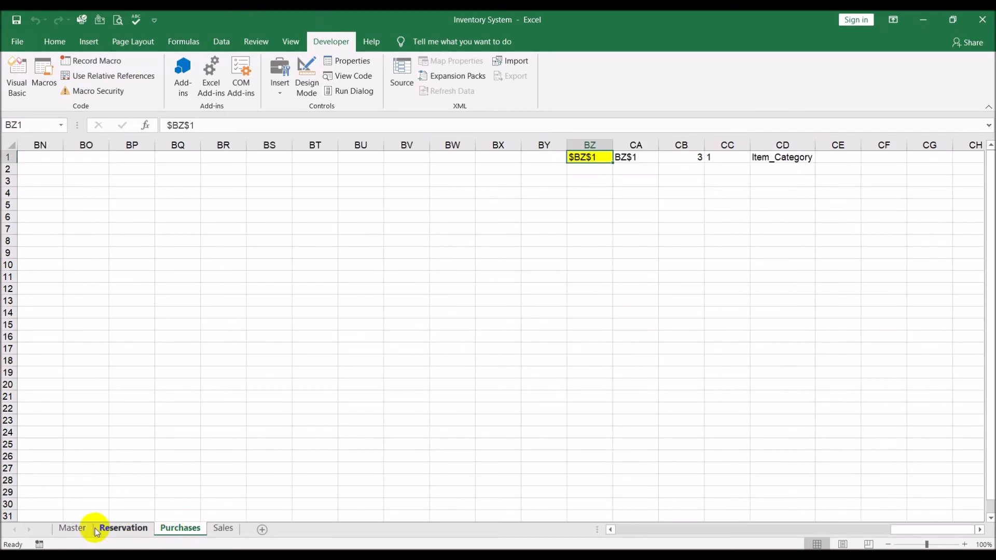
pyautogui.click(110, 529)
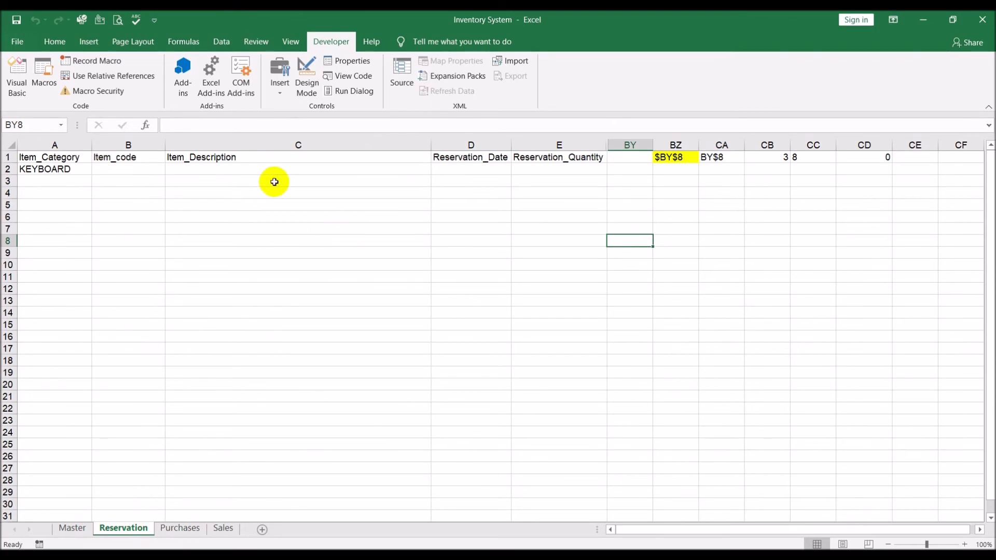
# Step: Copy the BZ1 active-cell address and RefreshAll lines from the Reservation sheet's VBA code into a Worksheet_SelectionChange procedure for Sheet3 (Purchases)
pyautogui.click(23, 82)
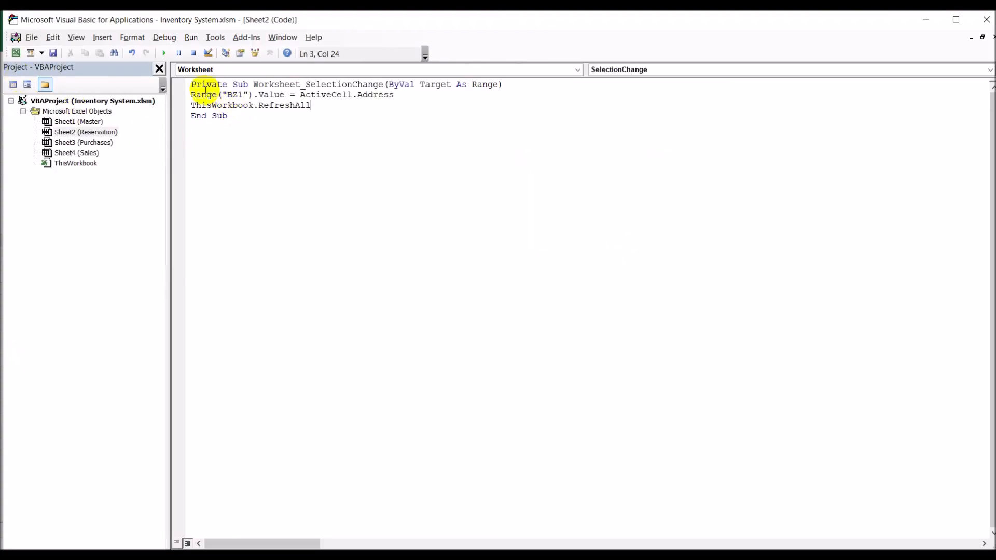
pyautogui.moveTo(189, 95); pyautogui.dragTo(369, 105)
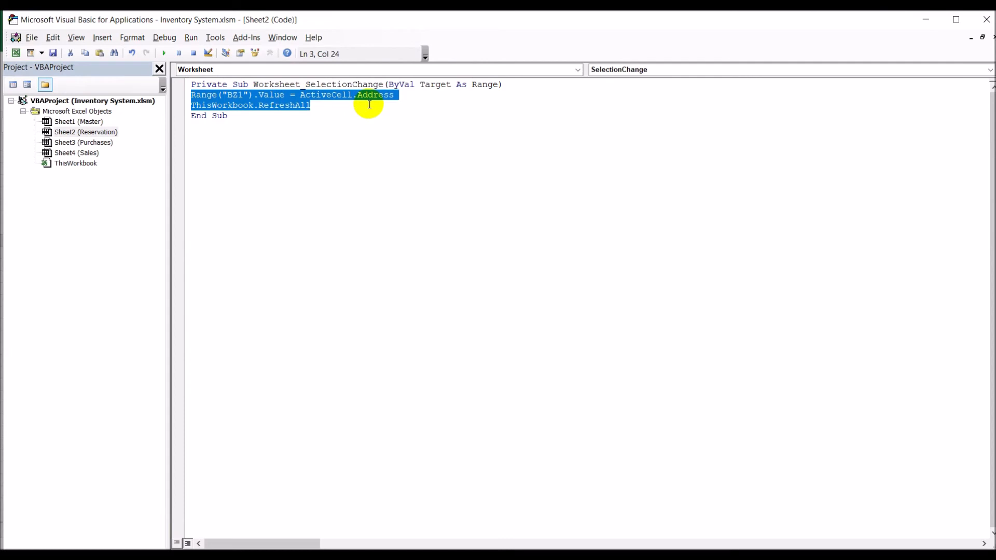
pyautogui.doubleClick(114, 142)
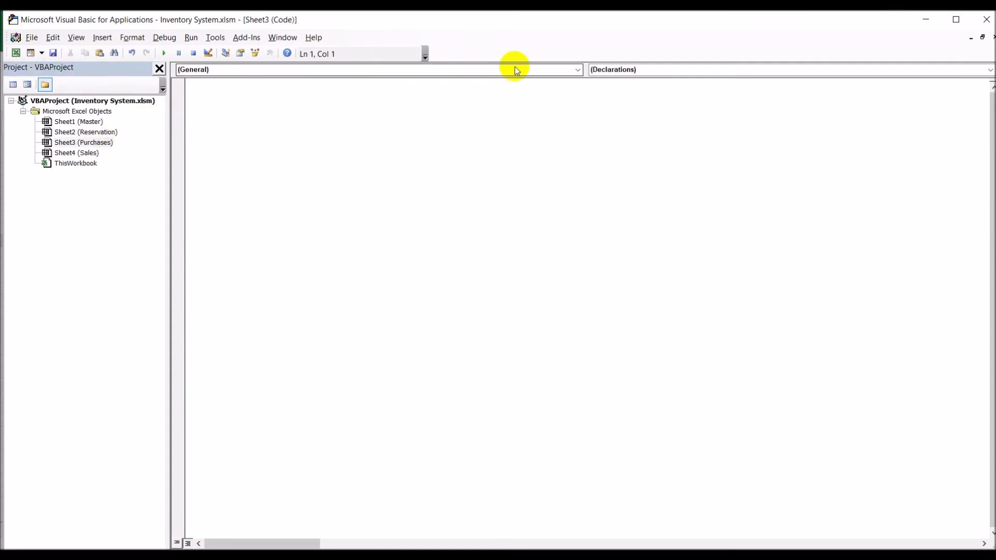
pyautogui.click(574, 69)
pyautogui.click(567, 85)
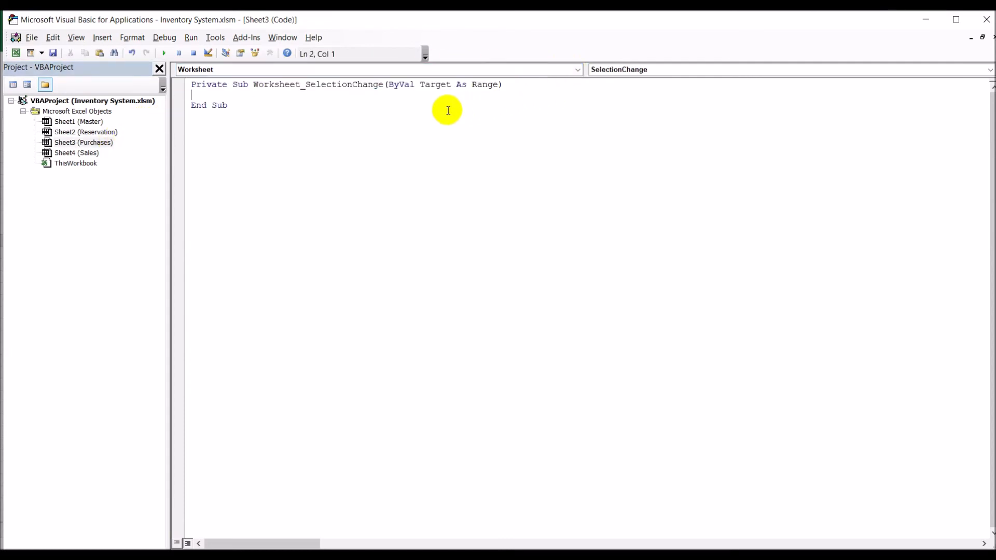
pyautogui.hotkey('ctrl', 'v')
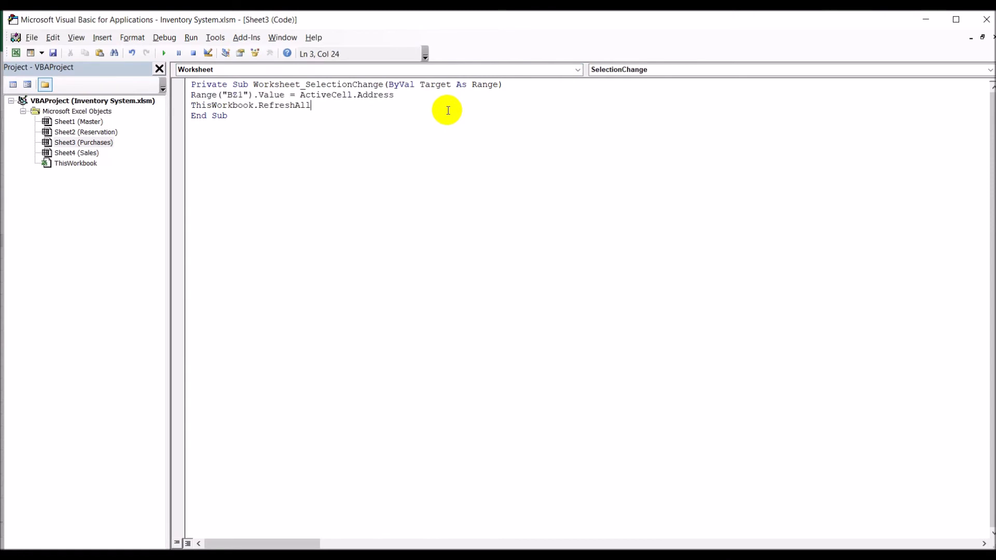
# Step: Add a Worksheet_SelectionChange procedure with the same two lines to Sheet4 (Sales) and close the Visual Basic editor
pyautogui.click(82, 153)
pyautogui.doubleClick(82, 153)
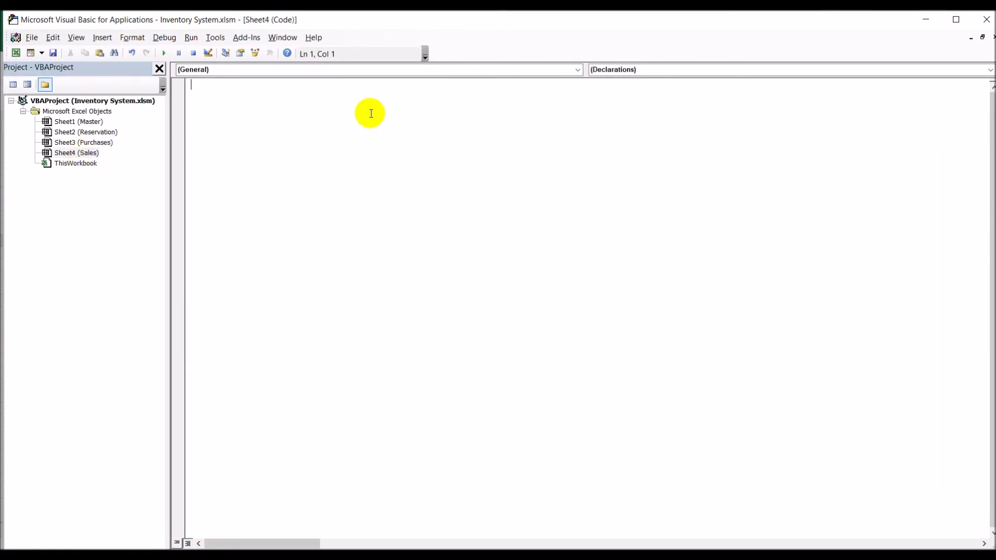
pyautogui.click(578, 69)
pyautogui.click(564, 89)
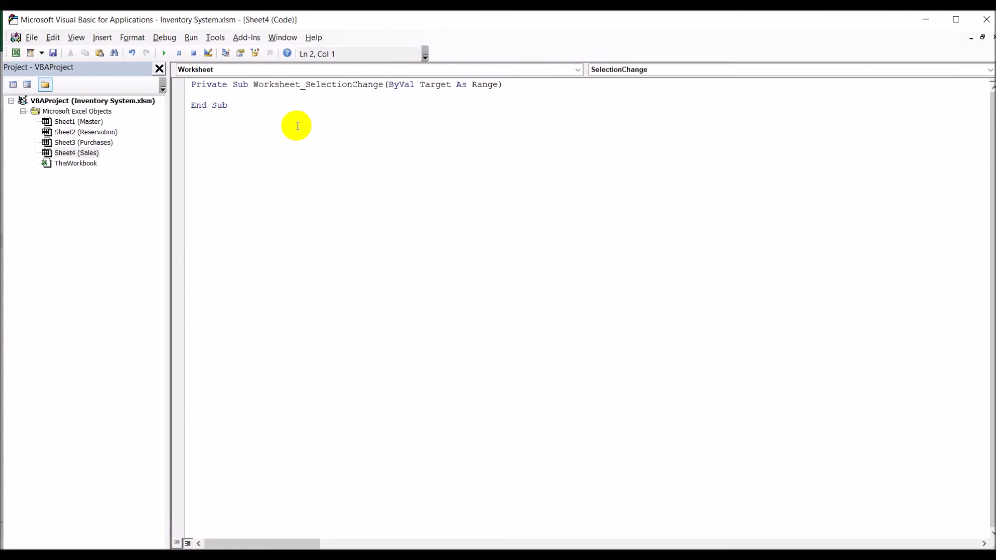
pyautogui.hotkey('ctrl', 'v')
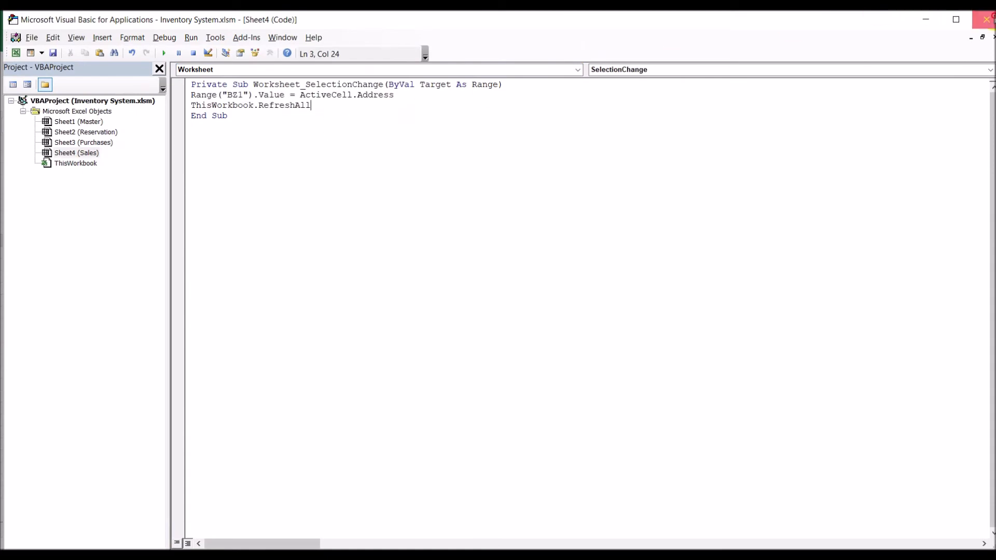
pyautogui.click(985, 19)
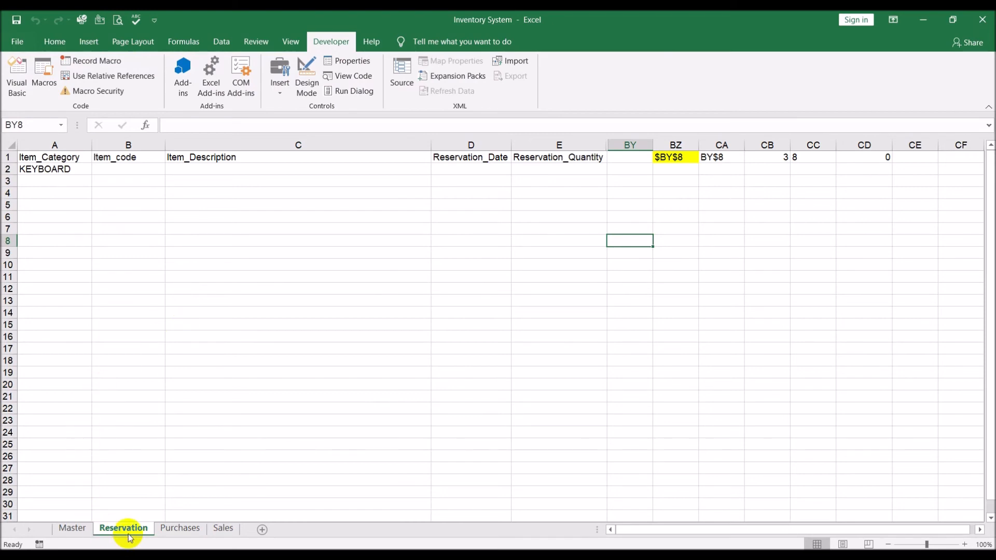
# Step: Test the selection tracking in BZ1:CD1 by selecting various cells on the Reservation and Purchases sheets
pyautogui.click(405, 287)
pyautogui.click(685, 208)
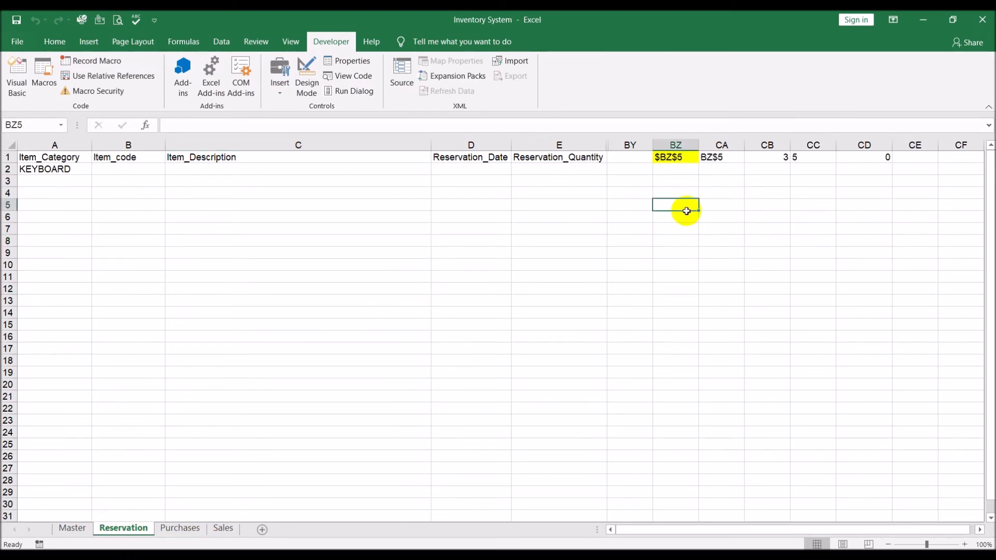
pyautogui.click(165, 529)
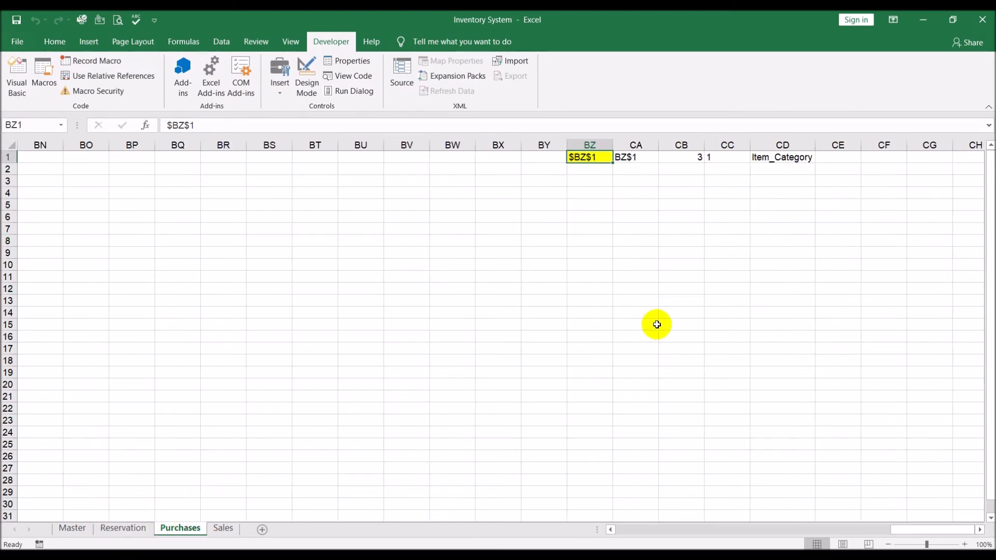
pyautogui.click(648, 263)
pyautogui.click(467, 253)
pyautogui.click(382, 265)
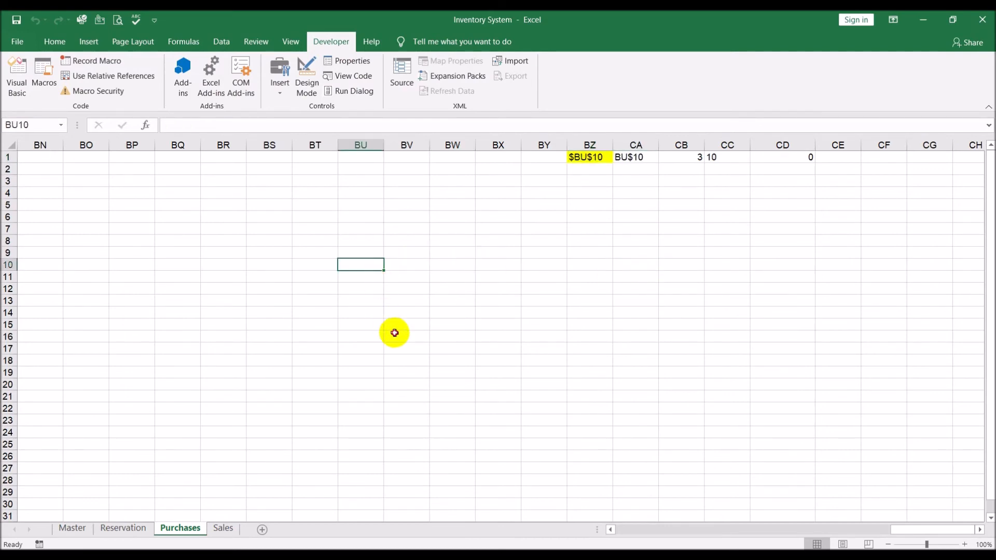
pyautogui.click(394, 333)
pyautogui.click(706, 289)
# Step: Copy the helper cells BZ1:CD1 from the Purchases sheet to the Sales sheet, starting at cell BZ1
pyautogui.click(220, 528)
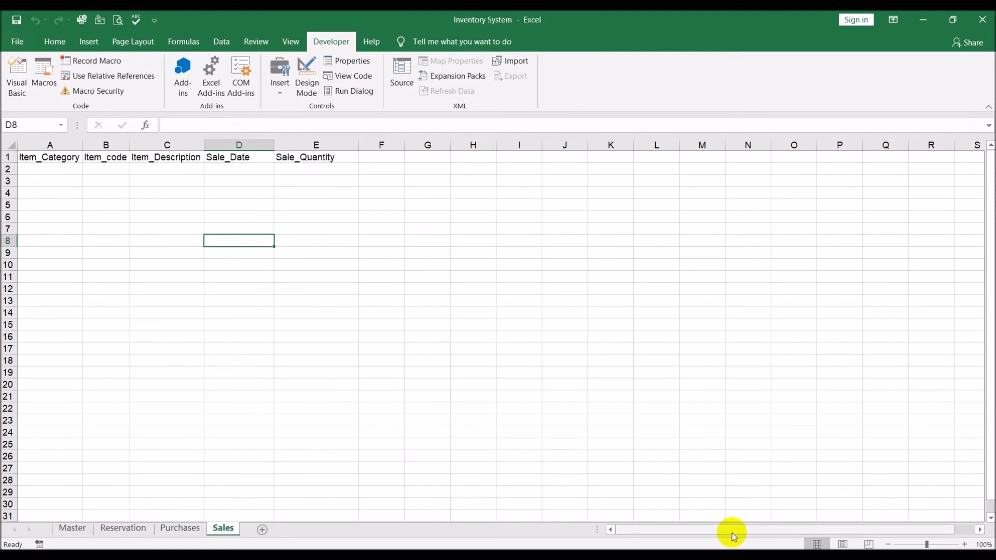
pyautogui.moveTo(731, 534); pyautogui.dragTo(980, 535)
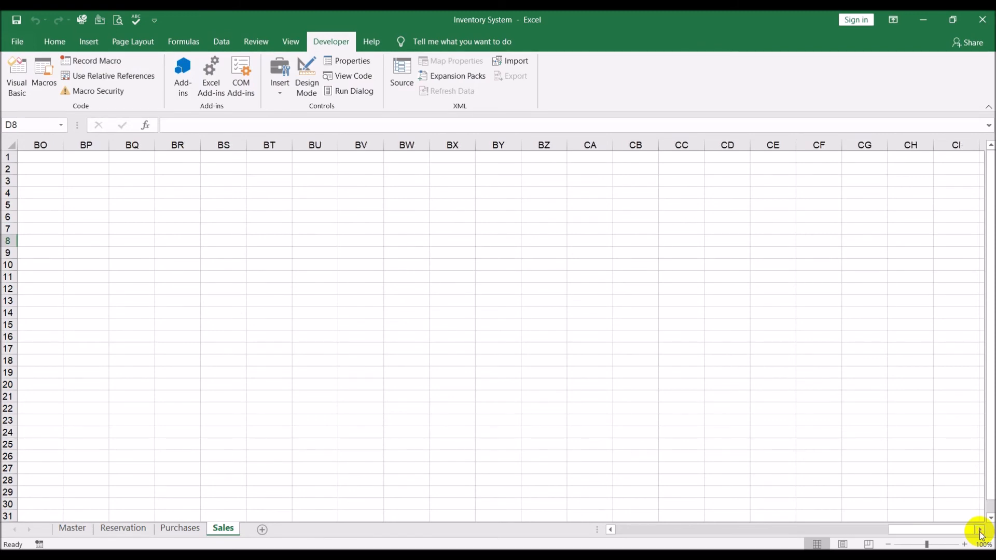
pyautogui.click(613, 529)
pyautogui.click(612, 529)
pyautogui.click(613, 530)
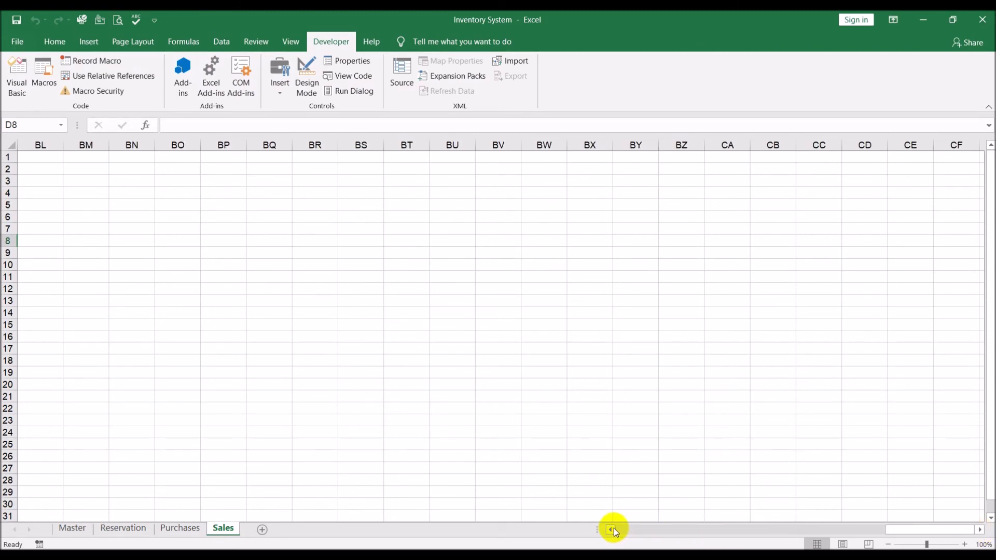
pyautogui.click(175, 527)
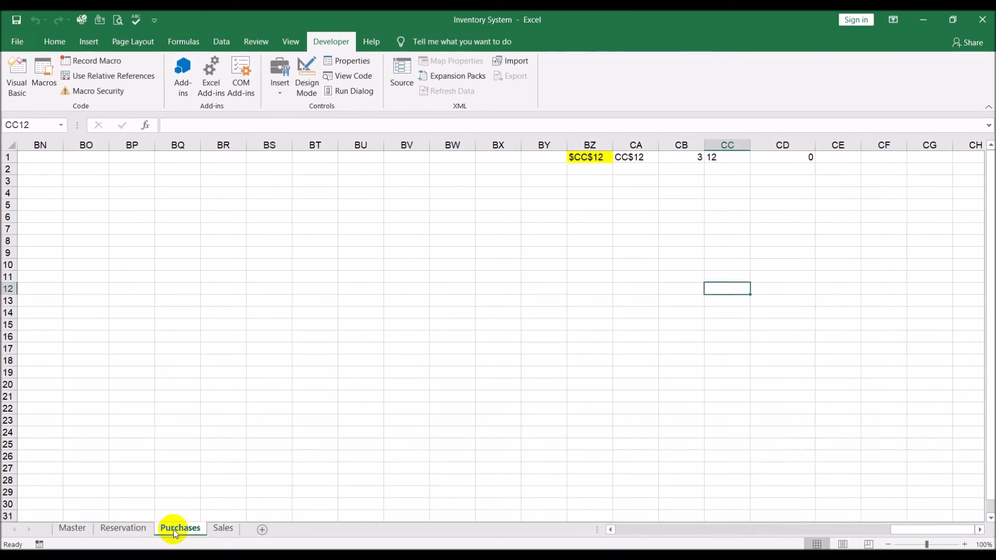
pyautogui.moveTo(577, 155); pyautogui.dragTo(802, 157)
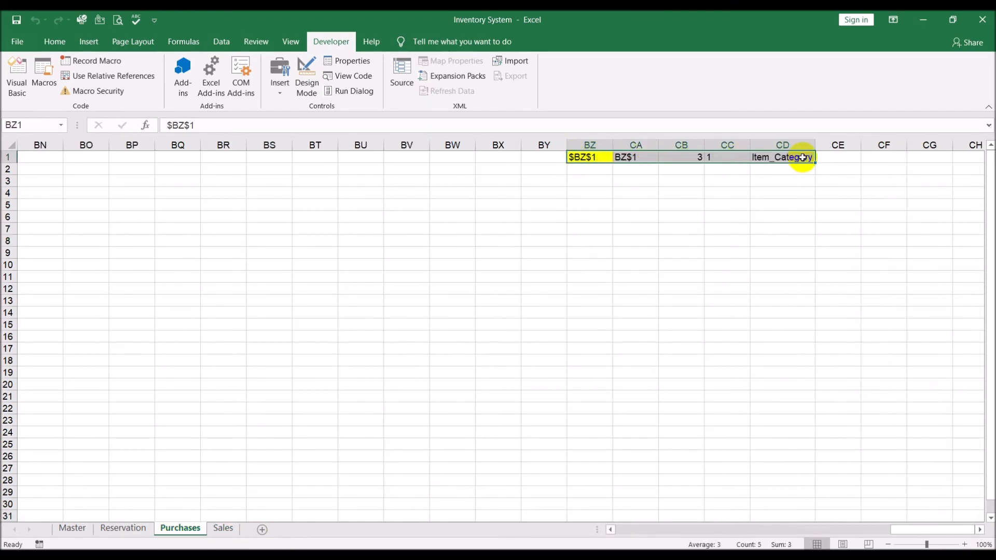
pyautogui.hotkey('ctrl', 'c')
pyautogui.click(224, 527)
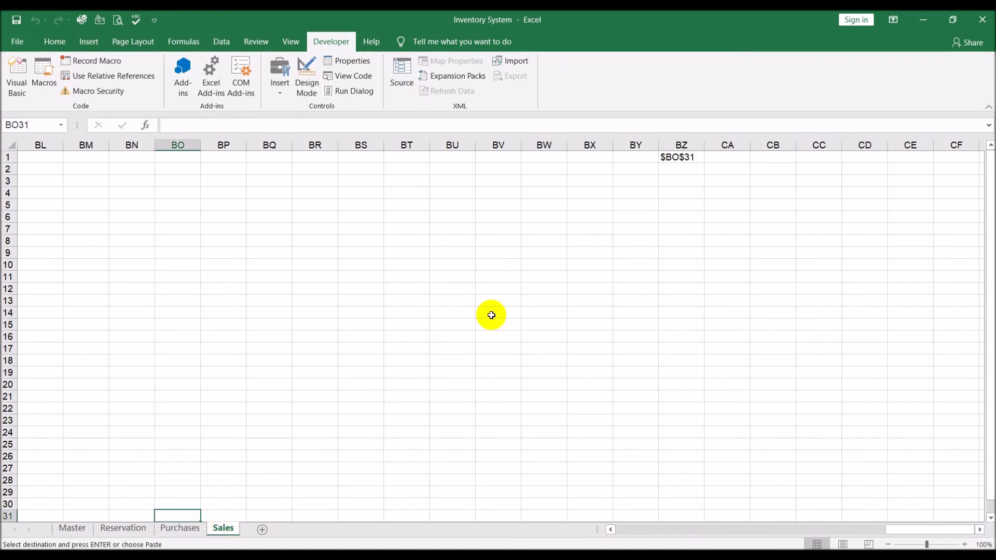
pyautogui.click(687, 157)
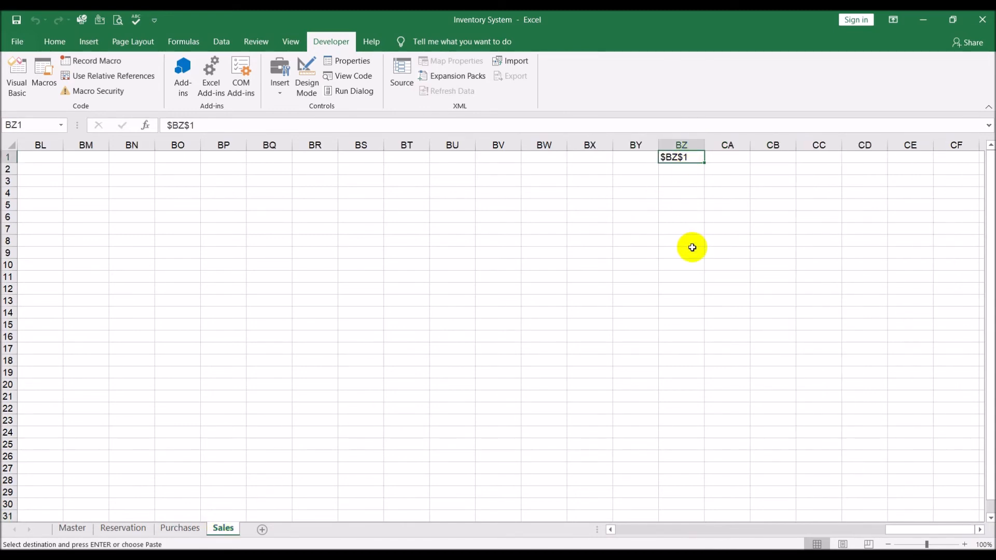
pyautogui.hotkey('ctrl', 'v')
# Step: Test the selection tracking on the Sales sheet by selecting cells such as BZ11 and BU6
pyautogui.click(687, 276)
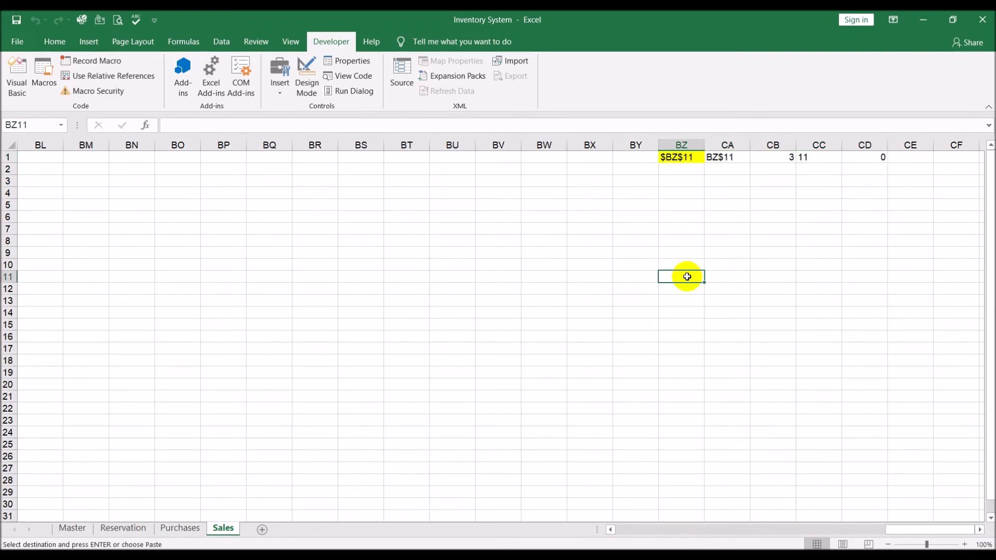
pyautogui.click(487, 277)
pyautogui.click(458, 217)
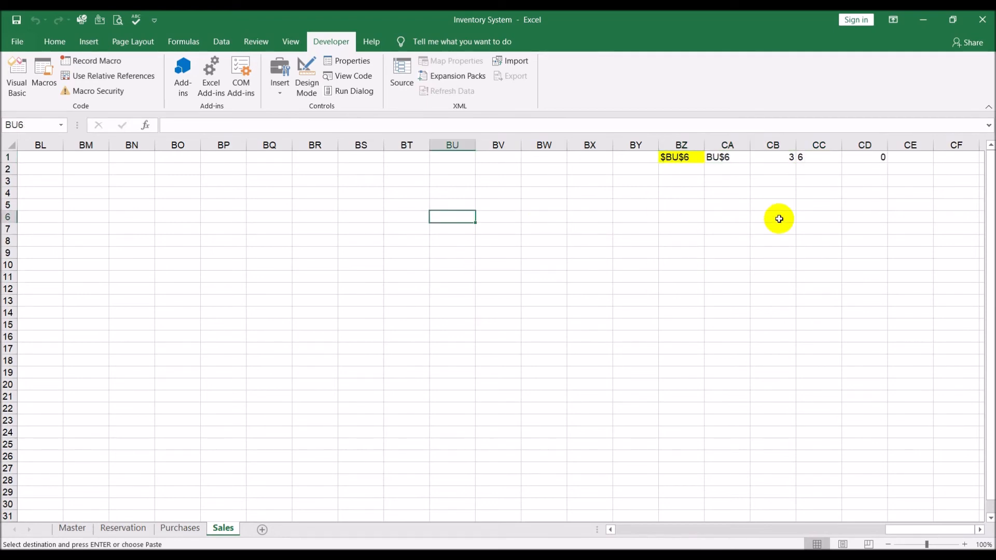
# Step: Check how the Master sheet's Reserve_Found column responds to selecting cell CA2 on the Reservation sheet
pyautogui.click(178, 528)
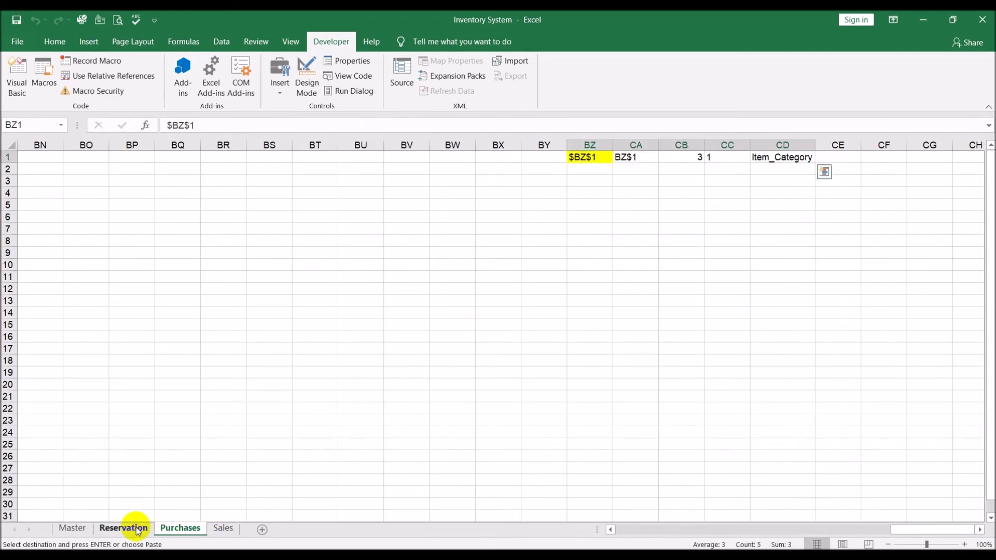
pyautogui.click(72, 527)
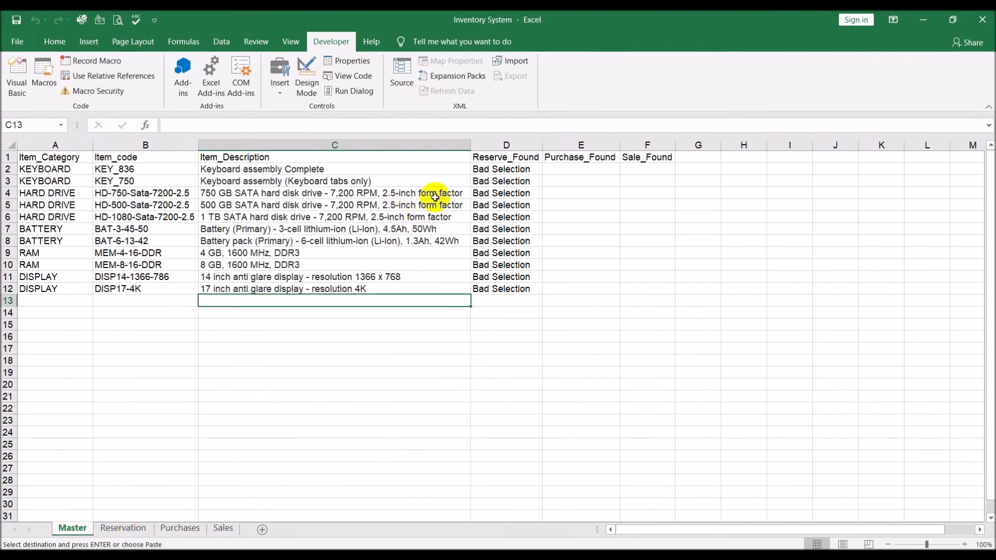
pyautogui.click(123, 528)
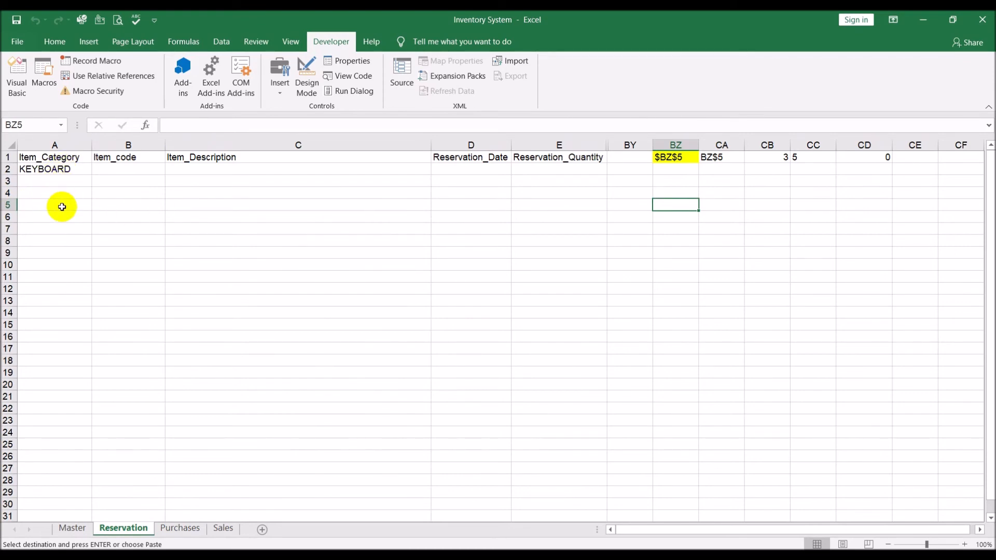
pyautogui.click(71, 528)
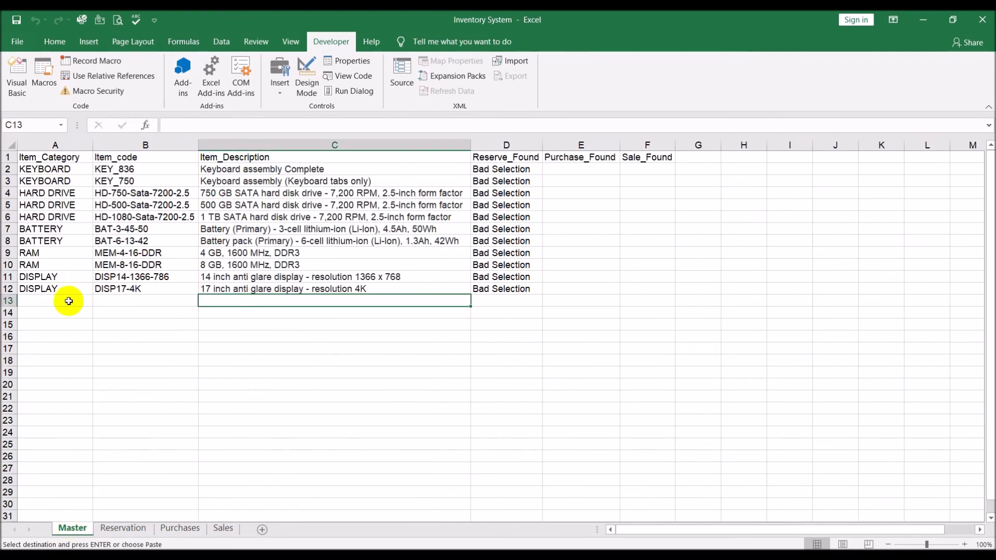
pyautogui.click(125, 529)
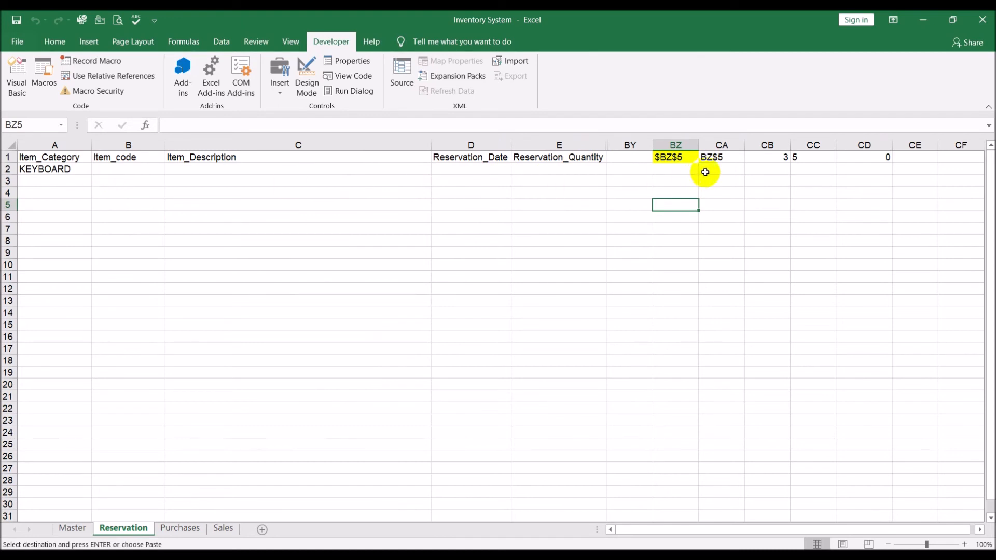
pyautogui.click(726, 169)
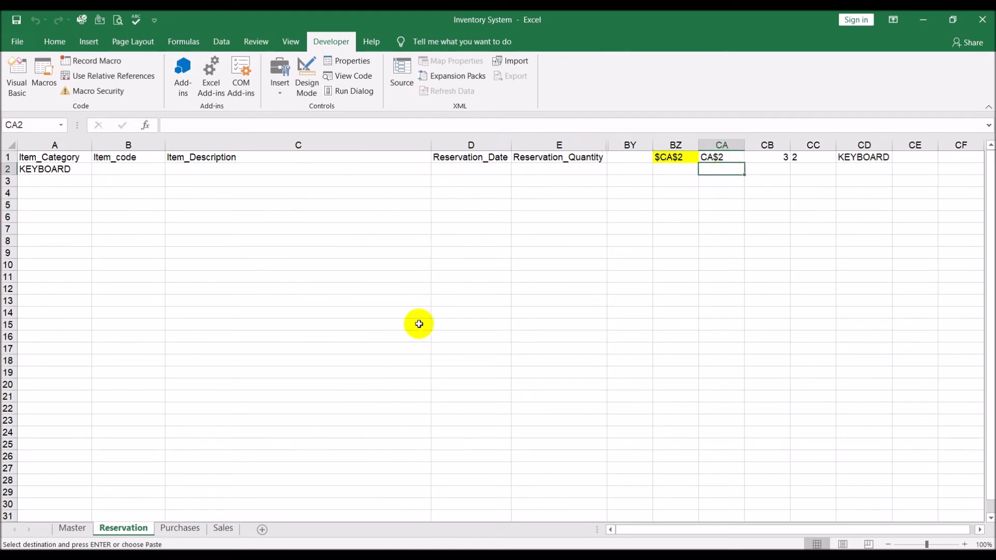
pyautogui.click(73, 528)
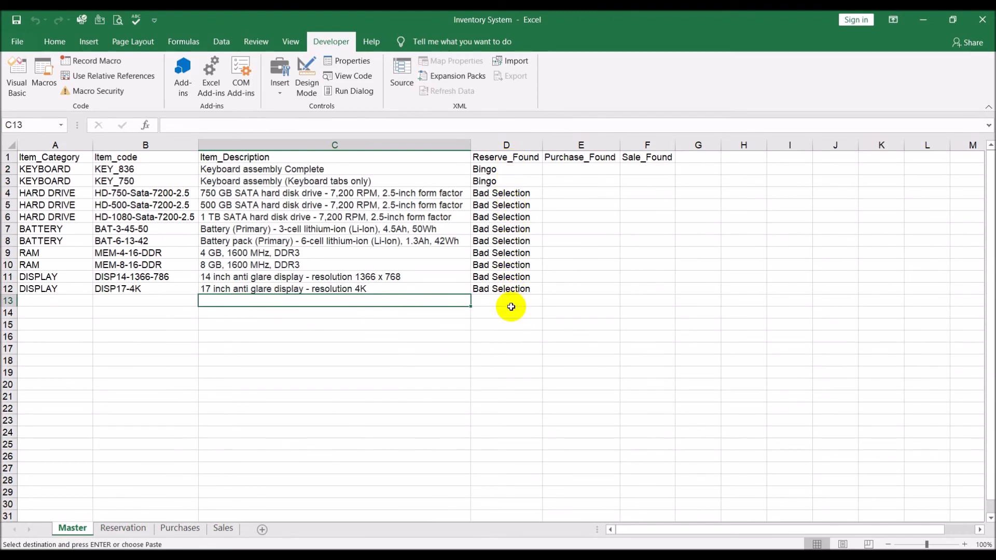
# Step: Examine the Reserve_Found formulas in cells D8 and D2 of the Master sheet without changing them
pyautogui.click(508, 240)
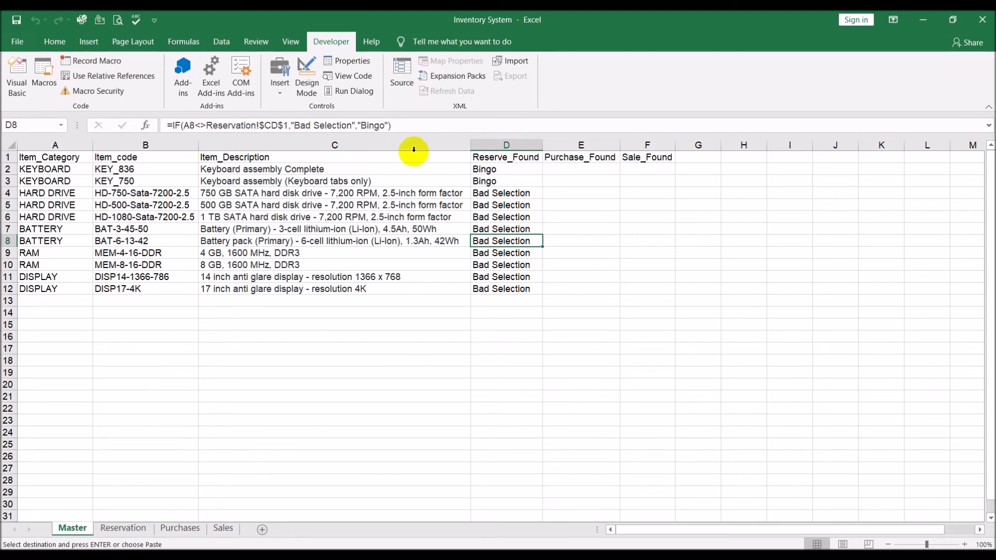
pyautogui.click(292, 125)
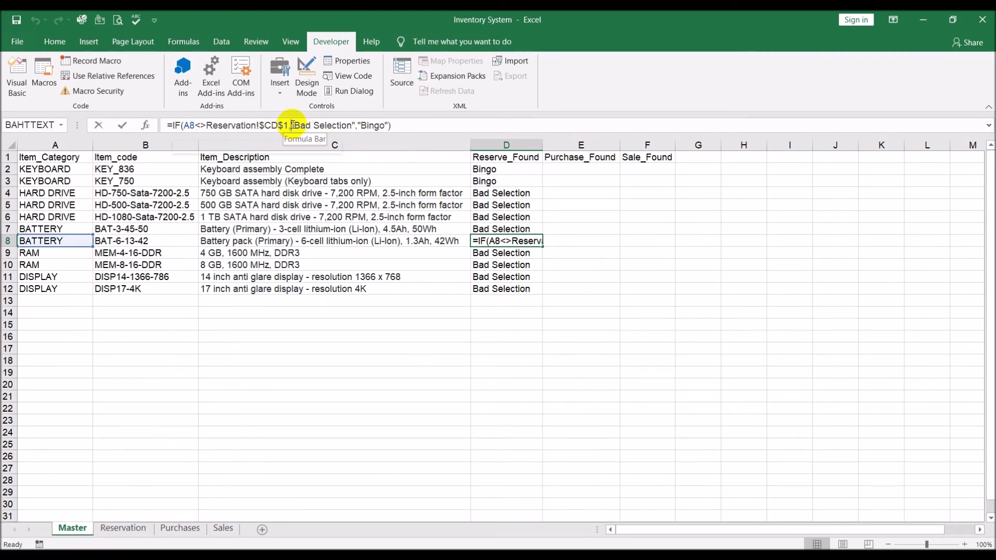
pyautogui.moveTo(292, 125); pyautogui.dragTo(491, 121)
pyautogui.press('Escape')
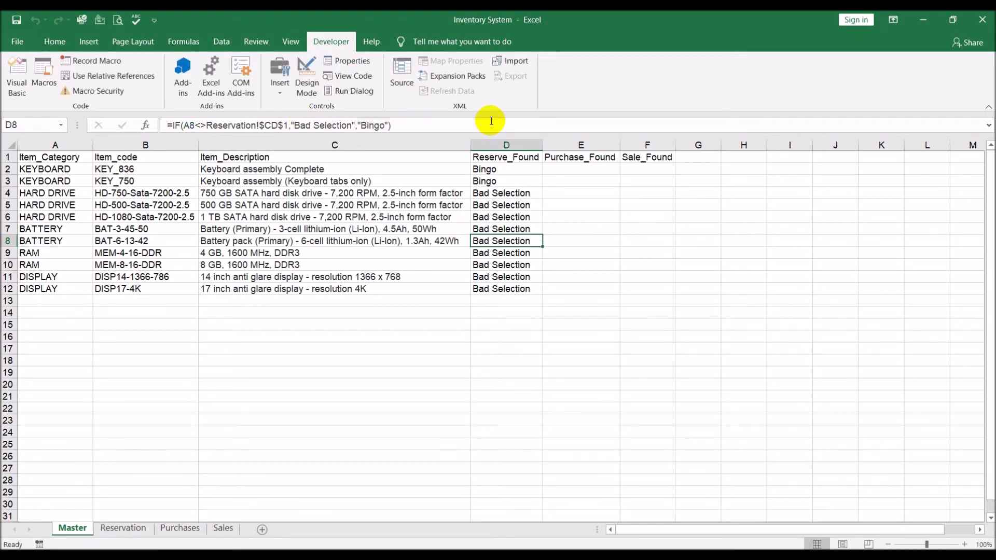
pyautogui.click(493, 170)
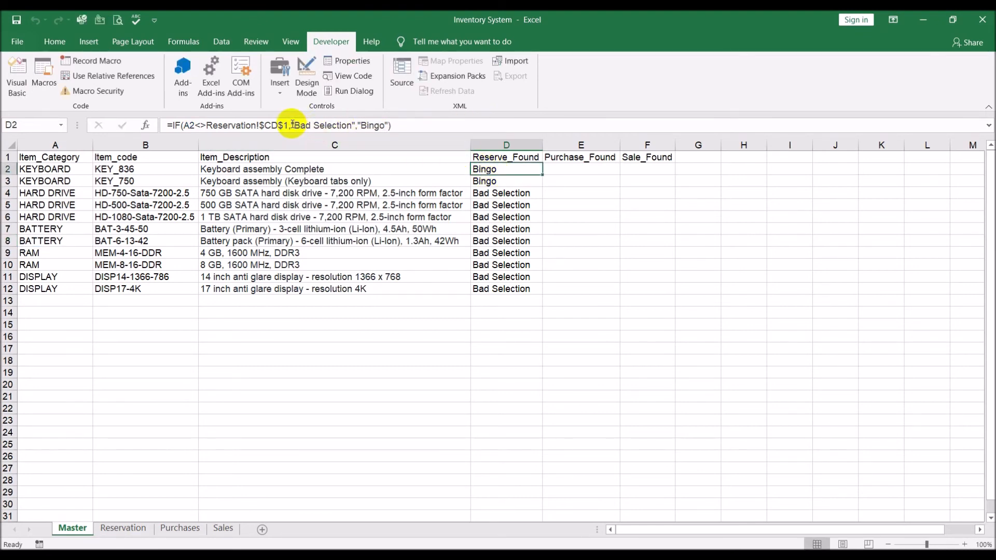
pyautogui.click(292, 125)
pyautogui.moveTo(292, 125); pyautogui.dragTo(539, 122)
pyautogui.press('Escape')
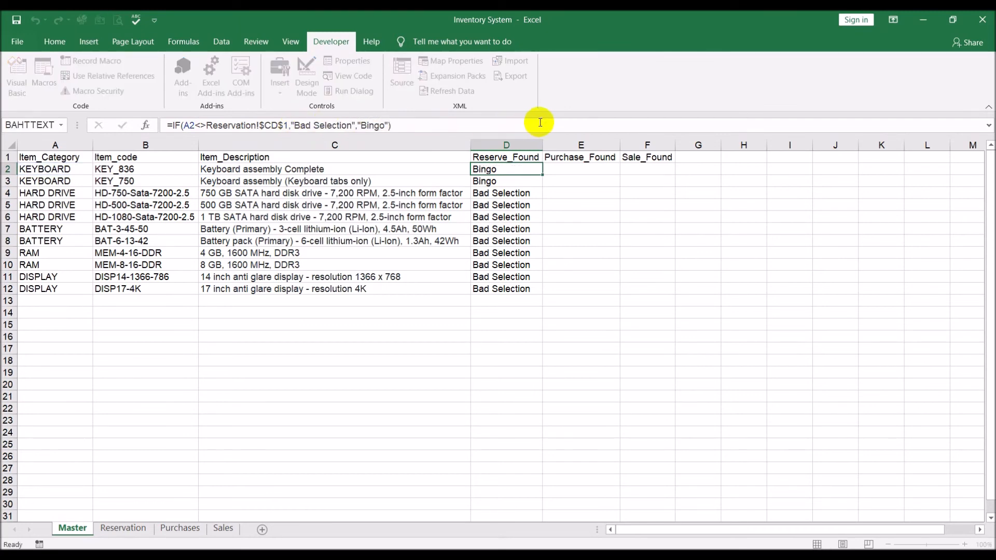
# Step: Begin an IF formula in the Master sheet's E2 with the test A2<>Purchases!$CD$1, using an absolute reference
pyautogui.click(565, 172)
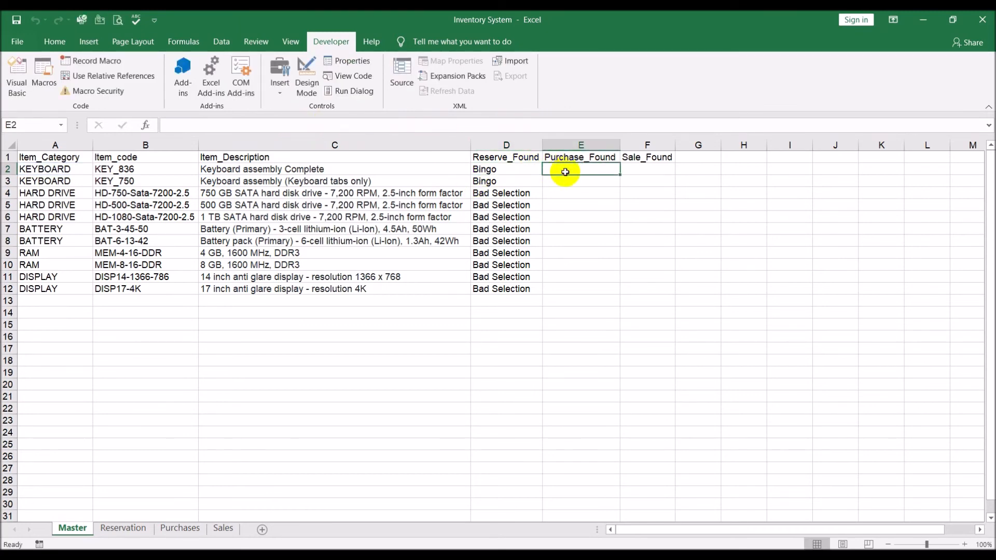
pyautogui.write('=if(')
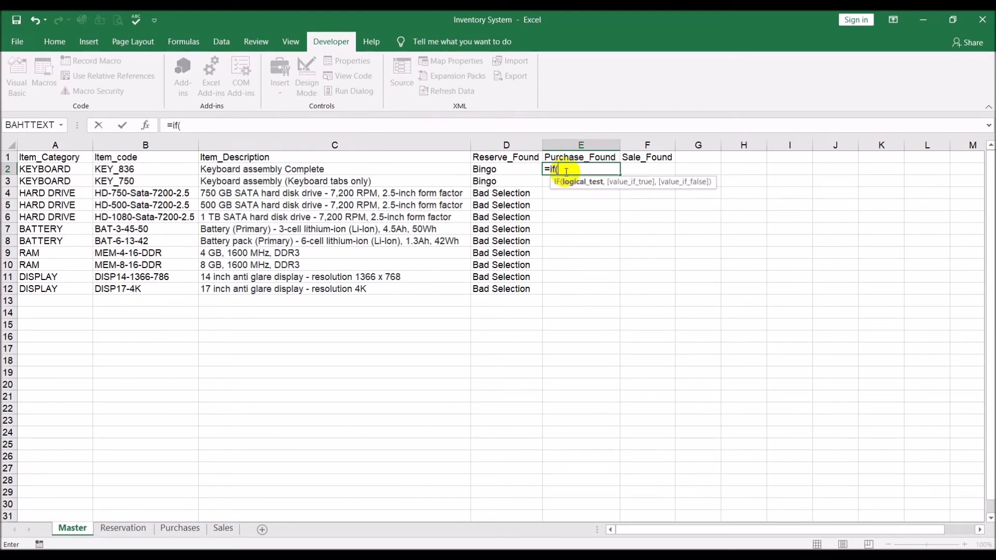
pyautogui.write('A2<>"')
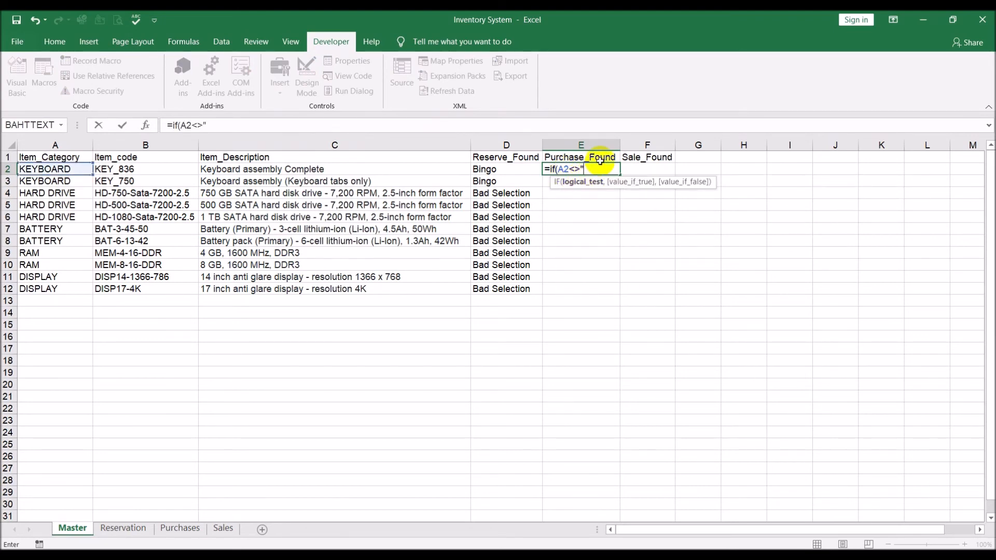
pyautogui.click(190, 529)
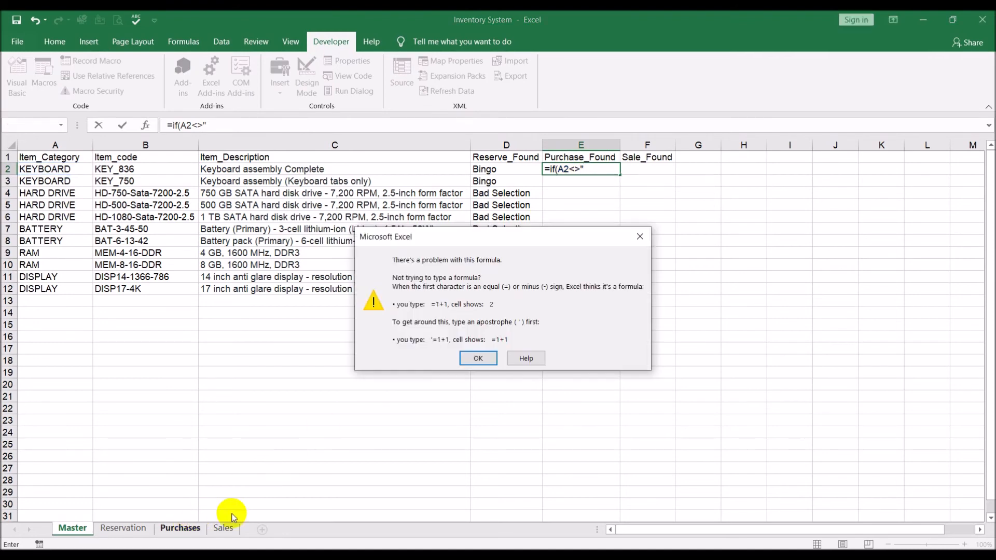
pyautogui.click(478, 358)
pyautogui.press('BackSpace')
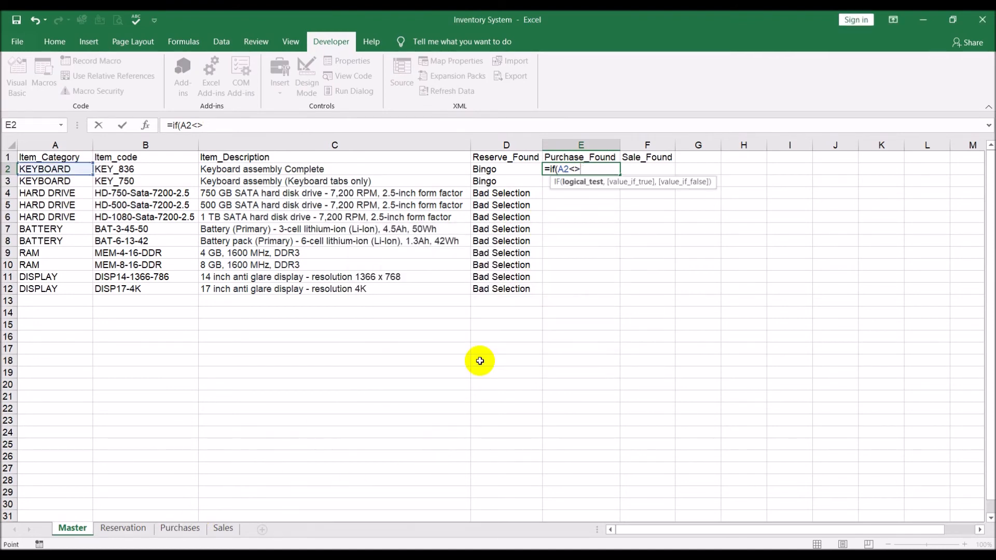
pyautogui.click(182, 528)
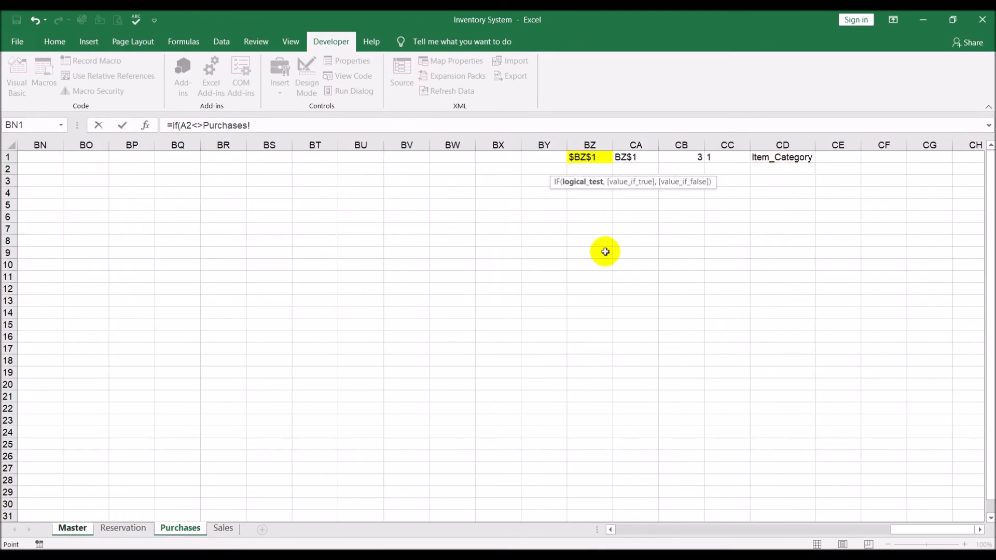
pyautogui.click(758, 158)
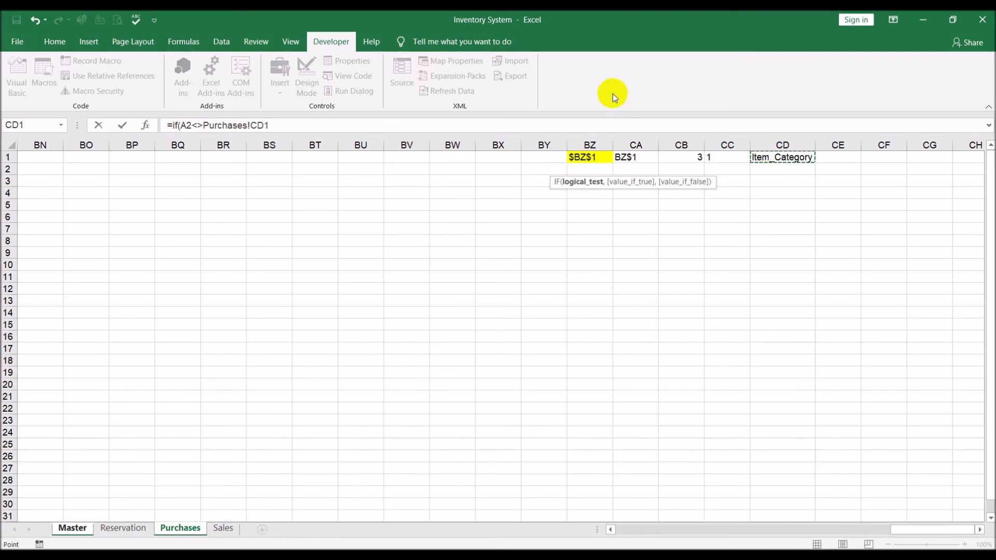
pyautogui.click(258, 125)
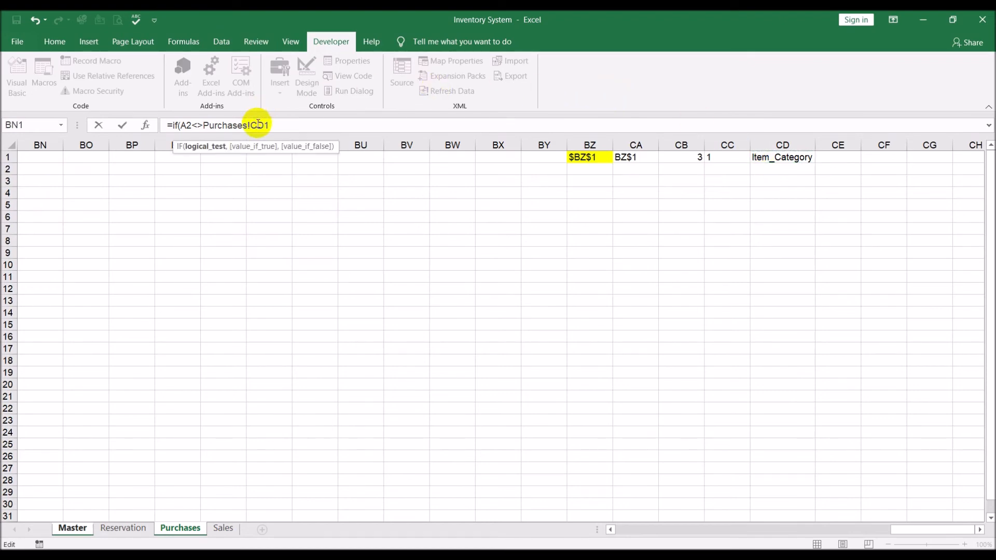
pyautogui.press('F4')
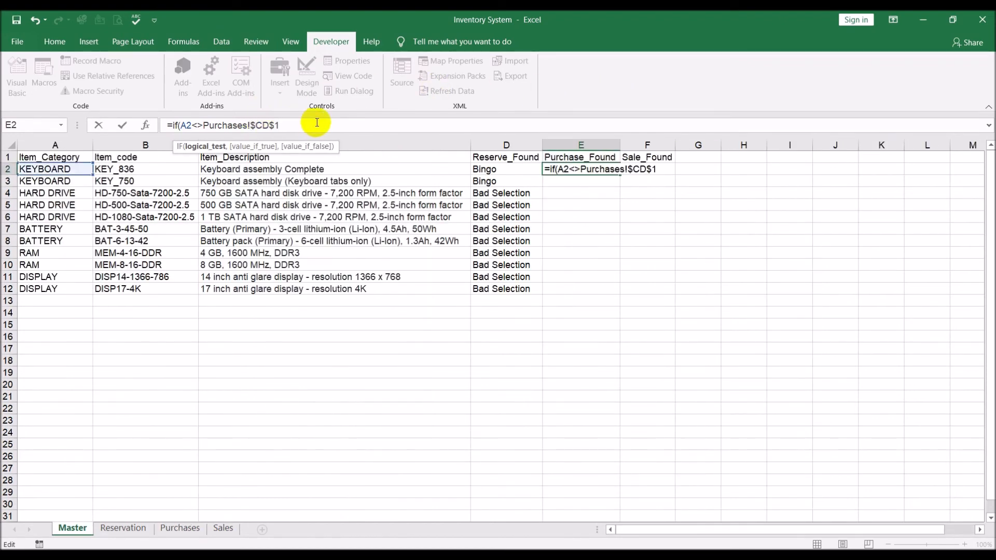
# Step: Complete the E2 formula with "Bad Selection" if true and "Bingo" if false, and fill it down to E12
pyautogui.write(',"Bad')
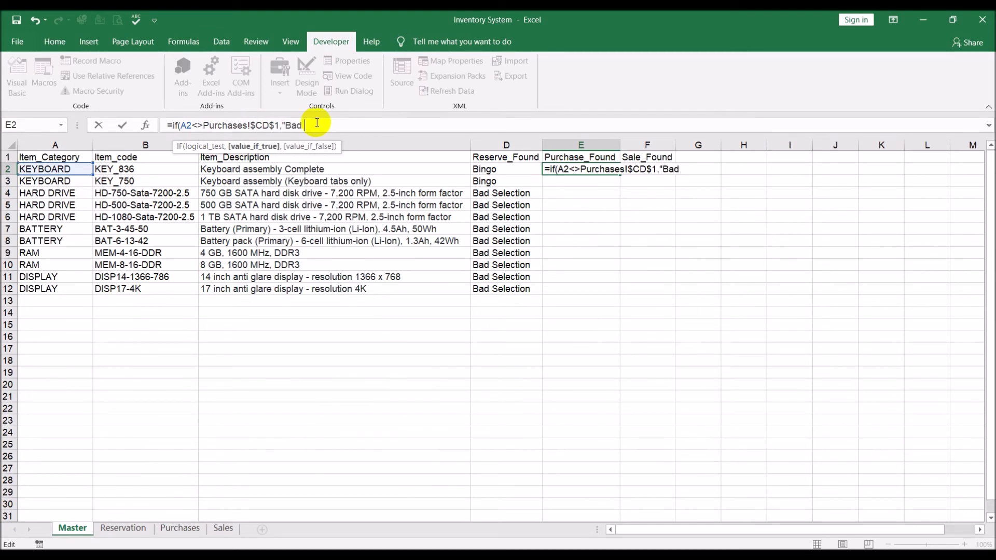
pyautogui.write(' Sed')
pyautogui.press('BackSpace')
pyautogui.press('BackSpace')
pyautogui.press('BackSpace')
pyautogui.press('BackSpace')
pyautogui.press('BackSpace')
pyautogui.press('BackSpace')
pyautogui.write('"Bad Selection","Bingo")')
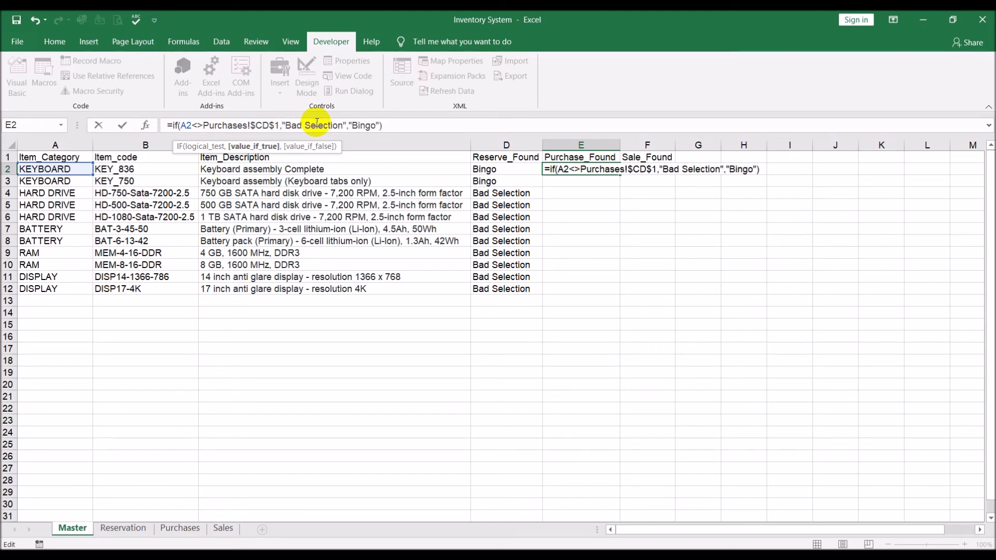
pyautogui.press('Return')
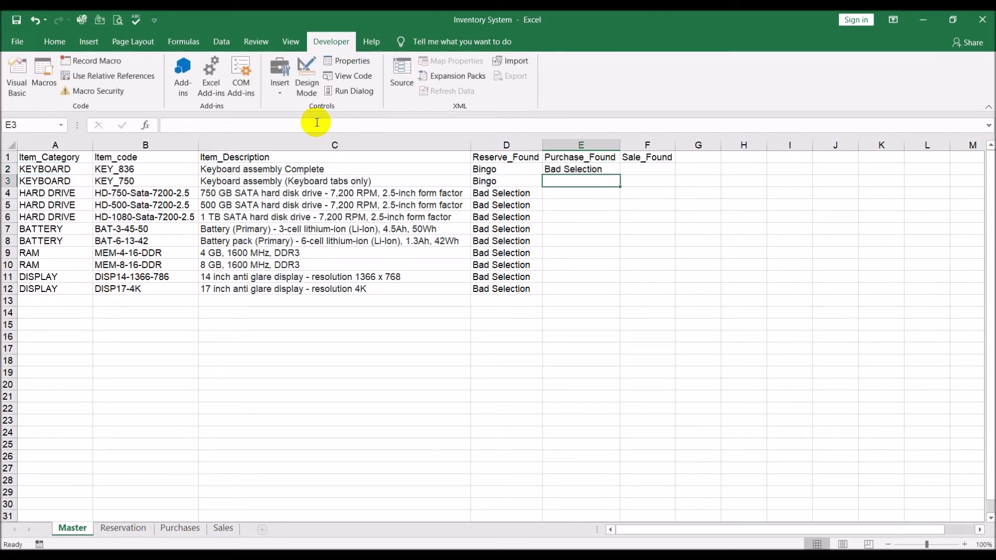
pyautogui.click(580, 170)
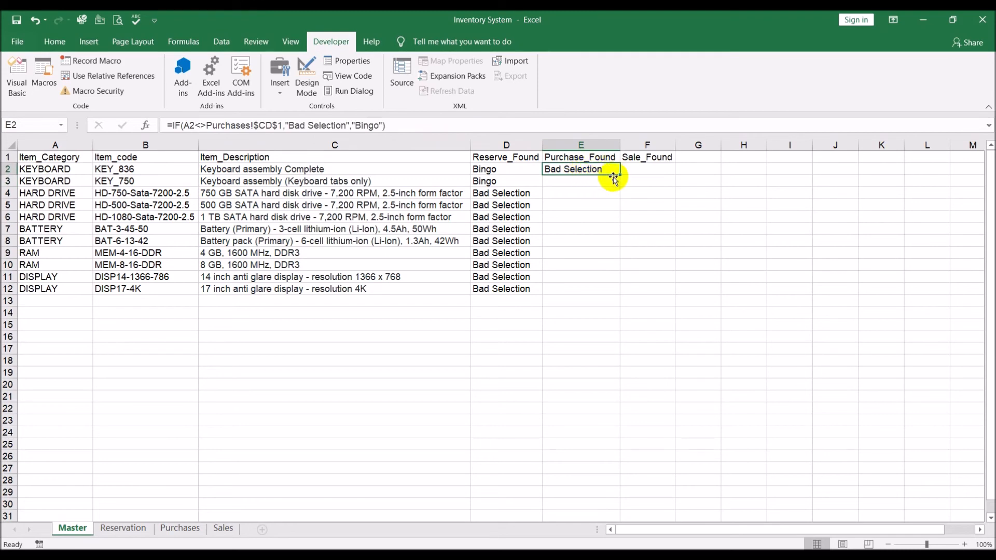
pyautogui.doubleClick(619, 175)
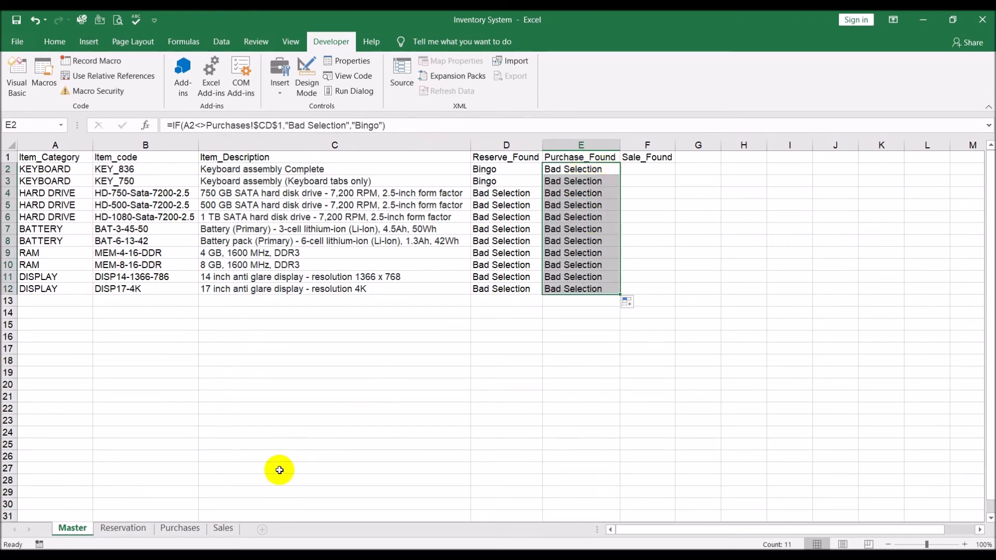
# Step: Enter RAM as the Item_Category in cell A2 of the Purchases sheet
pyautogui.click(163, 528)
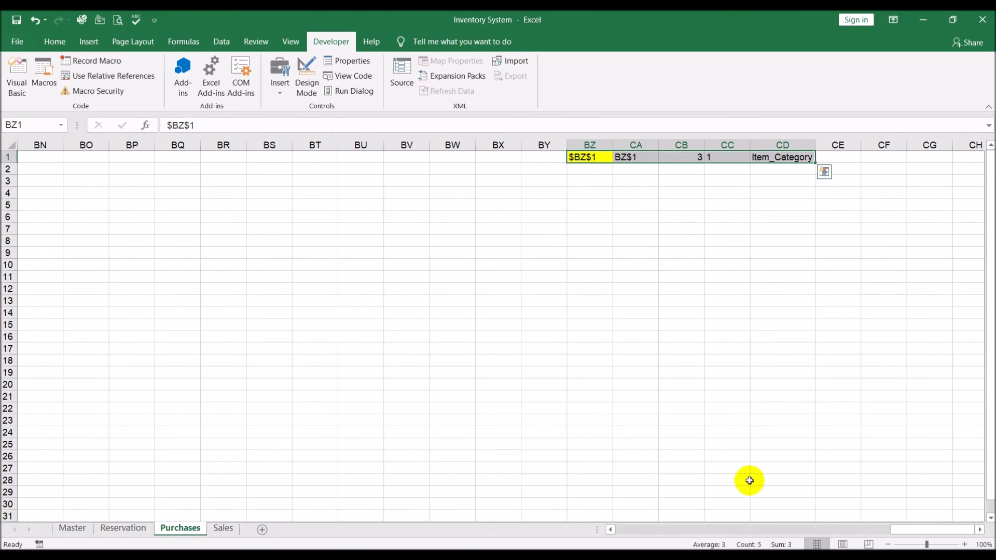
pyautogui.moveTo(911, 527); pyautogui.dragTo(513, 520)
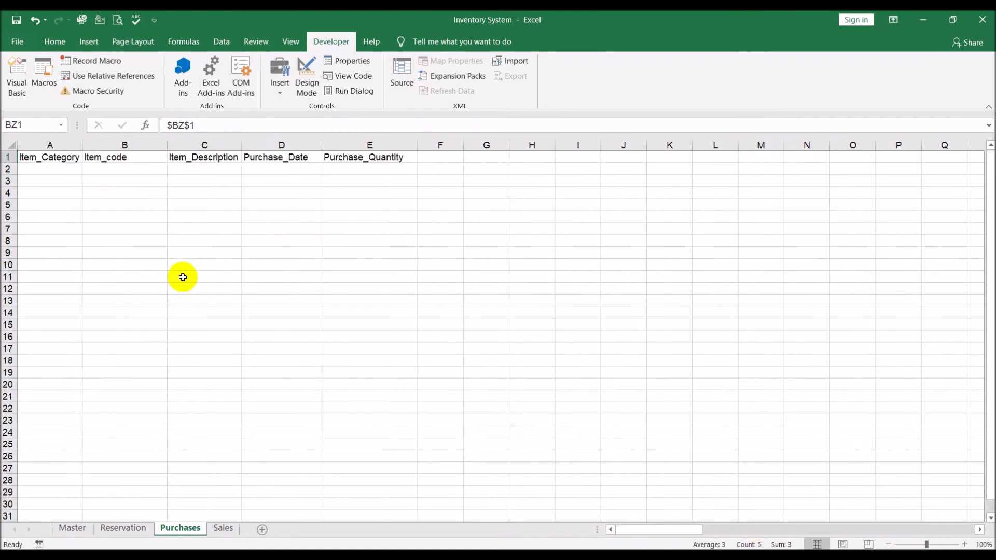
pyautogui.click(46, 169)
pyautogui.write('RAM')
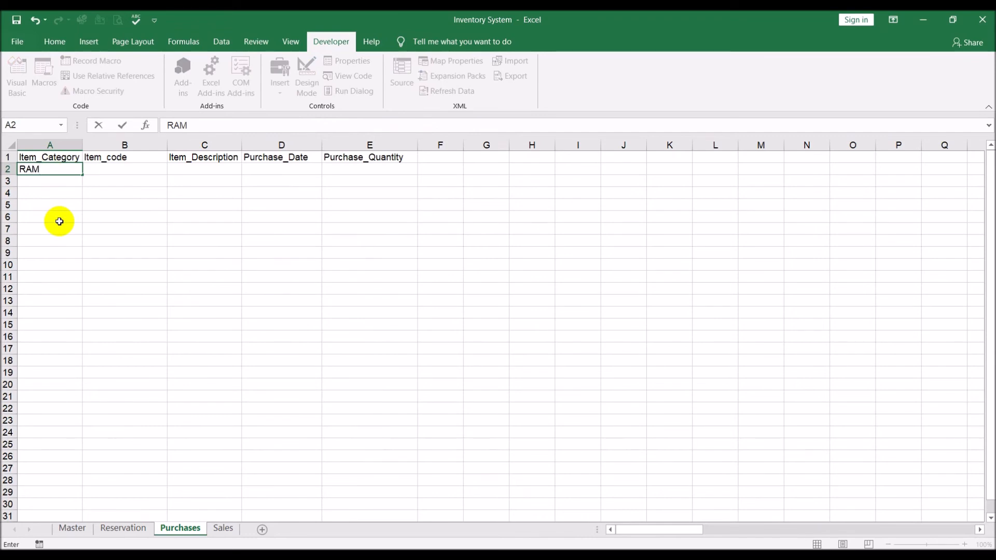
pyautogui.press('Return')
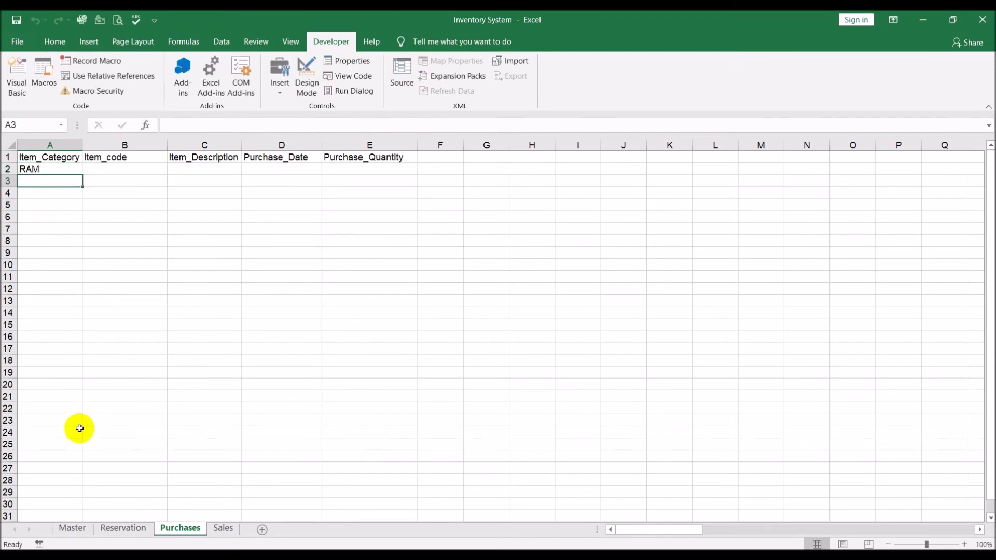
# Step: Check how the Master sheet's Purchase_Found column responds before and after selecting cell B2 in the RAM row of the Purchases sheet
pyautogui.click(73, 529)
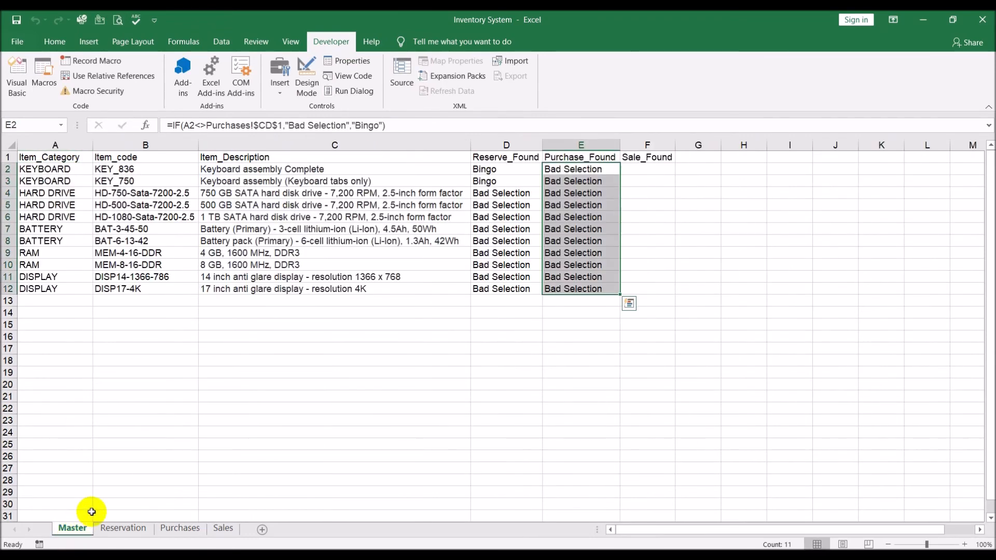
pyautogui.click(532, 409)
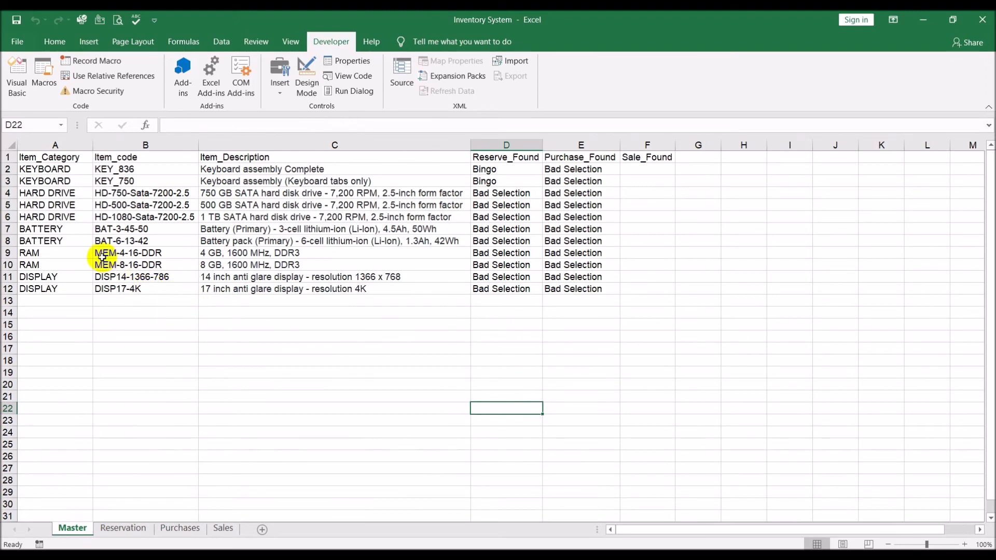
pyautogui.click(115, 312)
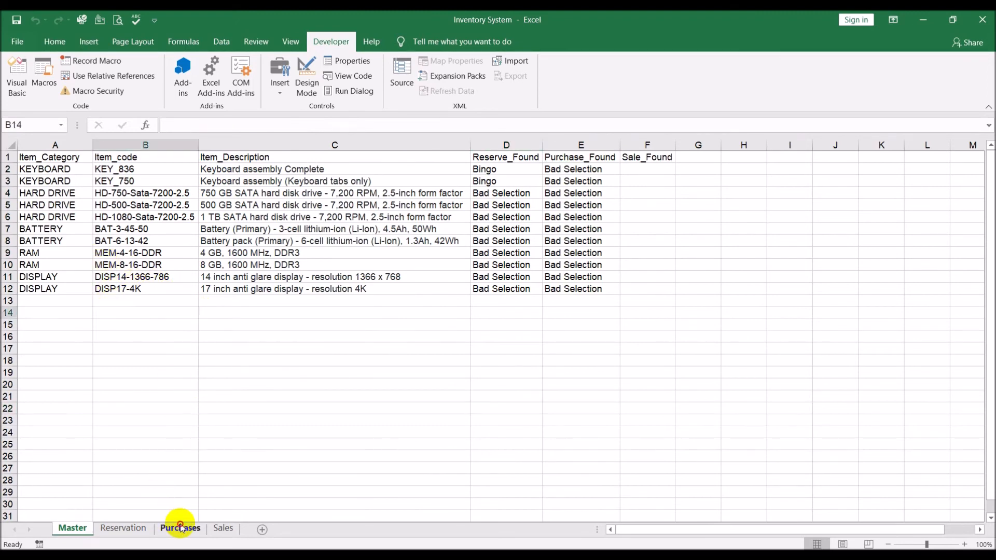
pyautogui.click(179, 528)
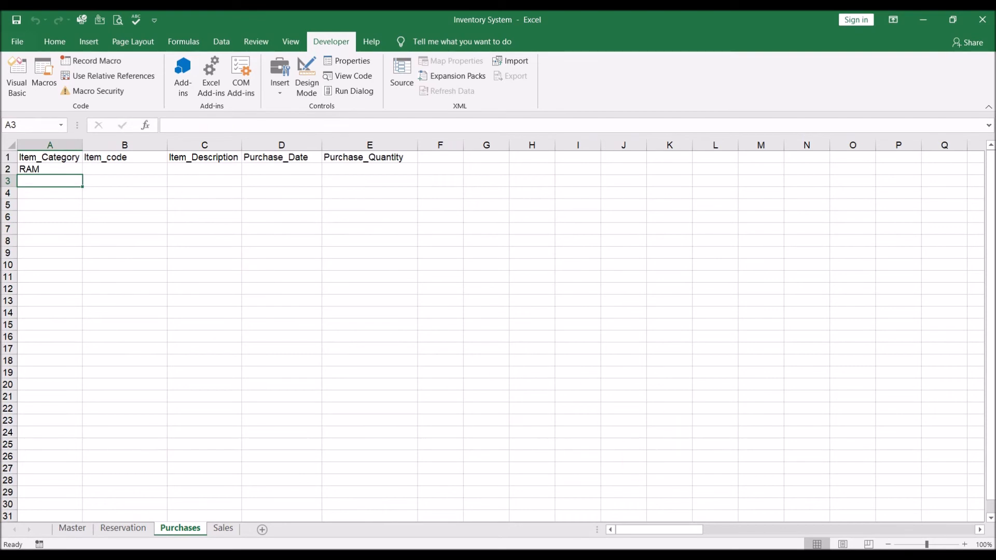
pyautogui.click(122, 169)
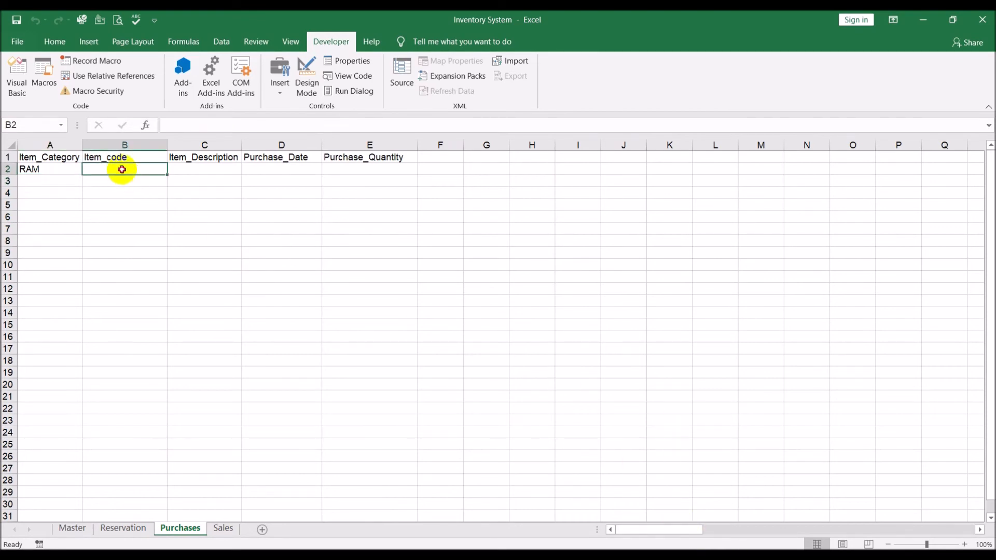
pyautogui.click(72, 527)
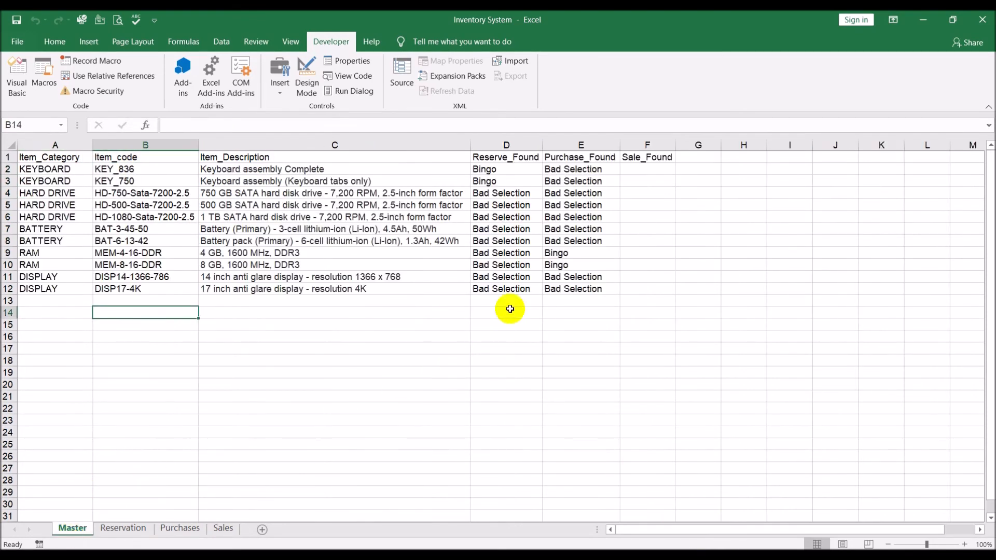
pyautogui.moveTo(7, 252); pyautogui.dragTo(3, 264)
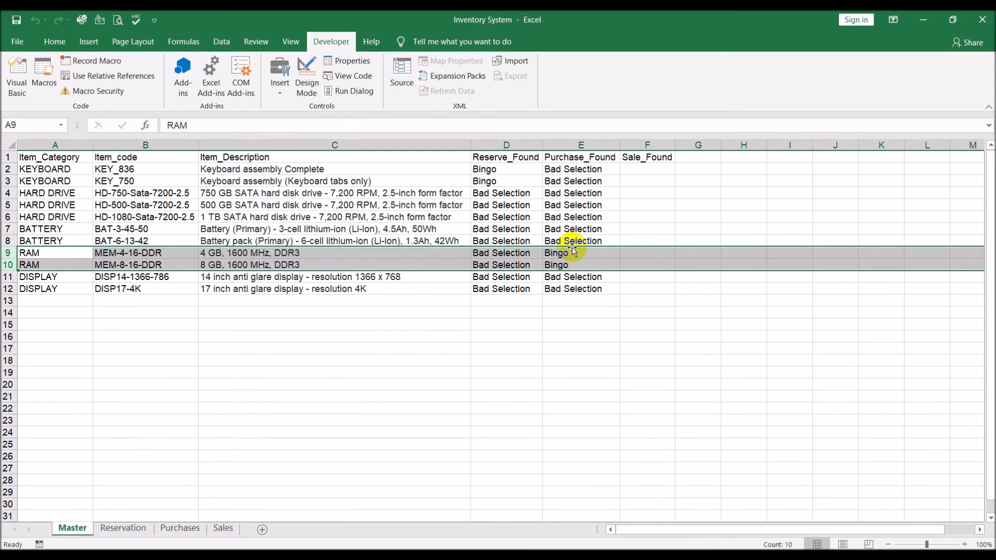
pyautogui.click(601, 170)
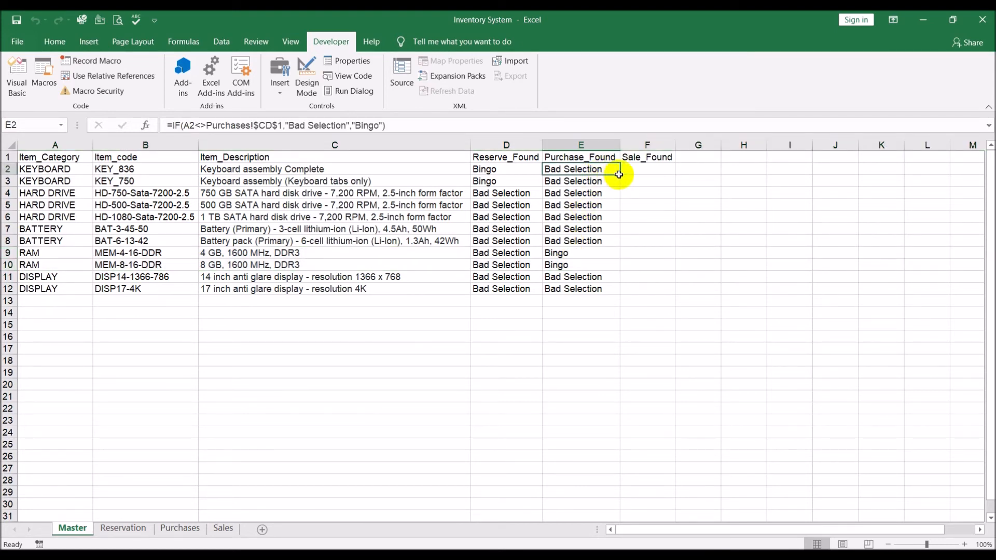
# Step: Enter an IF formula in the Master sheet's F2 testing A2<>Sales!$CD$1, with "Bad Selection" if true and "Bingo" if false
pyautogui.click(638, 166)
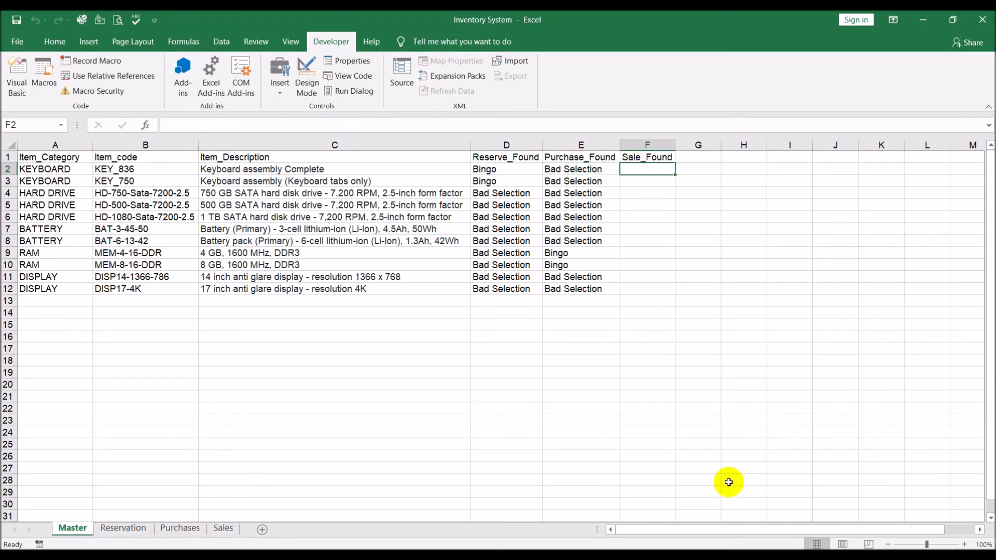
pyautogui.write('=if(')
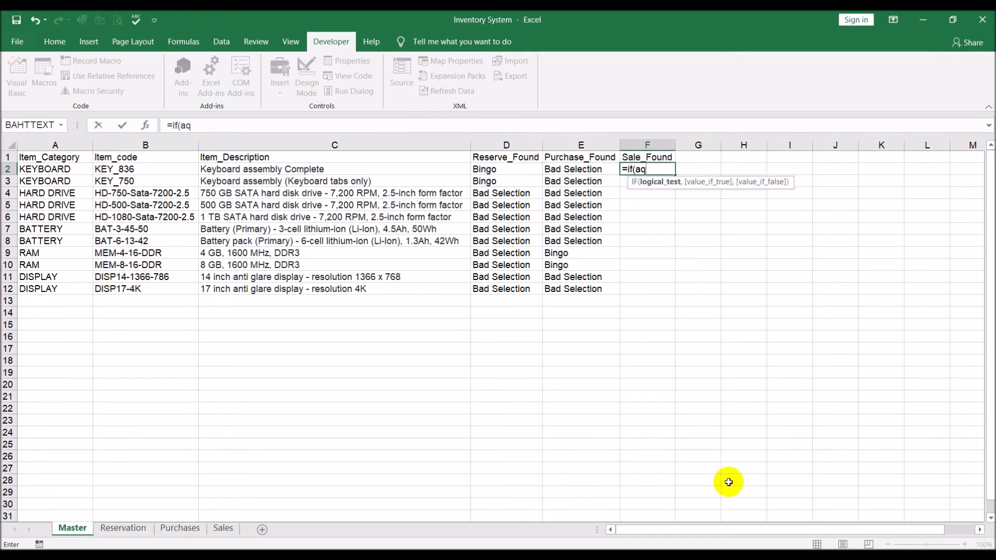
pyautogui.write('A2<>')
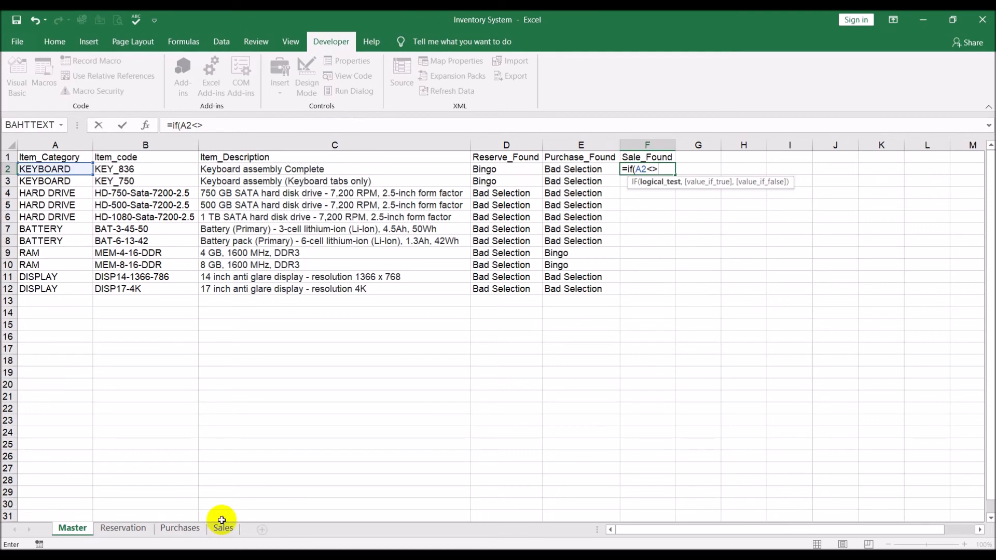
pyautogui.click(222, 529)
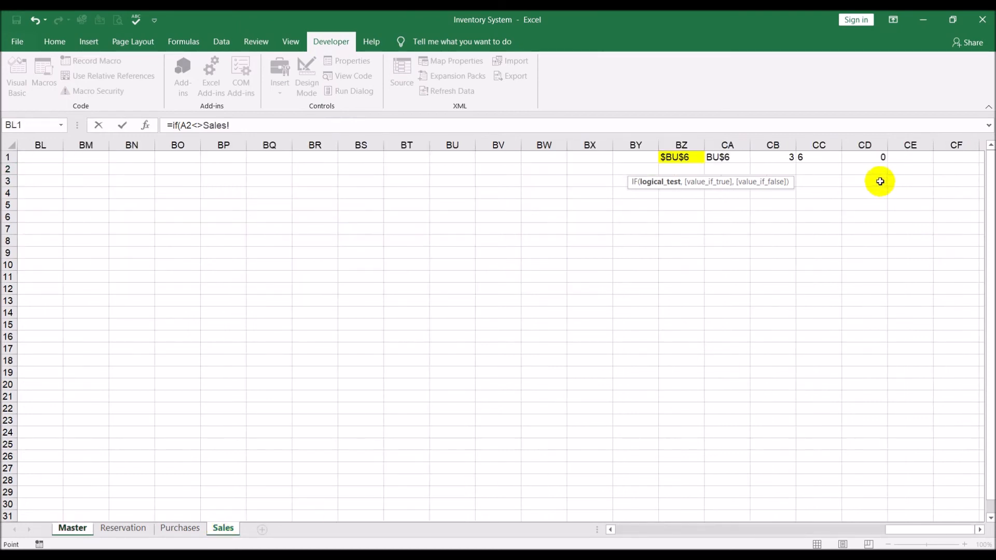
pyautogui.click(860, 155)
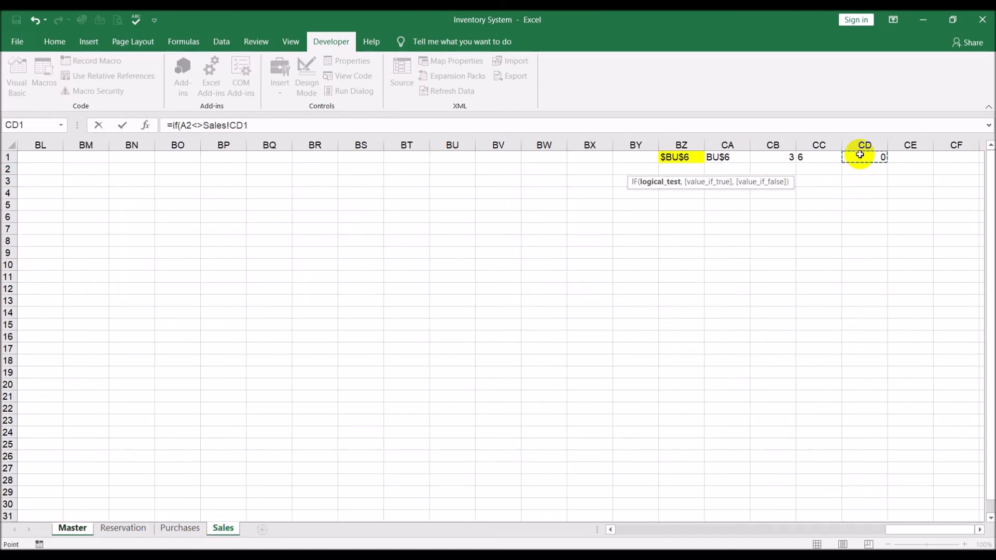
pyautogui.click(237, 125)
pyautogui.press('F4')
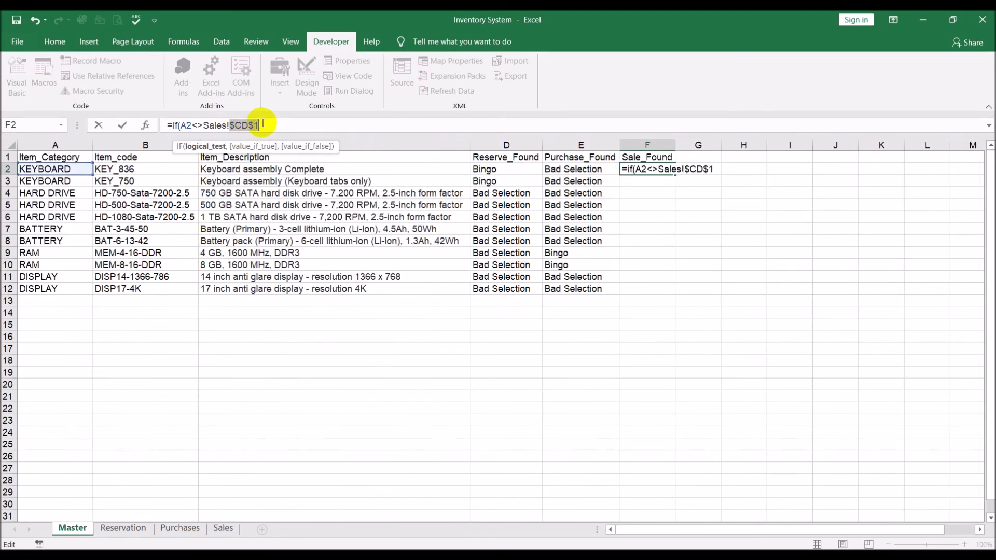
pyautogui.write(',"Bad Selec')
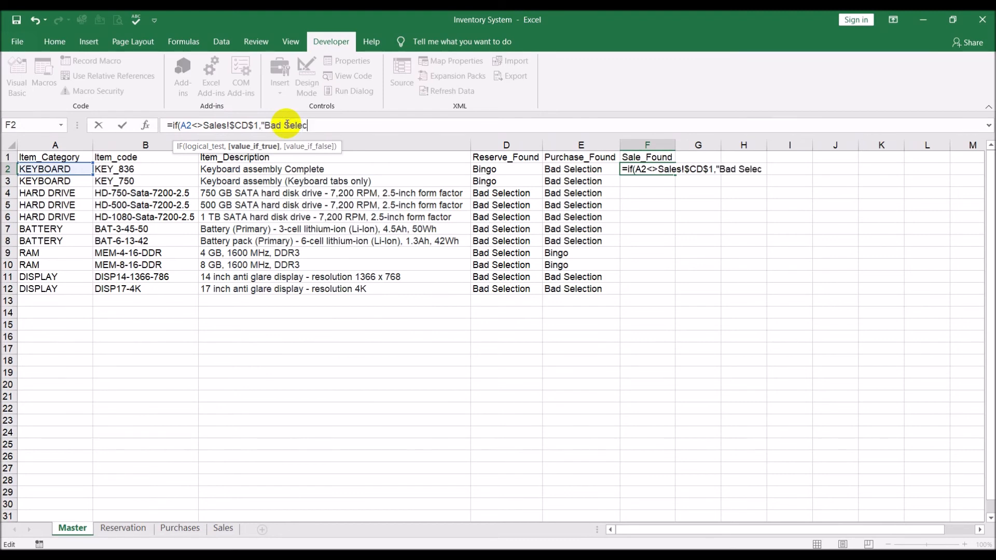
pyautogui.write('tion","Bingo"')
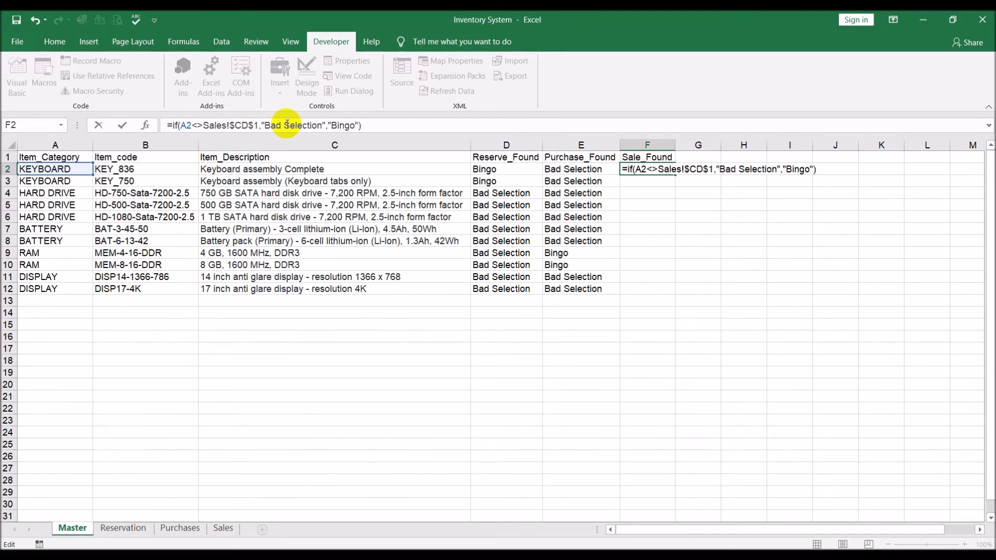
pyautogui.press('Return')
# Step: Widen column F slightly on the Master sheet and fill the F2 formula down to F12
pyautogui.moveTo(675, 147); pyautogui.dragTo(682, 147)
pyautogui.click(678, 167)
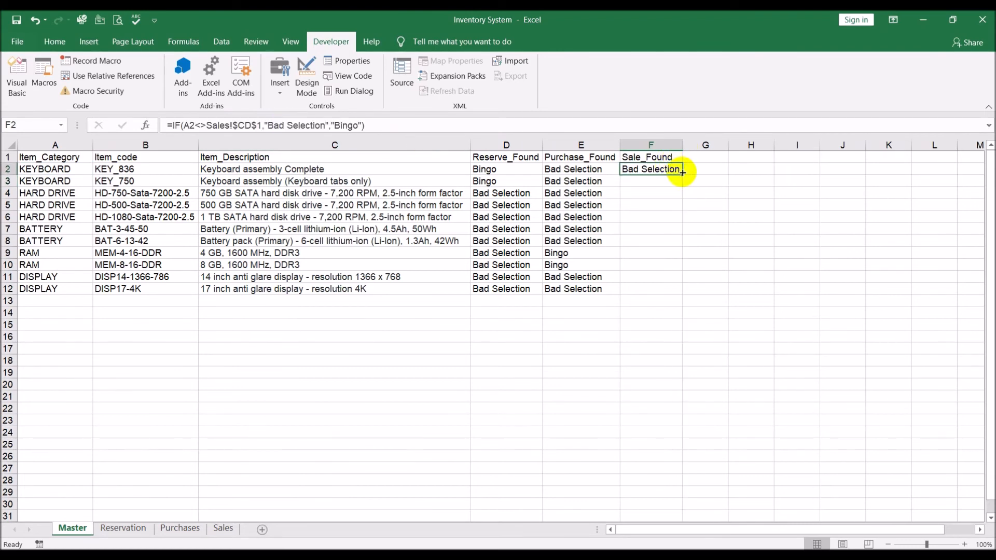
pyautogui.doubleClick(682, 172)
pyautogui.click(757, 278)
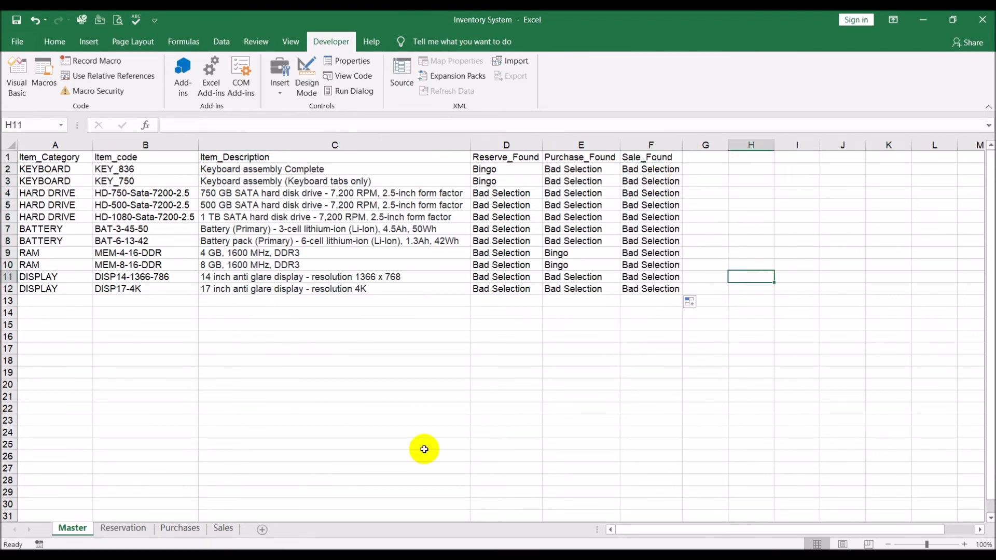
# Step: Enter DISPLAY as the Item_Category in cell A2 of the Sales sheet, keeping row 2 active by moving to B2
pyautogui.click(222, 528)
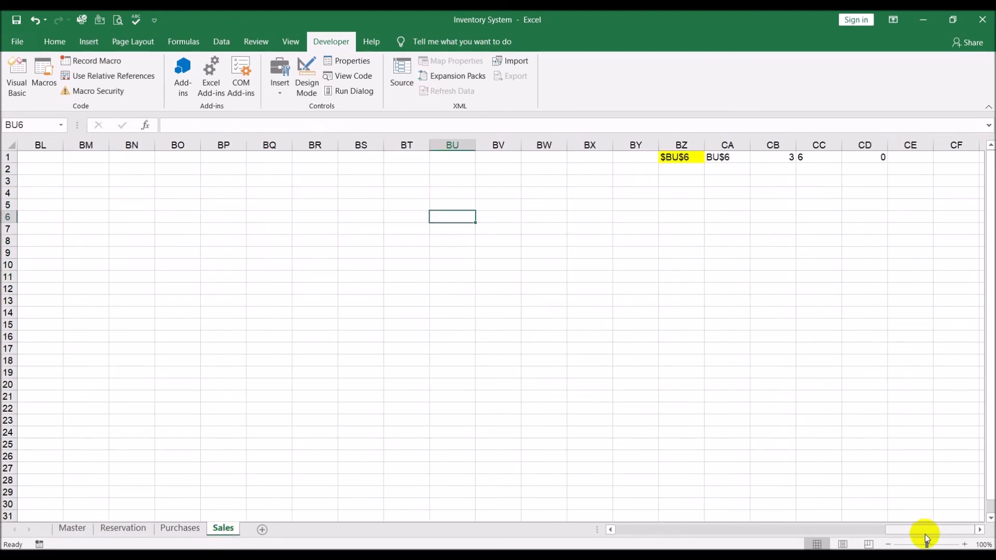
pyautogui.moveTo(921, 530); pyautogui.dragTo(543, 529)
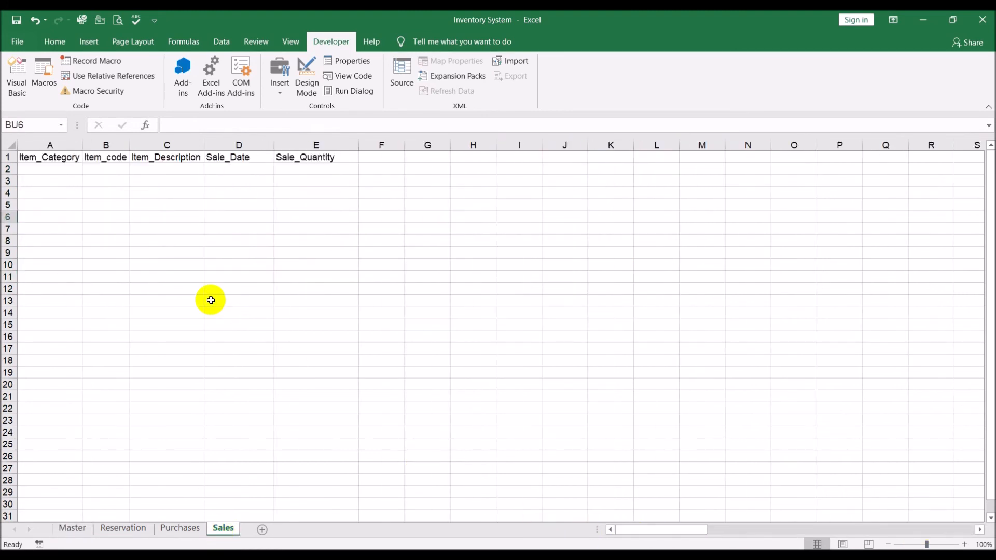
pyautogui.click(77, 174)
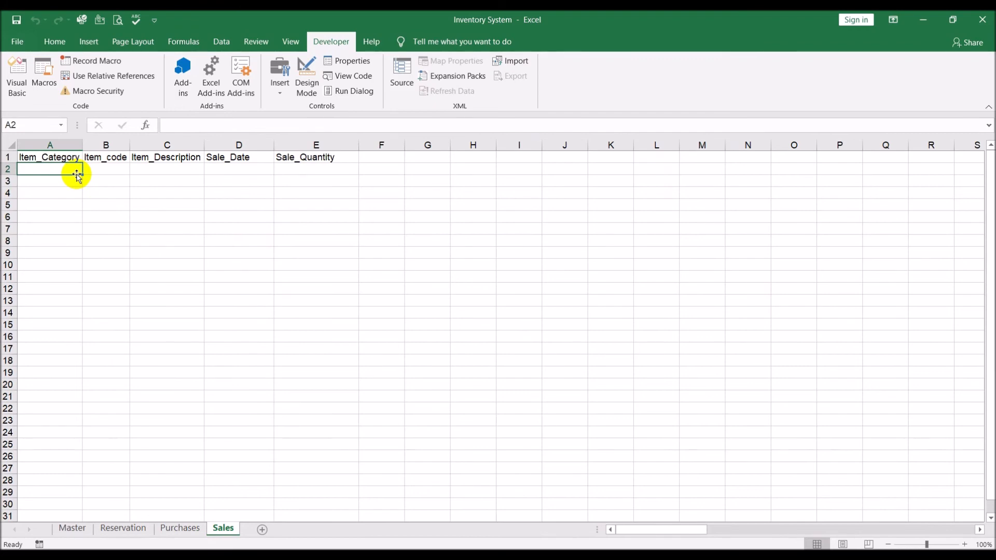
pyautogui.write('DISPLAY')
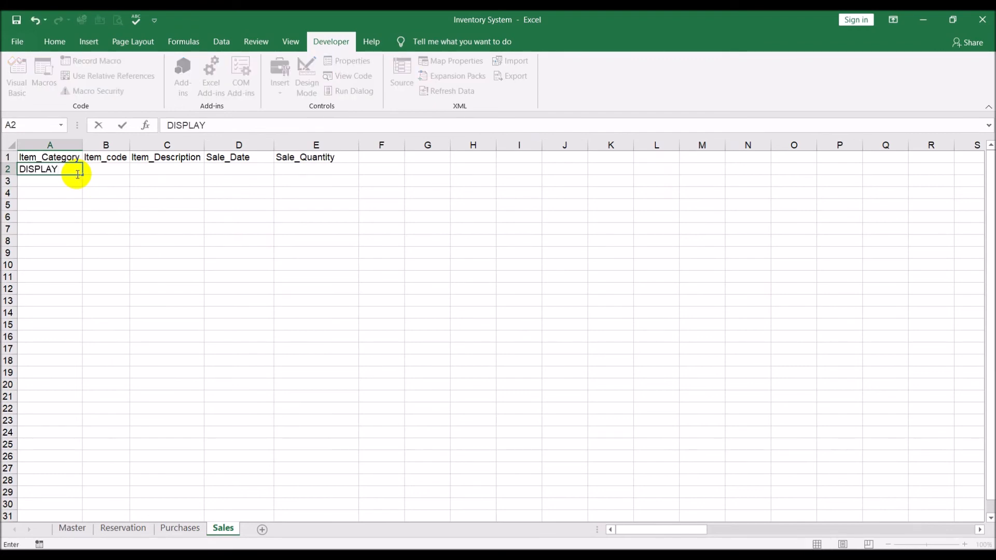
pyautogui.press('Tab')
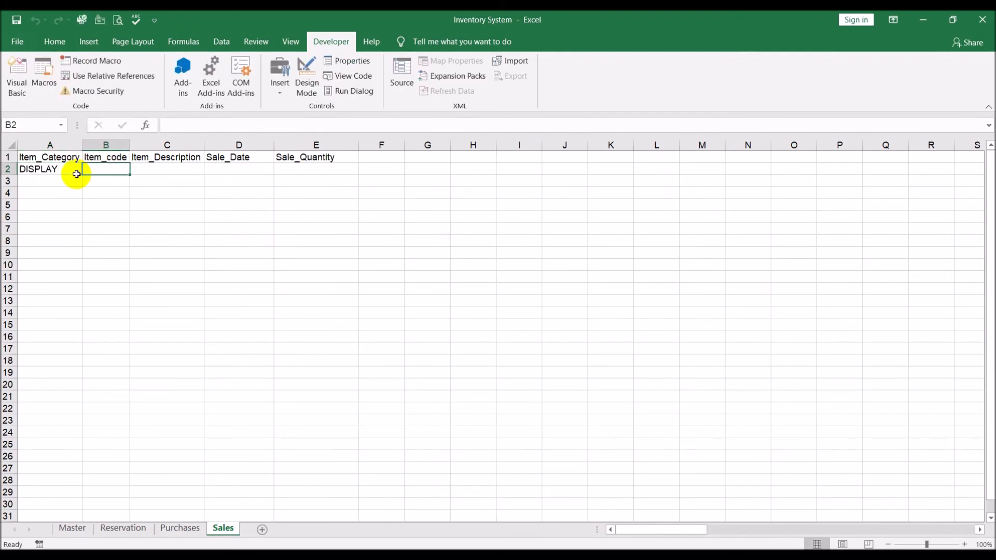
# Step: Check the Sale_Found results for the DISPLAY items in rows 11 and 12 of the Master sheet
pyautogui.click(72, 528)
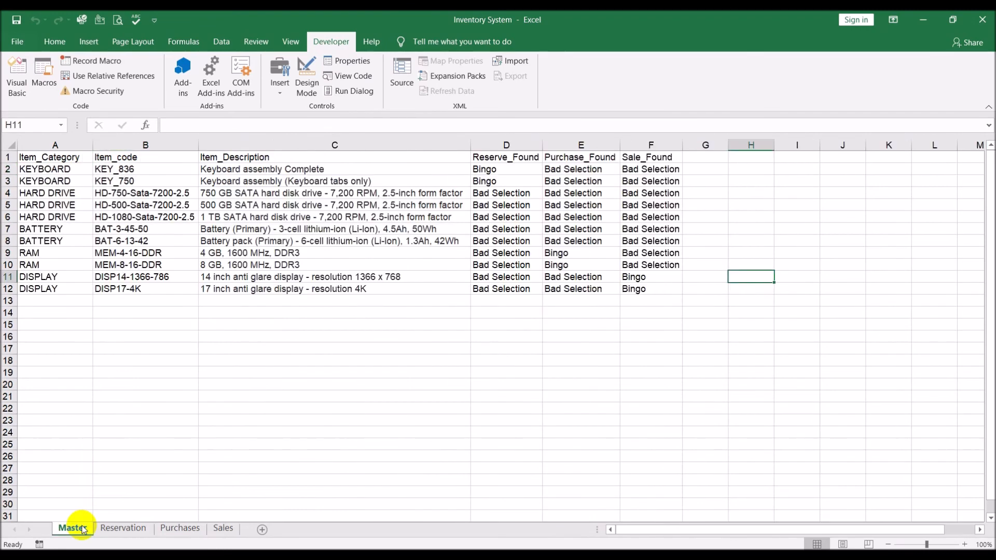
pyautogui.moveTo(8, 276); pyautogui.dragTo(8, 288)
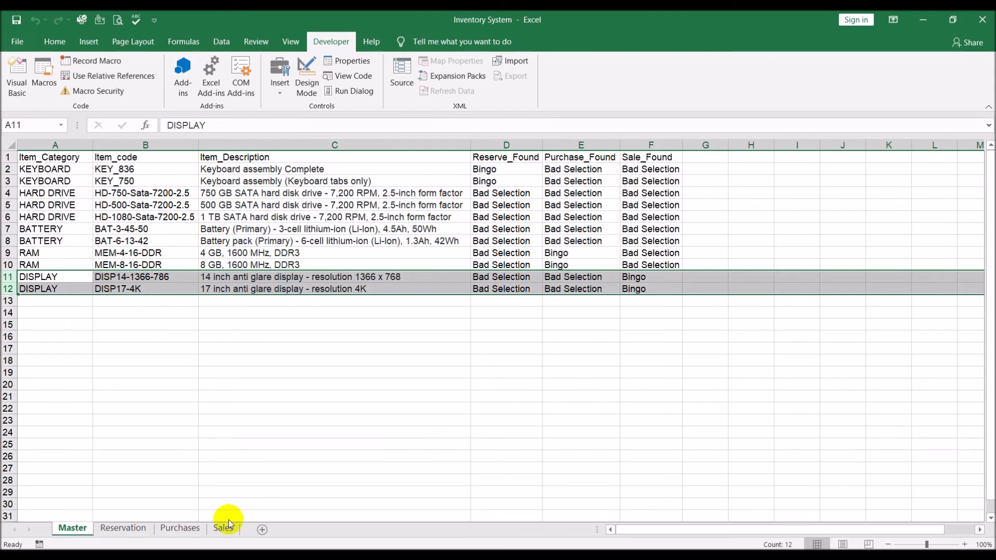
pyautogui.click(196, 444)
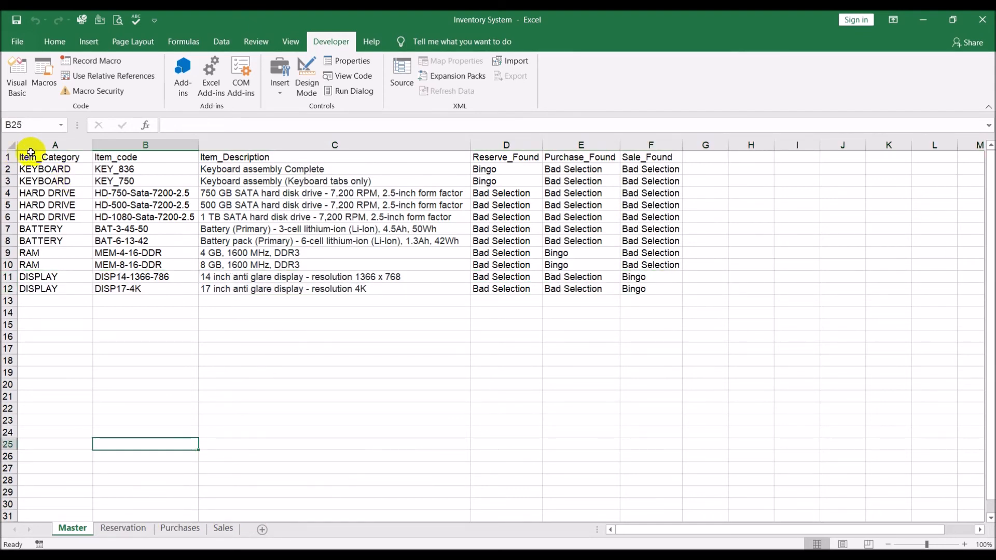
# Step: Convert the Master sheet's range A1:F12 into a table with headers
pyautogui.moveTo(31, 153); pyautogui.dragTo(661, 288)
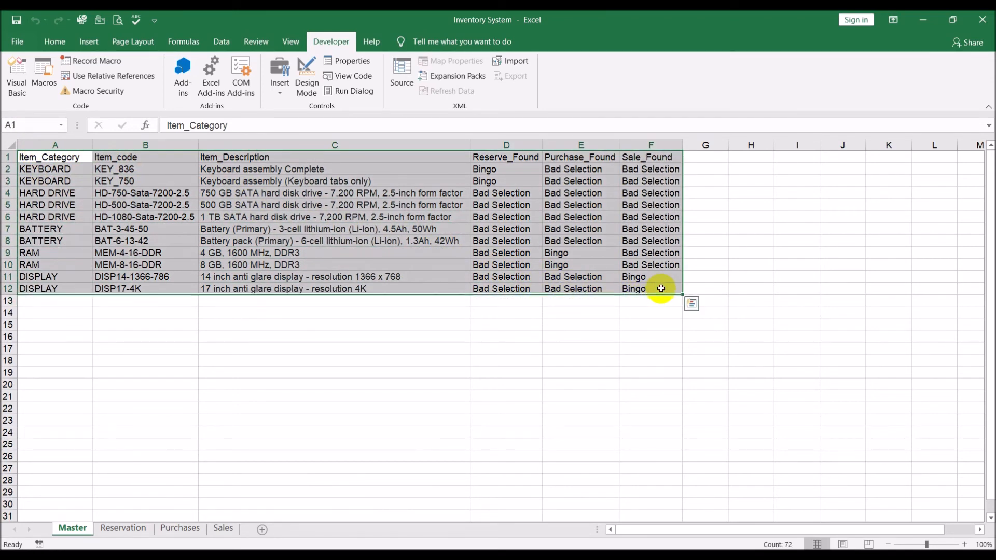
pyautogui.hotkey('ctrl', 'q')
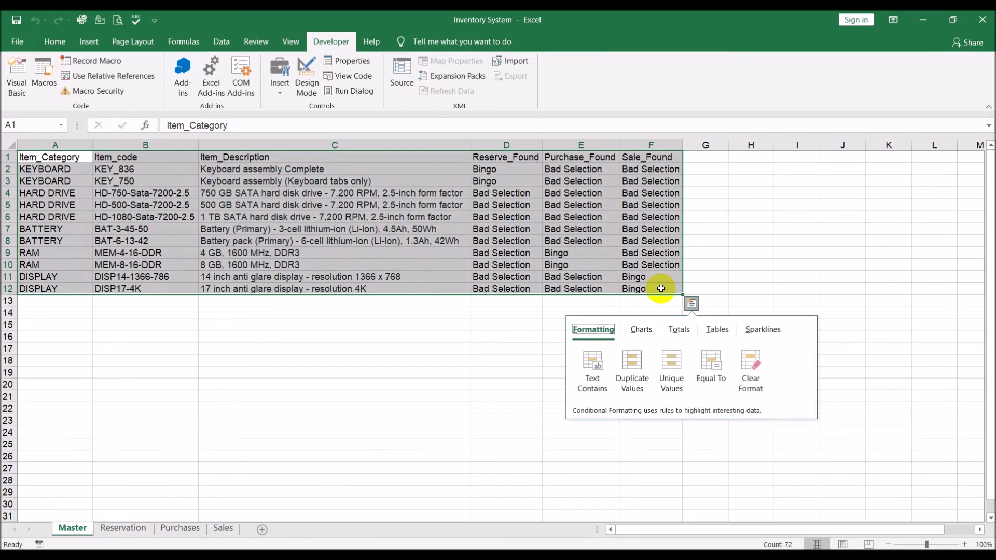
pyautogui.press('Escape')
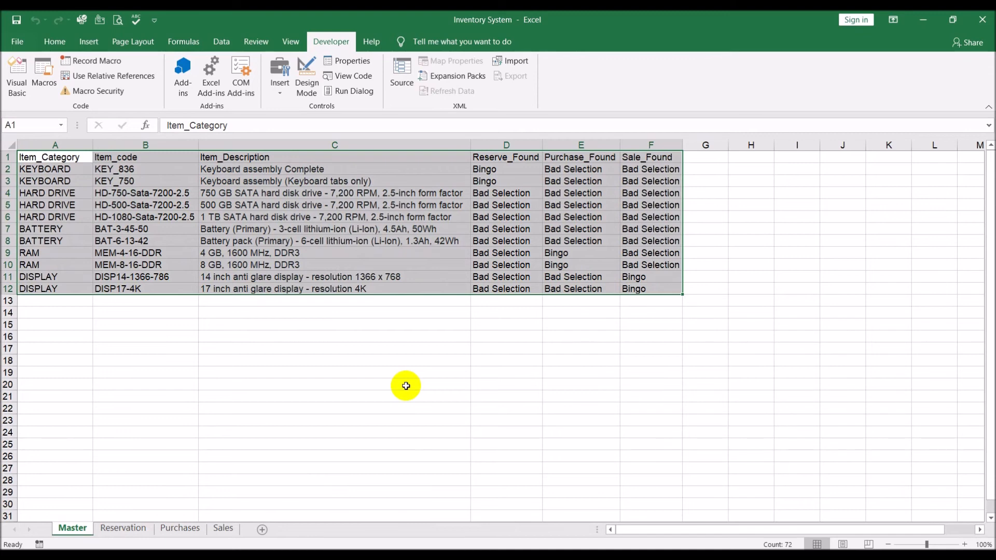
pyautogui.hotkey('ctrl', 't')
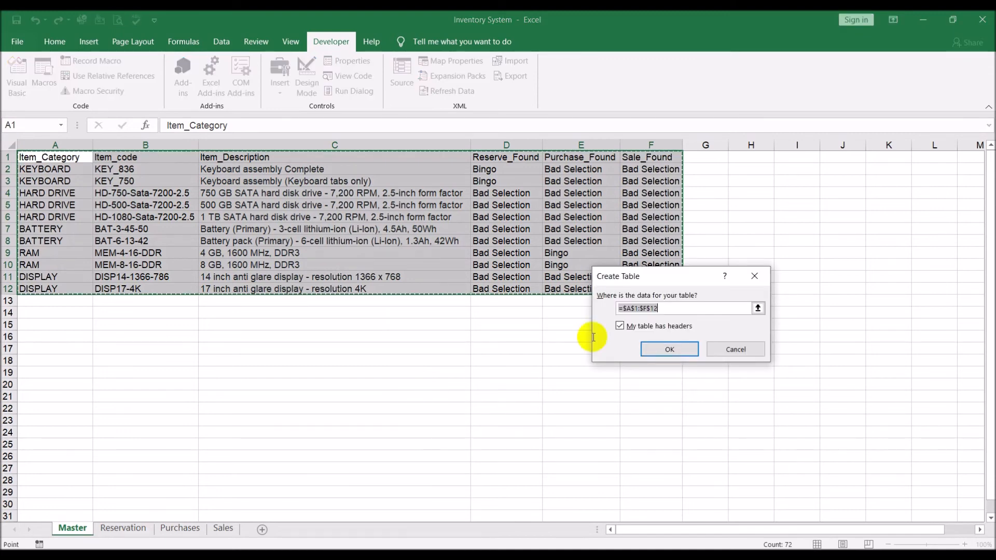
pyautogui.moveTo(691, 279); pyautogui.dragTo(437, 291)
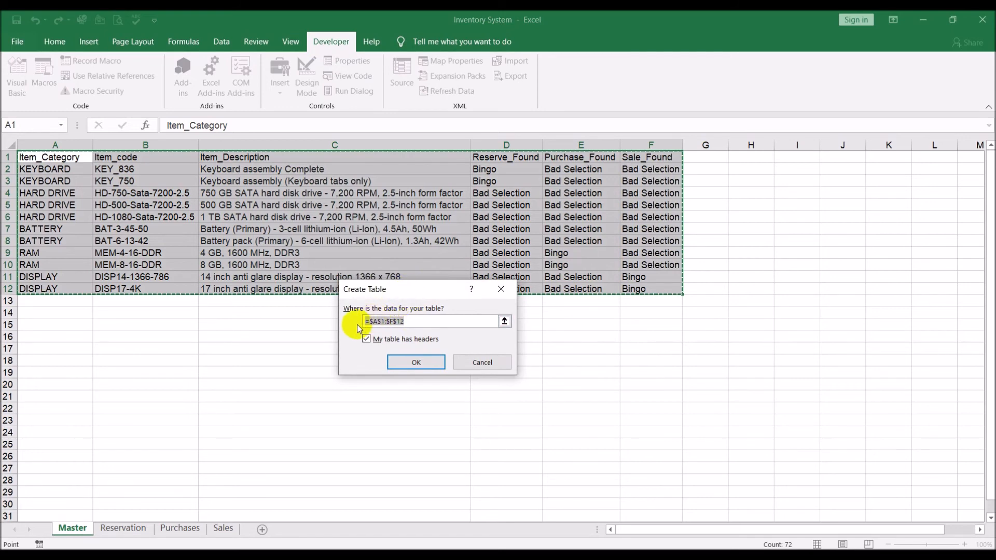
pyautogui.moveTo(365, 320); pyautogui.dragTo(409, 312)
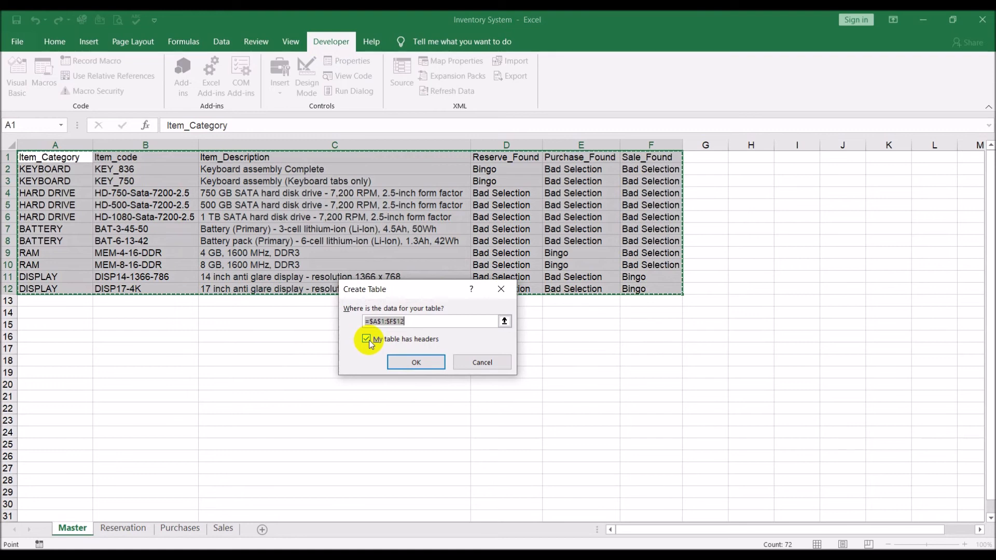
pyautogui.click(417, 362)
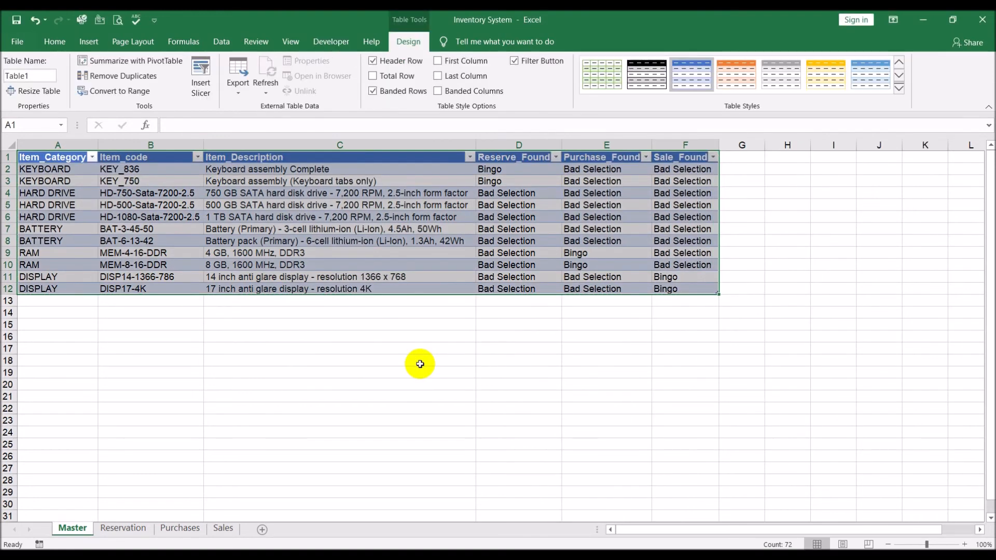
pyautogui.click(420, 364)
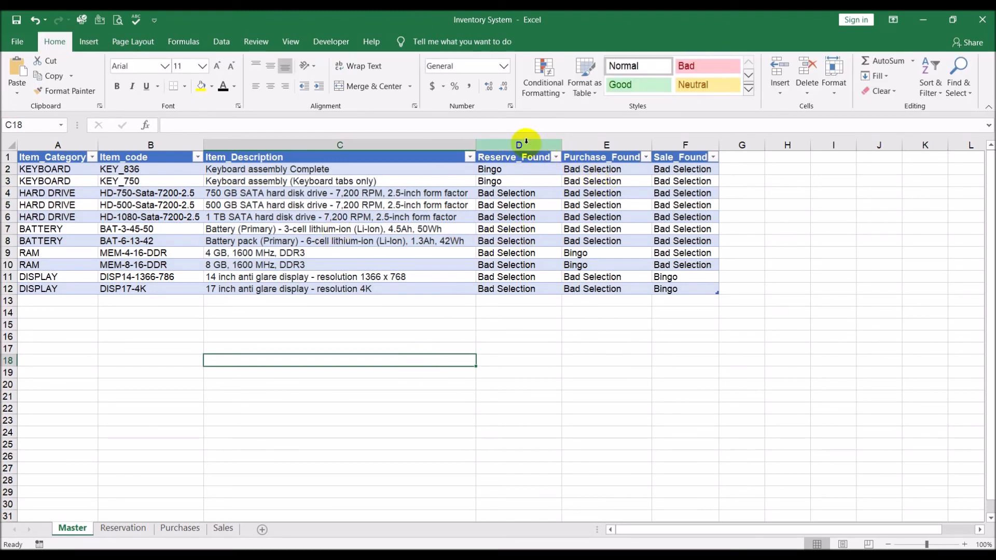
# Step: Try hiding columns D to F on the Master sheet, and undo the hiding
pyautogui.moveTo(525, 141); pyautogui.dragTo(665, 141)
pyautogui.rightClick(666, 143)
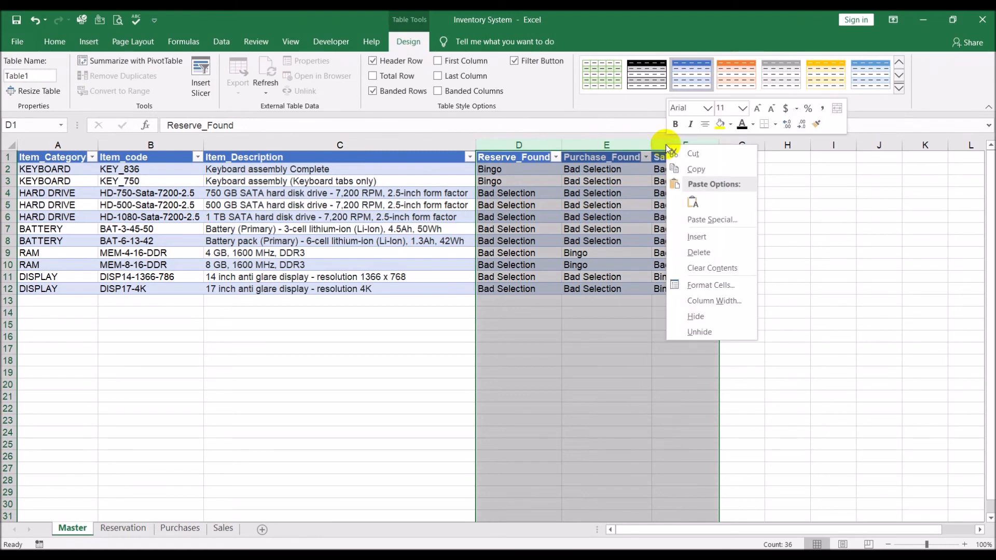
pyautogui.click(683, 314)
pyautogui.click(683, 315)
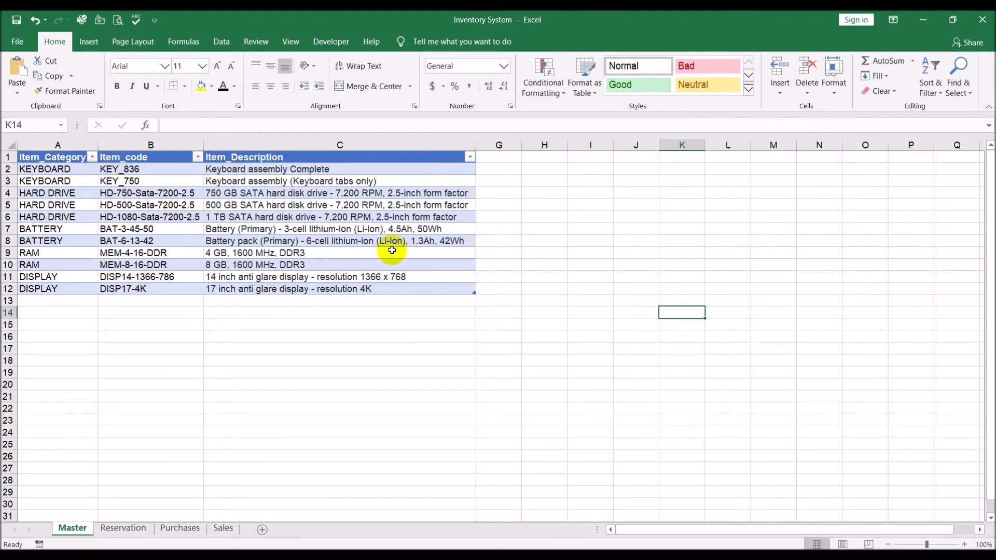
pyautogui.hotkey('ctrl', 'z')
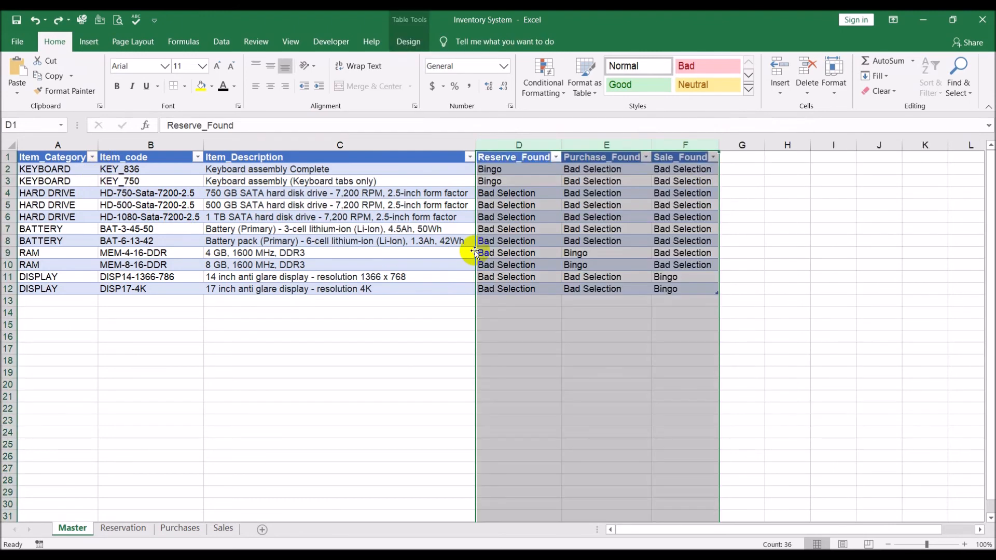
pyautogui.click(324, 336)
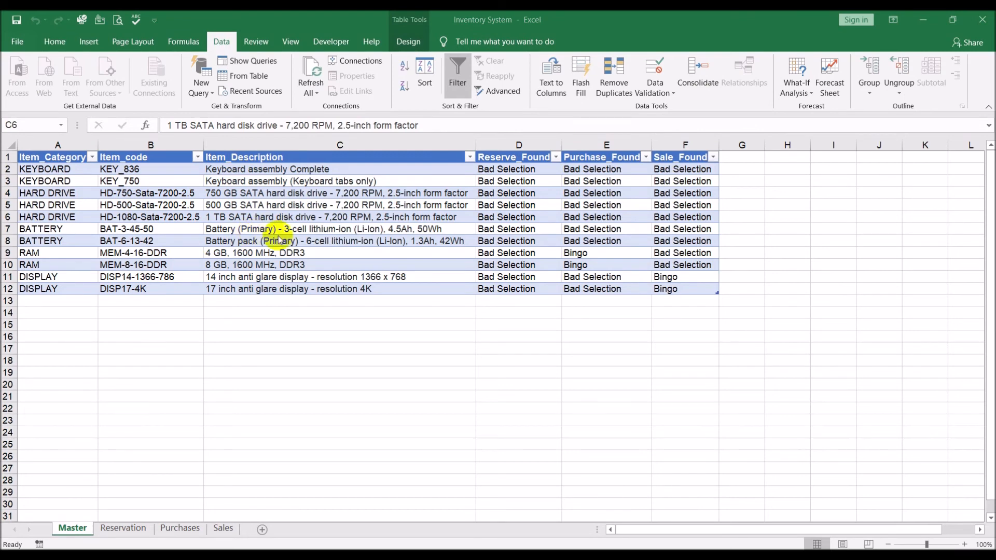
# Step: Insert a PivotTable based on the Master table at cell CF1 of the Reservation sheet, with Item_Category as its row field
pyautogui.click(303, 215)
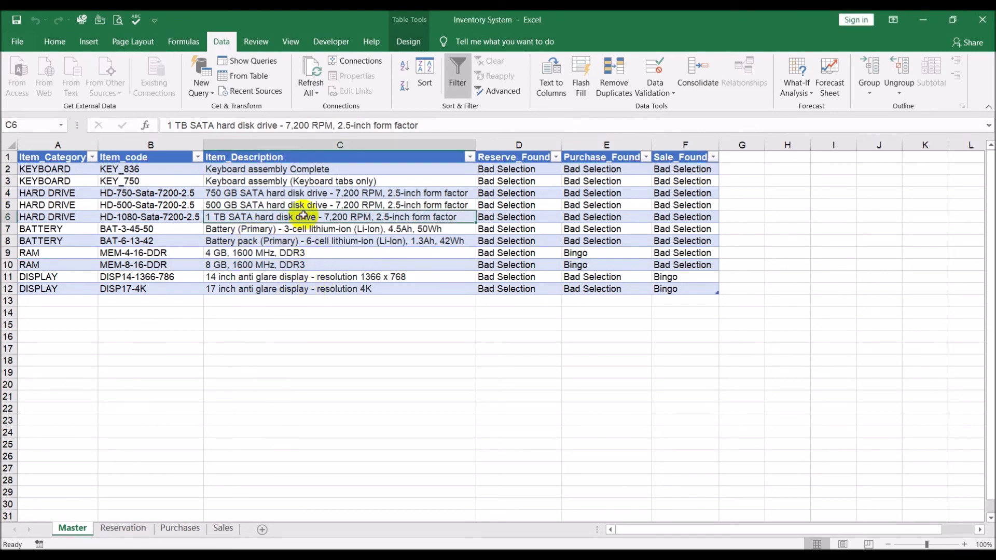
pyautogui.click(87, 41)
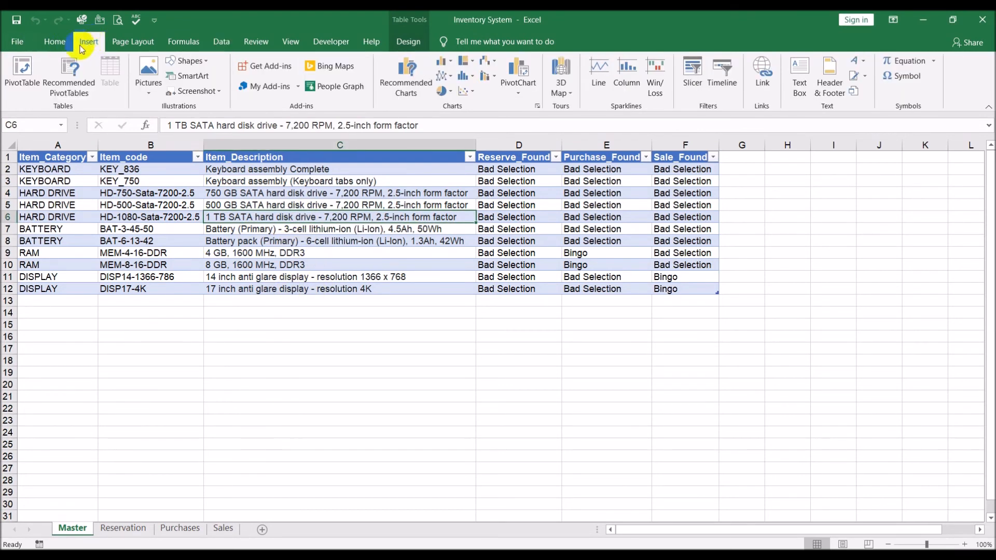
pyautogui.click(22, 72)
pyautogui.click(301, 367)
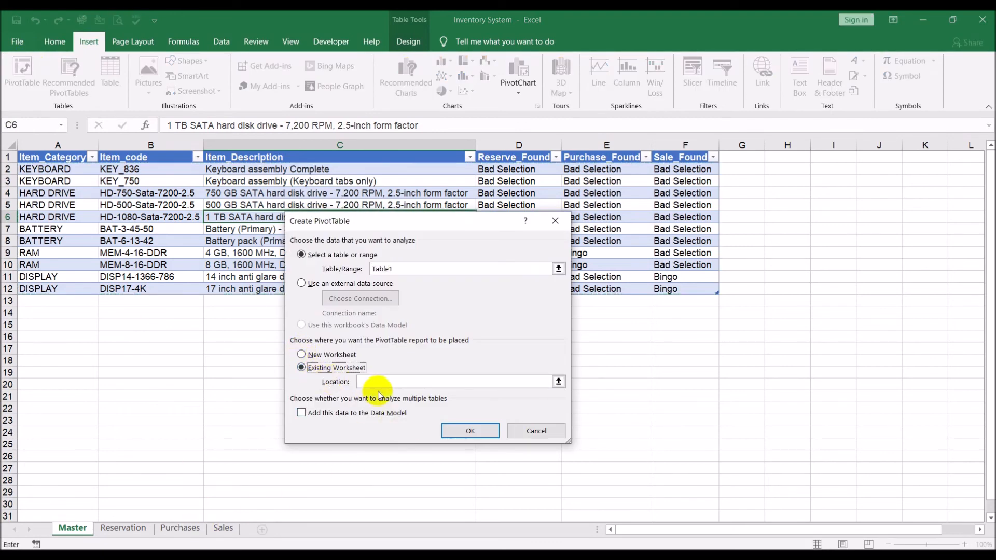
pyautogui.click(123, 527)
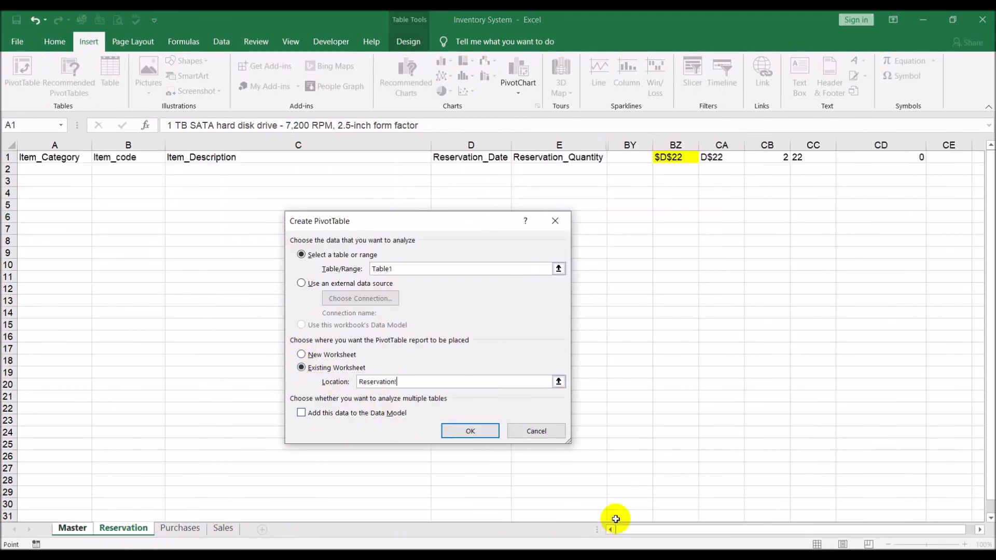
pyautogui.click(980, 530)
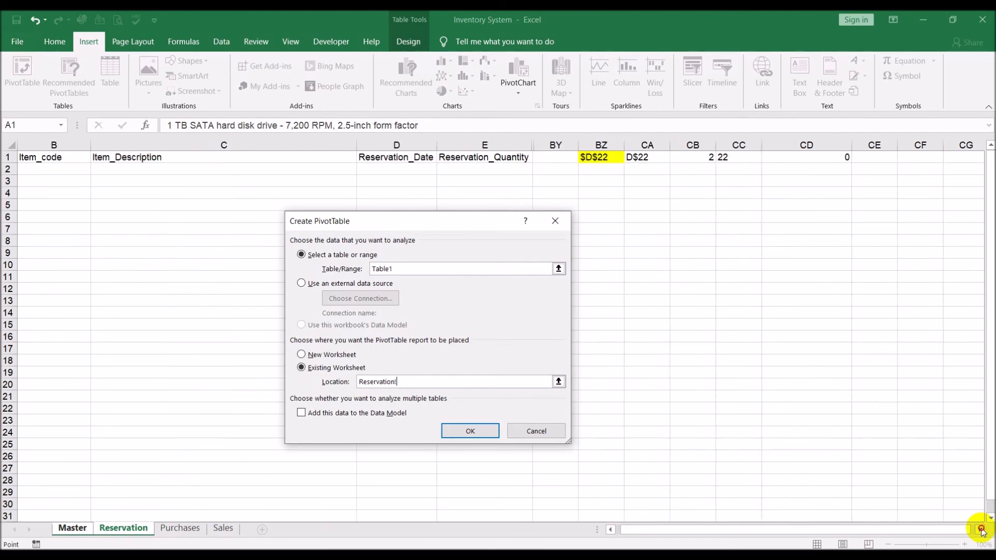
pyautogui.click(980, 530)
pyautogui.click(980, 530)
pyautogui.click(979, 530)
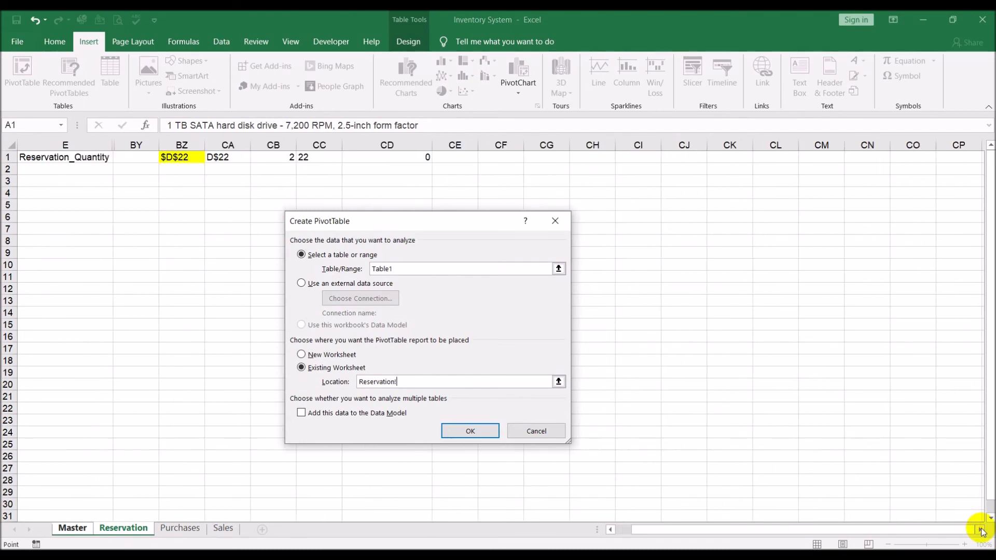
pyautogui.click(494, 154)
pyautogui.click(469, 430)
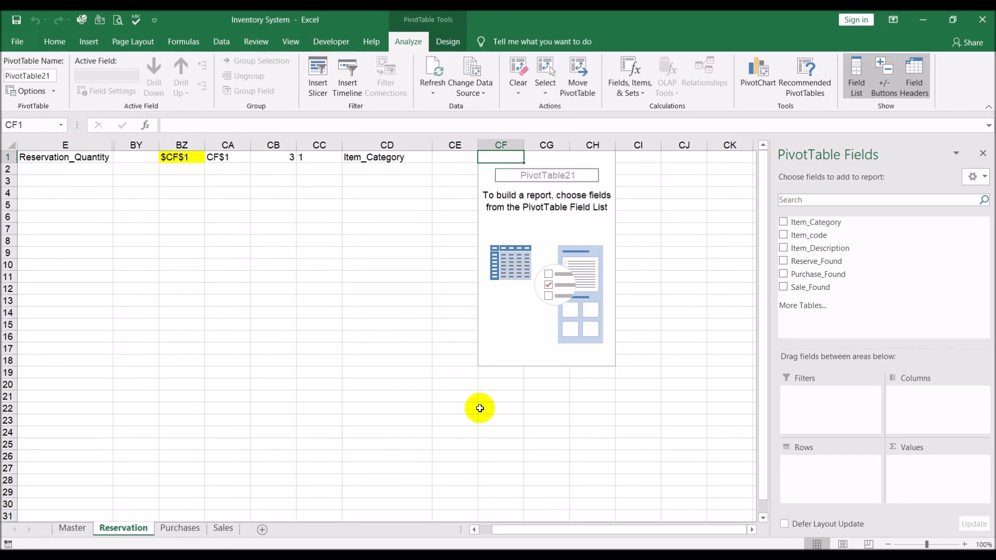
pyautogui.moveTo(799, 222); pyautogui.dragTo(830, 471)
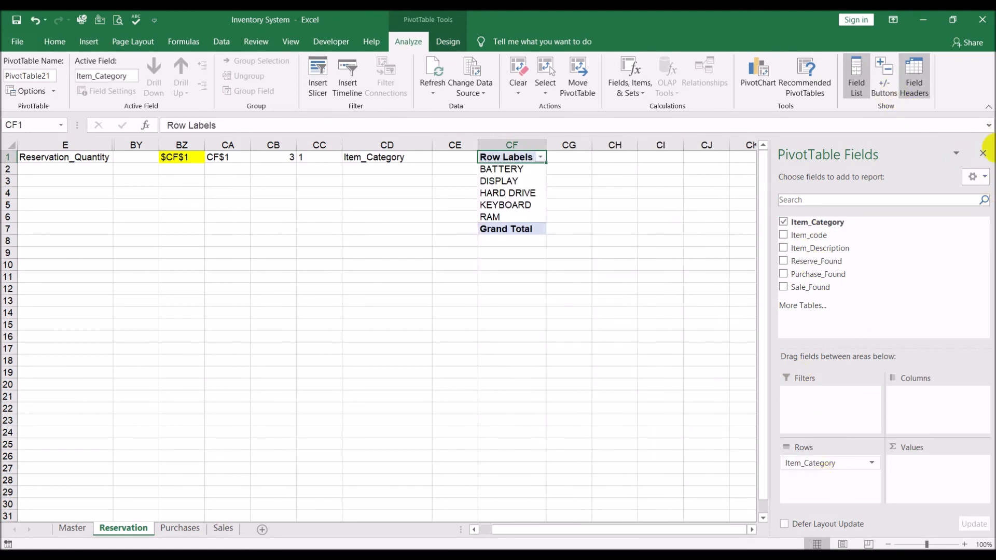
pyautogui.click(982, 153)
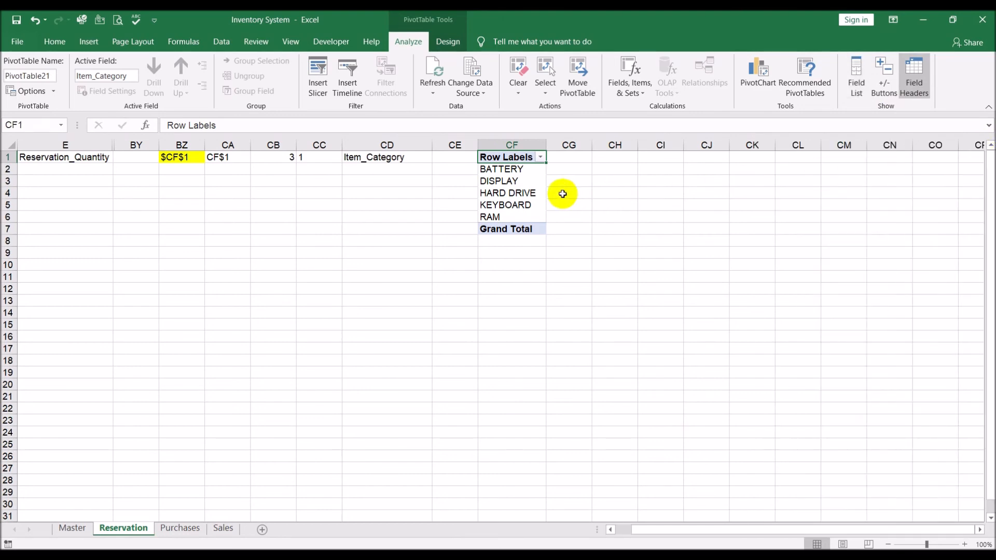
# Step: Turn off the PivotTable's grand totals for rows and columns, remove its subtotals and apply the tabular report layout
pyautogui.click(449, 43)
pyautogui.click(53, 89)
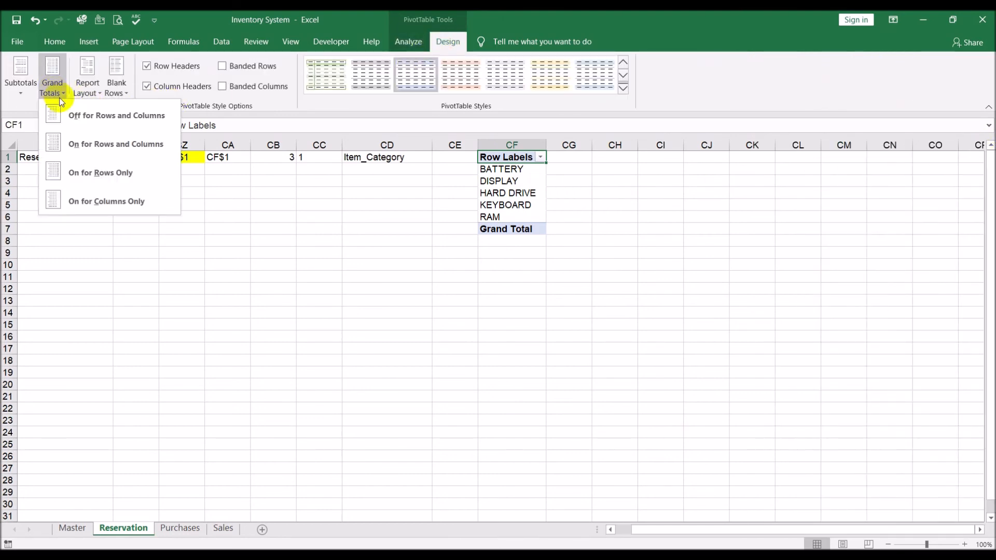
pyautogui.click(65, 116)
pyautogui.click(20, 89)
pyautogui.click(31, 109)
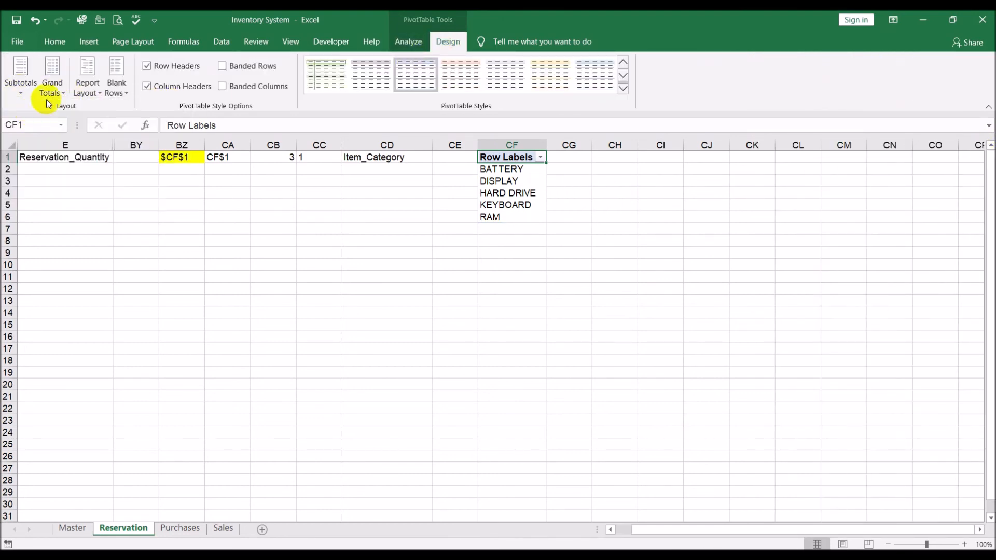
pyautogui.click(87, 85)
pyautogui.click(101, 169)
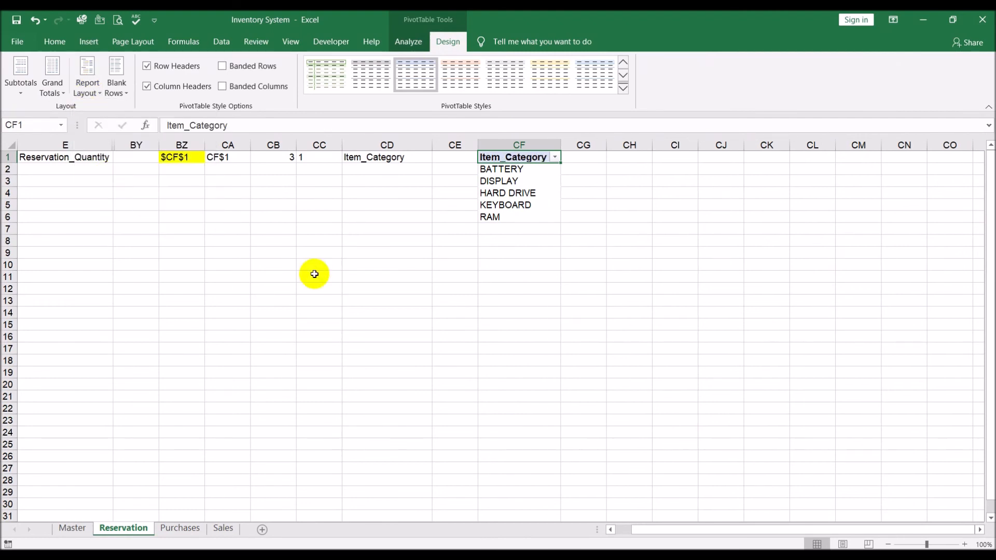
# Step: Sort the PivotTable's Item_Category values from A to Z
pyautogui.click(510, 335)
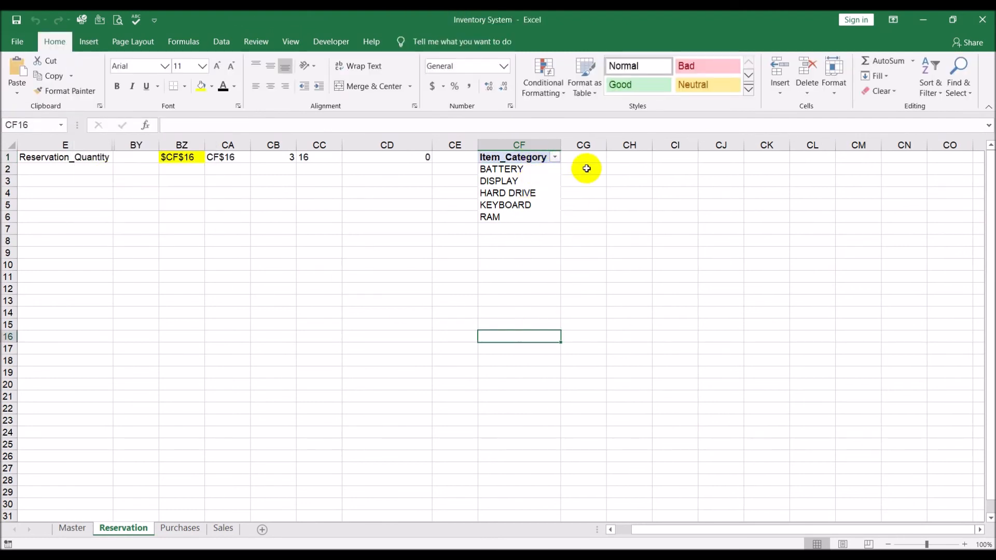
pyautogui.click(554, 157)
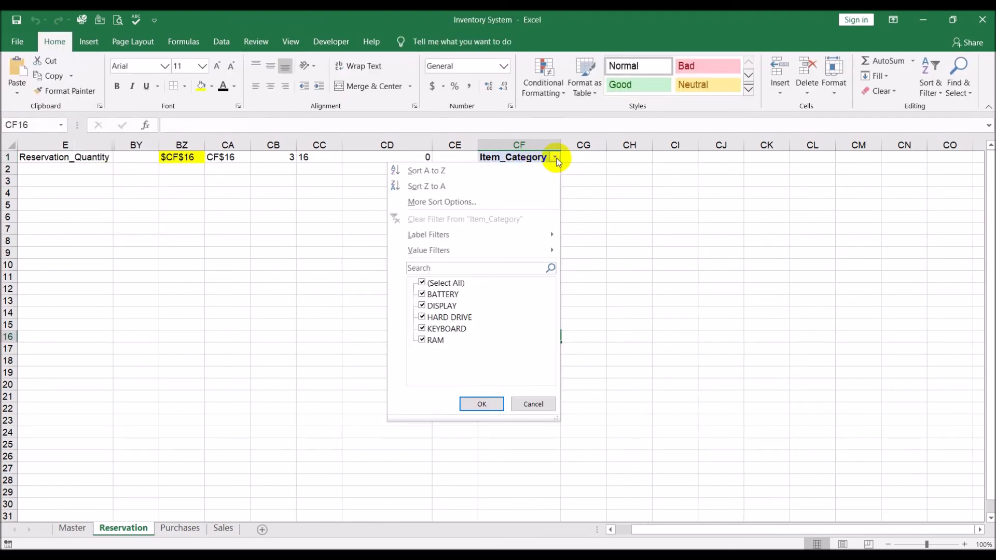
pyautogui.click(530, 172)
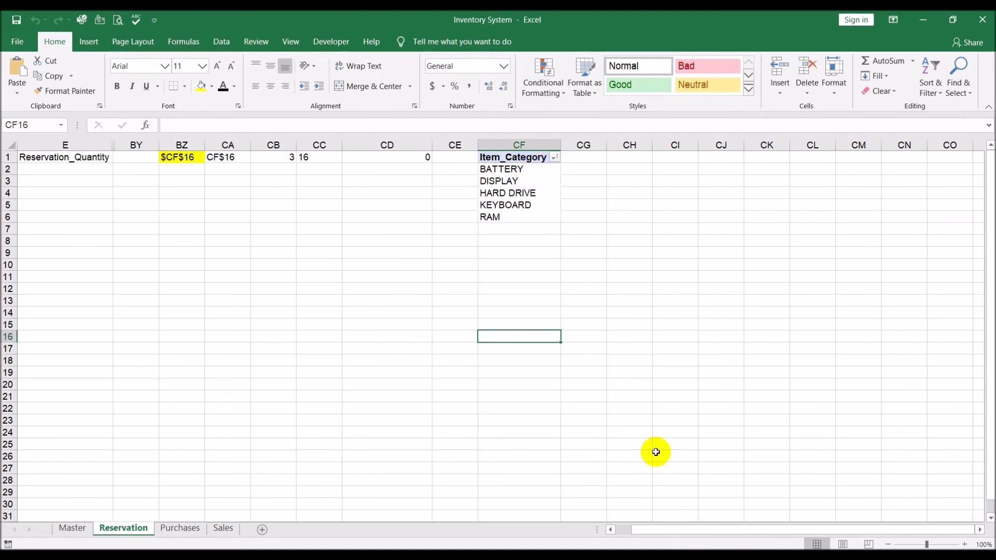
# Step: Start a data validation rule for cell A2 of the Reservation sheet that allows a List with an in-cell dropdown
pyautogui.moveTo(693, 533); pyautogui.dragTo(518, 523)
pyautogui.click(45, 170)
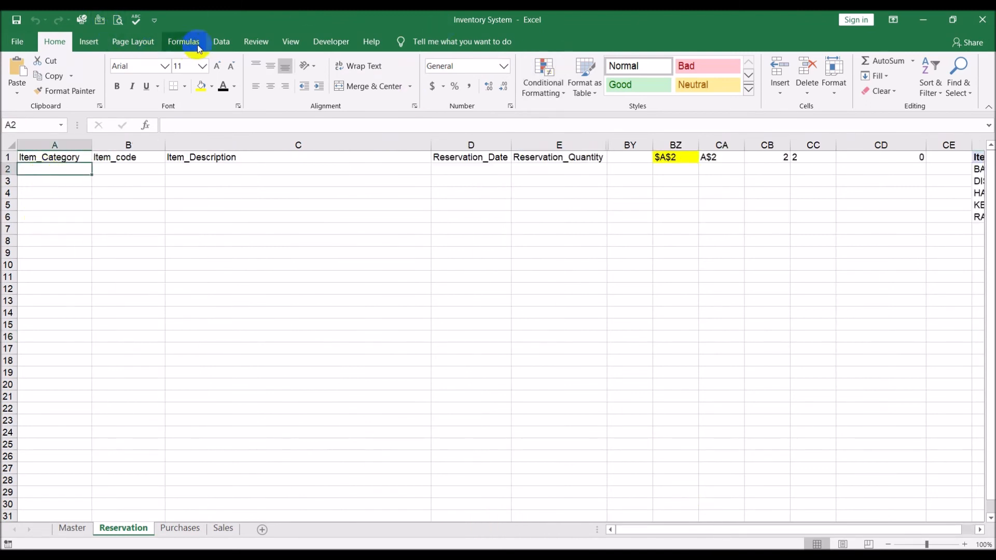
pyautogui.click(232, 45)
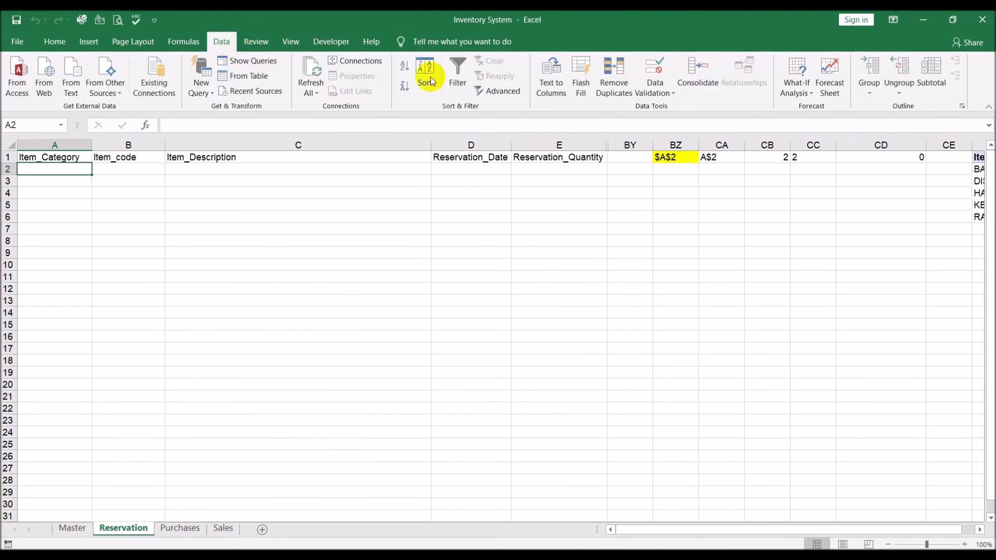
pyautogui.click(655, 91)
pyautogui.click(672, 110)
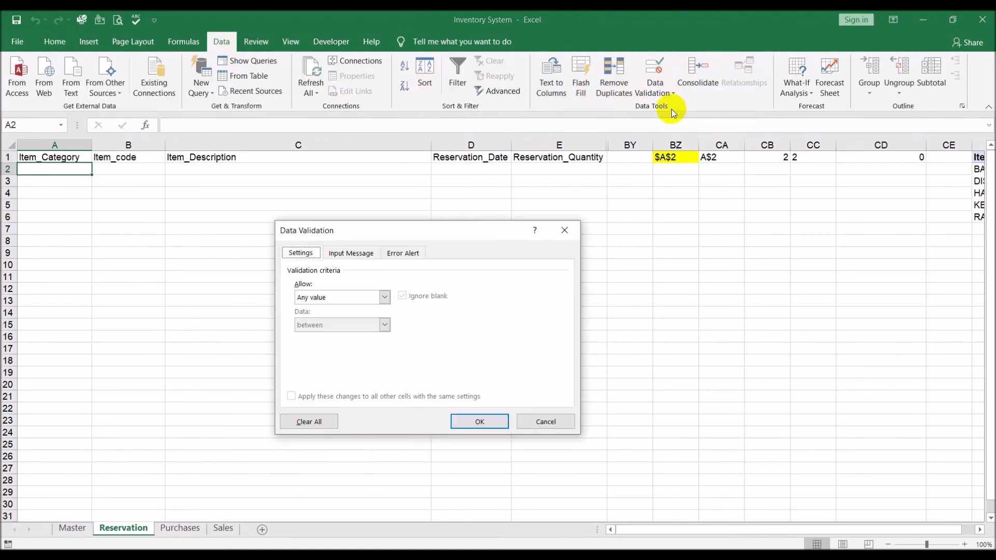
pyautogui.click(352, 299)
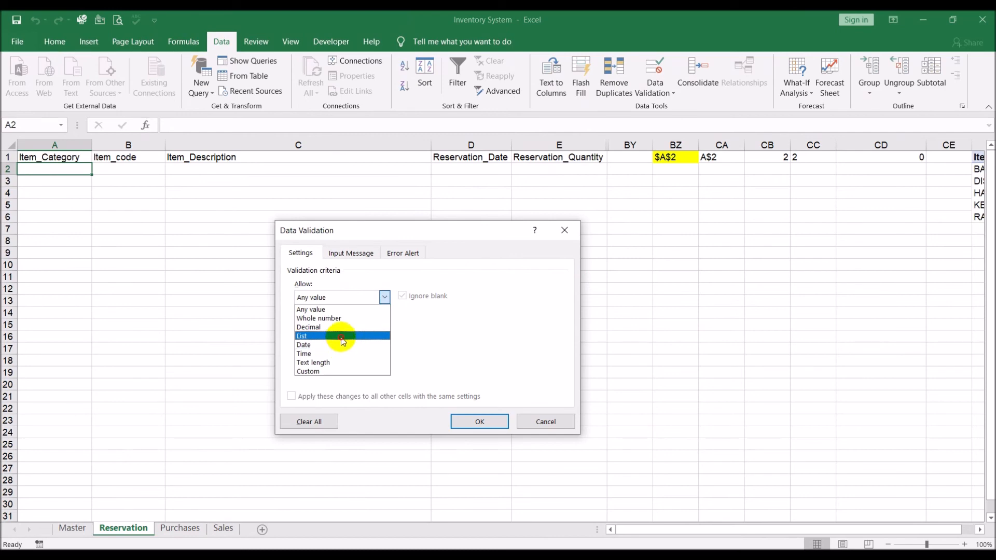
pyautogui.click(338, 336)
pyautogui.click(338, 351)
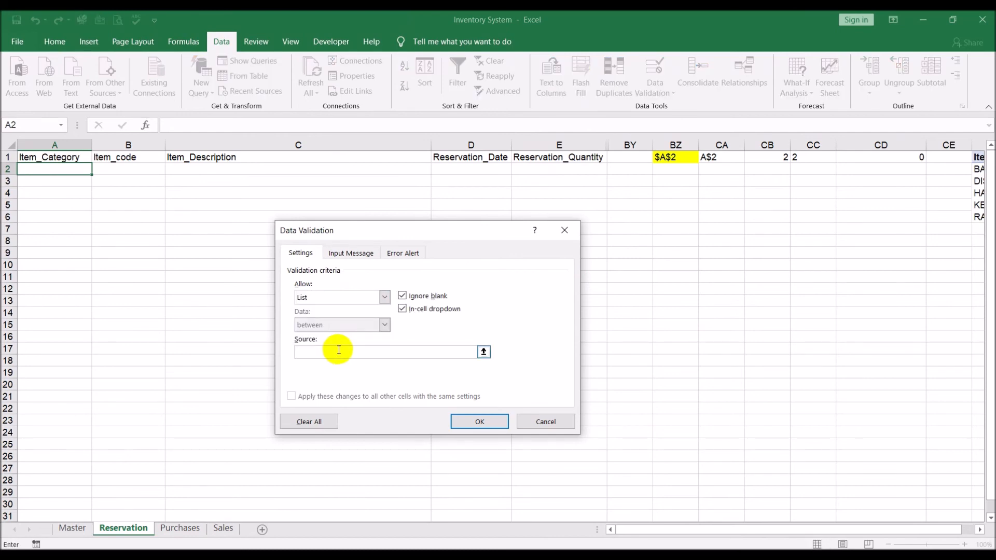
# Step: Set the validation list source to =OFFSET('Reservation'!$CF$2,0,0,COUNTA($CF:$CF)-1,1) and apply the rule to cell A2
pyautogui.write('=00')
pyautogui.press('BackSpace')
pyautogui.write("FFSET('")
pyautogui.write("Reservation'!")
pyautogui.write('$')
pyautogui.moveTo(629, 529); pyautogui.dragTo(642, 529)
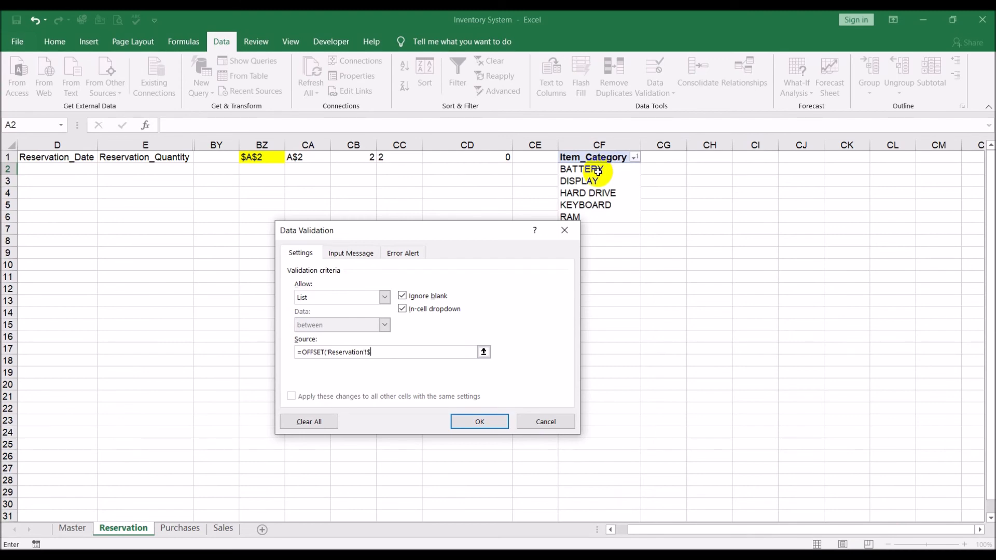
pyautogui.write('CF$2,0,0,COUNTA(')
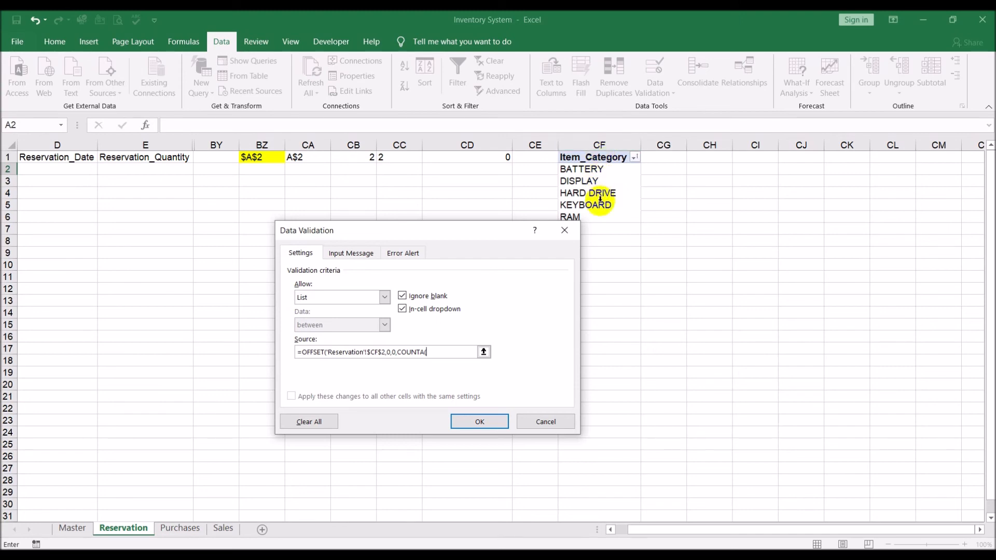
pyautogui.write('$CF:$CF)')
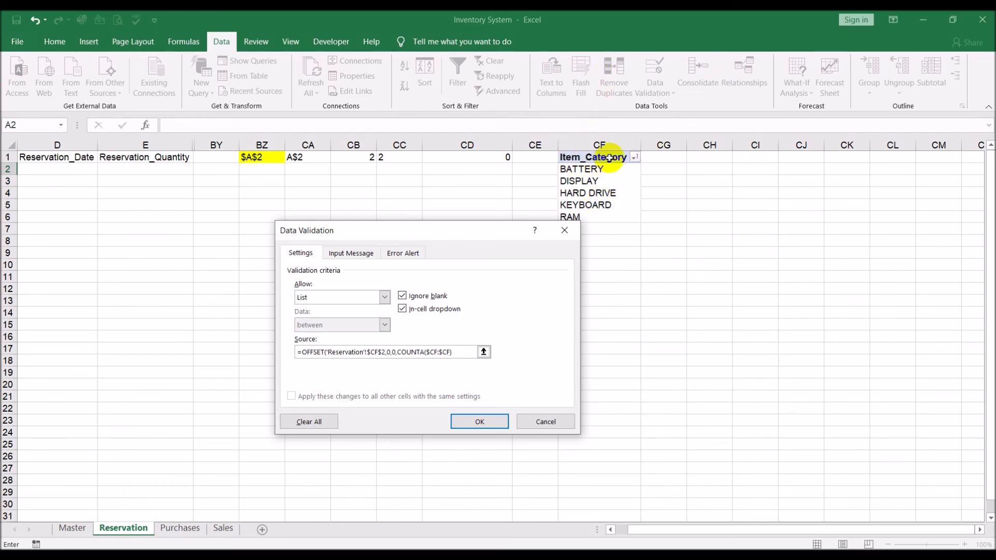
pyautogui.write('-')
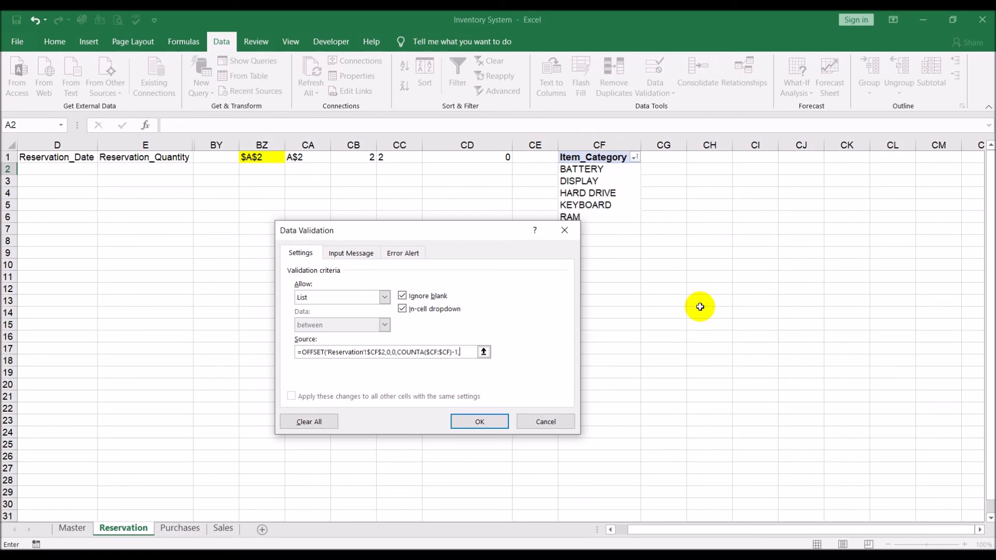
pyautogui.write('1,')
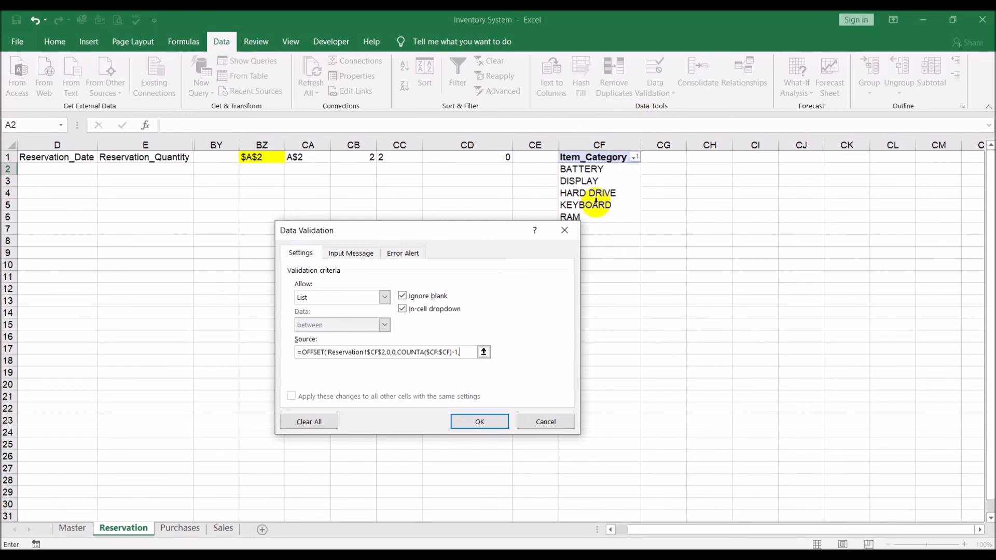
pyautogui.write('1)')
pyautogui.press('Return')
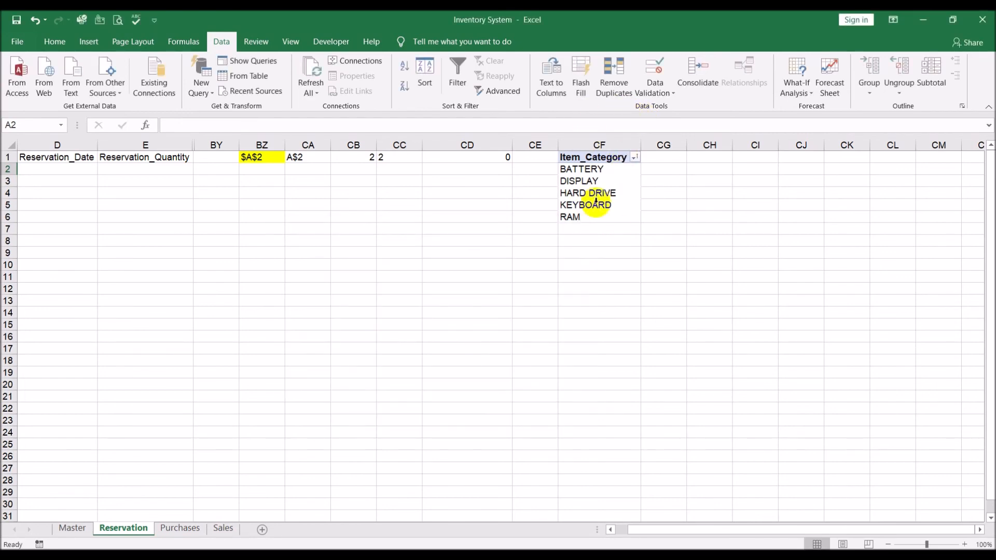
# Step: Choose DISPLAY from the dropdown in cell A2 of the Reservation sheet and check the Reserve_Found flags on the Master sheet
pyautogui.moveTo(715, 530); pyautogui.dragTo(531, 493)
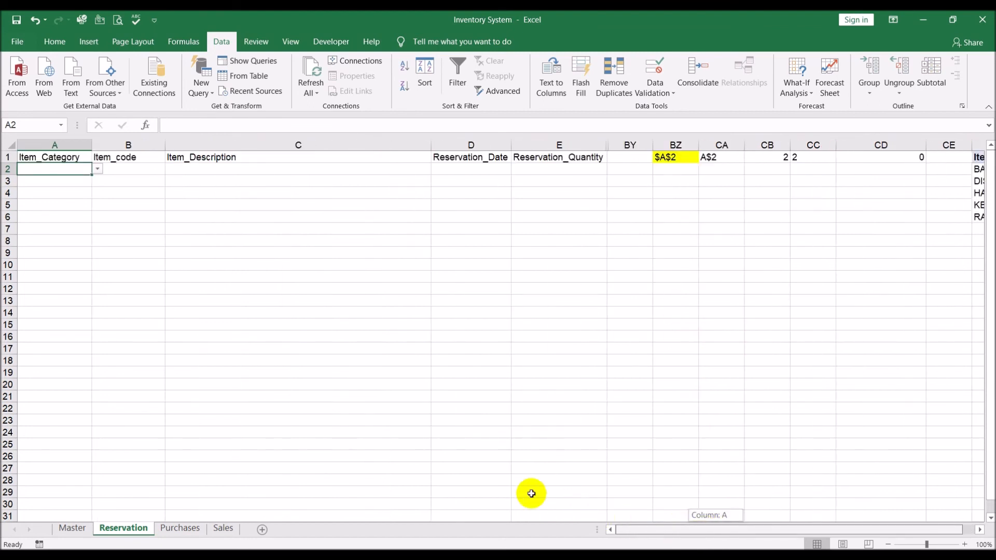
pyautogui.click(98, 170)
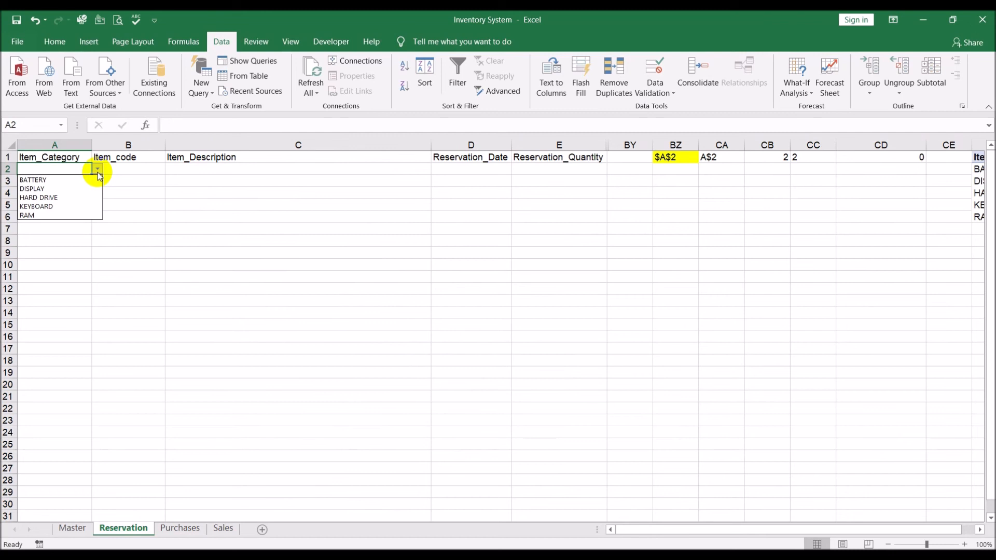
pyautogui.click(80, 189)
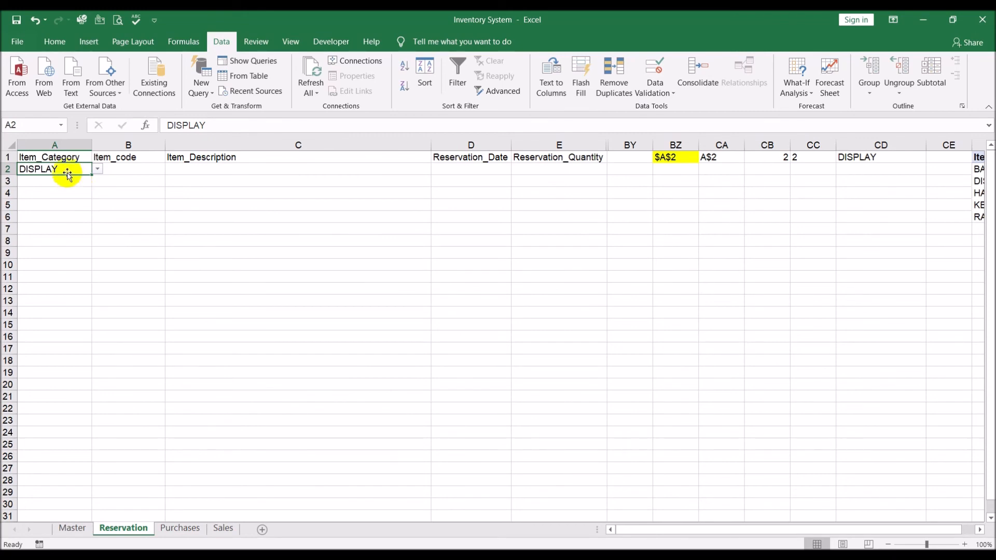
pyautogui.click(81, 532)
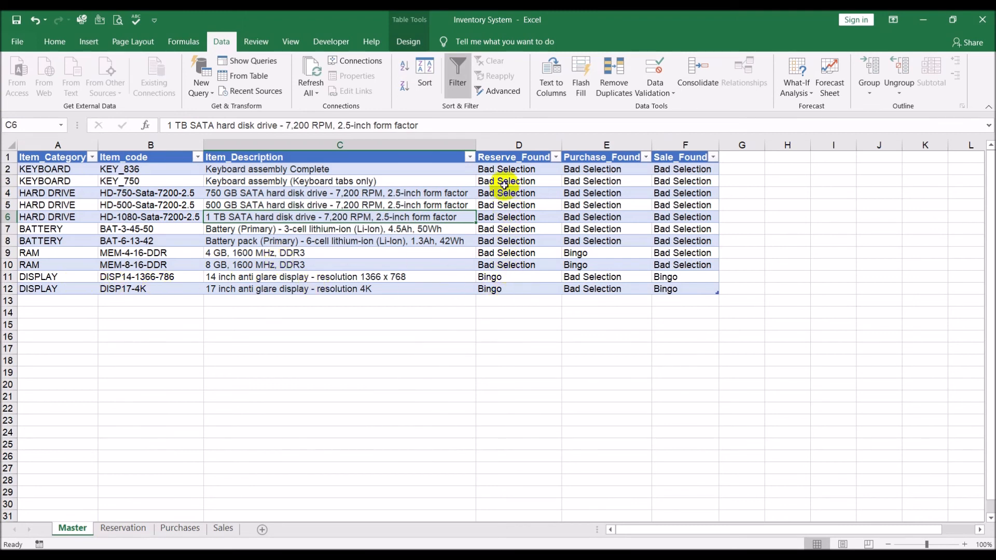
pyautogui.click(123, 528)
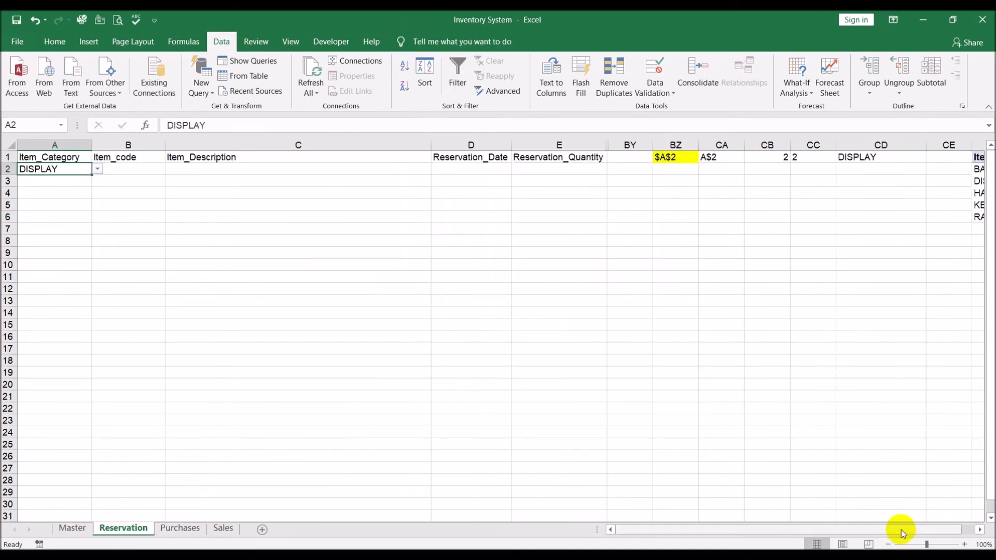
# Step: Insert a second PivotTable based on the Master table at cell CH1 of the existing Reservation sheet
pyautogui.moveTo(902, 531); pyautogui.dragTo(972, 527)
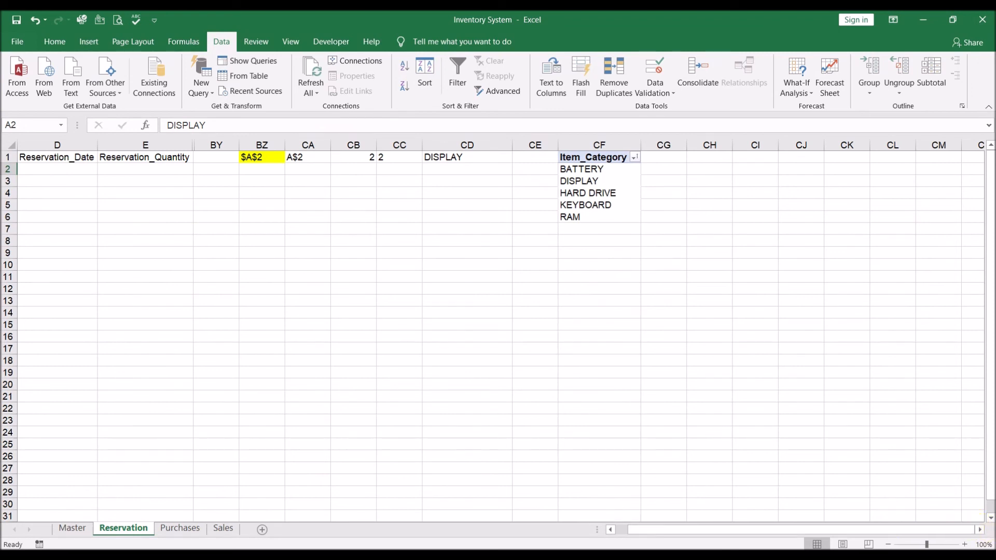
pyautogui.click(72, 528)
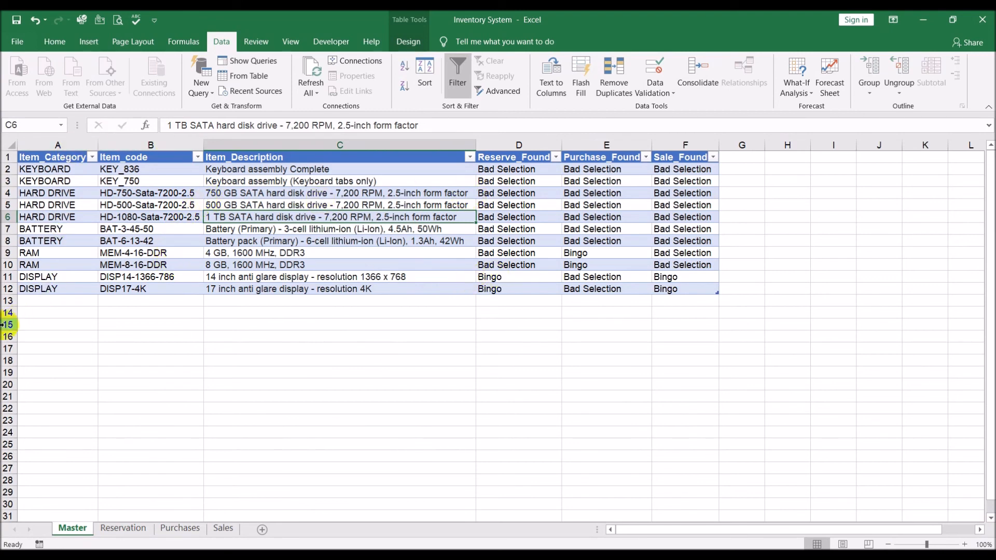
pyautogui.moveTo(111, 275); pyautogui.dragTo(112, 289)
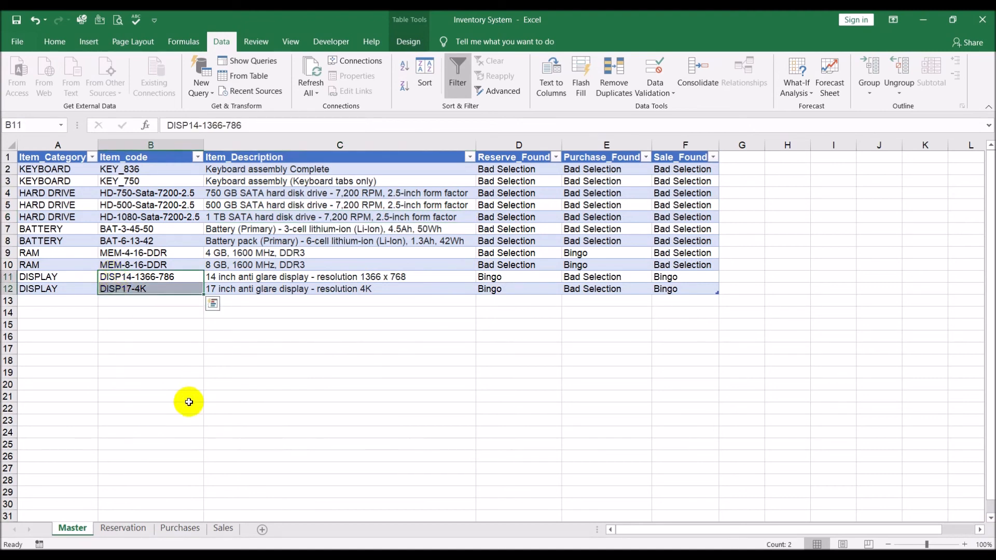
pyautogui.click(265, 240)
pyautogui.click(86, 43)
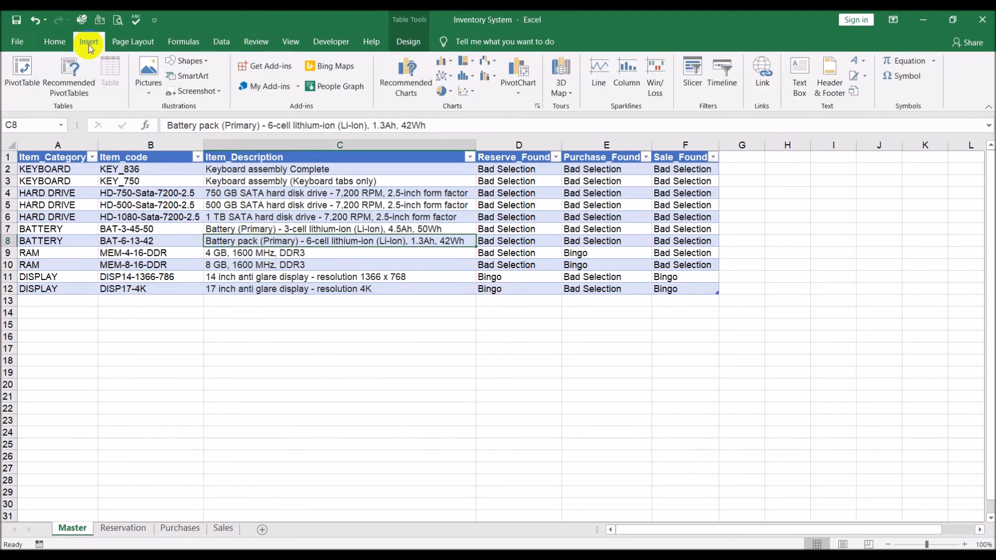
pyautogui.click(22, 69)
pyautogui.click(336, 368)
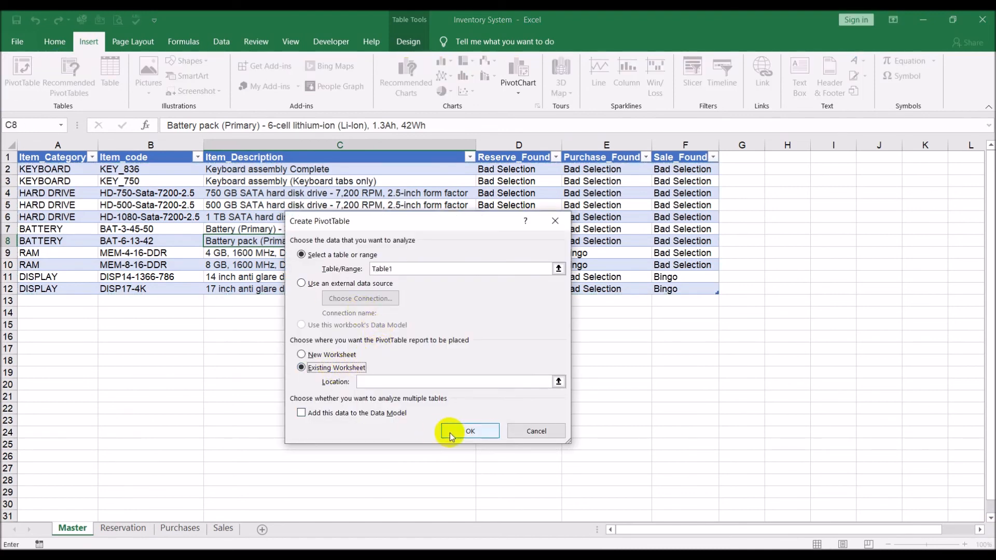
pyautogui.click(123, 528)
pyautogui.click(709, 157)
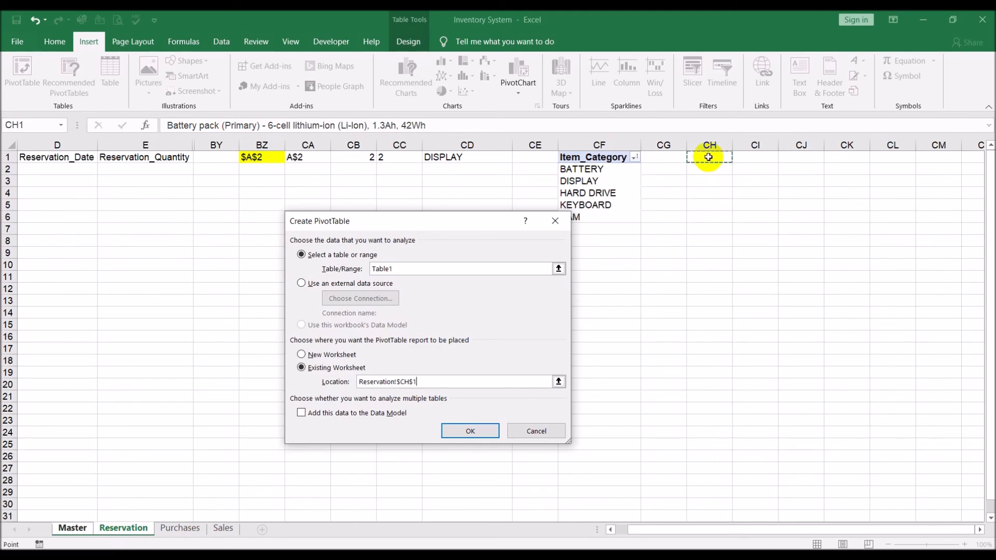
pyautogui.click(472, 435)
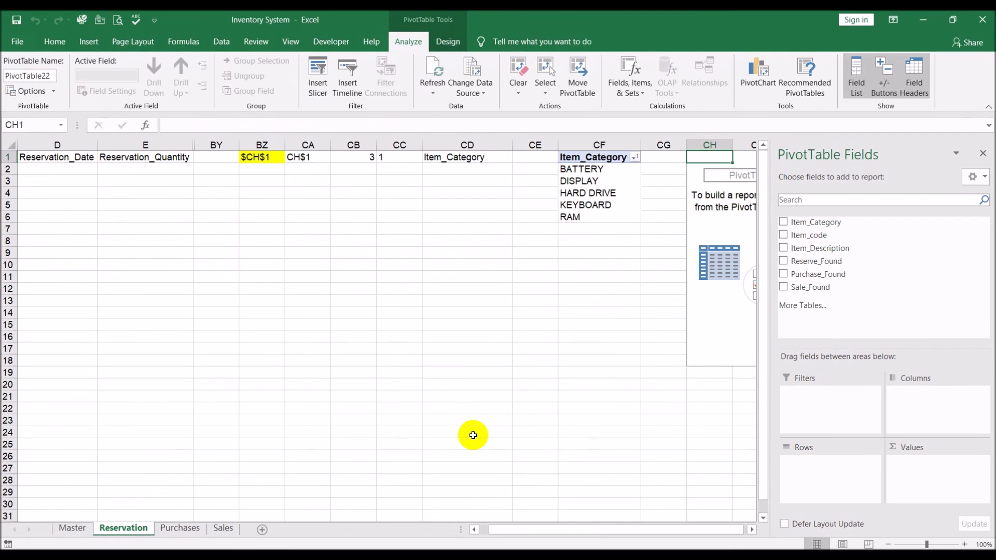
# Step: Add Reserve_Found as the report filter and Item_code as the row field of the PivotTable at CH1, and close the field list
pyautogui.click(67, 527)
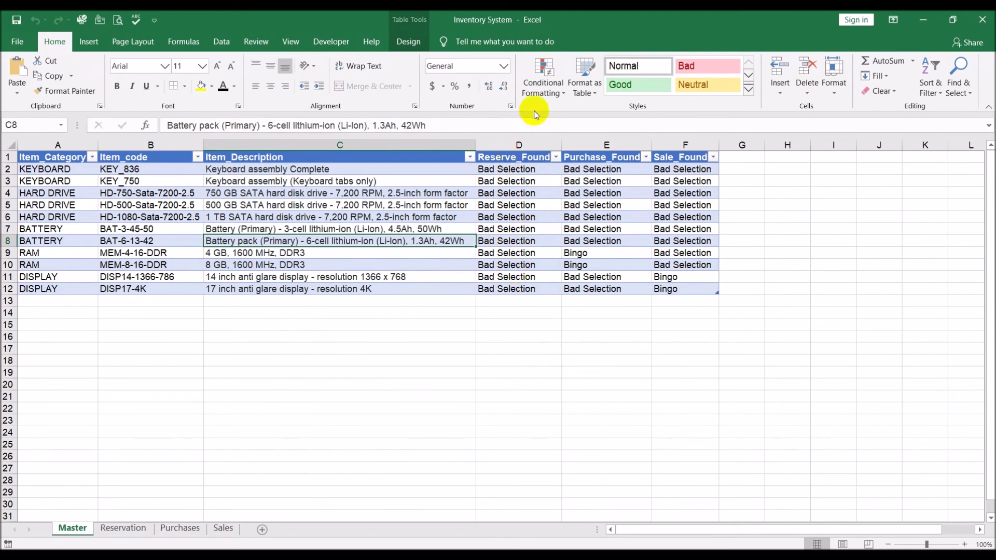
pyautogui.click(123, 528)
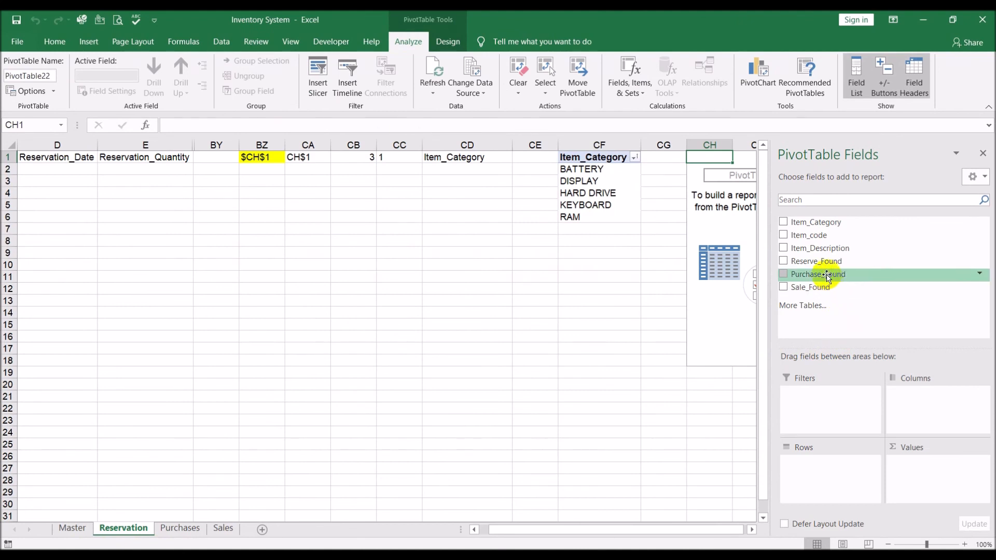
pyautogui.moveTo(790, 270); pyautogui.dragTo(822, 401)
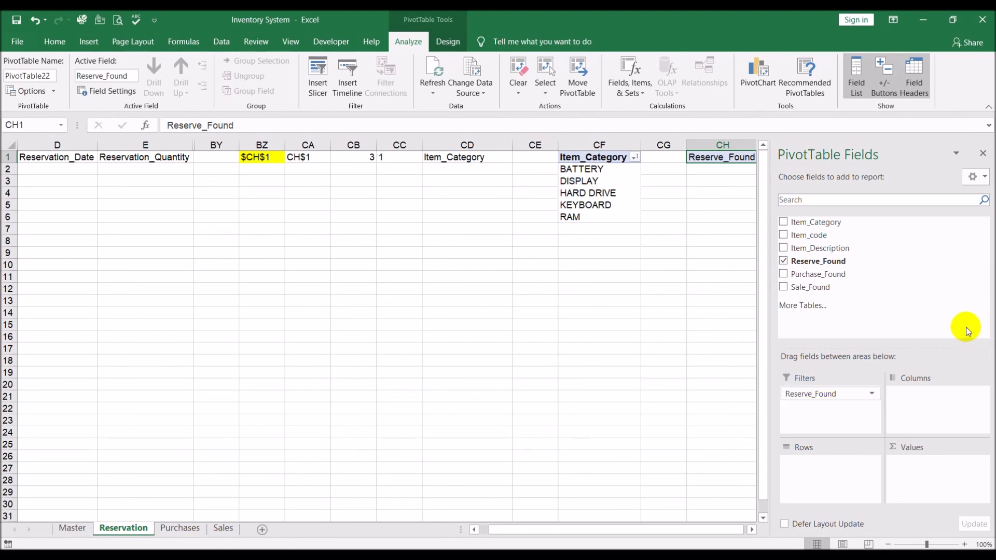
pyautogui.moveTo(816, 235); pyautogui.dragTo(810, 485)
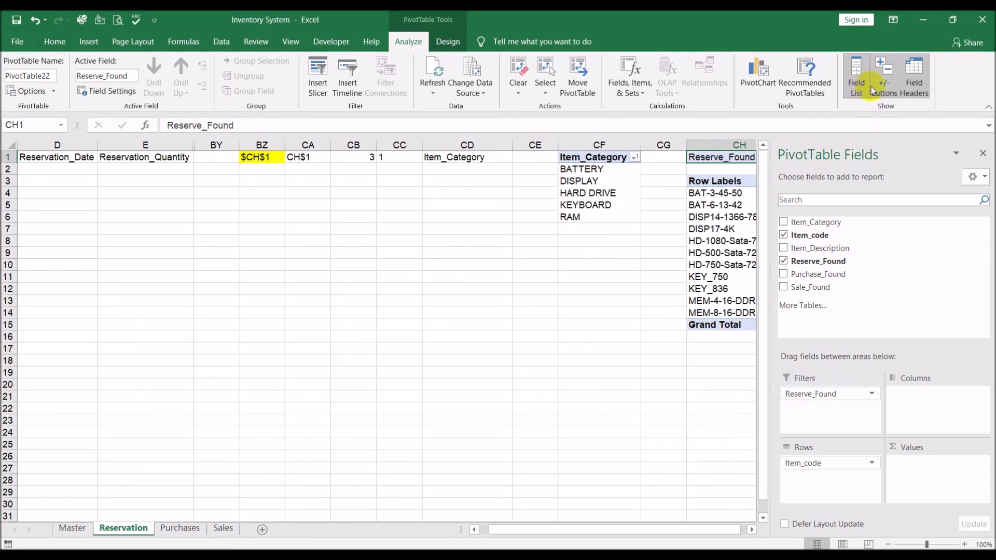
pyautogui.click(981, 152)
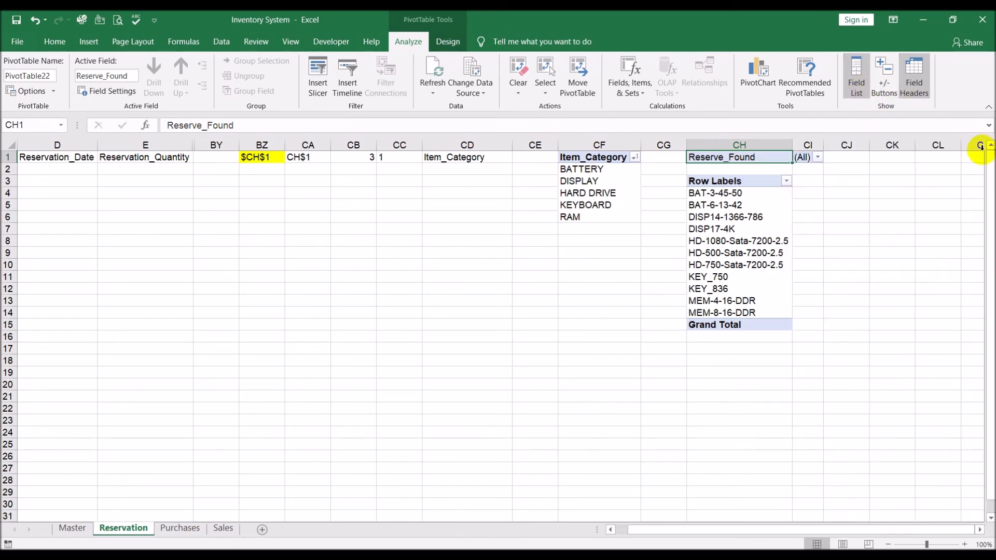
# Step: Turn off the Item_code PivotTable's grand totals for rows and columns, remove its subtotals and apply the tabular report layout
pyautogui.click(729, 228)
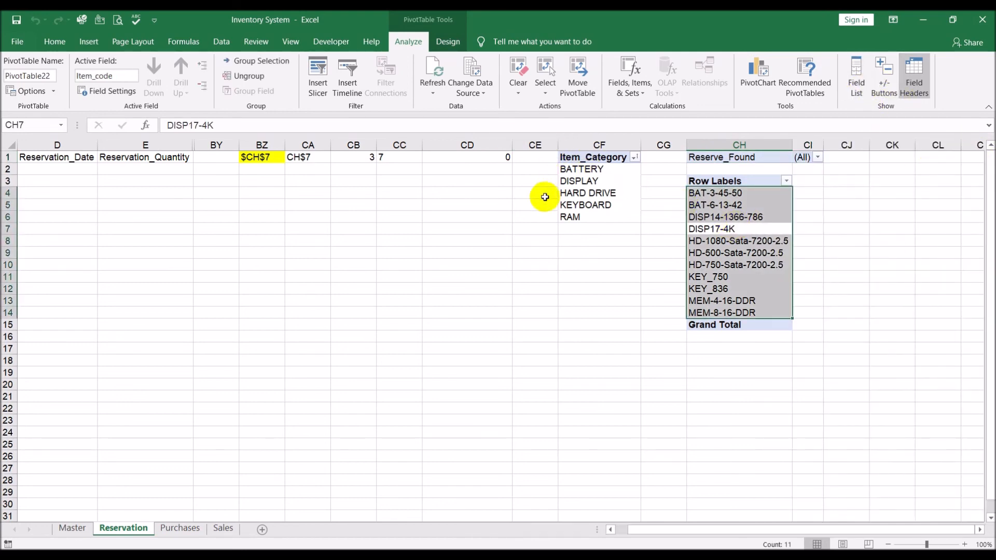
pyautogui.click(449, 42)
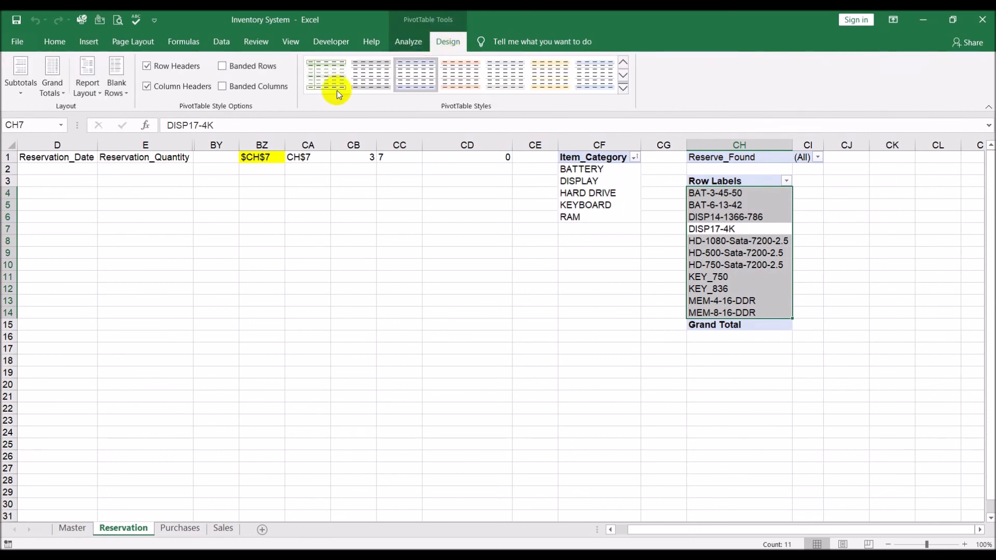
pyautogui.click(54, 92)
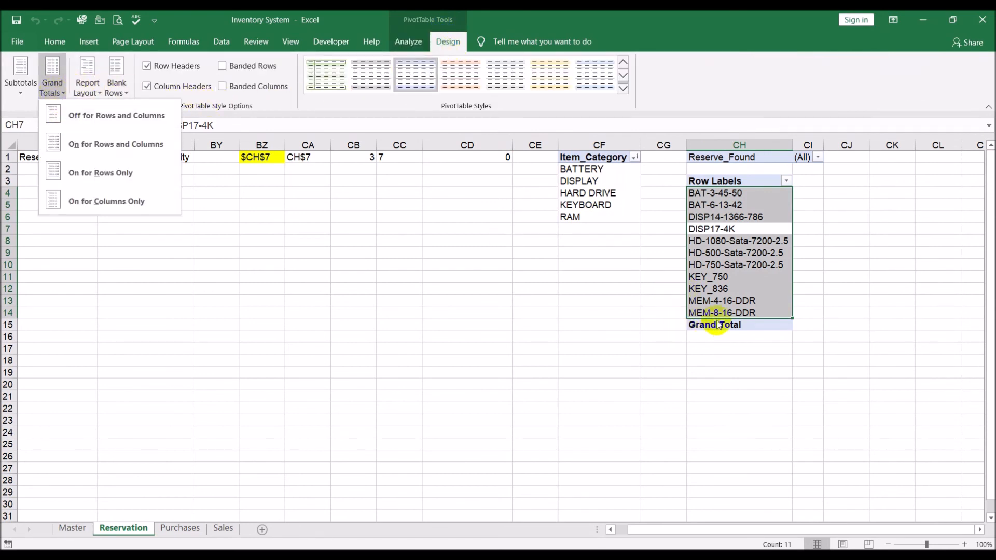
pyautogui.click(148, 113)
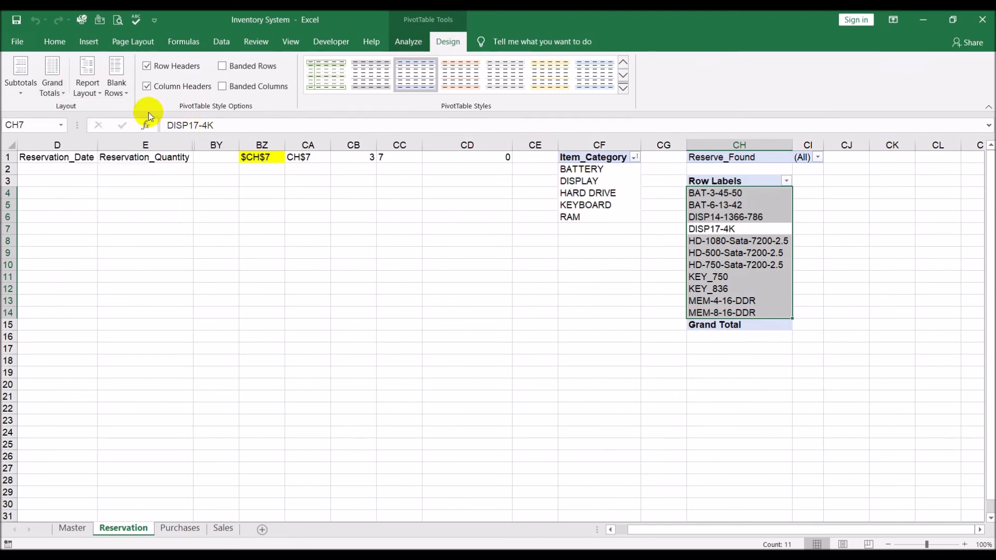
pyautogui.click(3, 96)
pyautogui.click(19, 114)
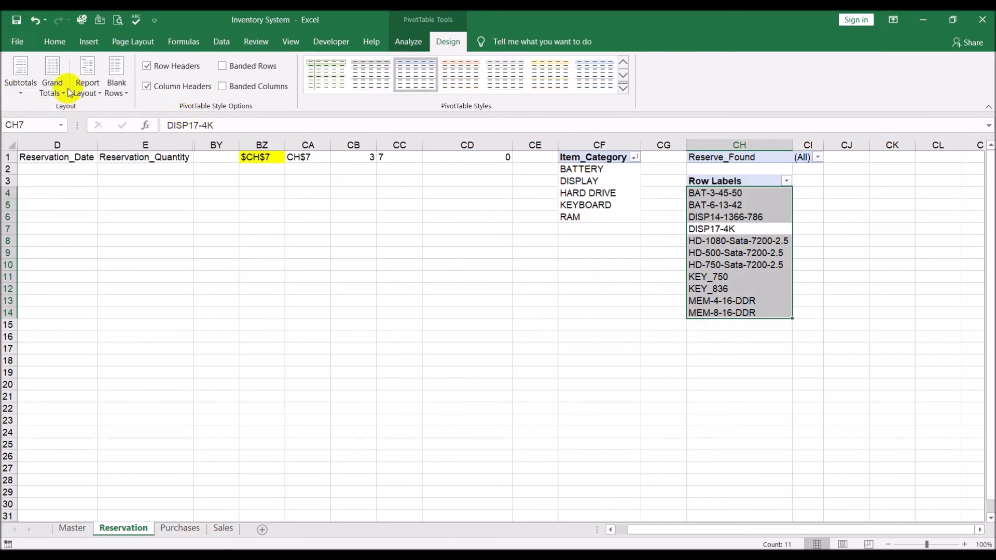
pyautogui.click(84, 88)
pyautogui.click(98, 164)
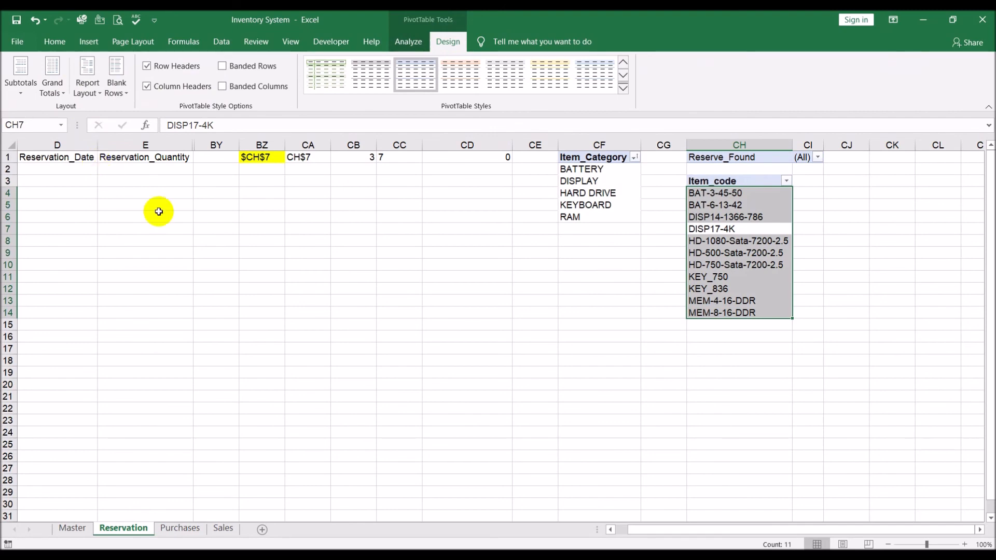
pyautogui.click(409, 325)
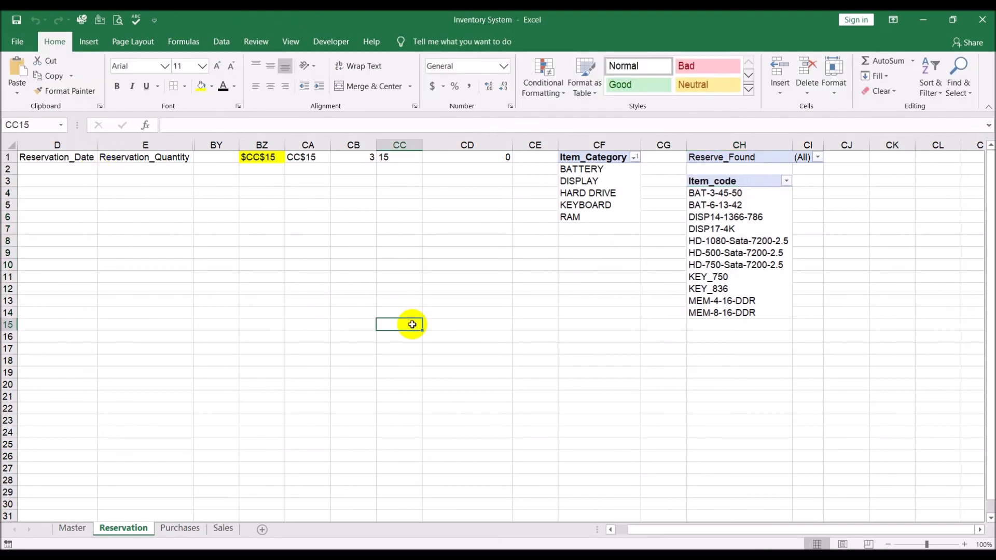
# Step: Make row 2 of the Reservation sheet active at cell CC2 and review the Reserve_Found flags on the Master sheet
pyautogui.click(408, 168)
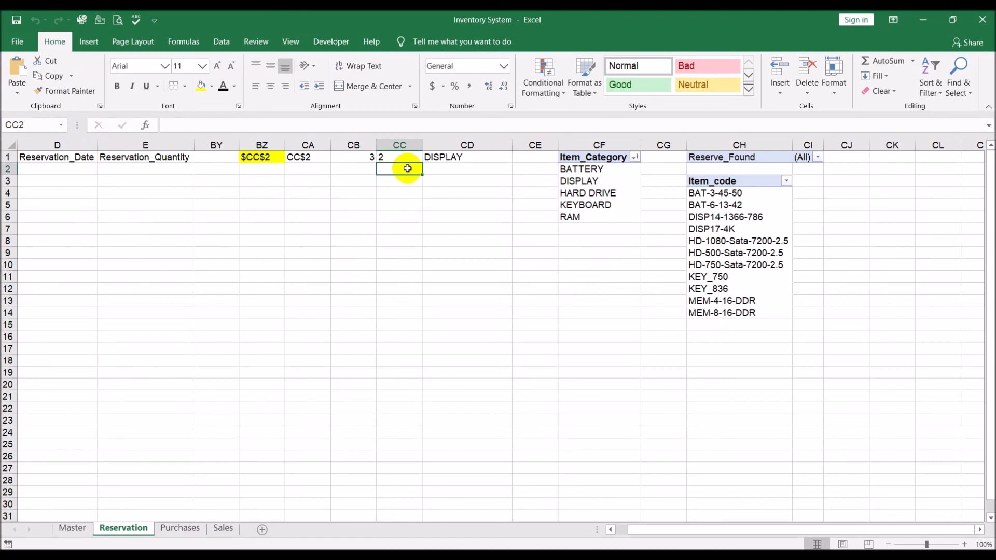
pyautogui.moveTo(784, 528); pyautogui.dragTo(451, 500)
pyautogui.click(72, 528)
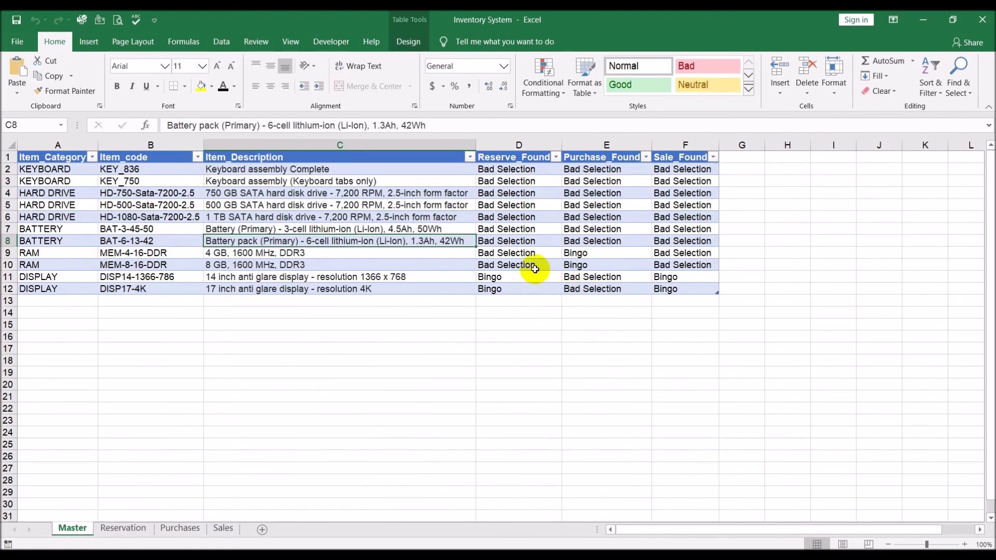
pyautogui.click(129, 528)
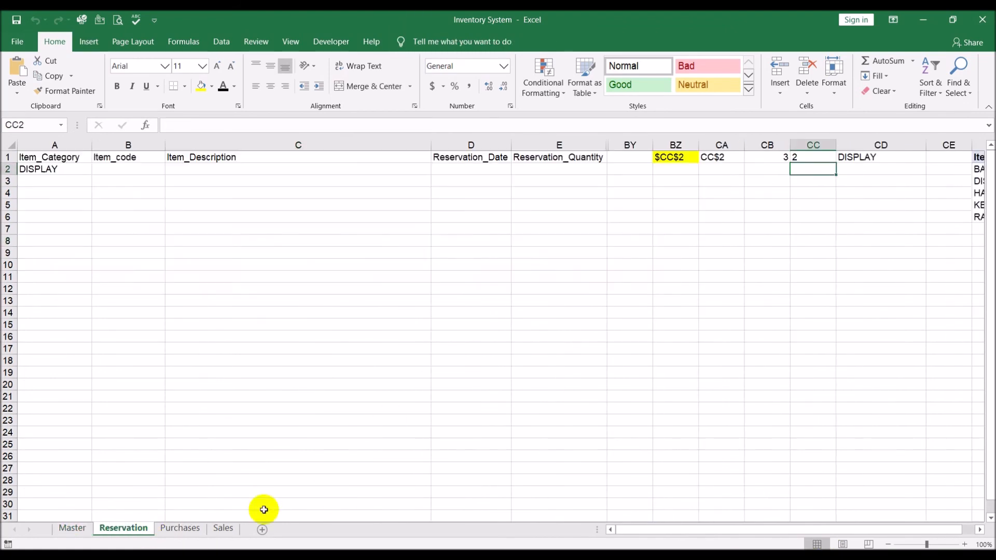
# Step: Filter the Item_code PivotTable's Reserve_Found report filter to Bingo only, excluding Bad Selection
pyautogui.moveTo(830, 527); pyautogui.dragTo(892, 528)
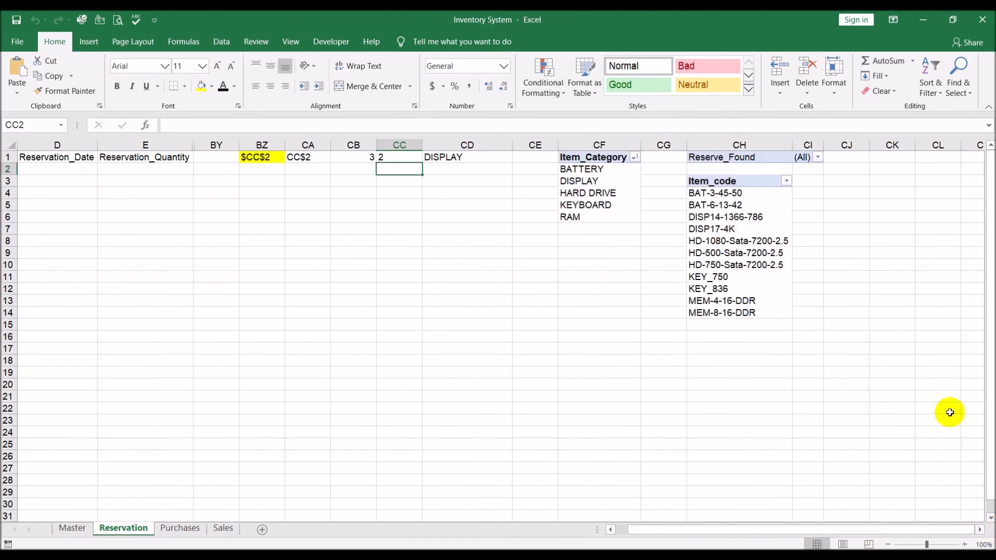
pyautogui.click(817, 156)
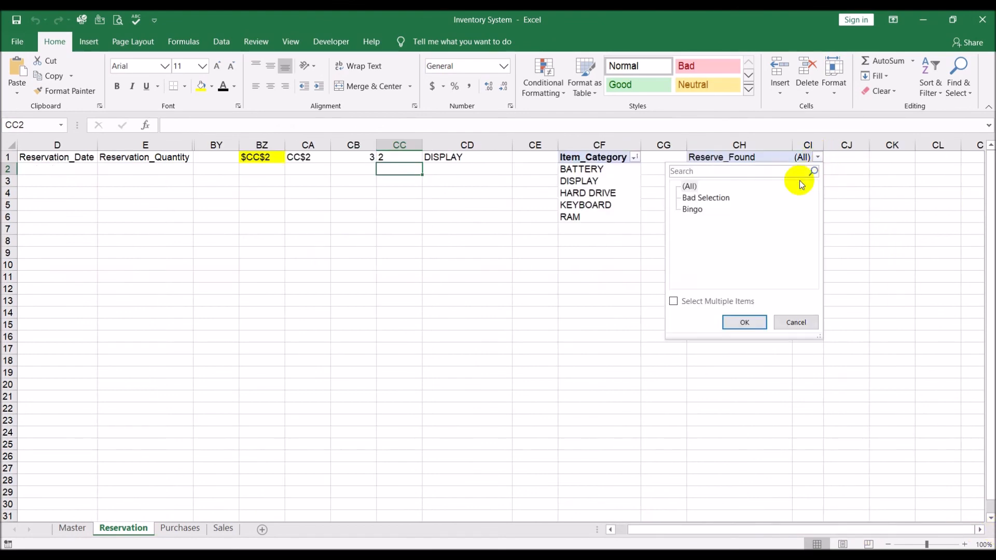
pyautogui.click(673, 301)
pyautogui.click(684, 197)
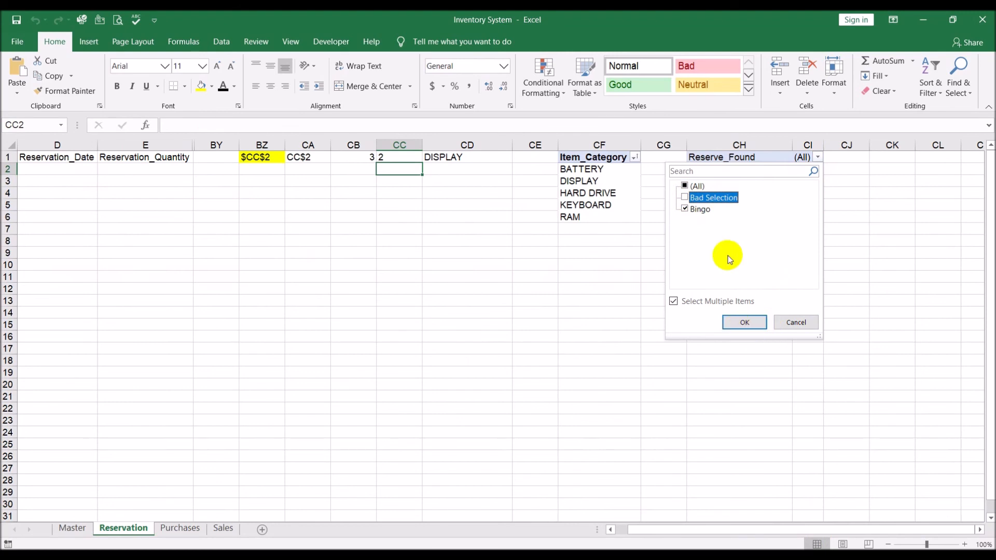
pyautogui.click(742, 322)
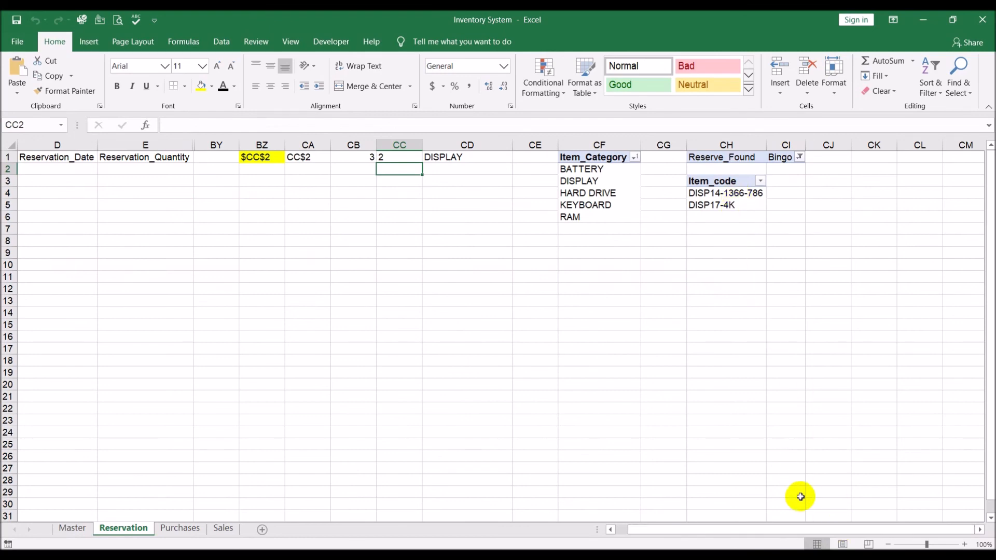
# Step: Start a data validation rule of type List on the Item_code cell B2 of the Reservation sheet
pyautogui.moveTo(800, 529); pyautogui.dragTo(676, 505)
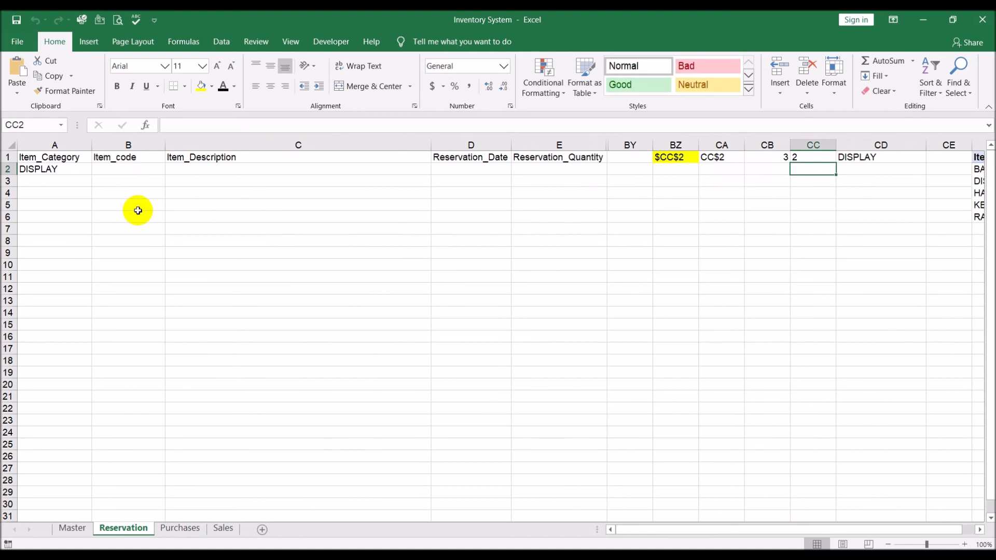
pyautogui.click(140, 168)
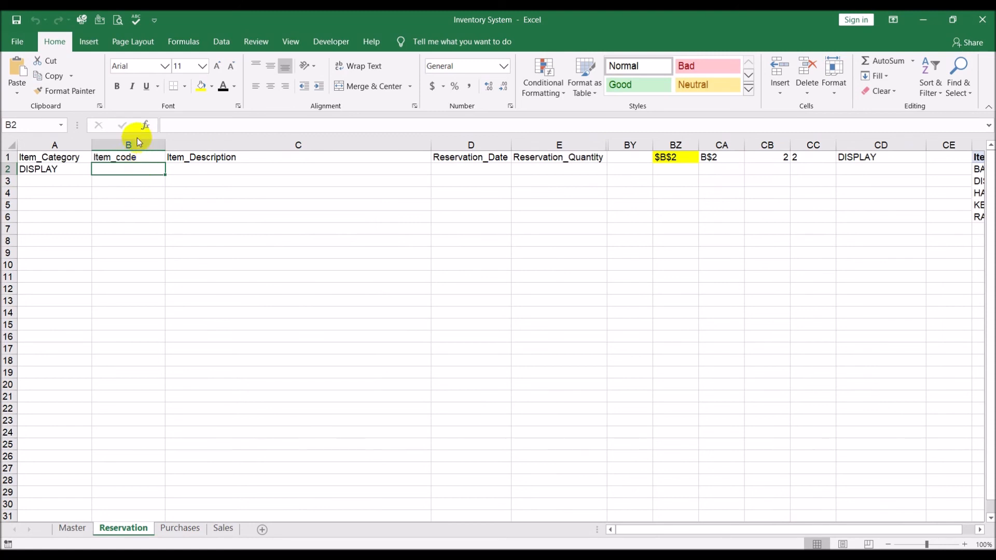
pyautogui.click(222, 41)
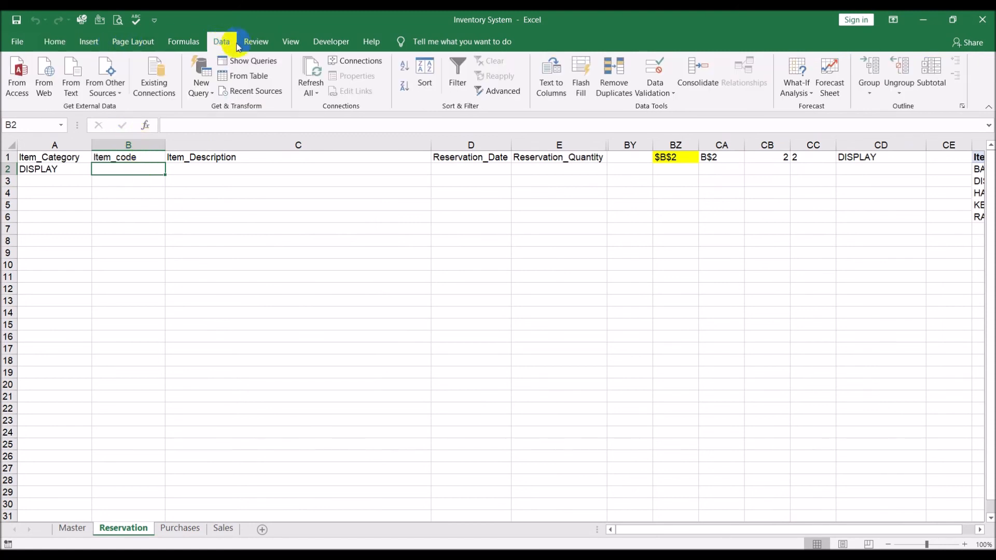
pyautogui.click(656, 91)
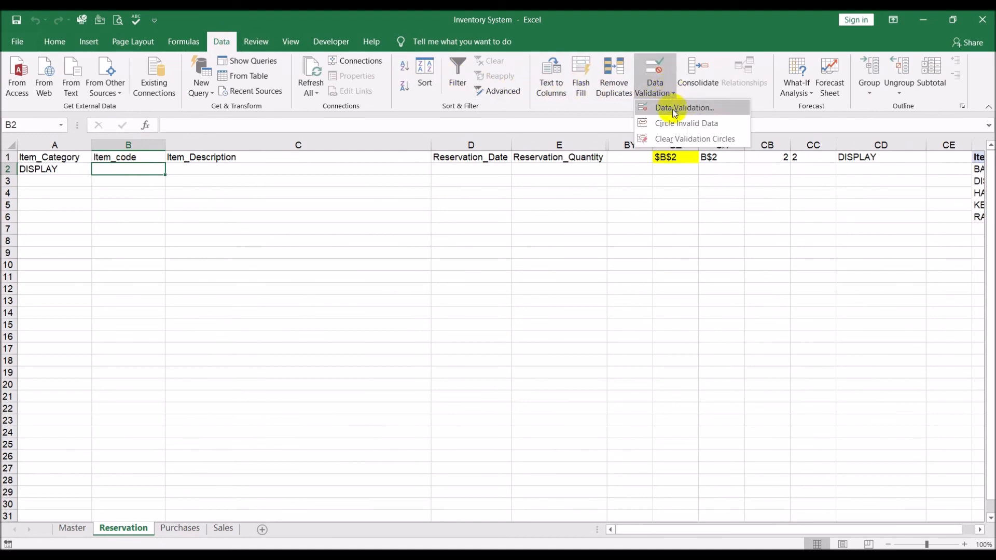
pyautogui.click(673, 110)
pyautogui.click(341, 297)
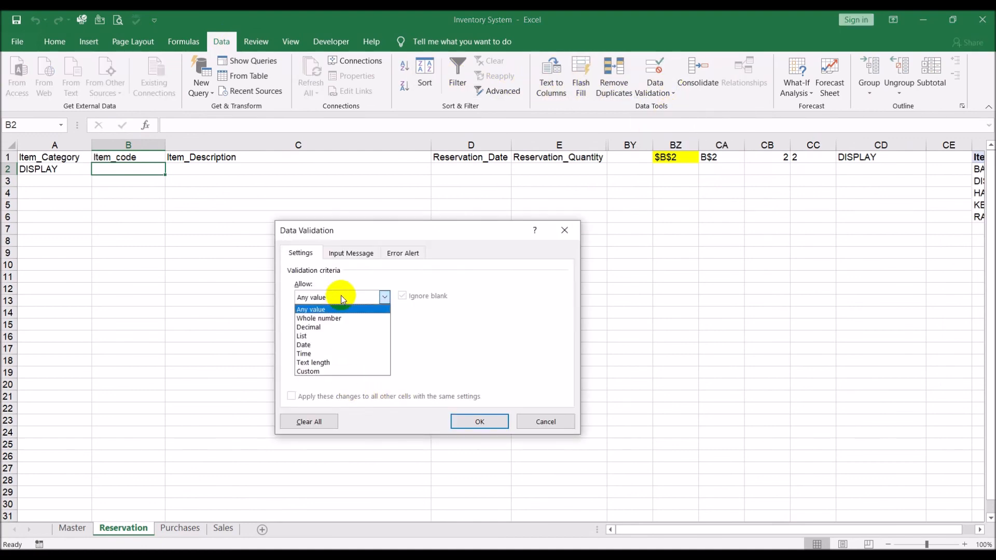
pyautogui.click(327, 336)
pyautogui.click(332, 351)
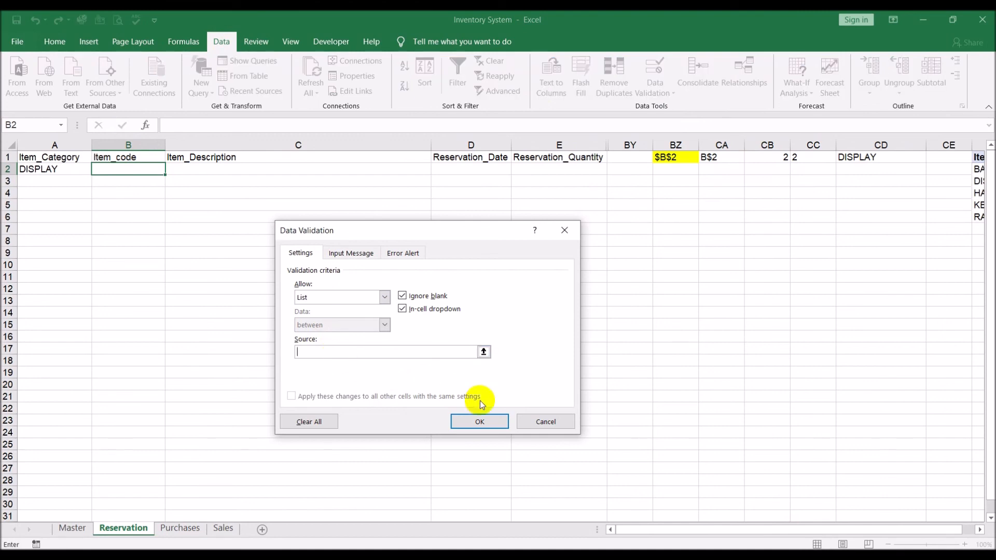
# Step: Set the validation list source to =OFFSET('Reservation'!$CH$4,0,0,COUNTA($CH:$CH)-2,1) and apply the rule
pyautogui.hscroll(3, 758, 537)
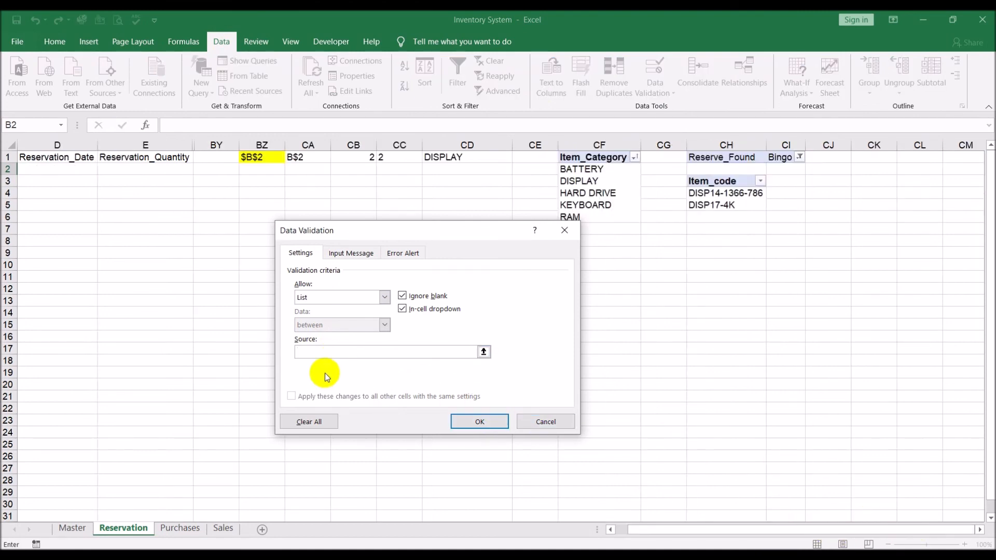
pyautogui.write('=OFFSET')
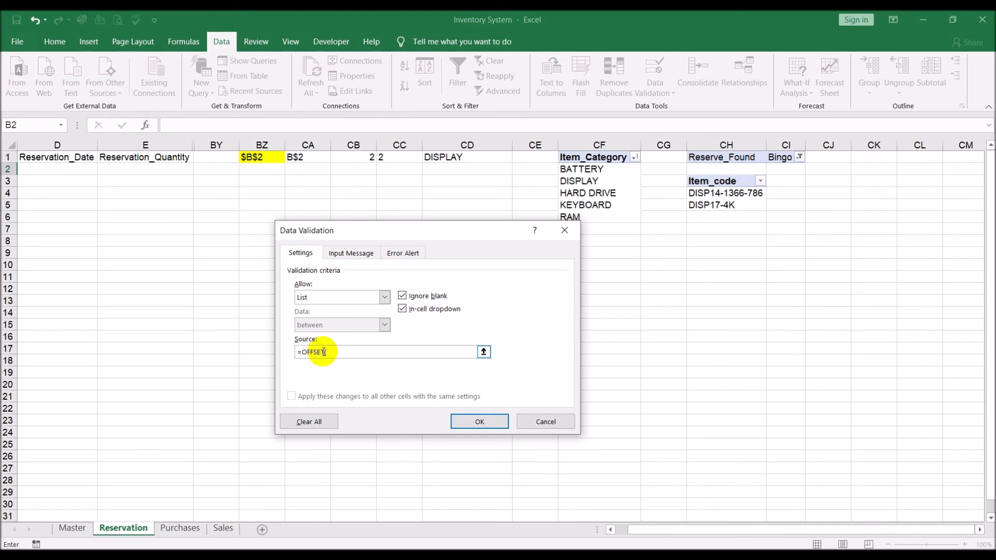
pyautogui.write("('Reservation'!")
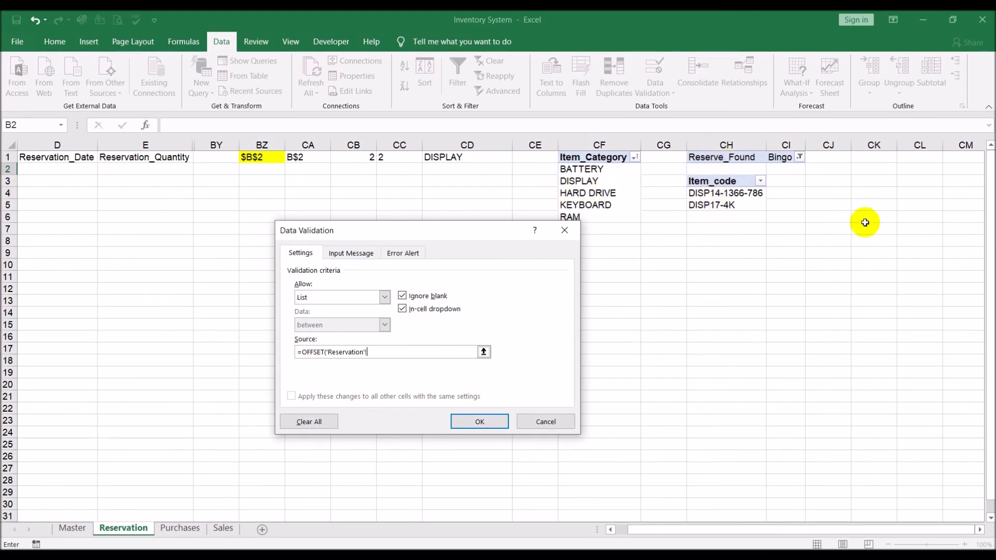
pyautogui.write('$CH$4,')
pyautogui.write('0,0,COUNTA($')
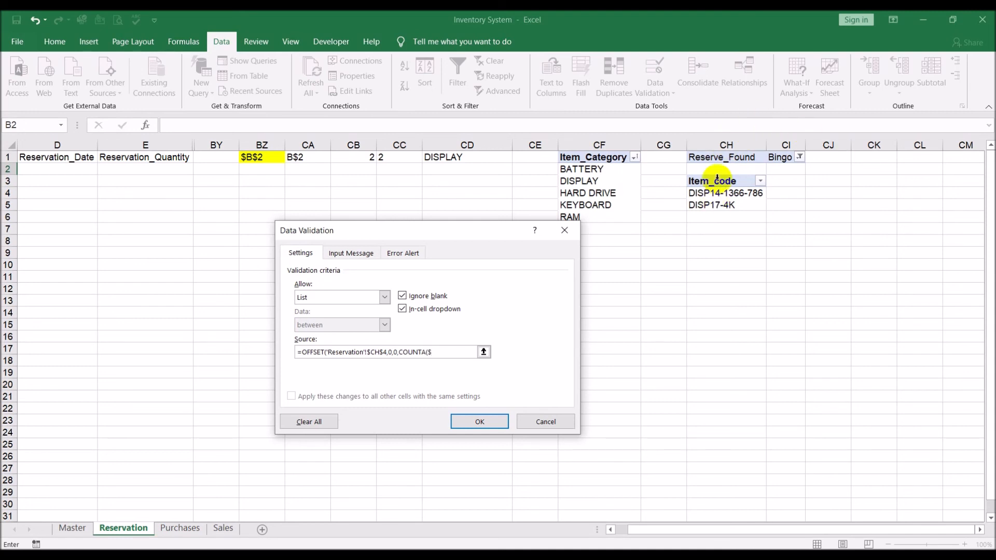
pyautogui.write('CH:')
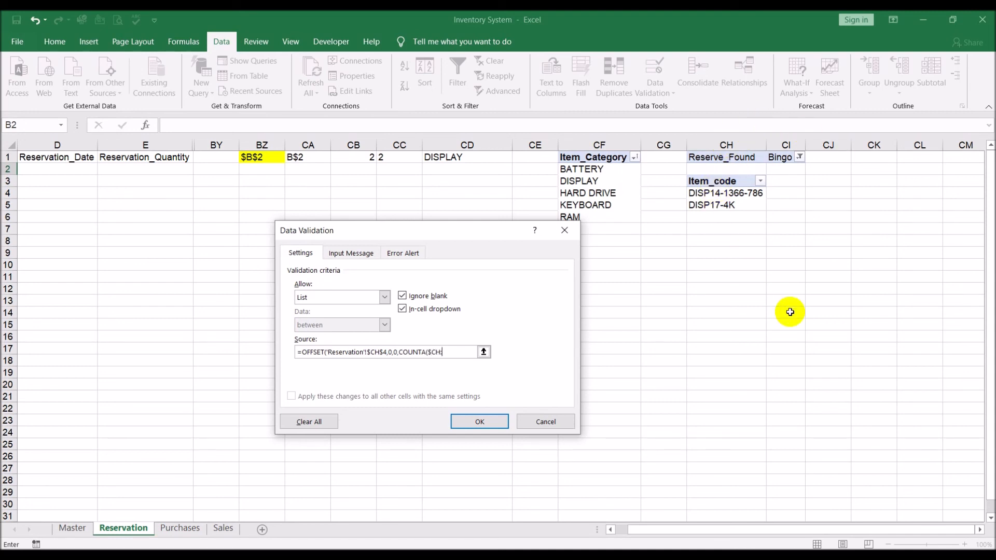
pyautogui.write('$')
pyautogui.write('CH)-2,1')
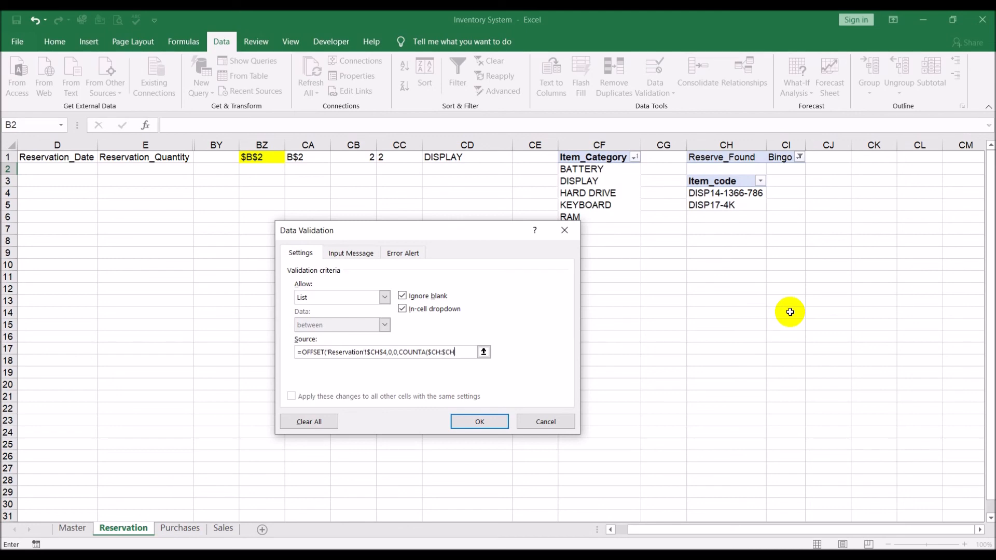
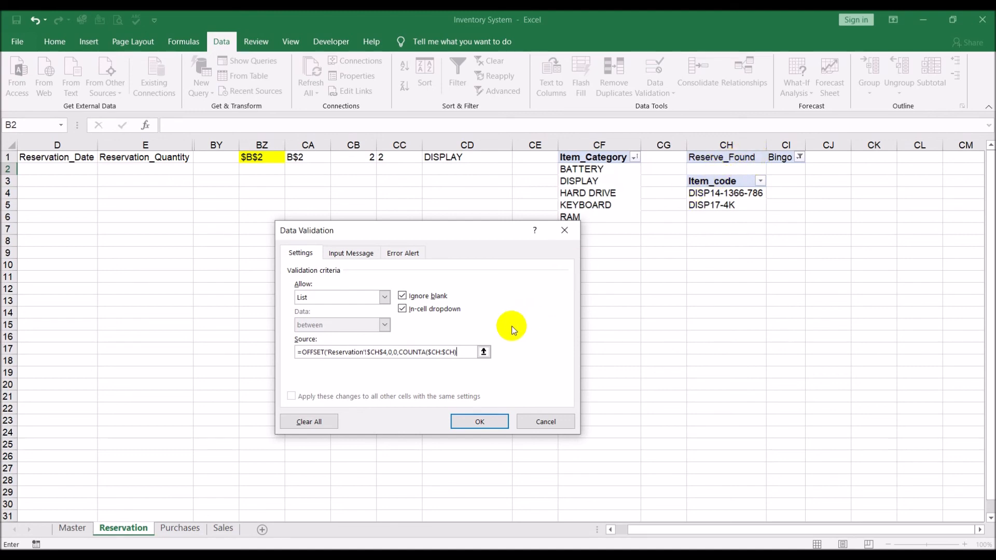
pyautogui.write('-2,1')
pyautogui.press('Return')
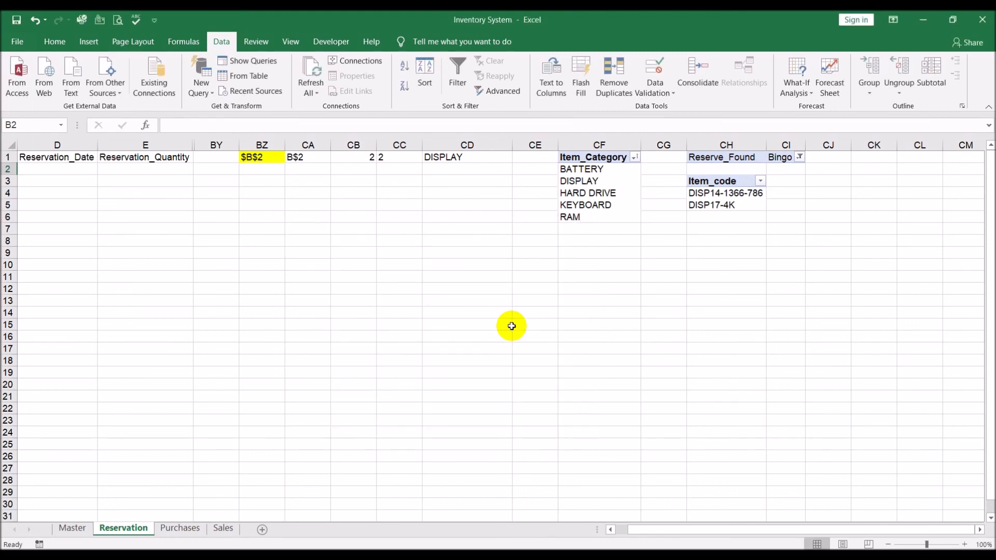
# Step: Check the item codes offered by the dropdown in B2 for the DISPLAY category
pyautogui.moveTo(660, 527); pyautogui.dragTo(641, 528)
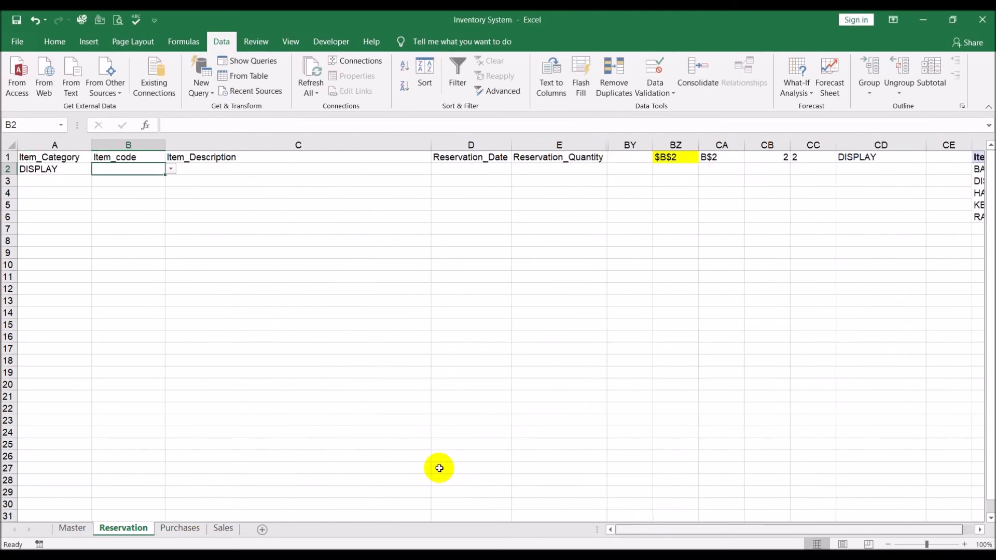
pyautogui.click(171, 169)
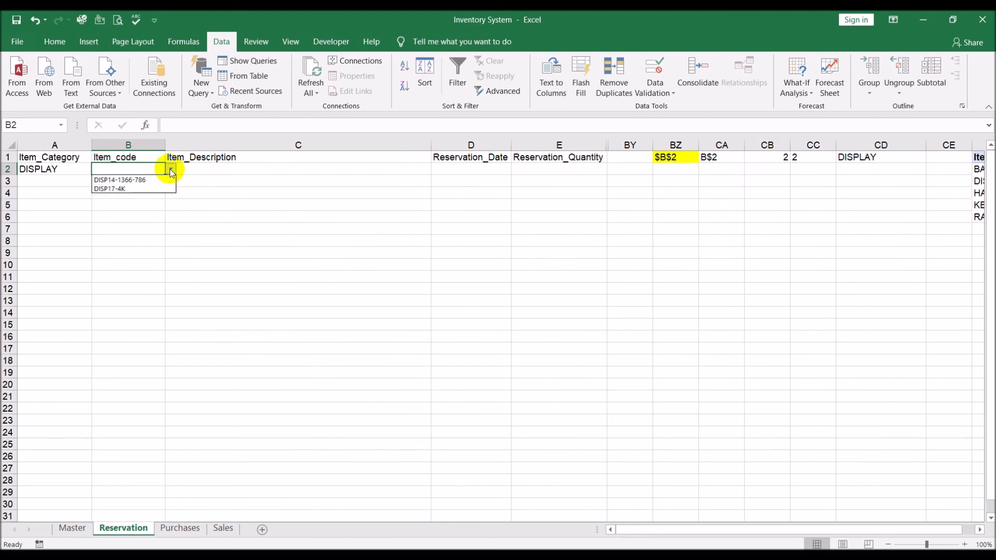
pyautogui.click(171, 169)
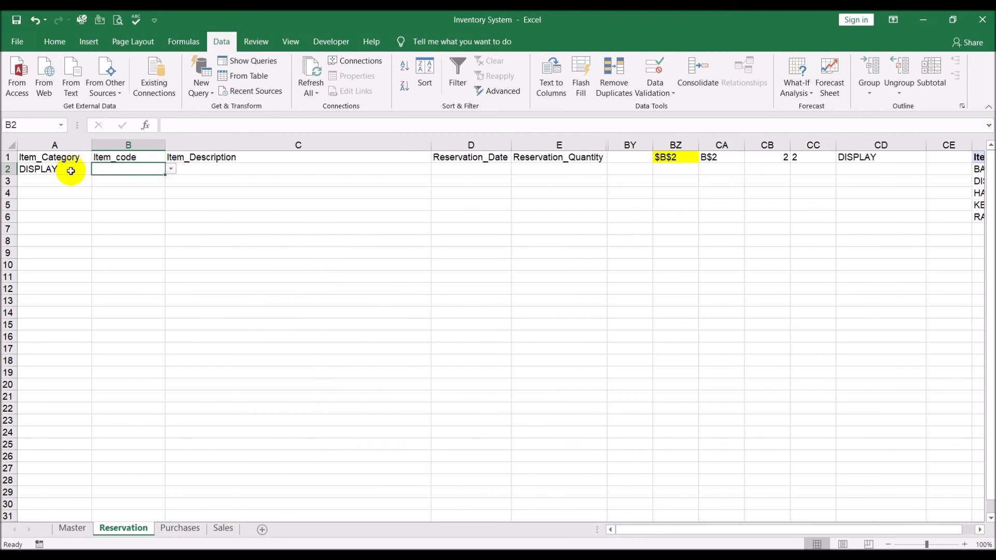
# Step: Set the Item_Category in A2 to BATTERY and check the item codes offered in B2
pyautogui.click(75, 171)
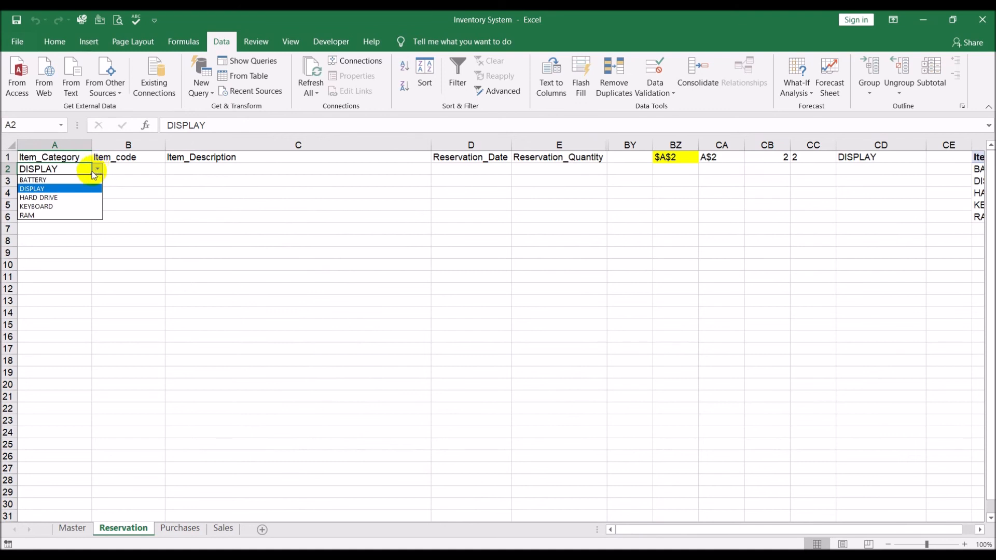
pyautogui.click(68, 180)
pyautogui.click(154, 169)
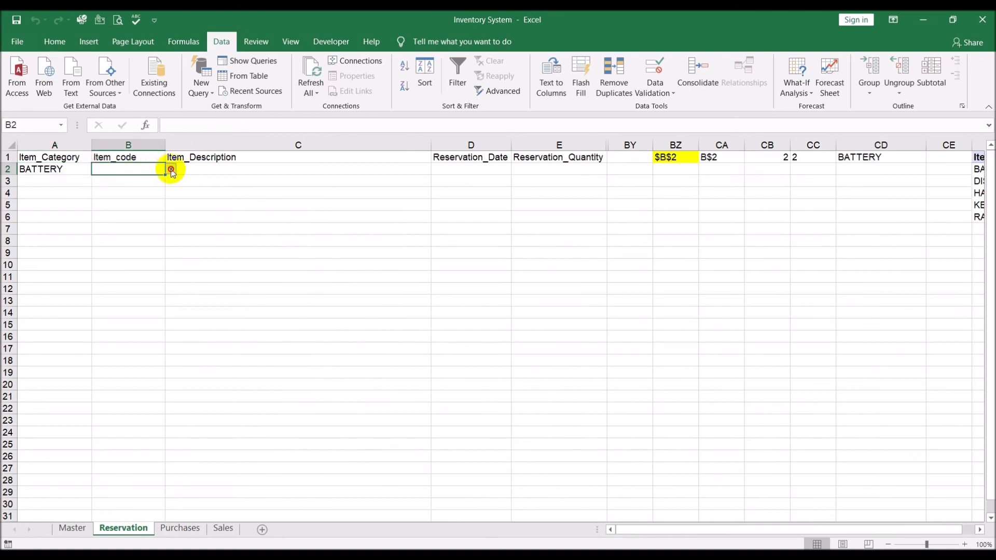
pyautogui.click(171, 169)
pyautogui.click(171, 170)
# Step: Set the Item_Category in A2 to HARD DRIVE and check the item codes offered in B2
pyautogui.click(69, 169)
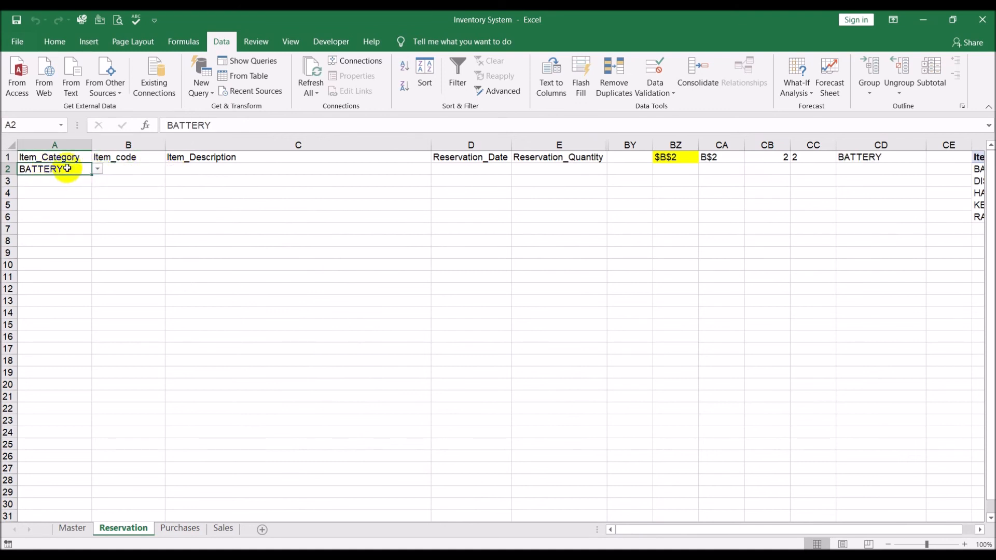
pyautogui.click(97, 169)
pyautogui.click(75, 197)
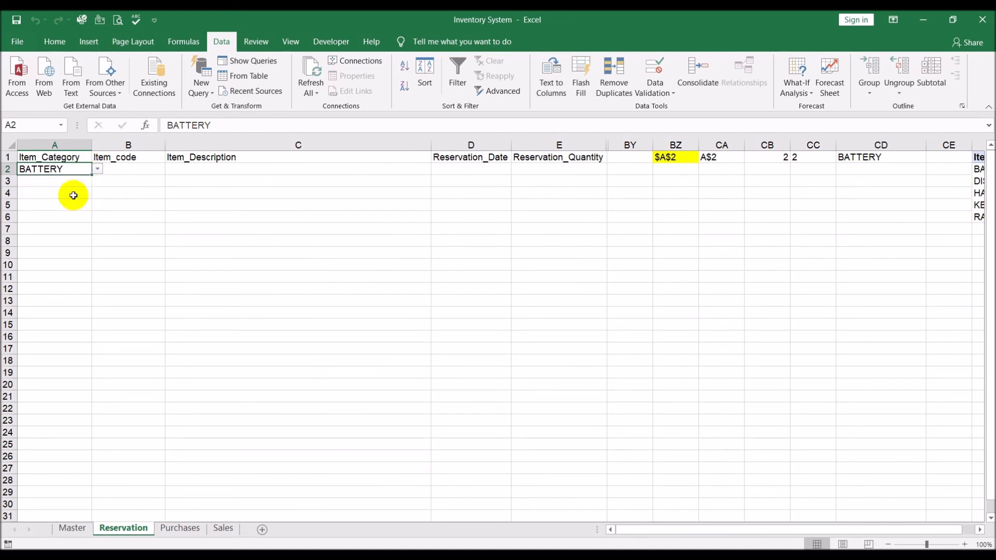
pyautogui.click(134, 171)
pyautogui.click(171, 170)
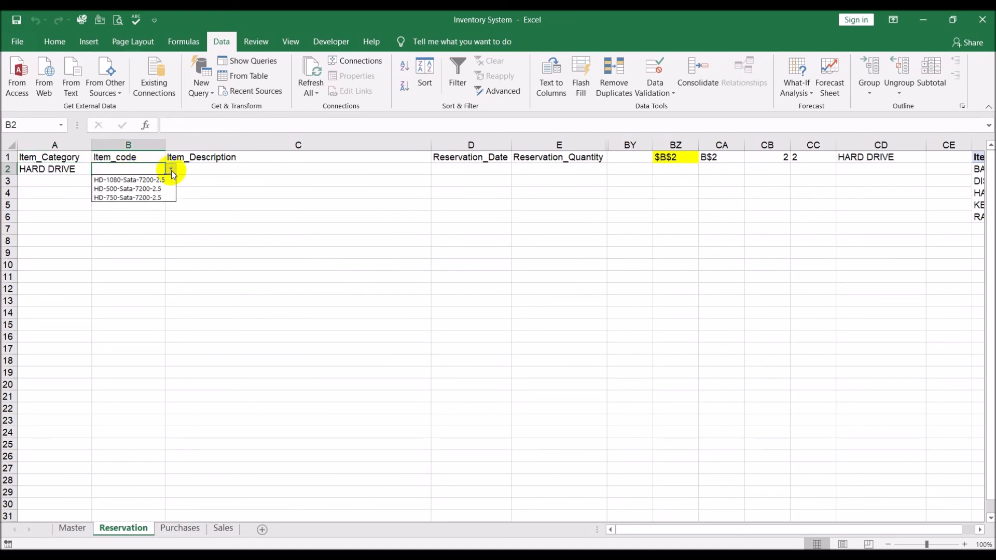
pyautogui.click(170, 170)
# Step: Set the Item_Category in A2 to KEYBOARD and check the item codes offered in B2
pyautogui.click(67, 169)
pyautogui.click(98, 169)
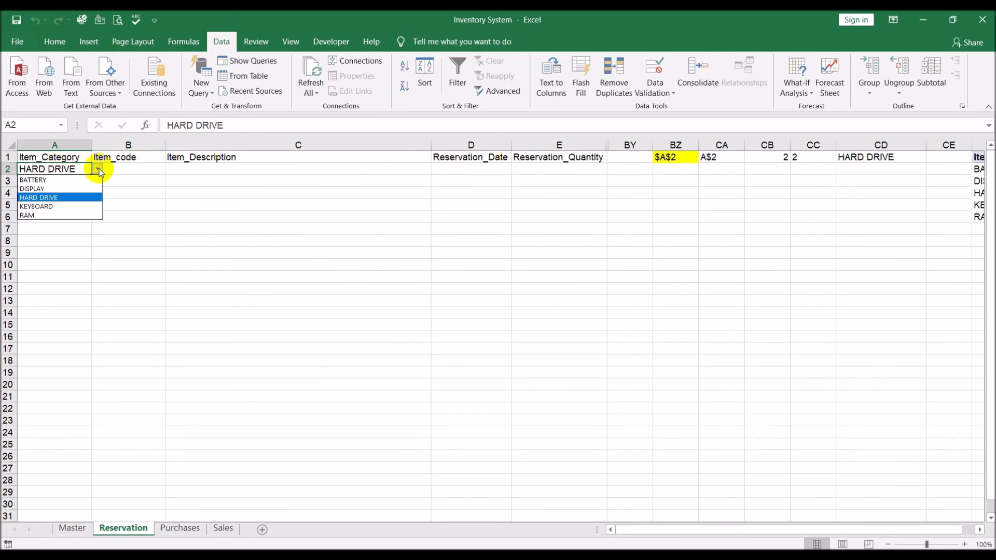
pyautogui.click(73, 206)
pyautogui.click(143, 171)
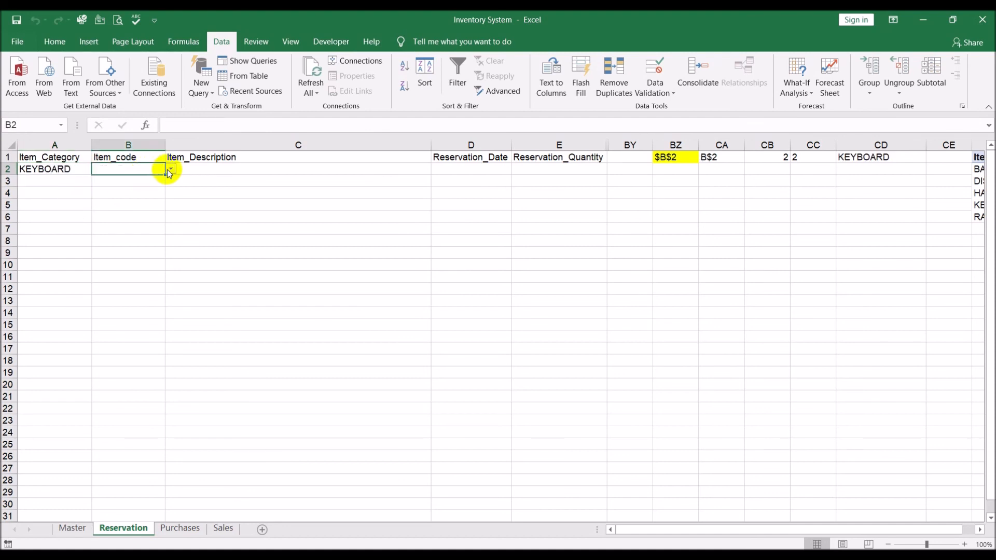
pyautogui.click(169, 170)
pyautogui.click(168, 170)
# Step: Set the Item_Category in A2 to RAM and check the item codes offered in B2
pyautogui.click(59, 170)
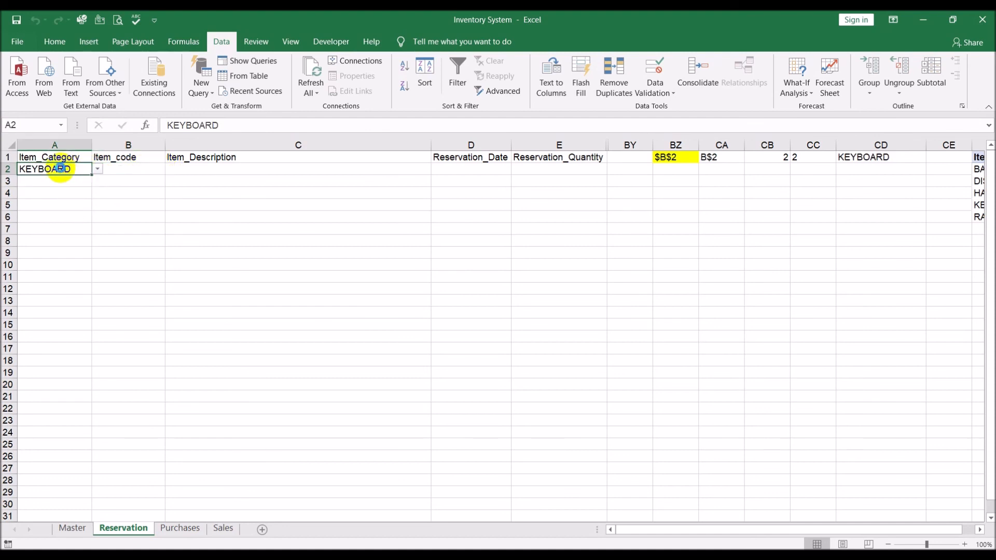
pyautogui.click(99, 170)
pyautogui.click(69, 214)
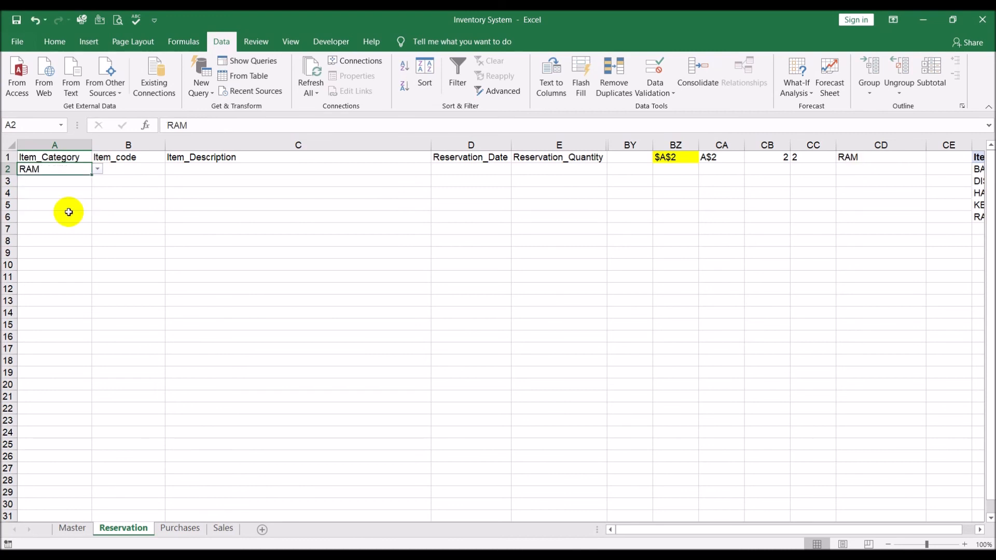
pyautogui.click(161, 169)
pyautogui.click(174, 169)
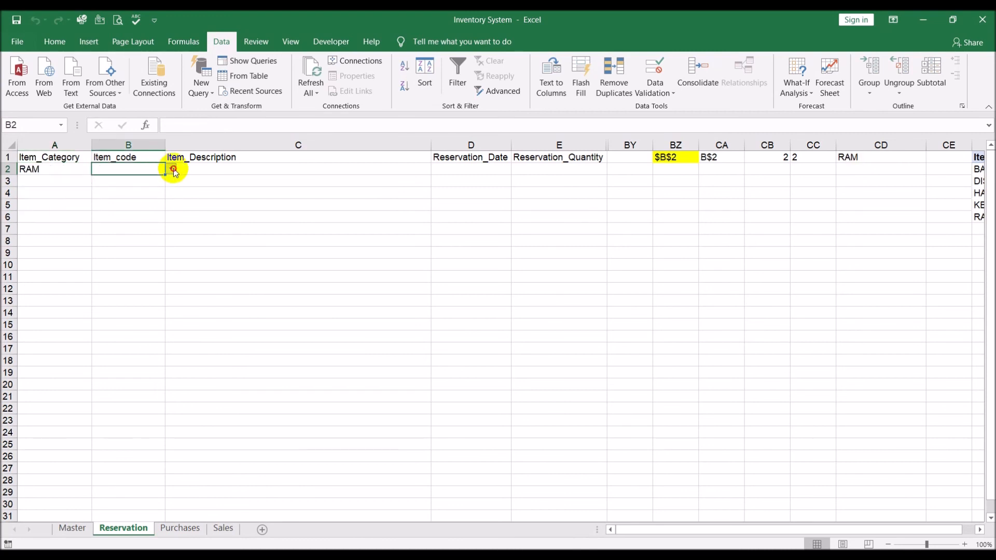
# Step: Examine the Item_code PivotTable beside column CF and the filter options of its Item_code field
pyautogui.moveTo(671, 530); pyautogui.dragTo(983, 529)
pyautogui.click(755, 183)
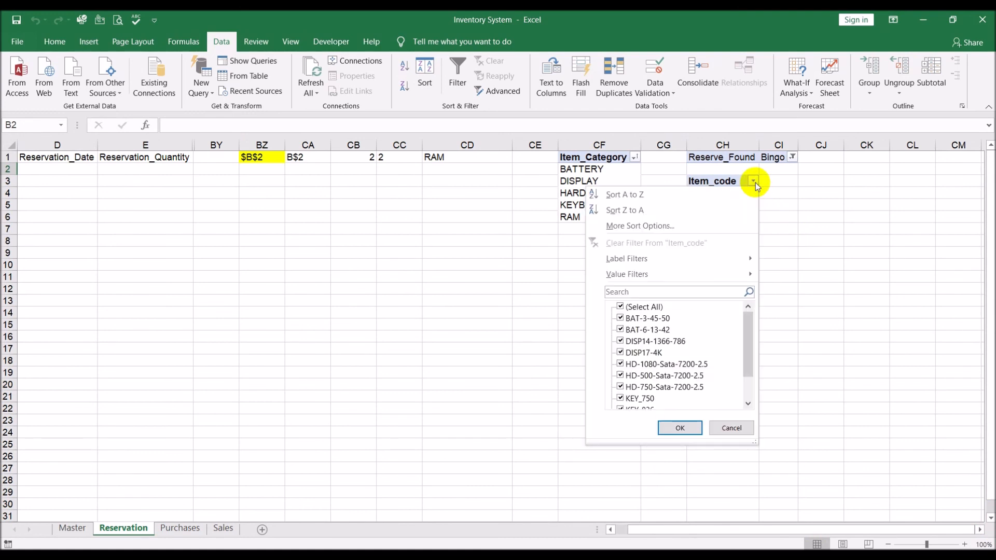
pyautogui.click(727, 194)
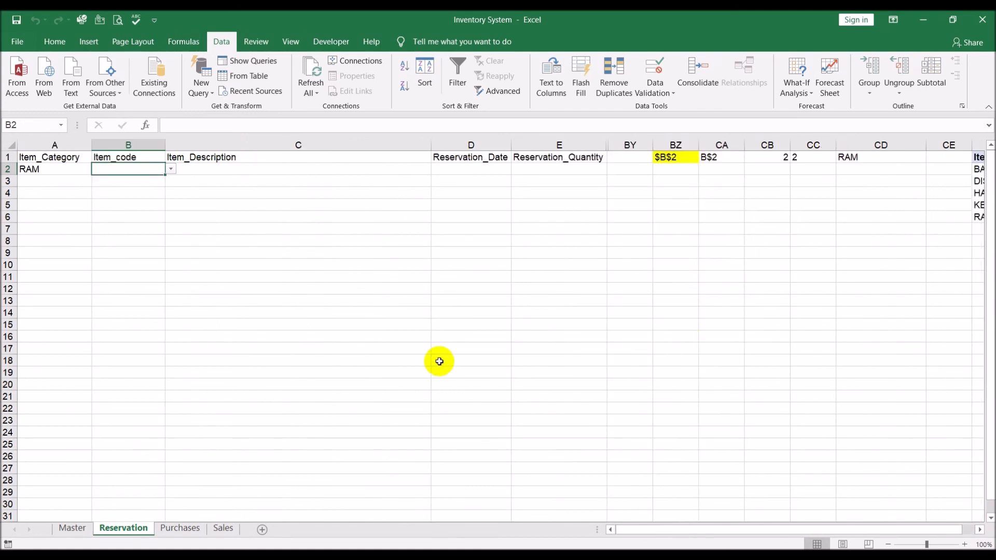
# Step: Unhide the hidden columns between E and BY on the Reservation sheet
pyautogui.click(298, 263)
pyautogui.click(133, 178)
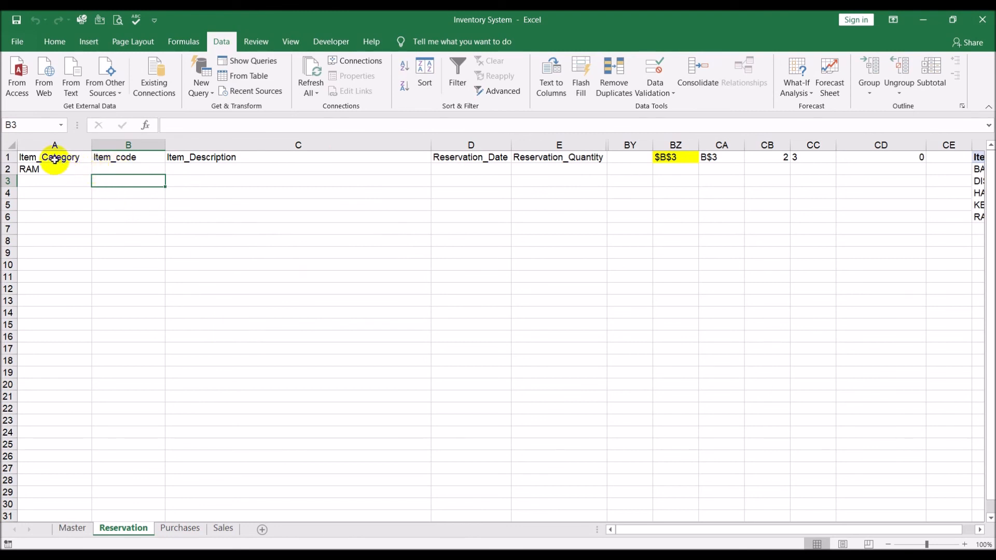
pyautogui.moveTo(50, 155); pyautogui.dragTo(536, 166)
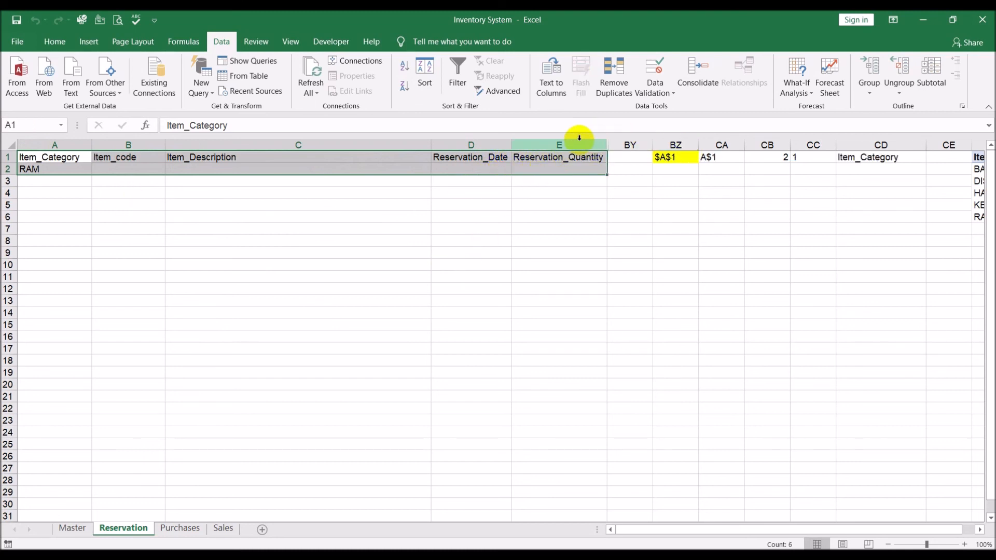
pyautogui.moveTo(579, 137); pyautogui.dragTo(623, 138)
pyautogui.rightClick(623, 140)
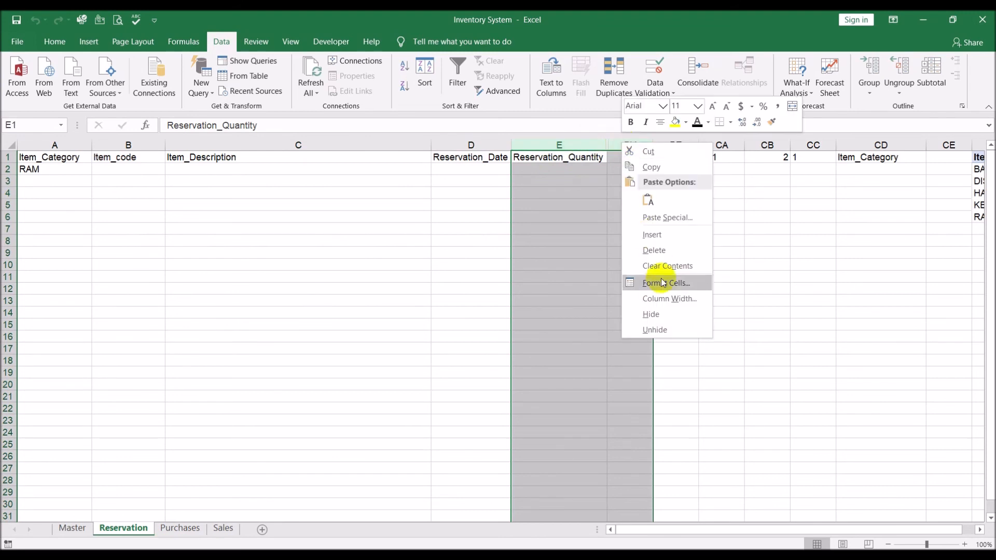
pyautogui.click(655, 329)
pyautogui.click(518, 313)
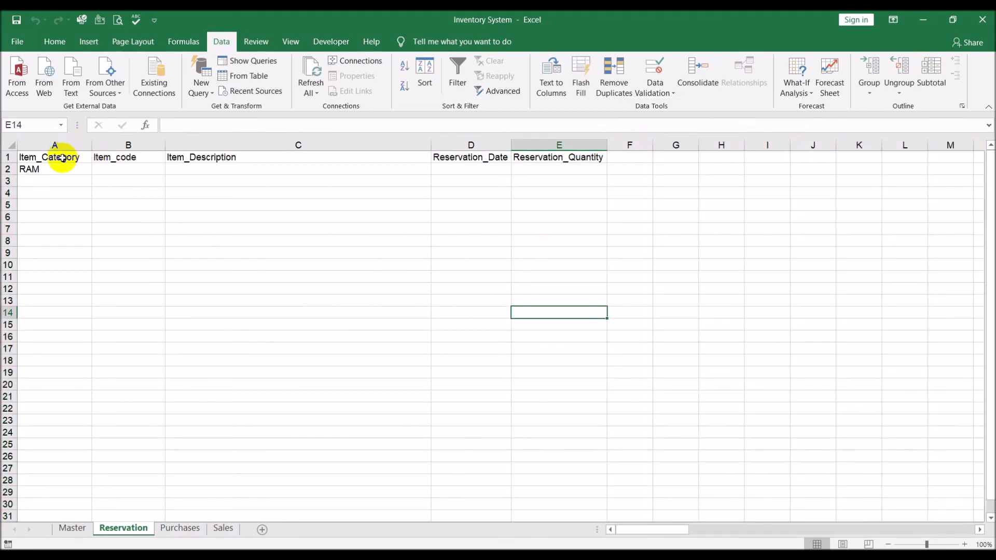
# Step: Convert the range A1:E2 on the Reservation sheet into a table, using the first row as headers
pyautogui.moveTo(62, 158); pyautogui.dragTo(537, 172)
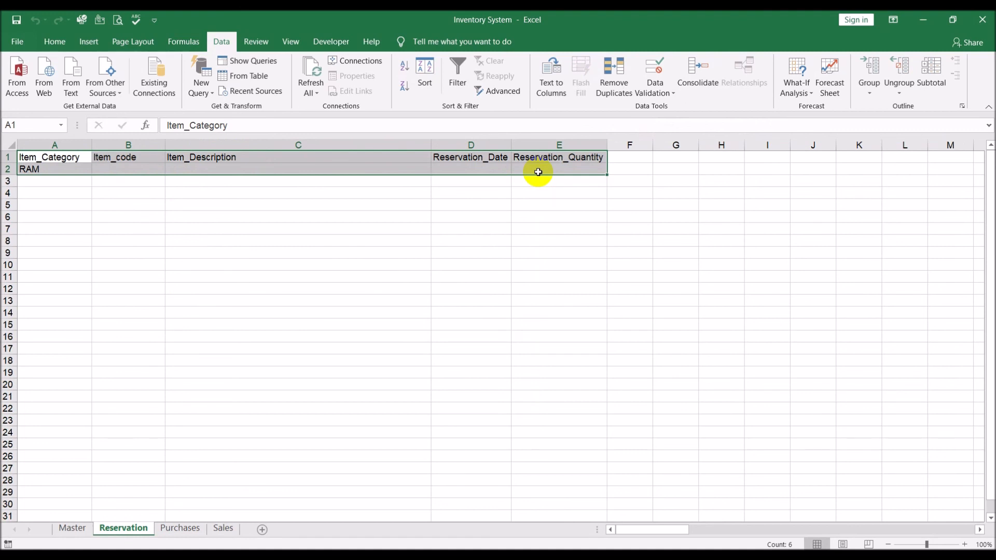
pyautogui.hotkey('ctrl', 't')
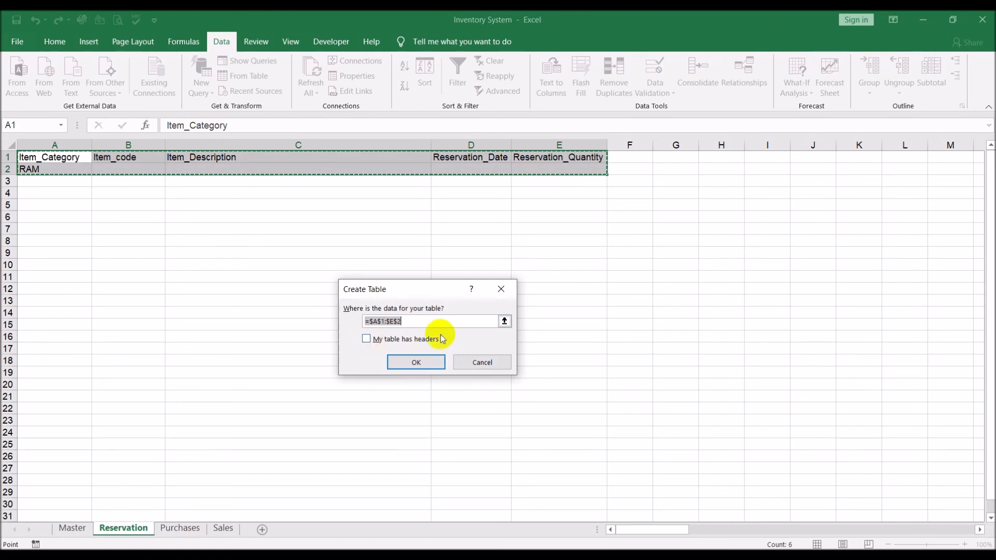
pyautogui.click(376, 343)
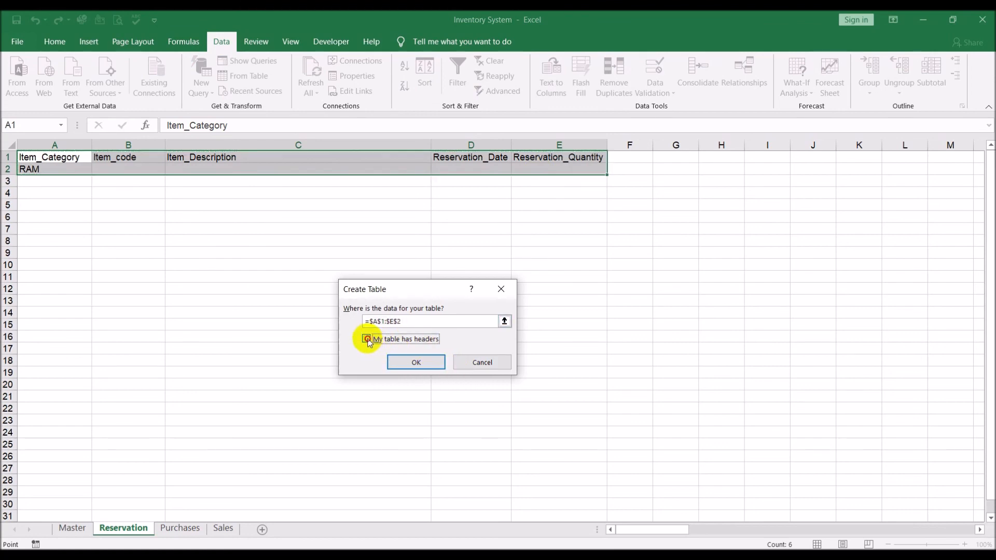
pyautogui.click(413, 362)
pyautogui.click(341, 314)
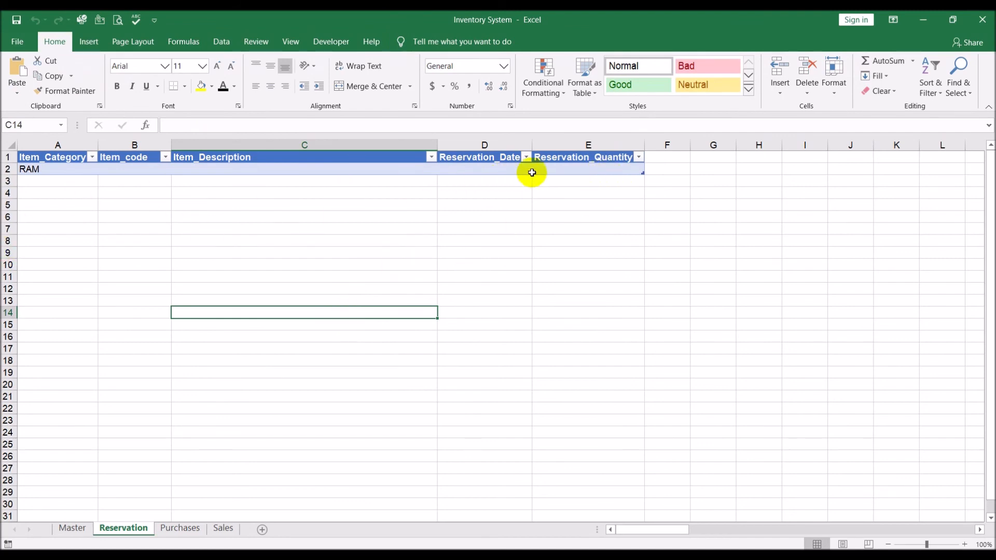
pyautogui.click(573, 171)
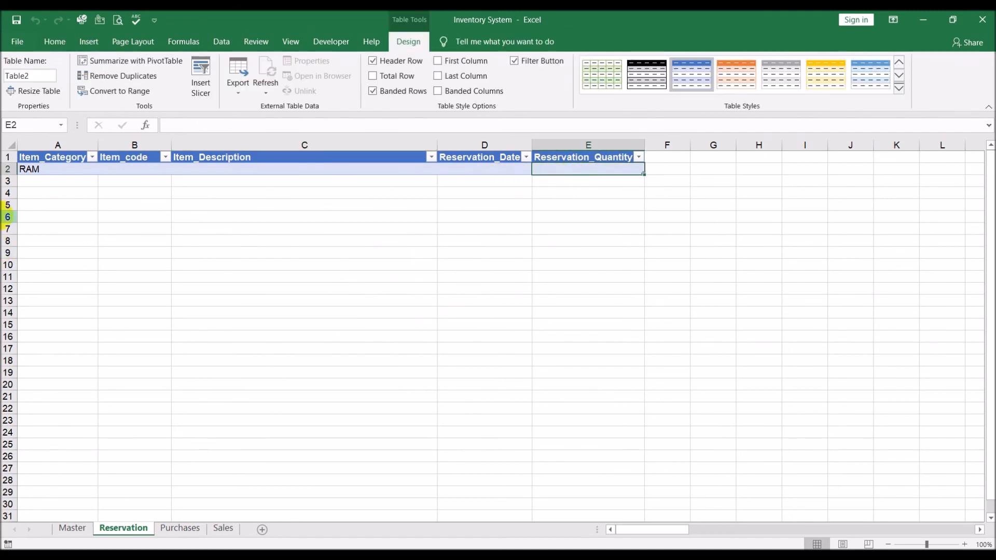
pyautogui.click(54, 41)
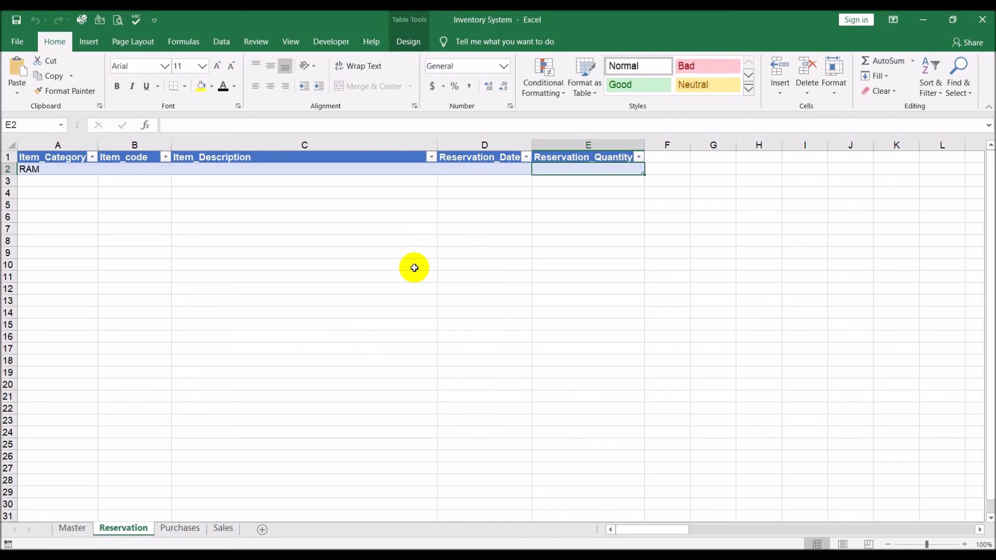
# Step: Switch to the Purchases sheet and look over its column layout
pyautogui.click(182, 527)
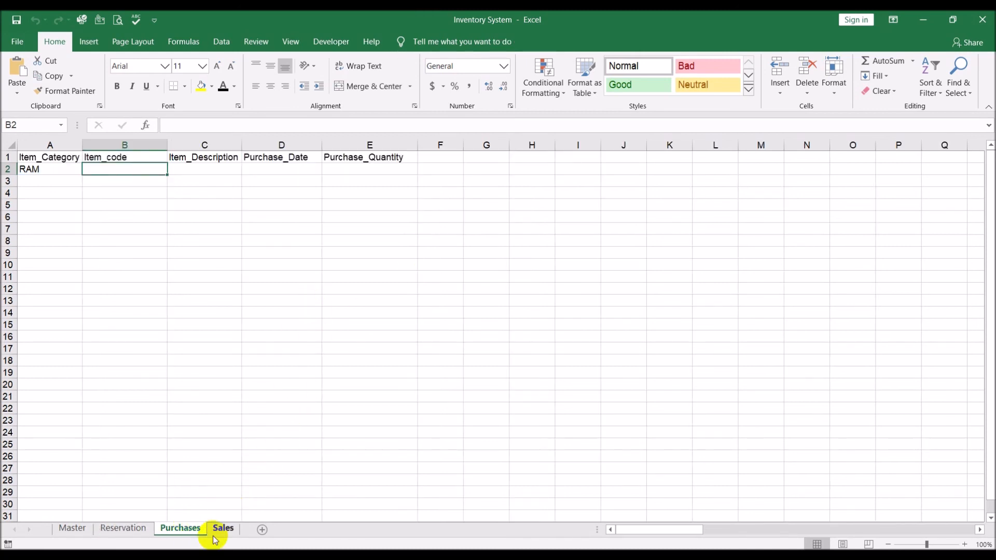
pyautogui.click(220, 516)
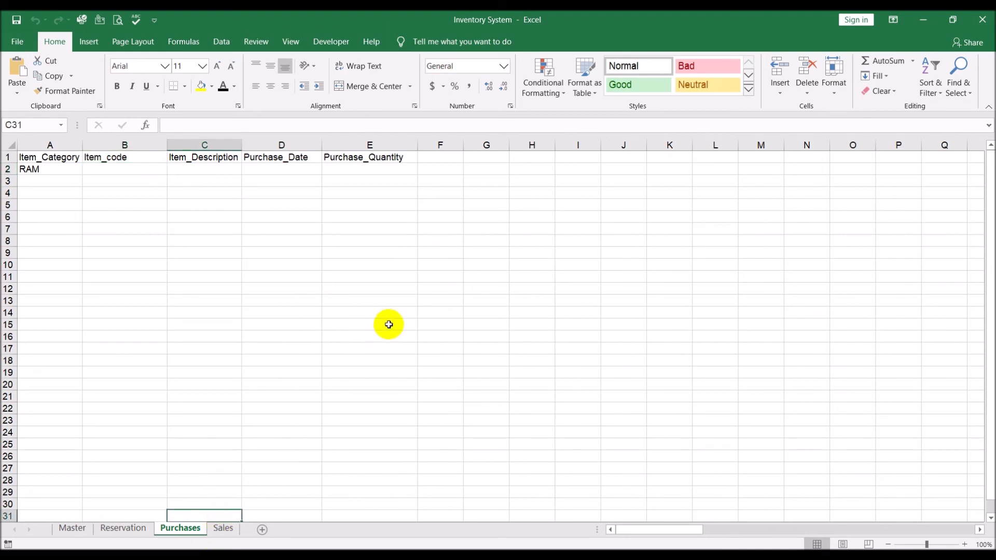